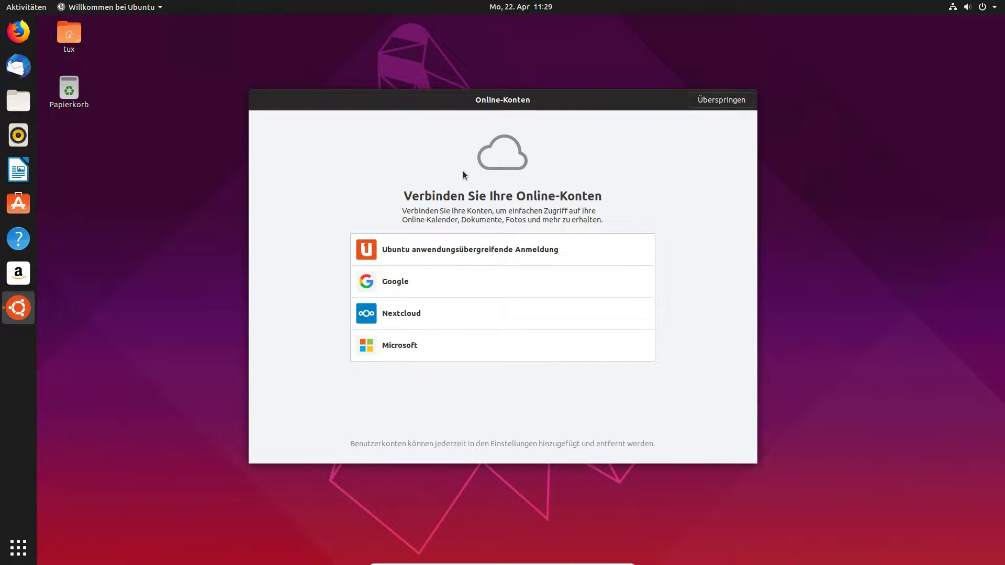
Cancel the Google and Ubuntu SSO sign-ins and skip the Online-Konten page.
left_click(428, 292)
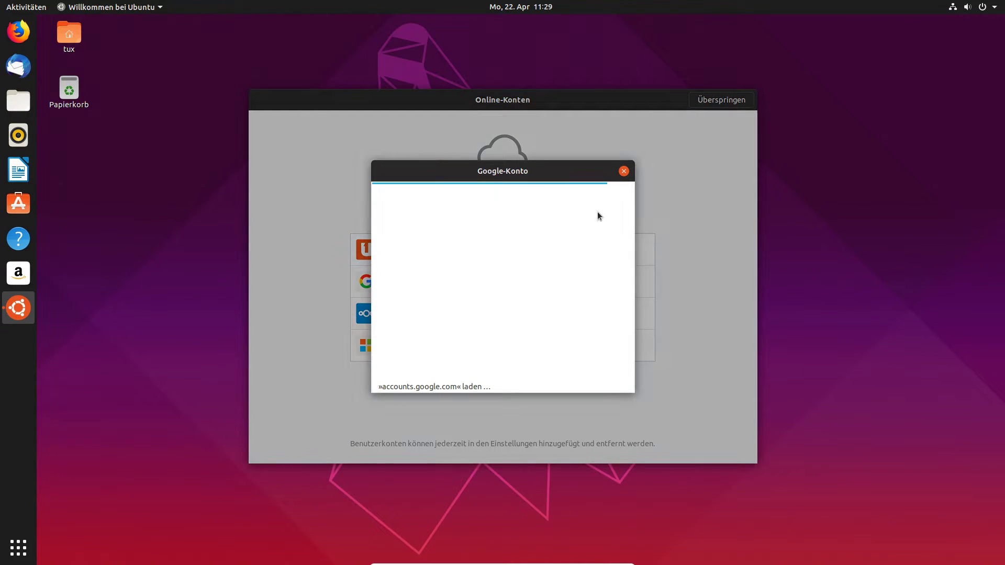
left_click(623, 171)
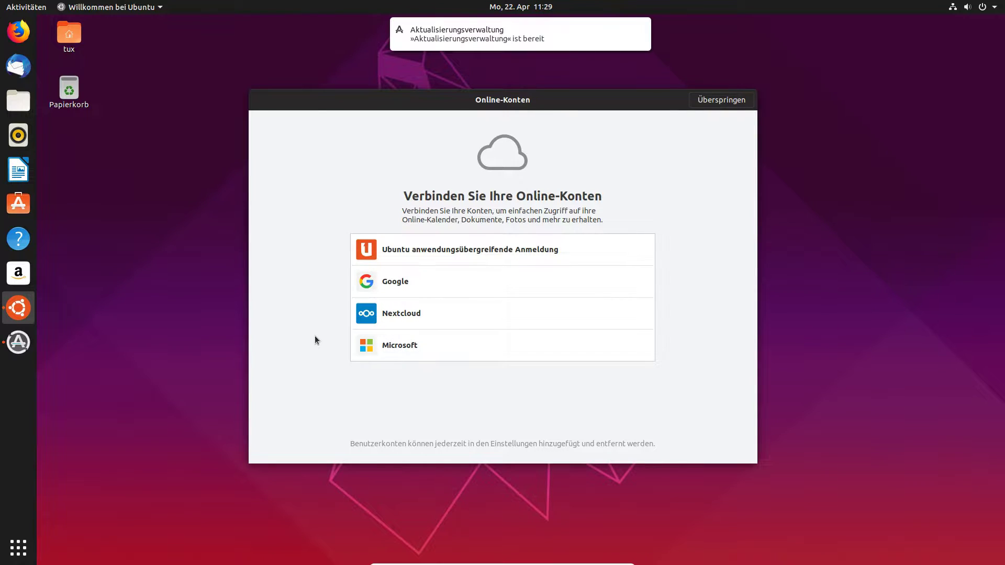
left_click(423, 258)
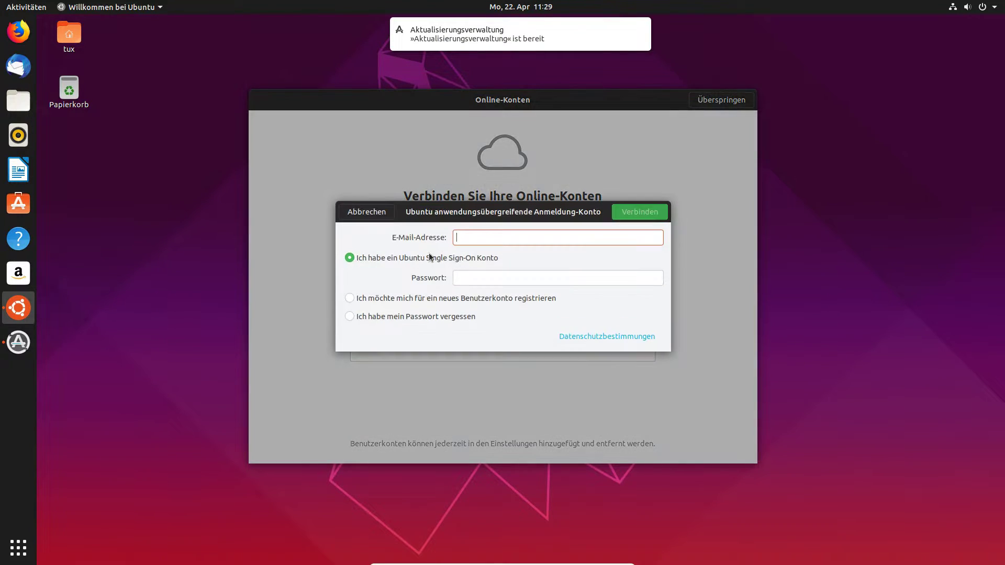
left_click(367, 212)
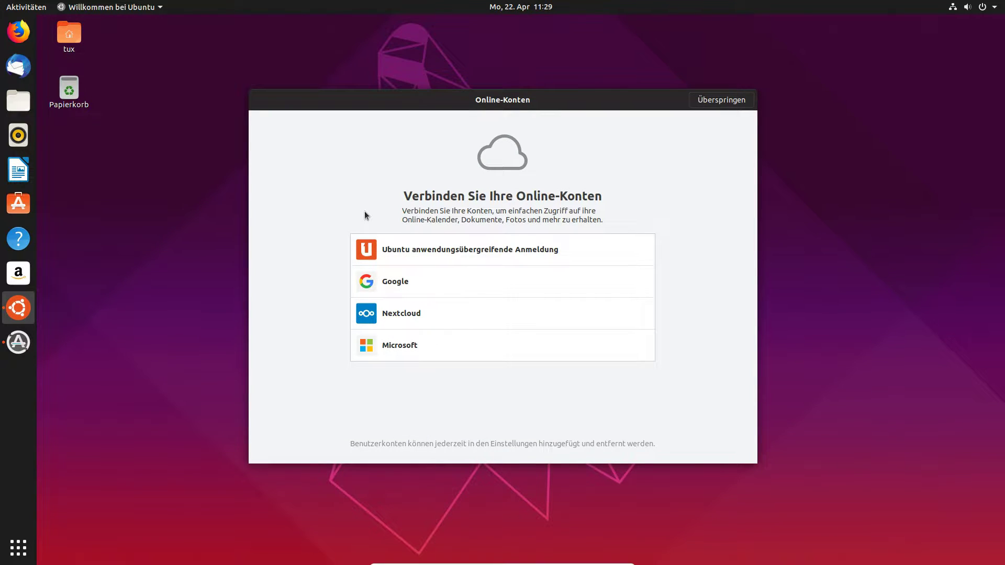
left_click(722, 100)
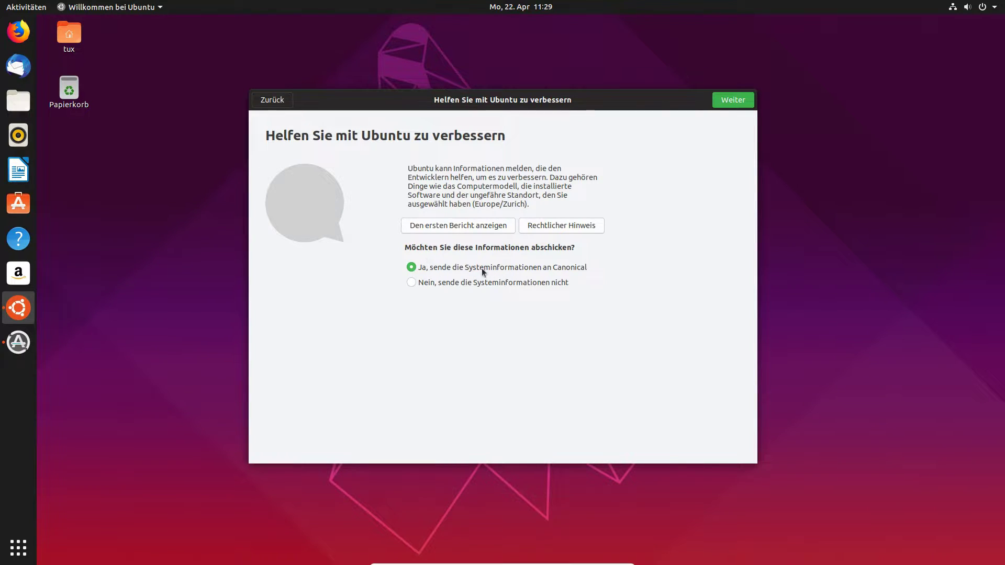
Review the first system report showing version 19.04, then close it.
left_click(425, 229)
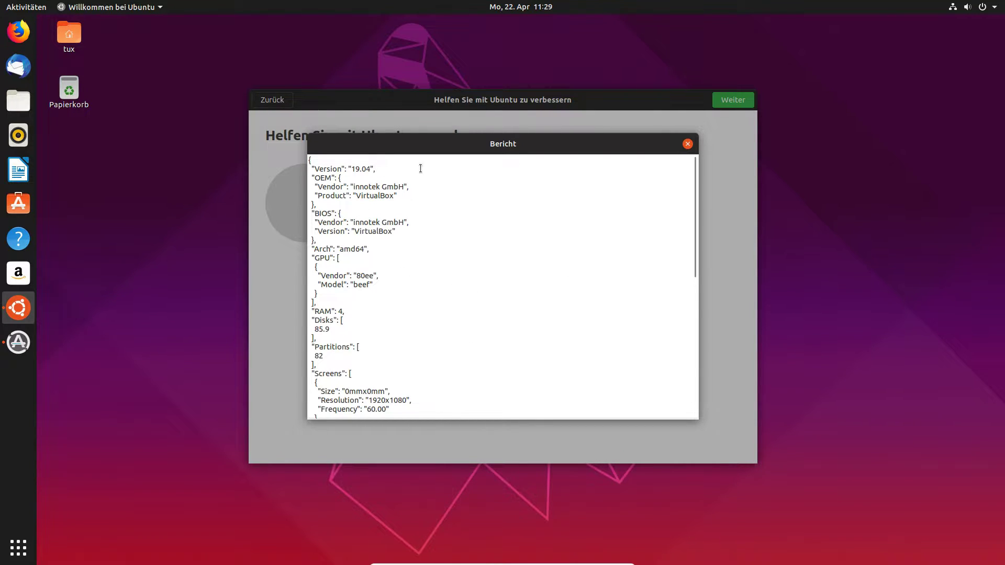
double_click(354, 168)
left_click(381, 168)
scroll(601, 265, "down", 5)
scroll(474, 380, "down", 2)
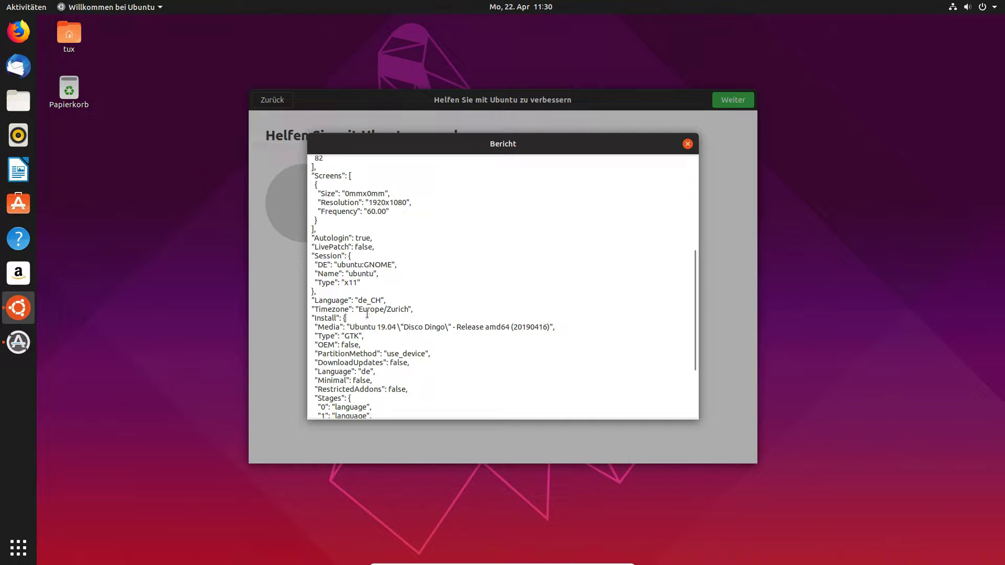
left_click_drag(366, 316, 407, 310)
left_click(399, 310)
scroll(384, 336, "down", 2)
scroll(384, 336, "down", 2)
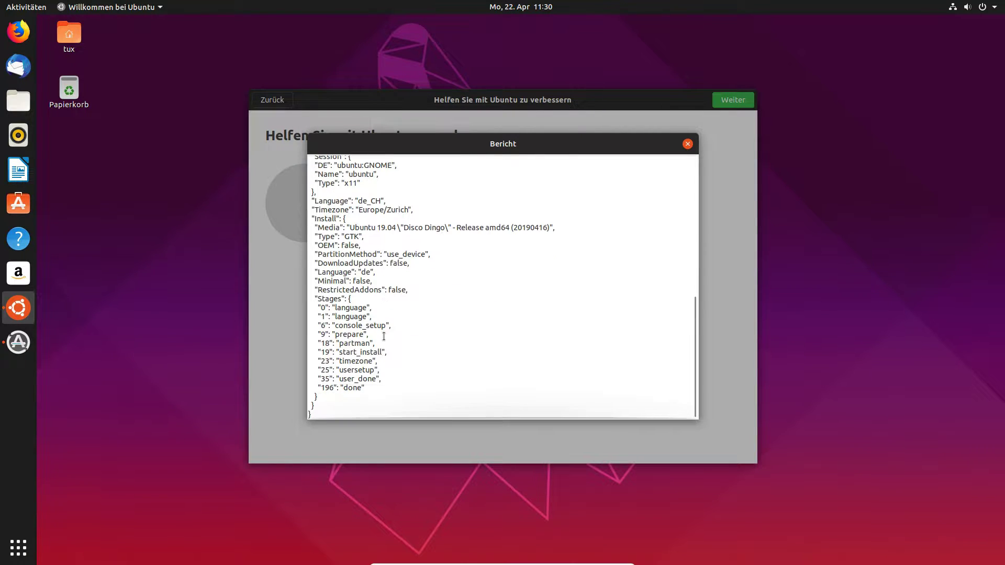
left_click(687, 143)
Continue past the privacy page, finish the welcome wizard, and close the update prompt.
left_click(725, 105)
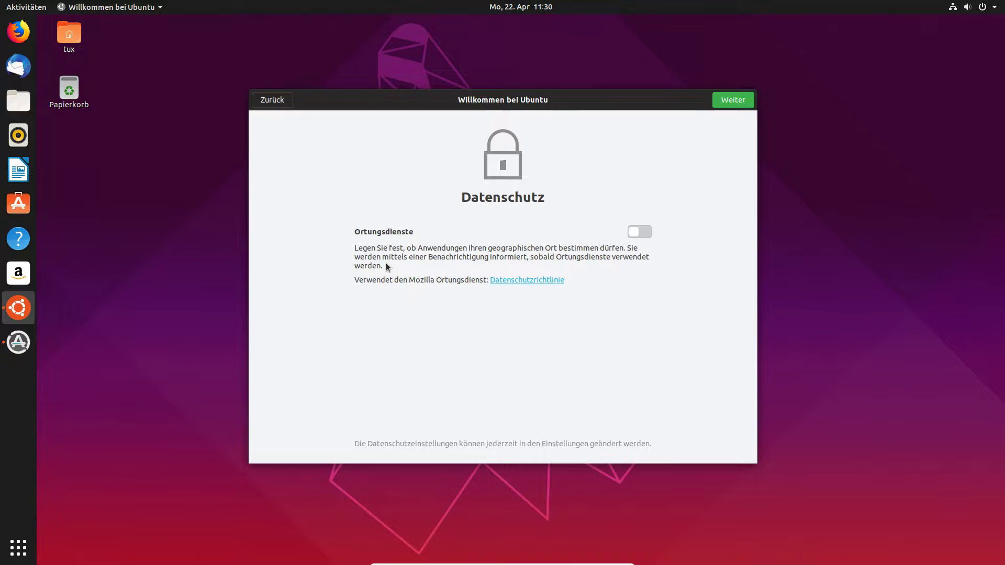
left_click(743, 105)
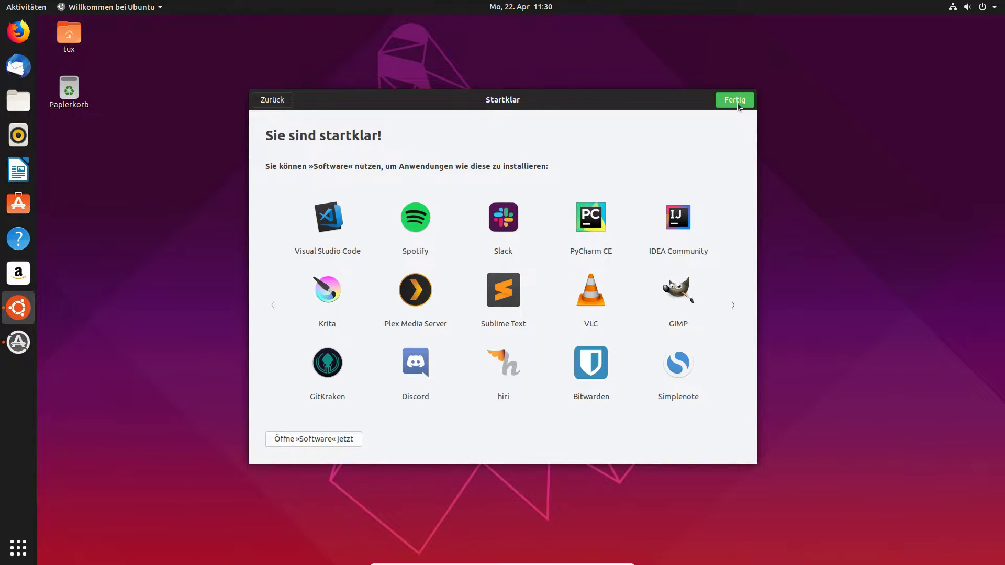
left_click(736, 100)
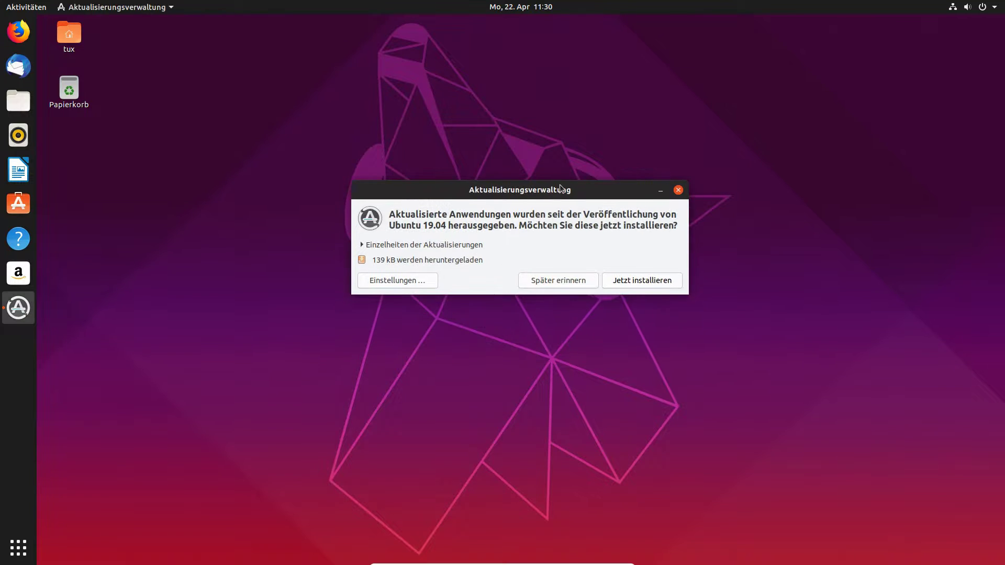
left_click_drag(509, 144, 472, 110)
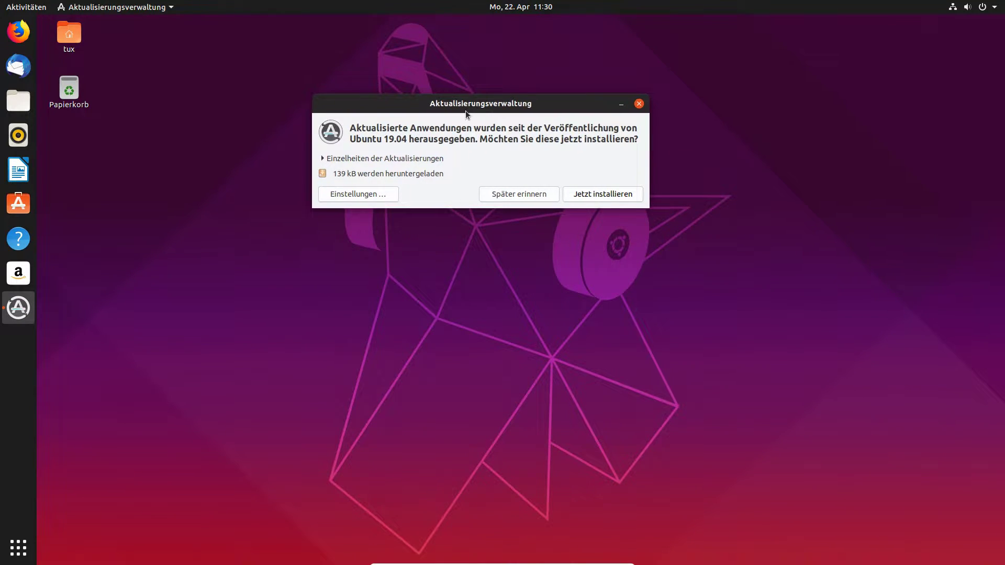
left_click(639, 104)
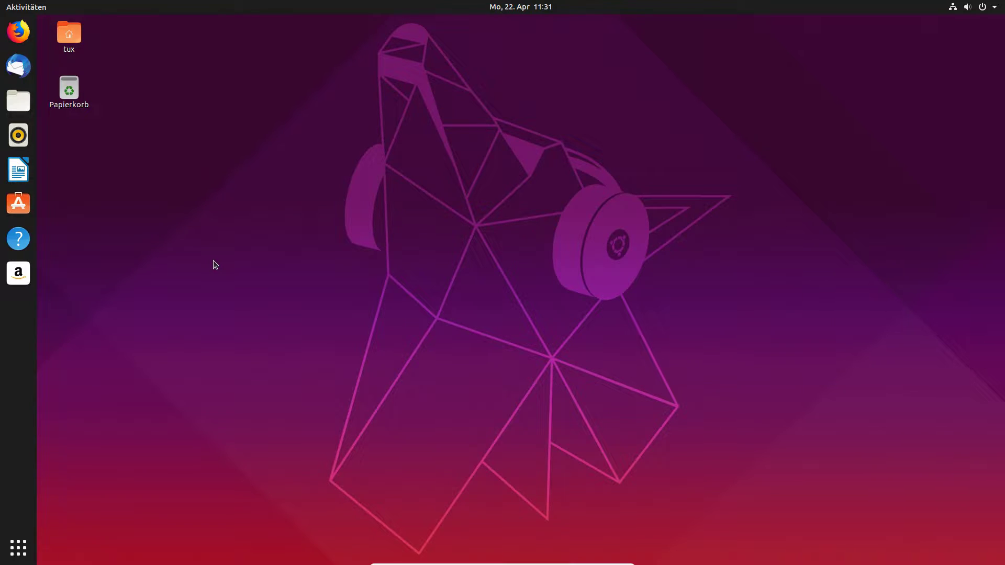
Launch Firefox from the dock.
left_click(19, 32)
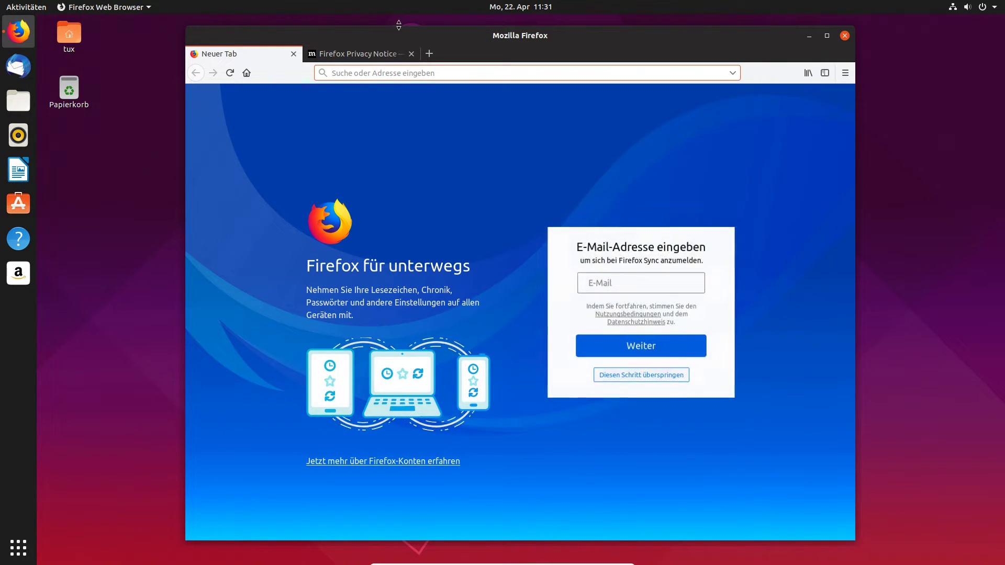
Close the empty tab, go to Google, and search for 'steam'.
left_click(296, 54)
left_click(349, 74)
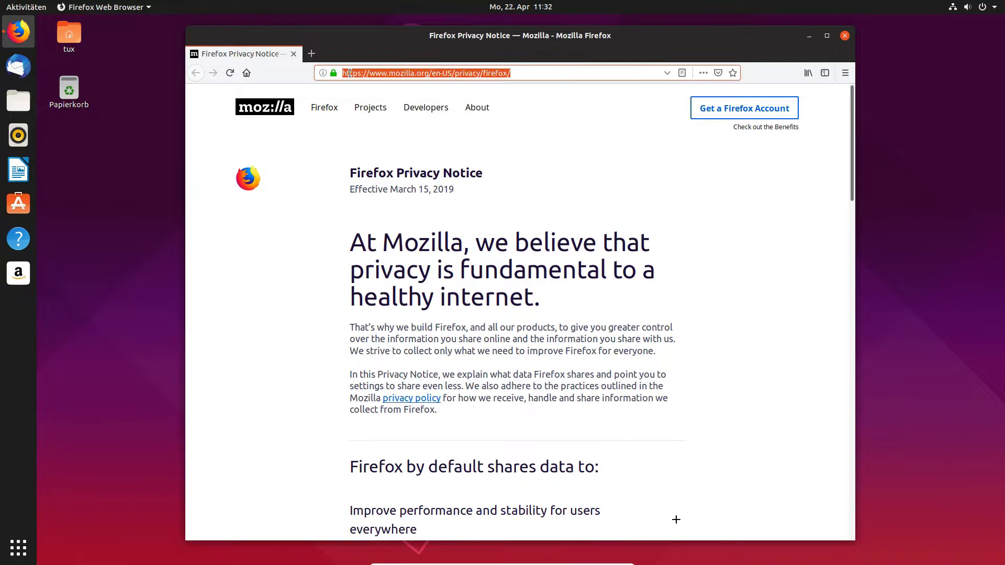
type("goo")
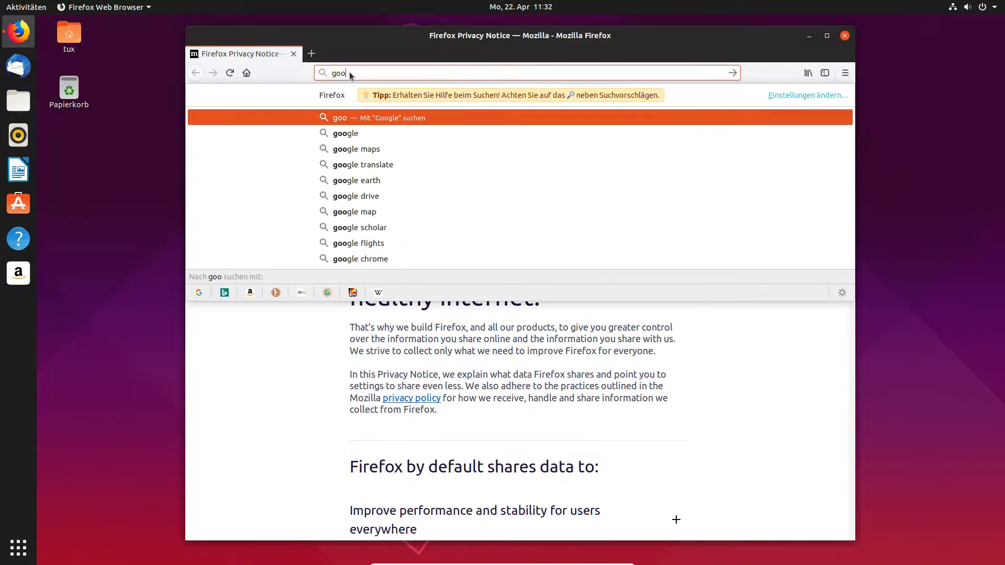
key("Return")
double_click(360, 100)
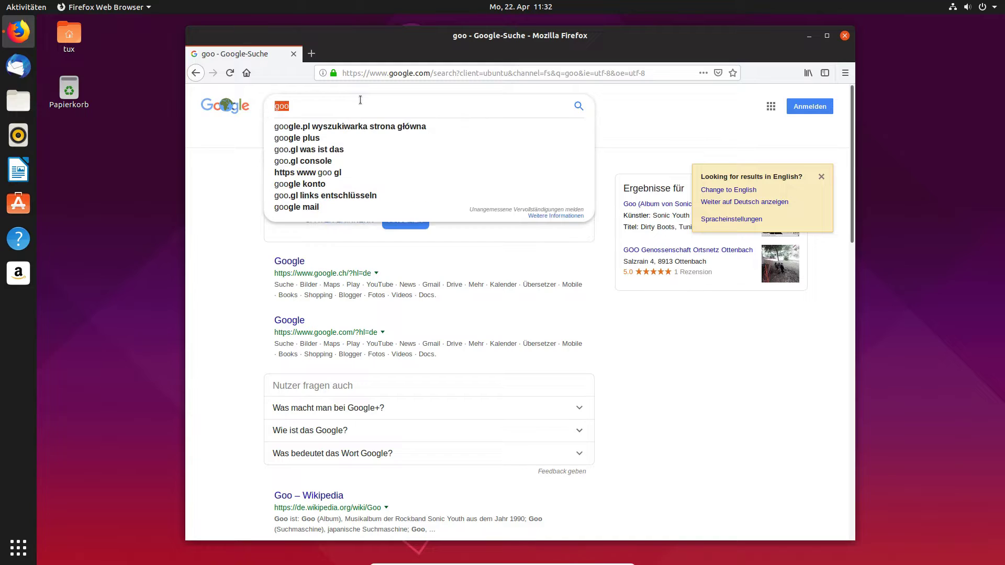
key("BackSpace")
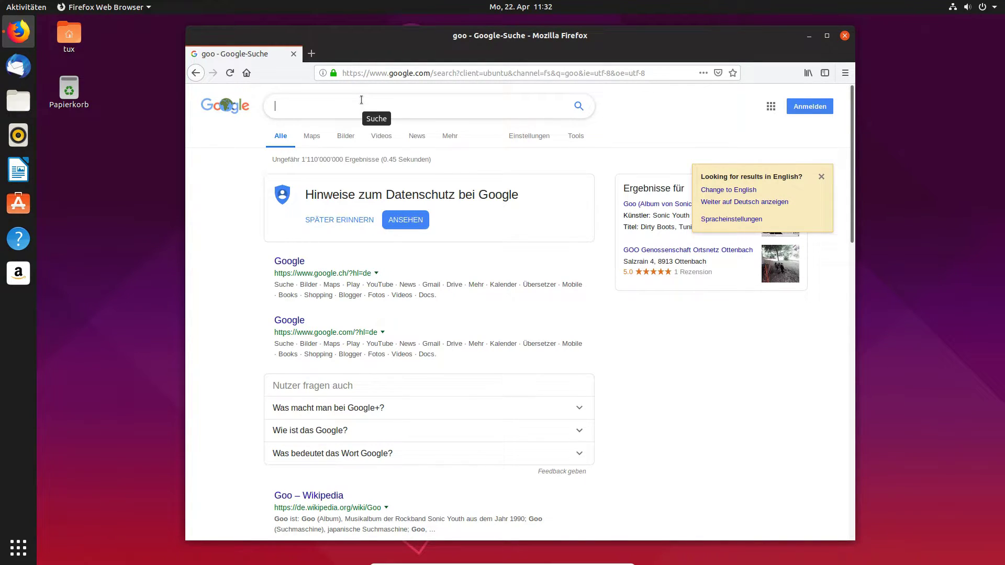
type("steam")
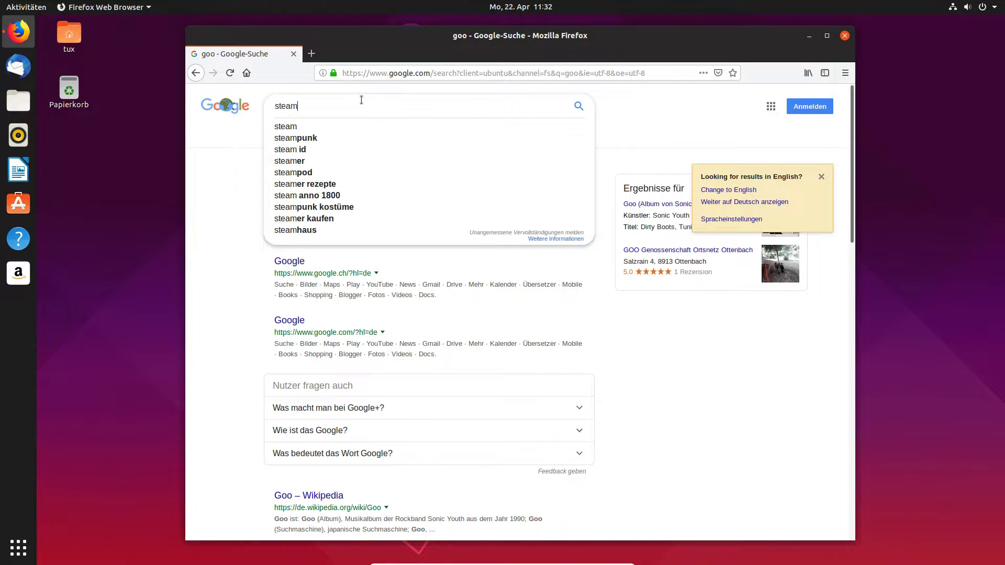
key("Return")
Open the Steam store's Install Steam page, cancel the steam_latest.deb download, and close Firefox.
left_click(330, 271)
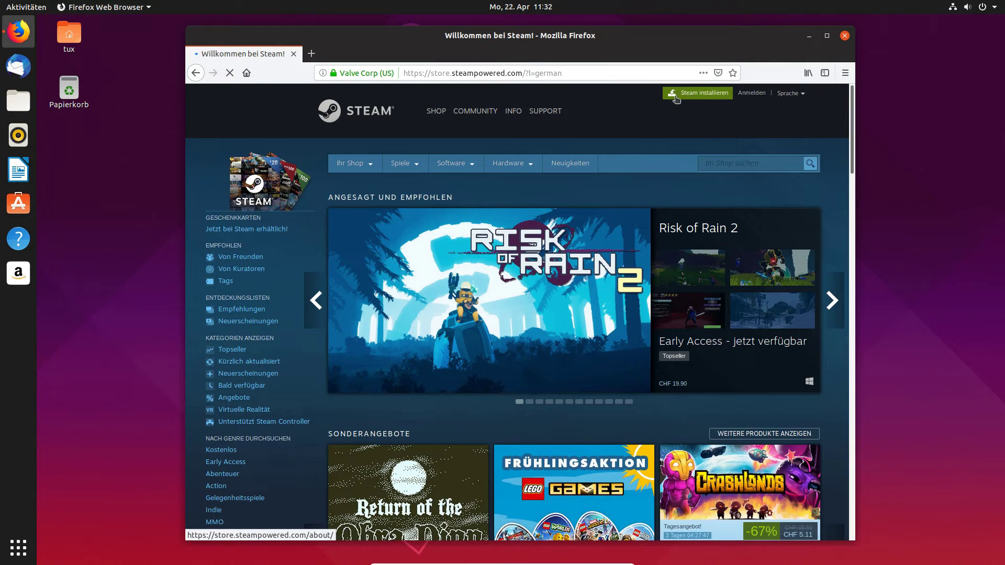
left_click(687, 91)
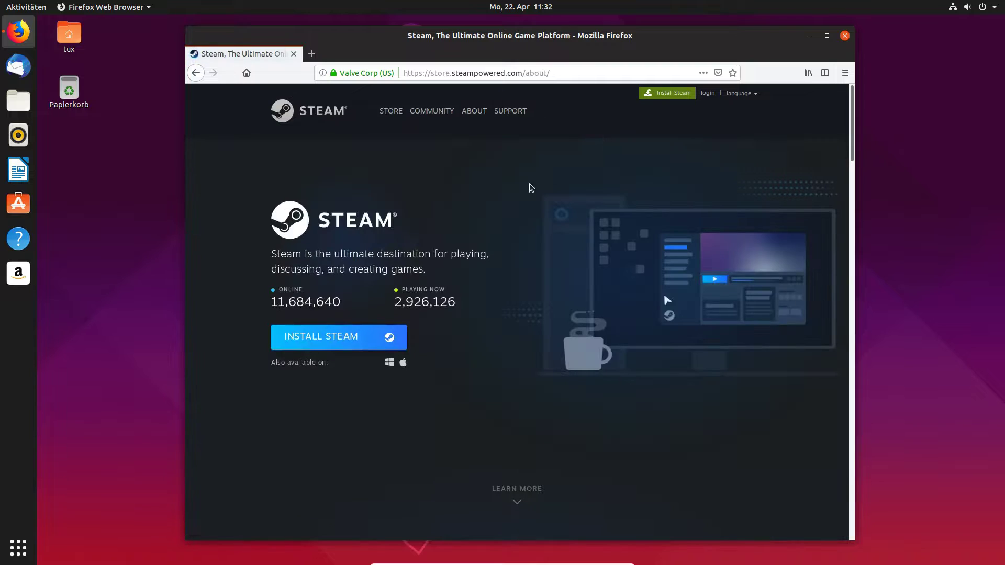
left_click(346, 342)
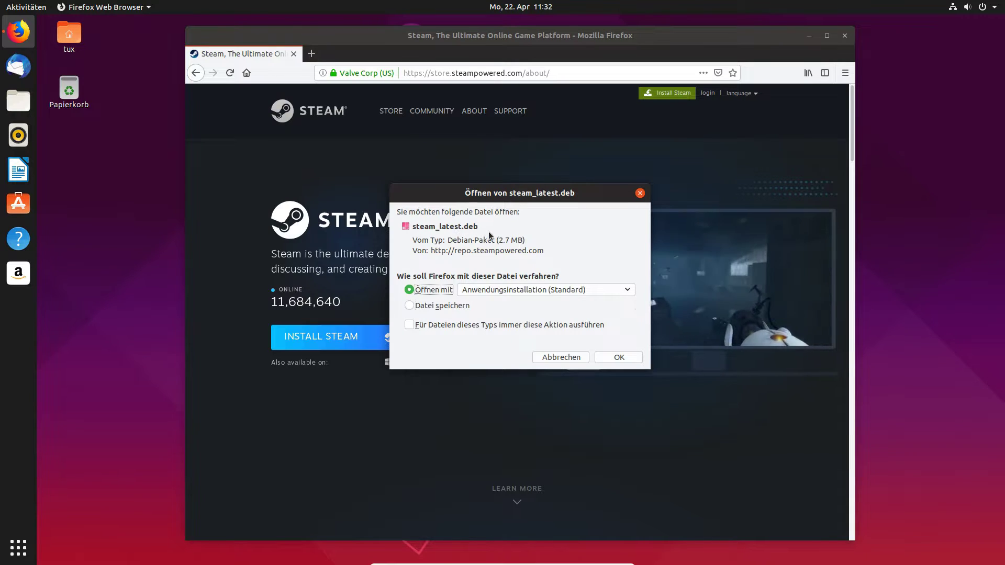
left_click(550, 357)
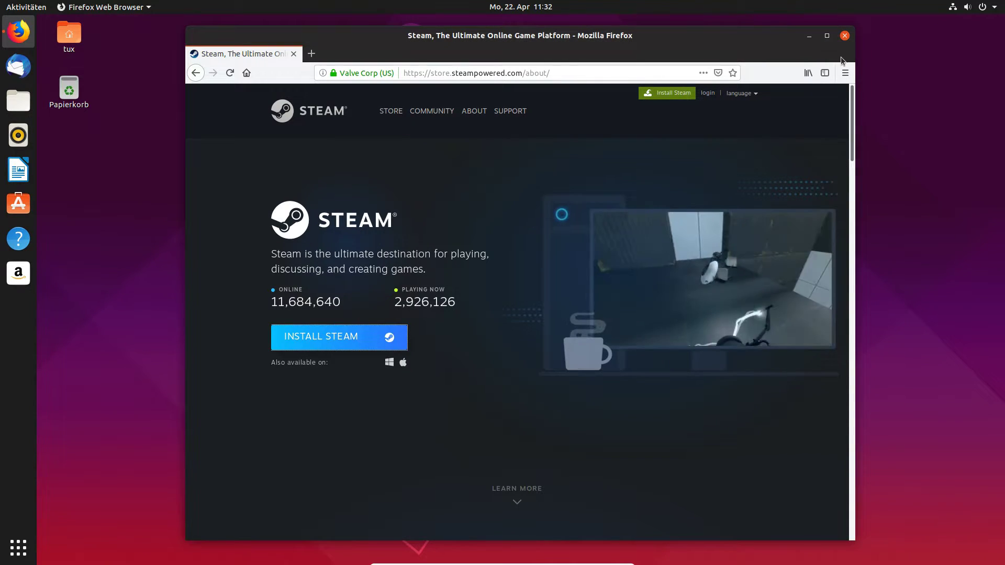
left_click(844, 35)
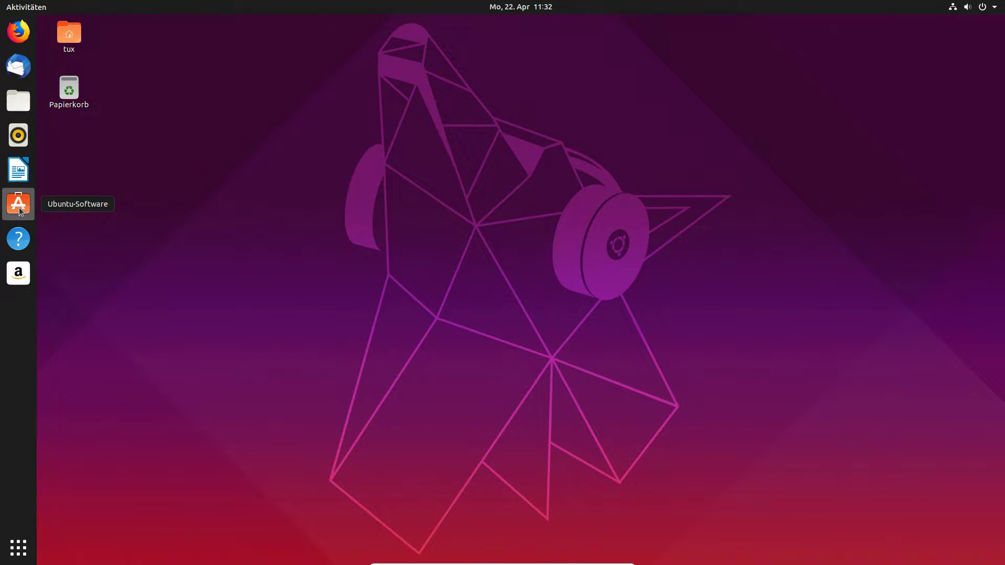
Open Ubuntu Software maximised and search 'steam' to list the Steam Installer.
left_click(19, 209)
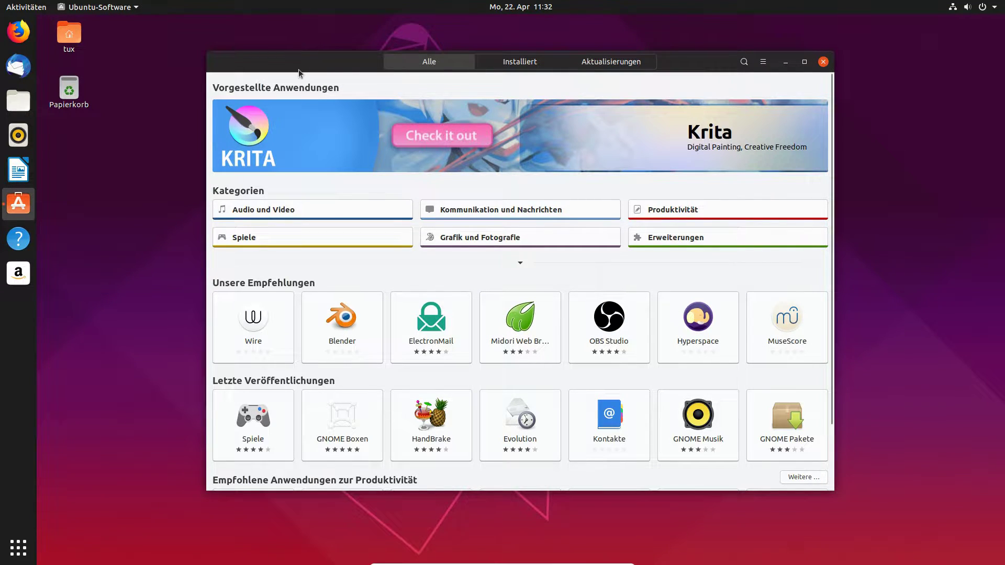
left_click_drag(300, 66, 279, 57)
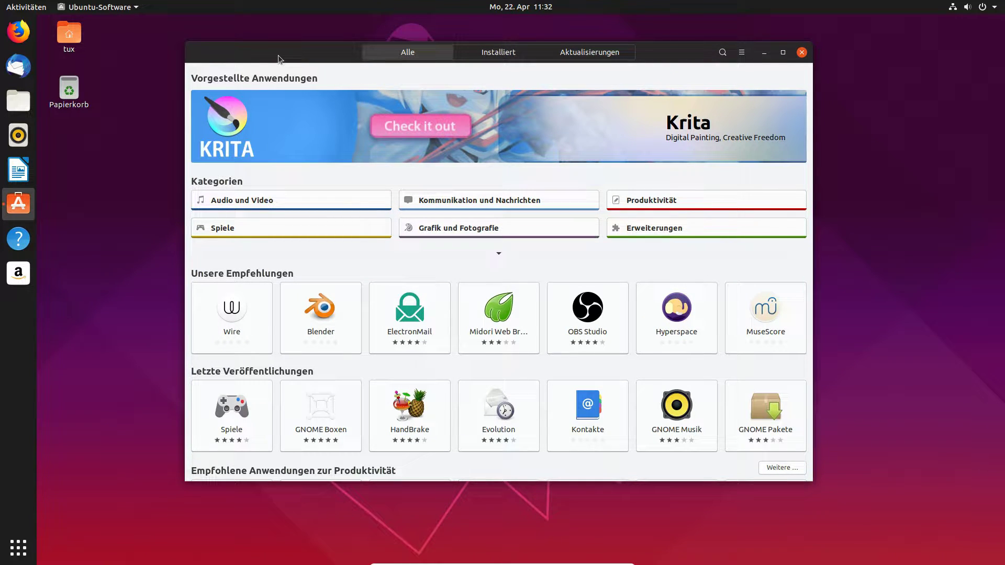
double_click(278, 55)
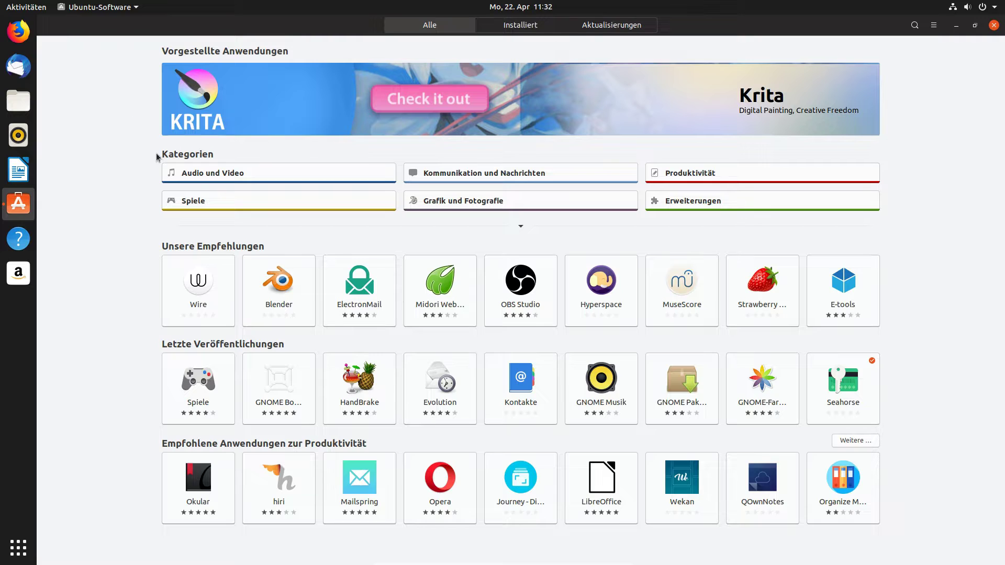
left_click(914, 26)
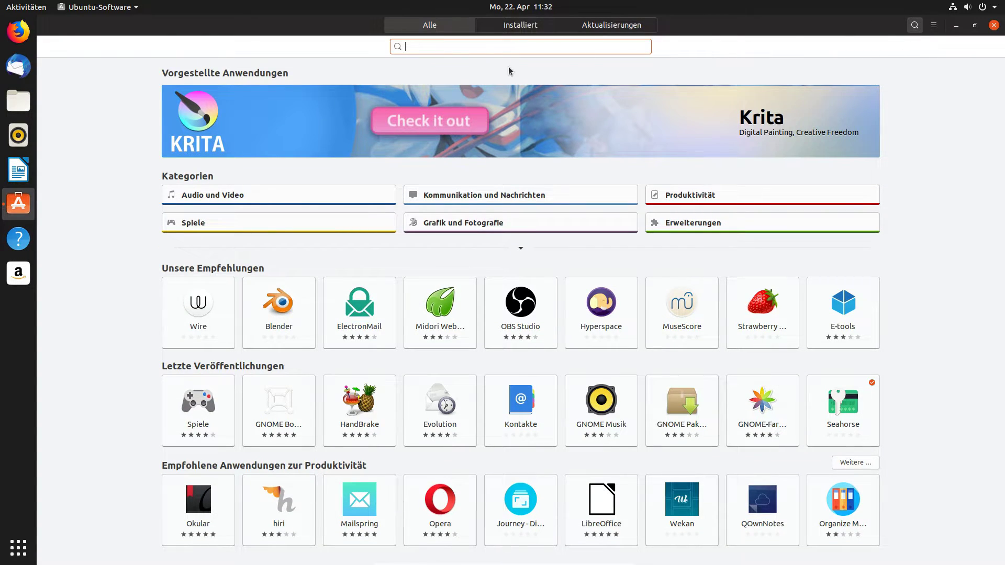
type("steam")
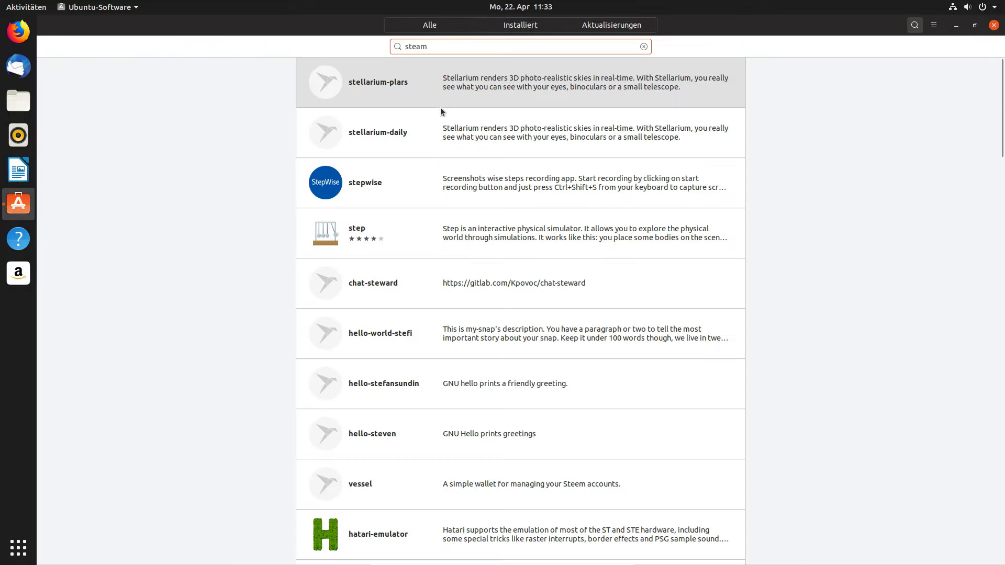
scroll(468, 519, "down", 5)
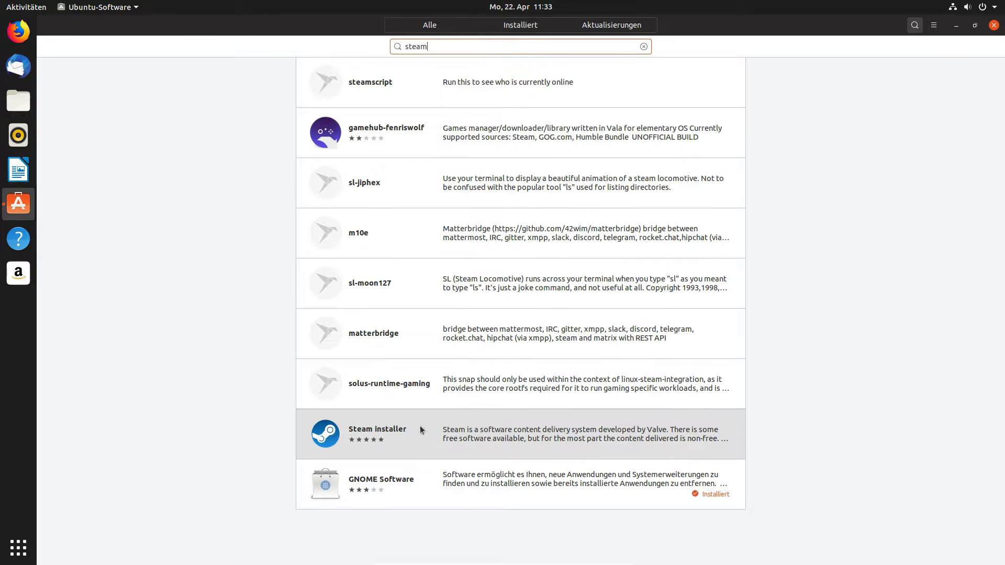
Install the Steam installer, authorising with the account password.
left_click(446, 440)
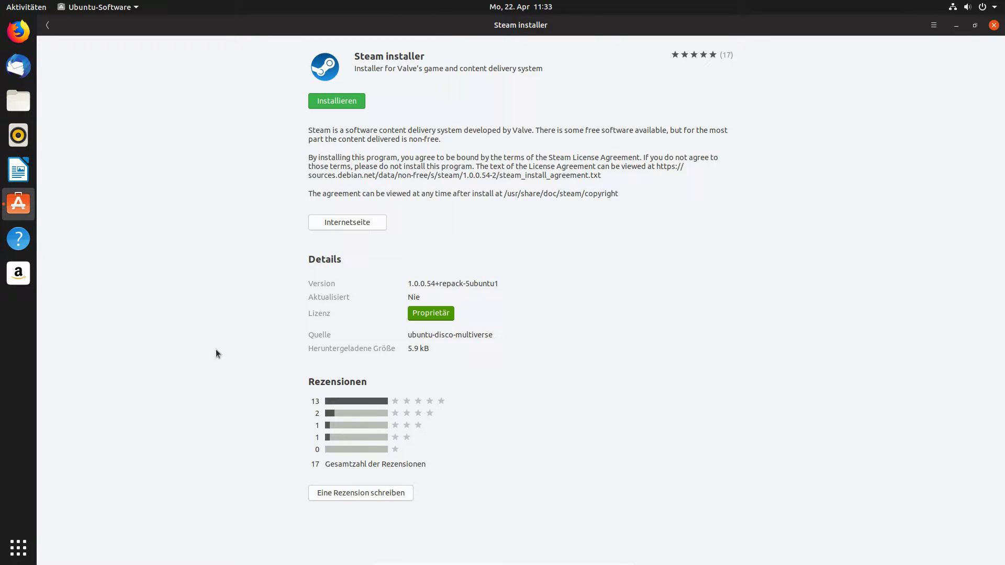
left_click(329, 100)
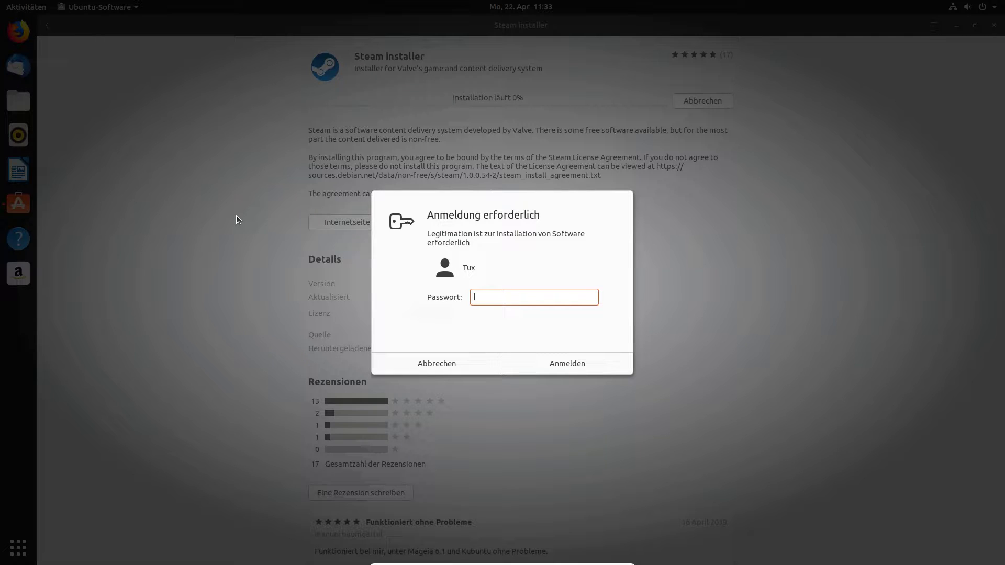
type("******")
key("Return")
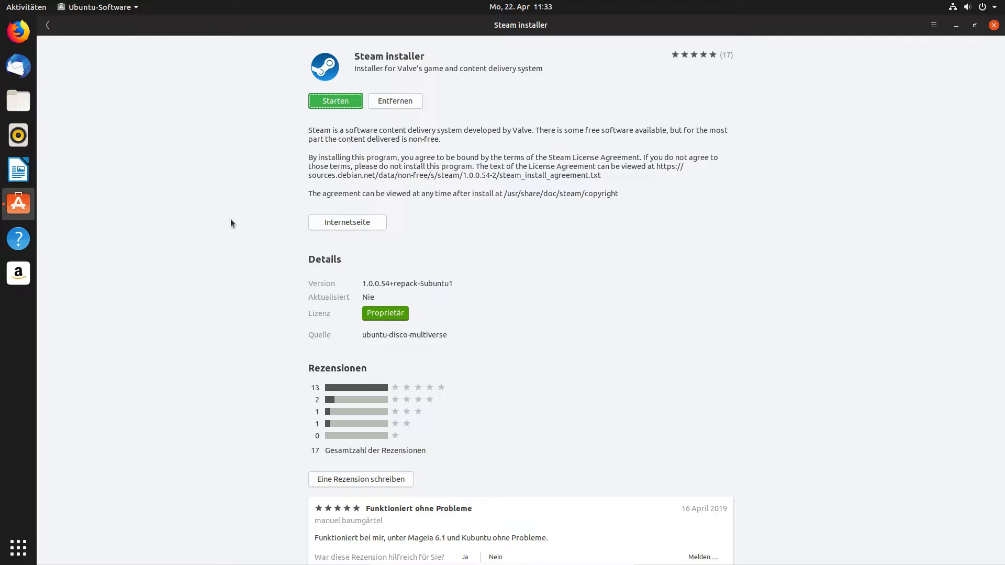
Try launching the installed Steam installer and re-maximise the store window.
double_click(297, 24)
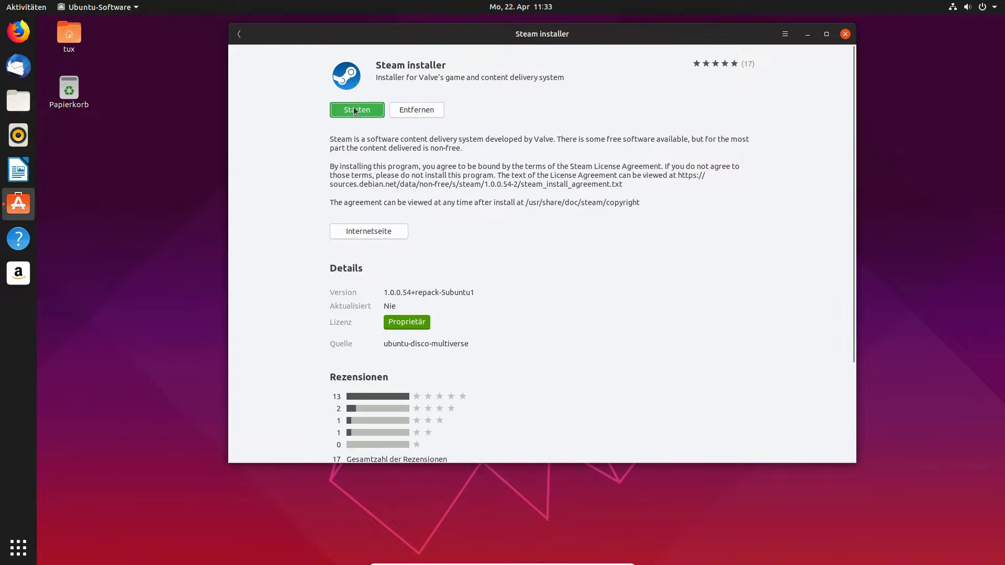
left_click(354, 111)
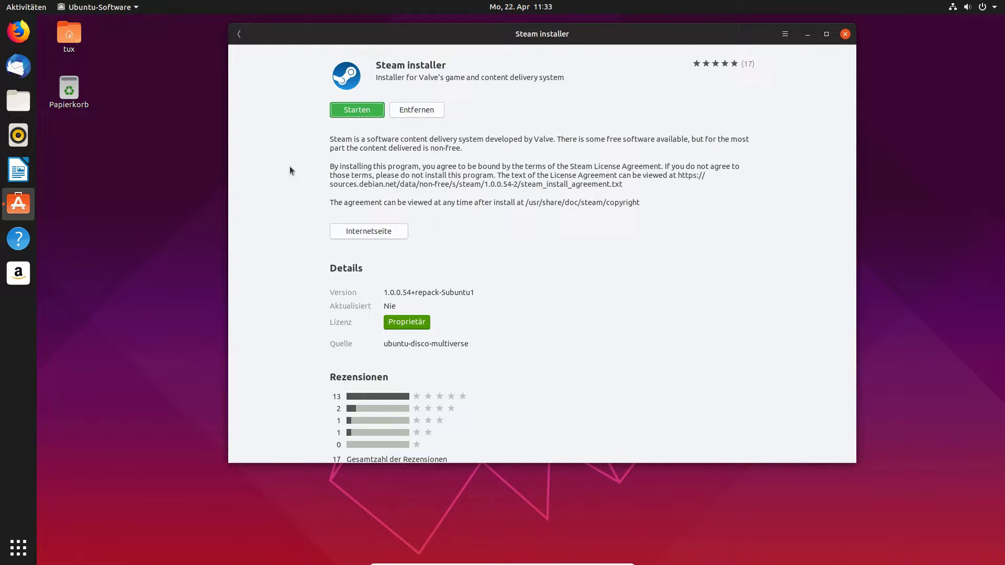
left_click_drag(408, 34, 498, 75)
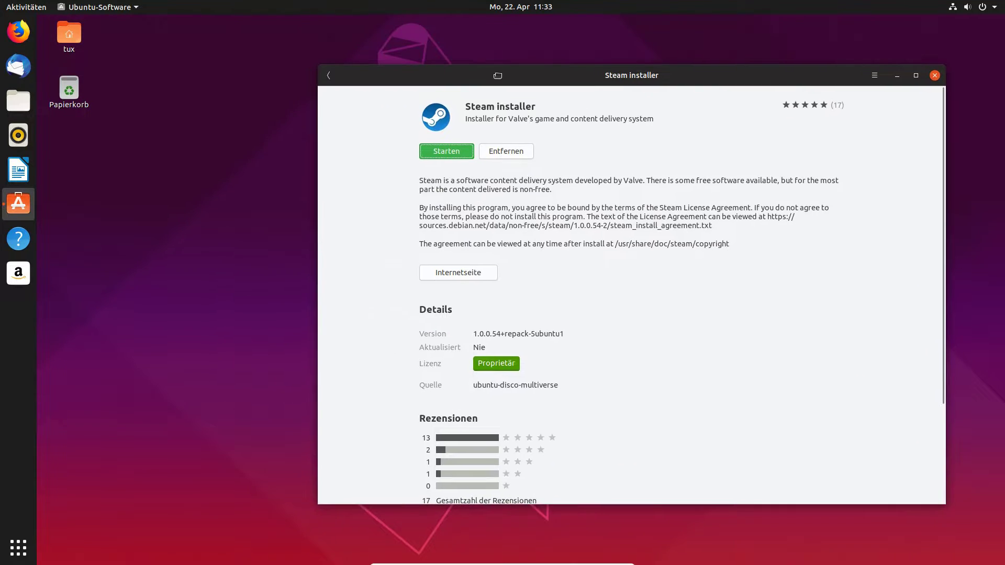
double_click(498, 75)
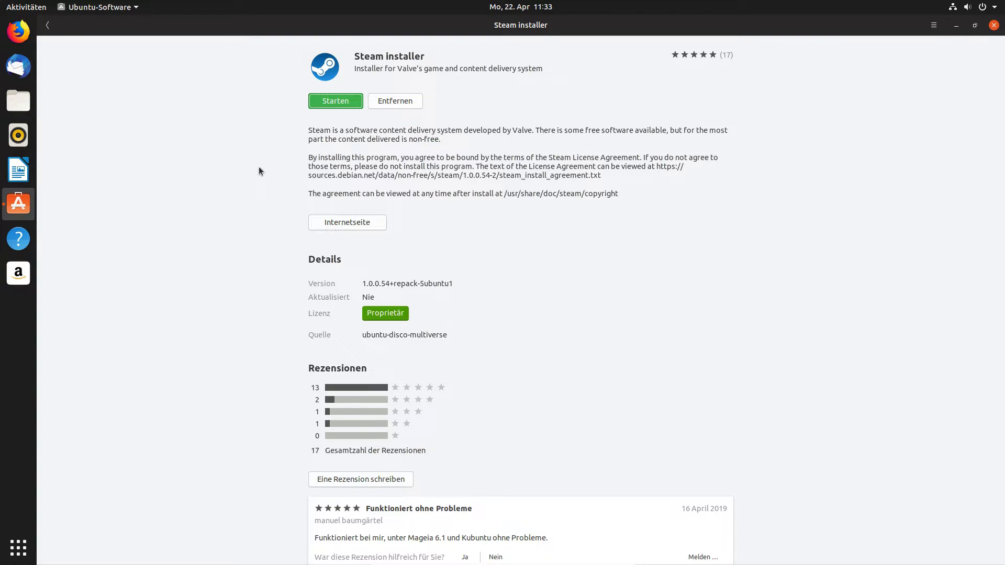
Launch Steam from the application overview so its update starts downloading.
left_click(20, 543)
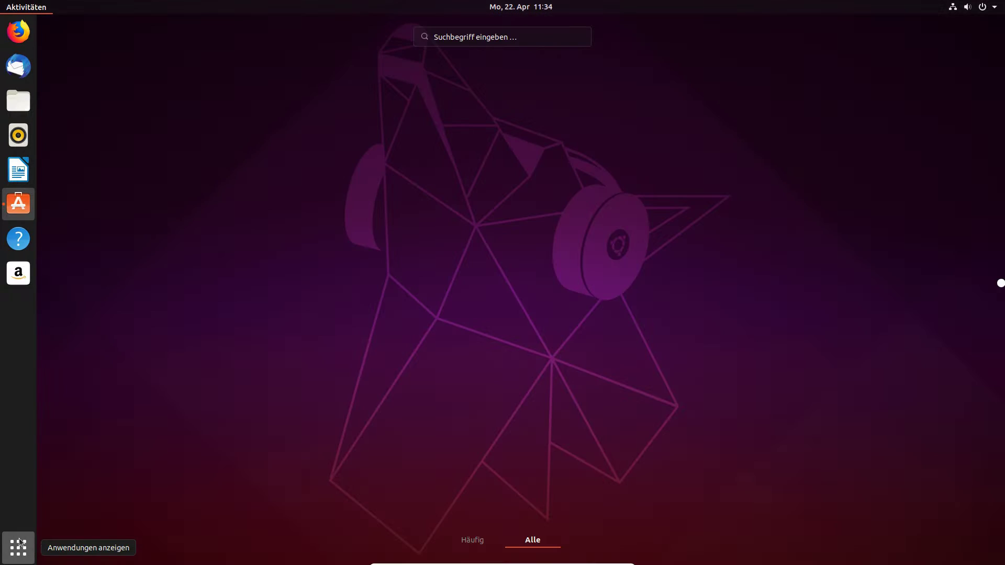
scroll(576, 387, "down", 1)
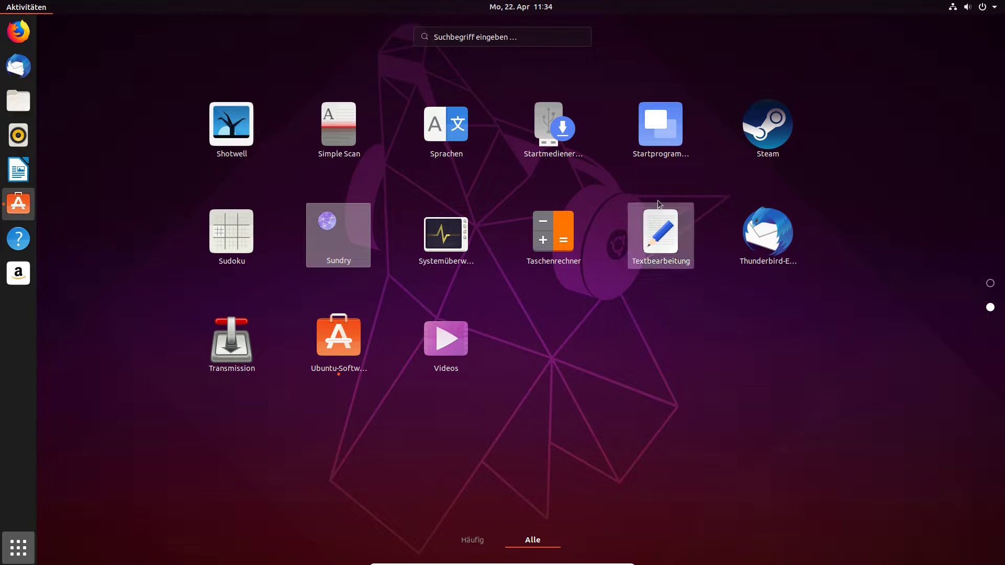
left_click(768, 126)
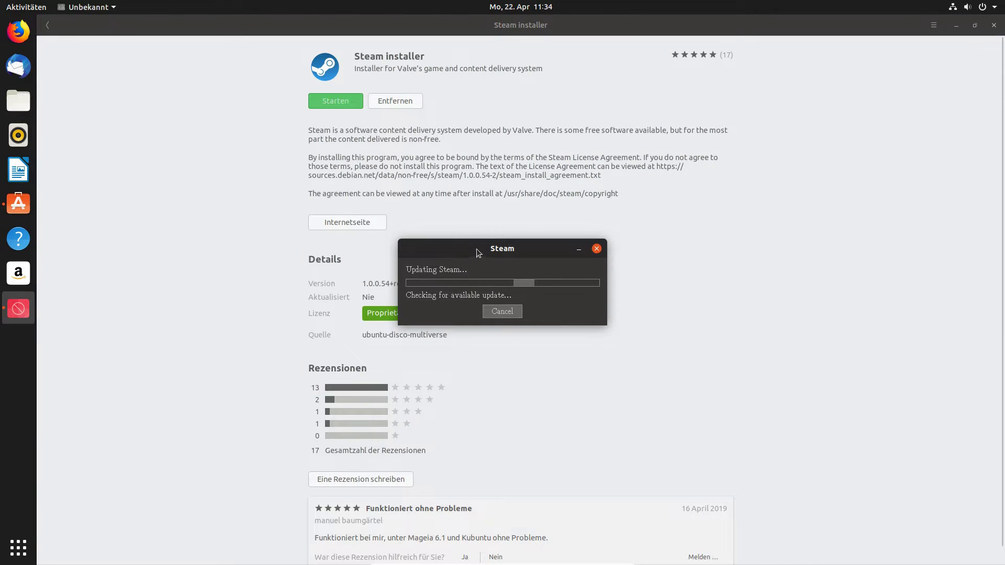
Move the Updating Steam window aside and minimise it, returning to the store.
left_click_drag(478, 253, 152, 119)
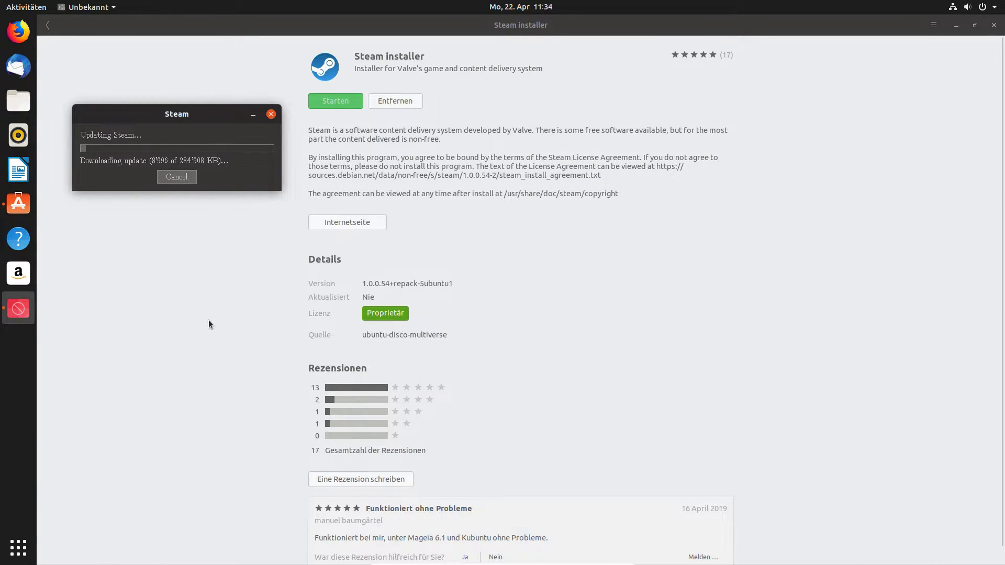
left_click(210, 325)
left_click(335, 102)
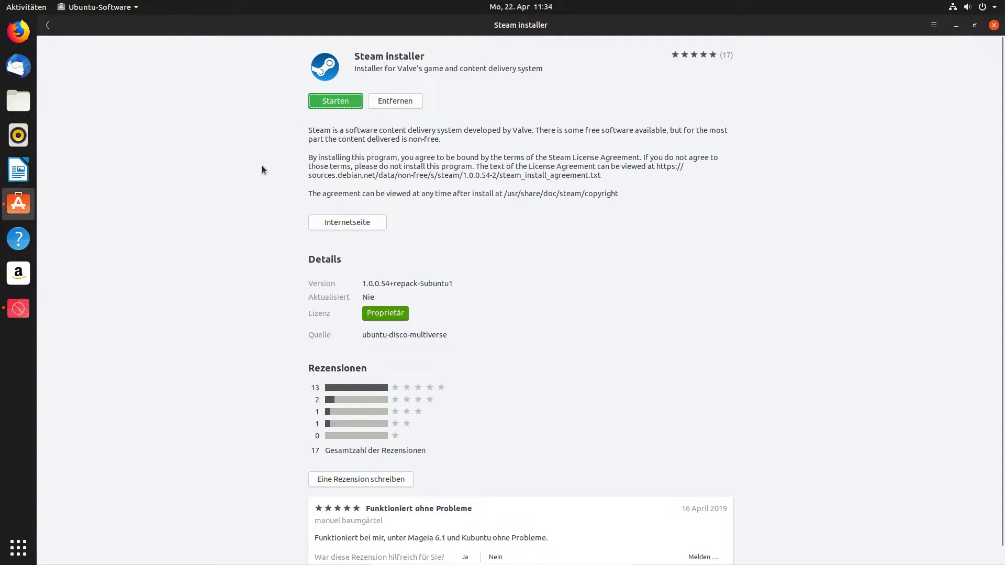
left_click(18, 308)
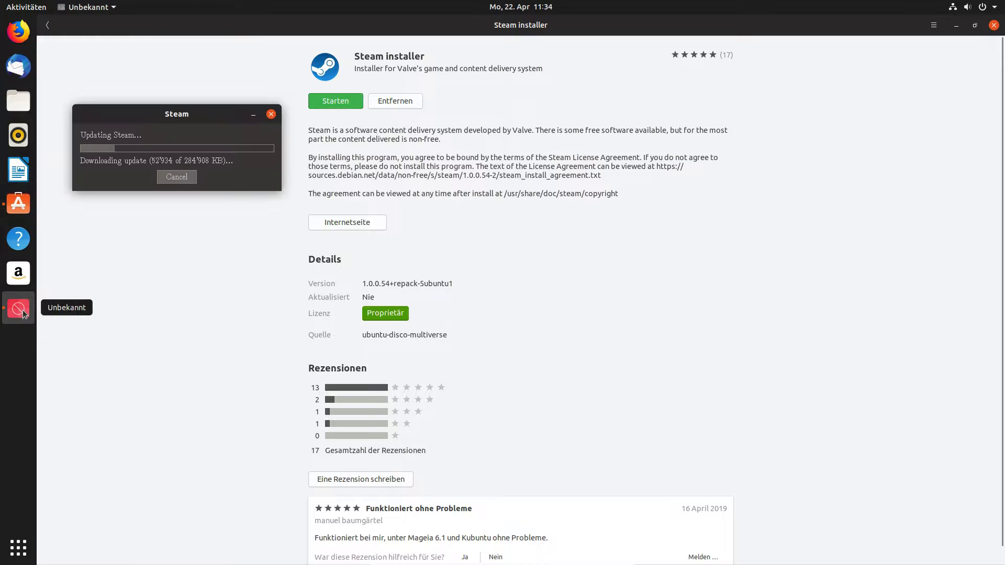
left_click_drag(161, 118, 151, 94)
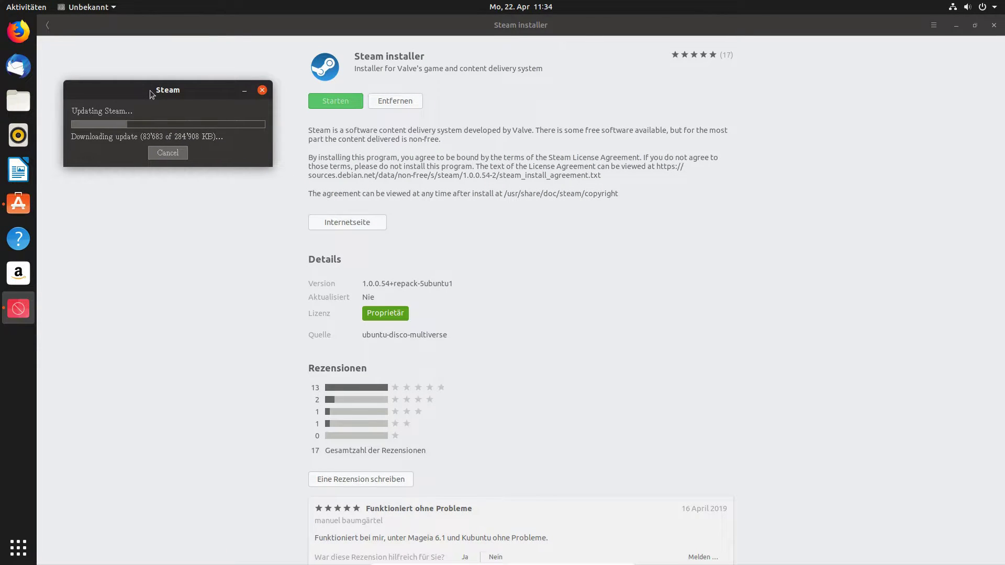
left_click(245, 90)
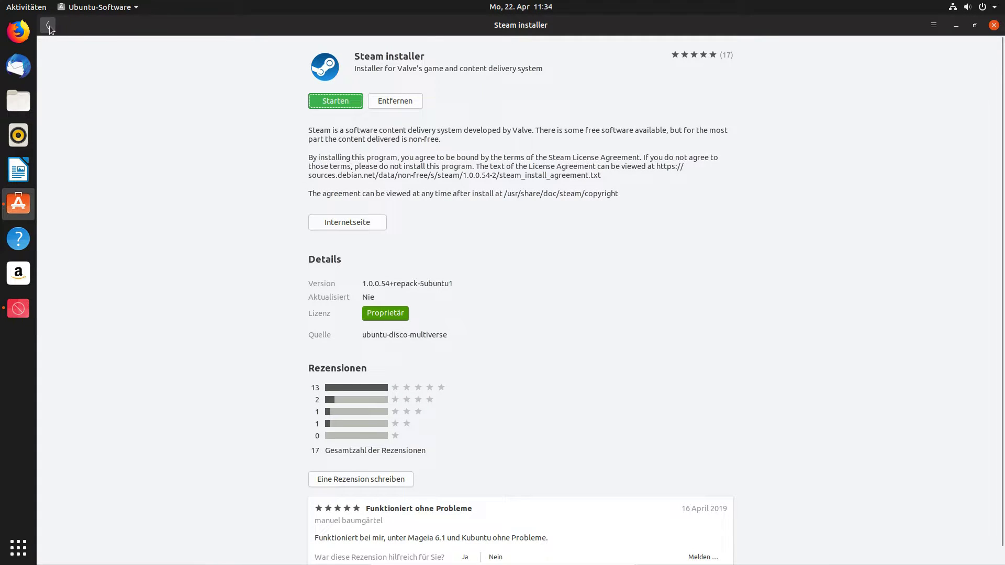
left_click(48, 26)
Open the Spiele category and filter it to Logik, then to Arkade.
left_click(428, 24)
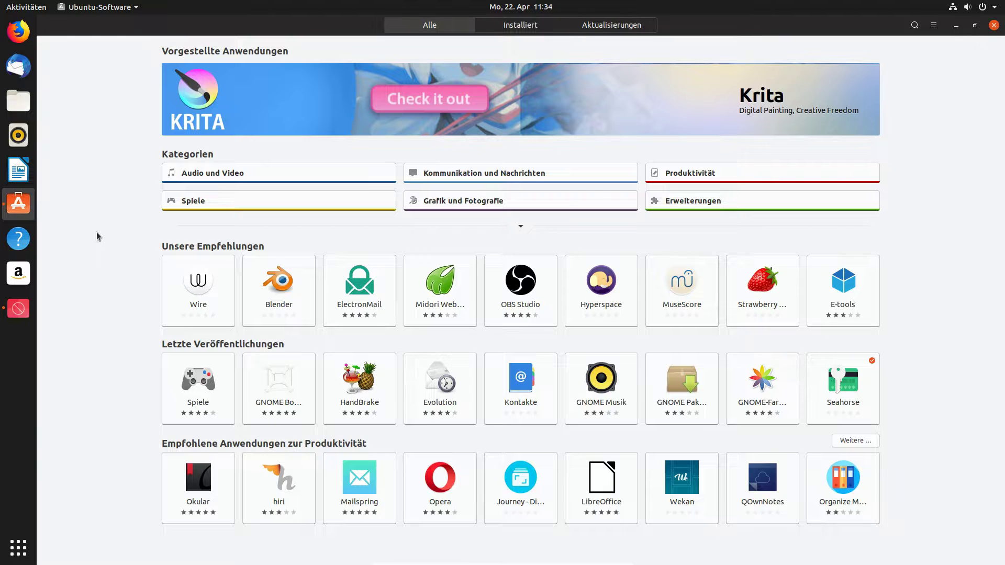
left_click(520, 226)
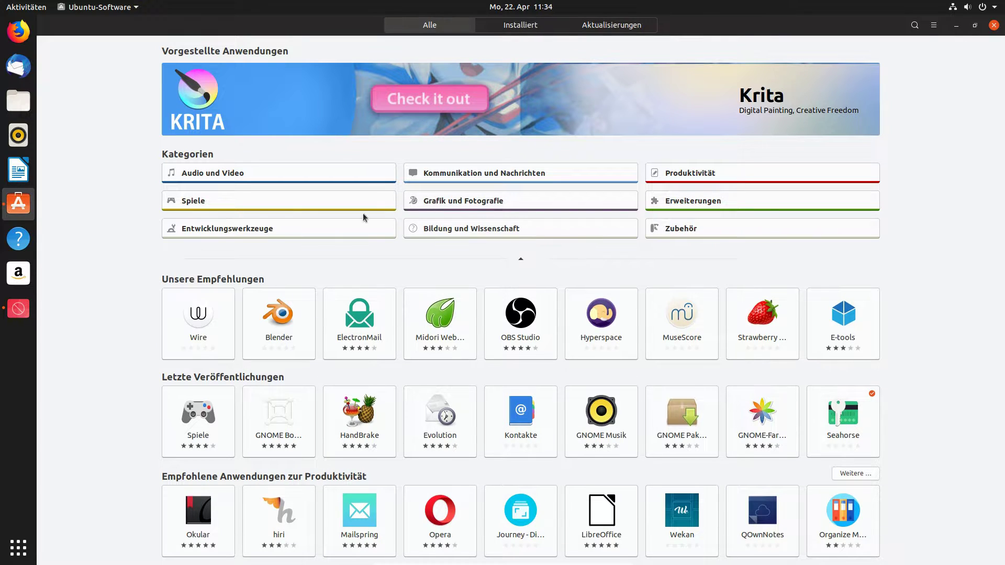
left_click(199, 203)
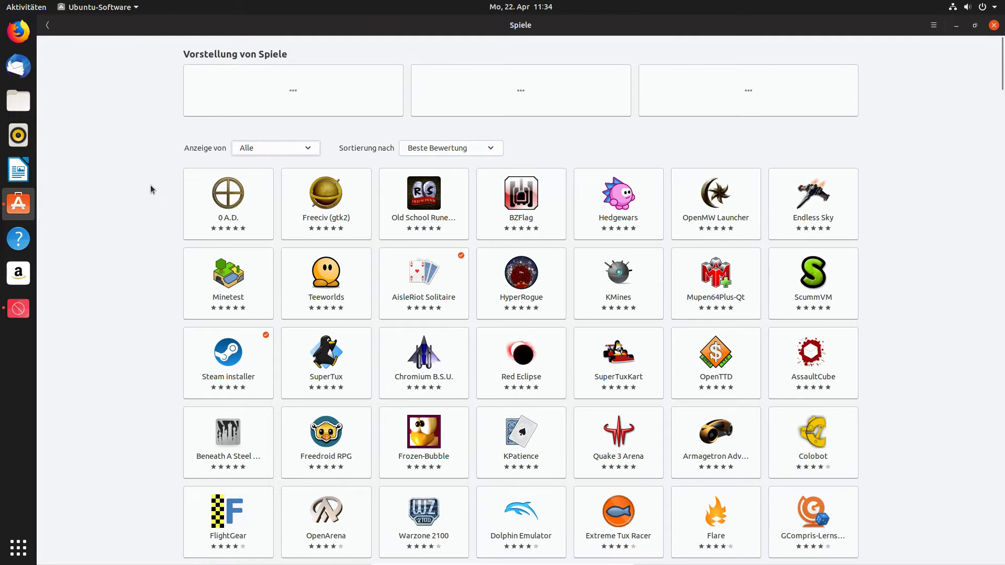
left_click(288, 155)
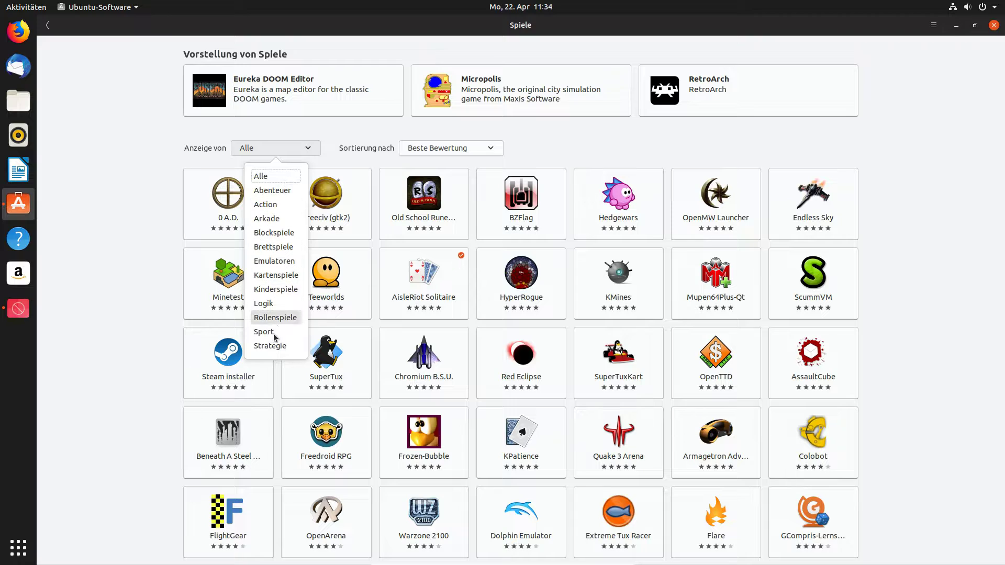
left_click(267, 303)
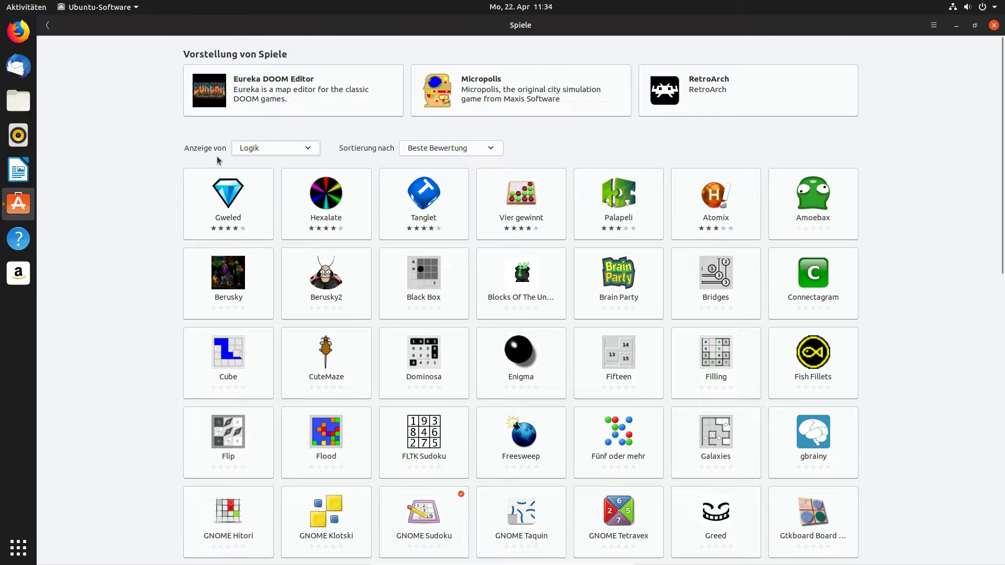
left_click(263, 151)
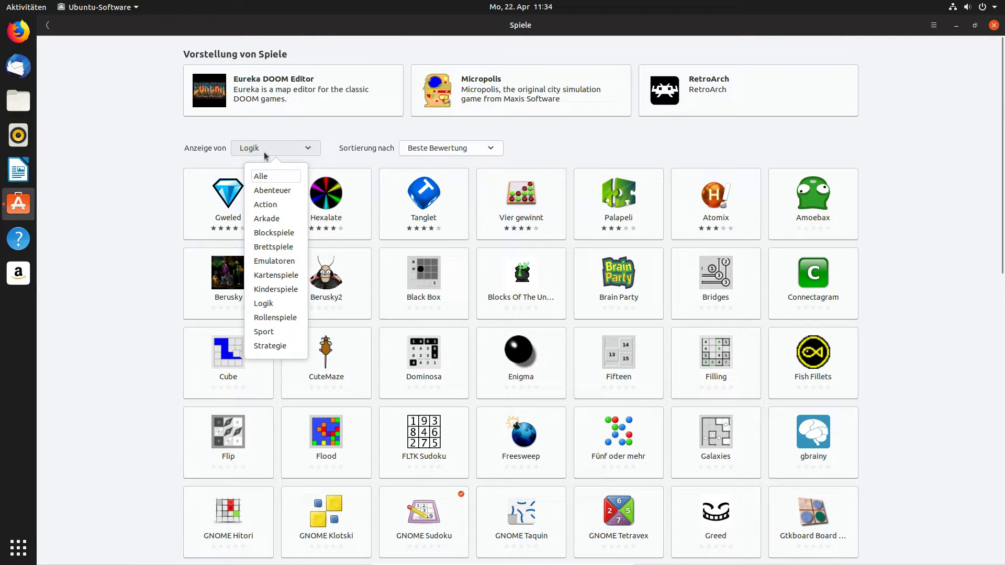
left_click(272, 218)
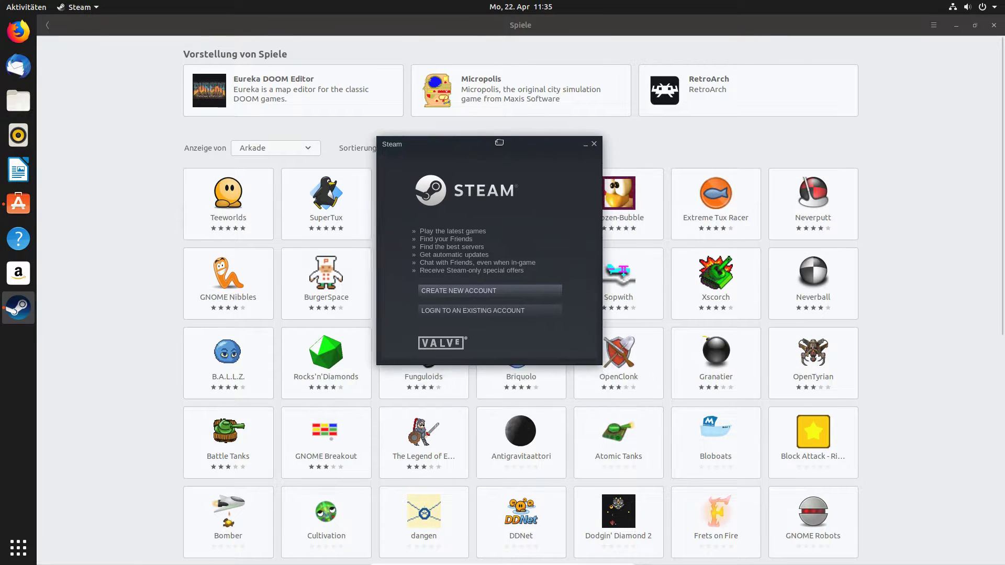
Close Steam's login window and try the Rollenspiele and Blockspiele filters before showing all games.
left_click(460, 308)
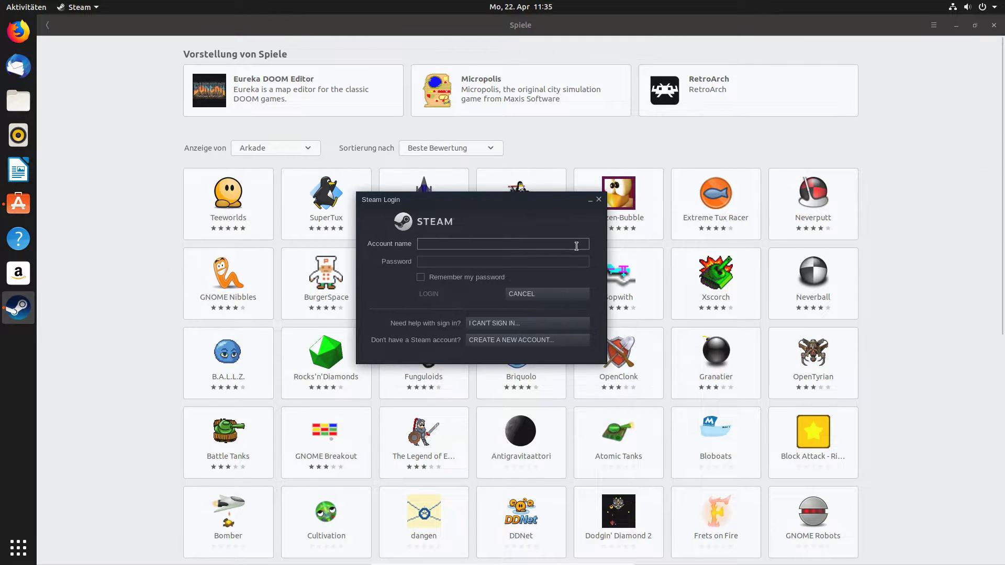
key("Escape")
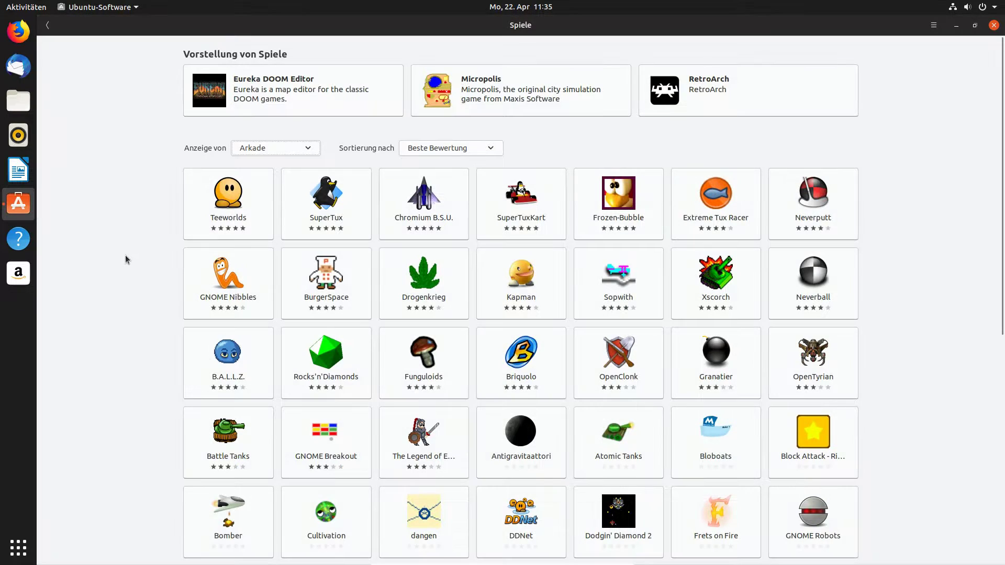
left_click(291, 152)
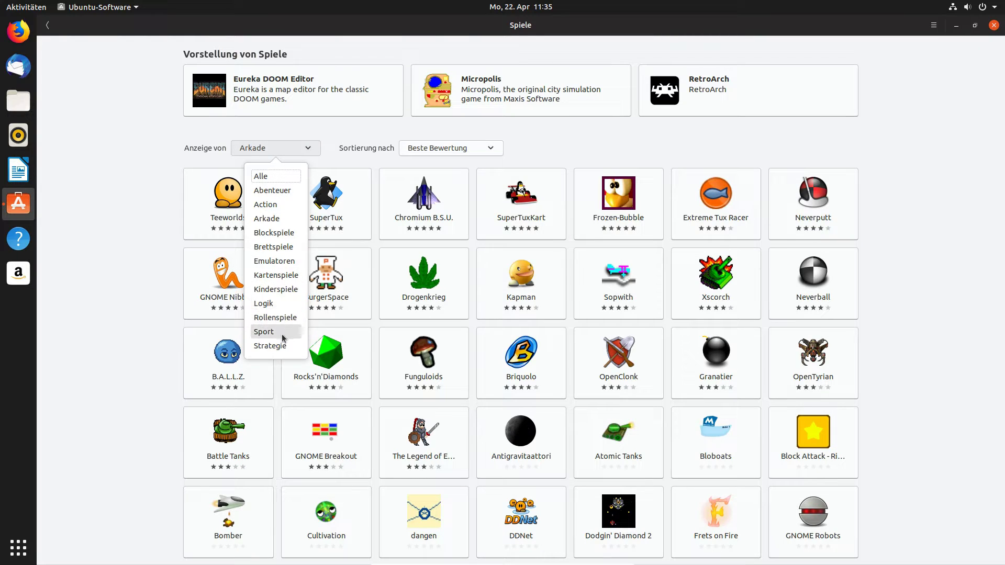
left_click(270, 317)
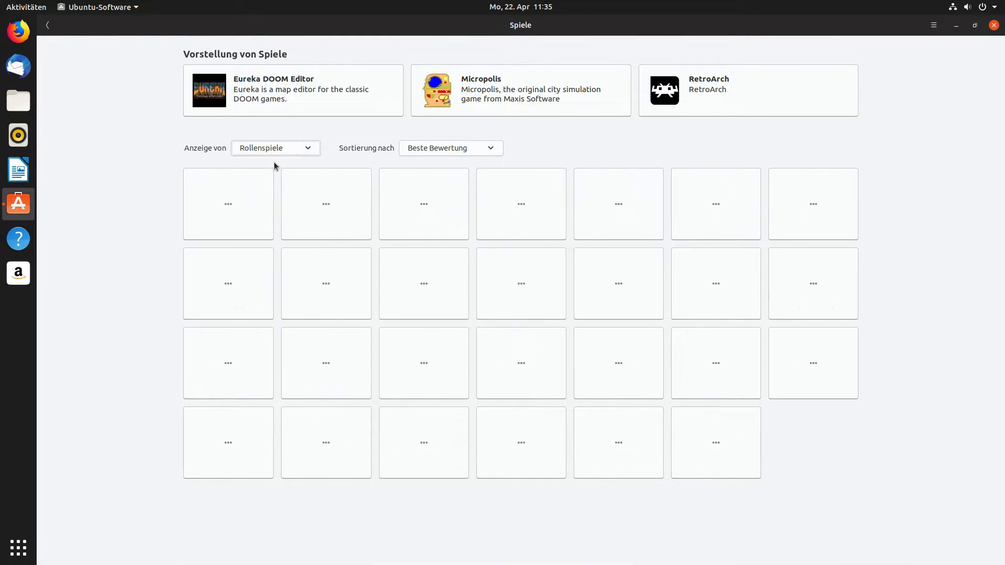
left_click(274, 148)
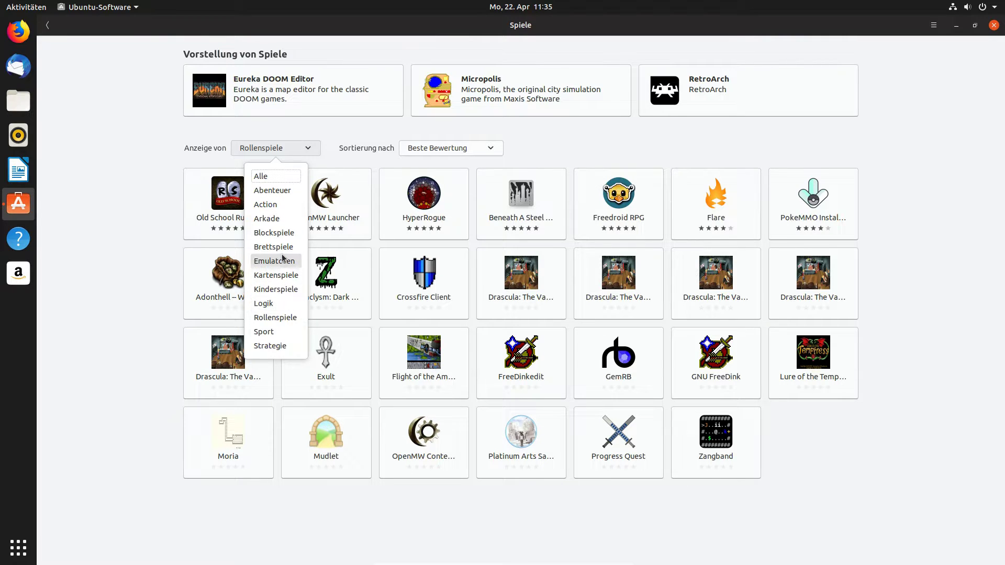
left_click(285, 235)
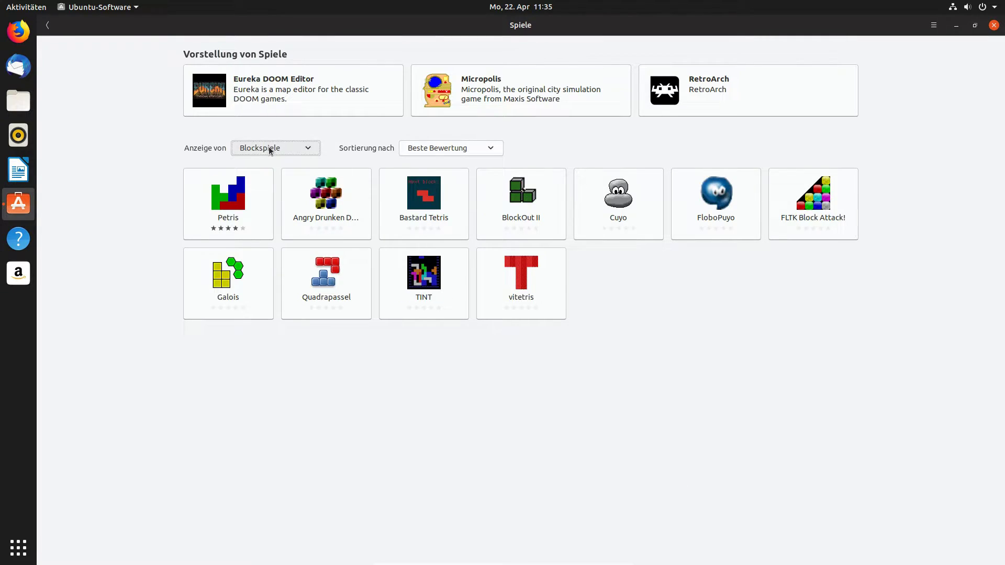
left_click(269, 147)
left_click(262, 177)
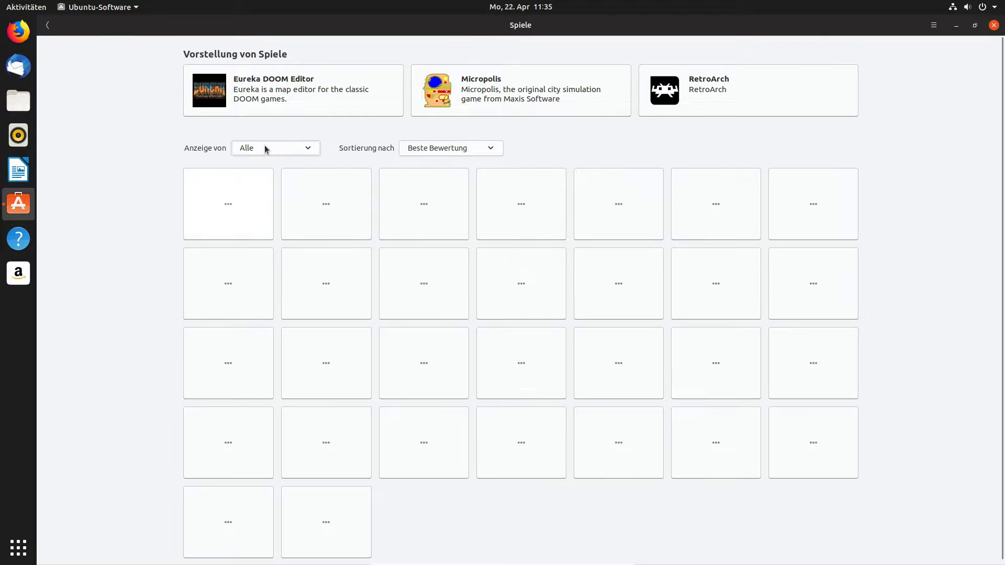
Open the FlightGear flight simulator details from the full games list.
left_click(286, 150)
left_click(285, 150)
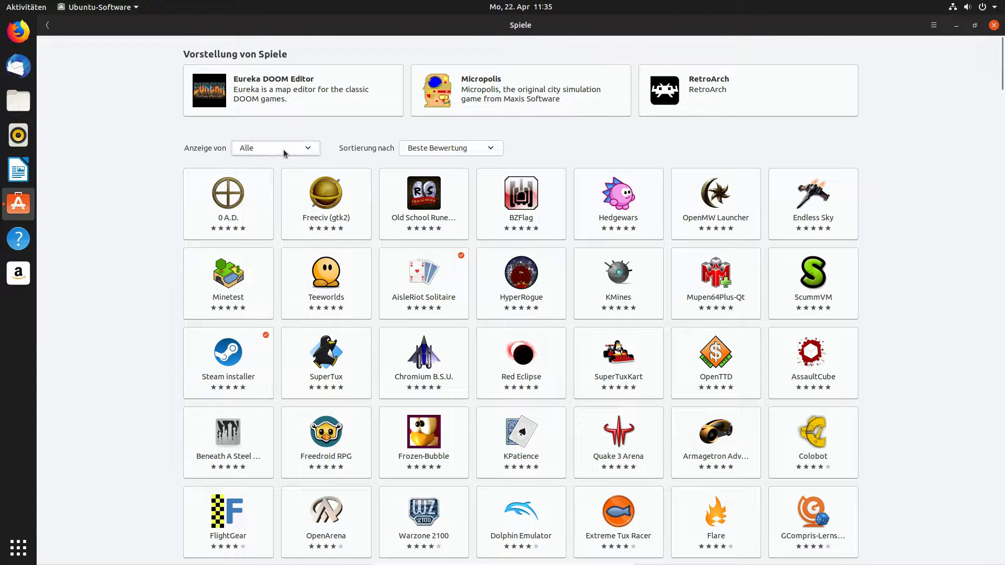
left_click(286, 151)
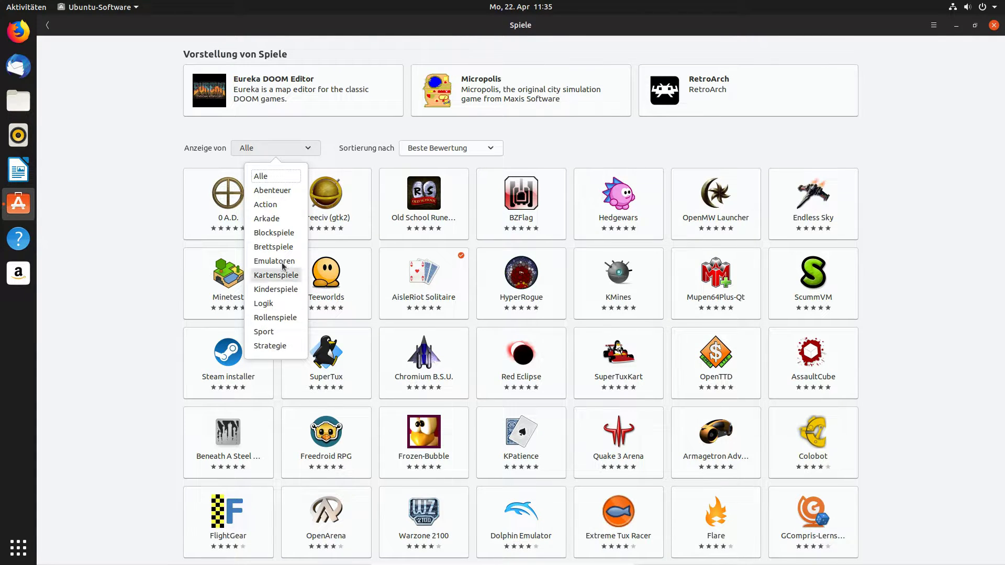
left_click(148, 341)
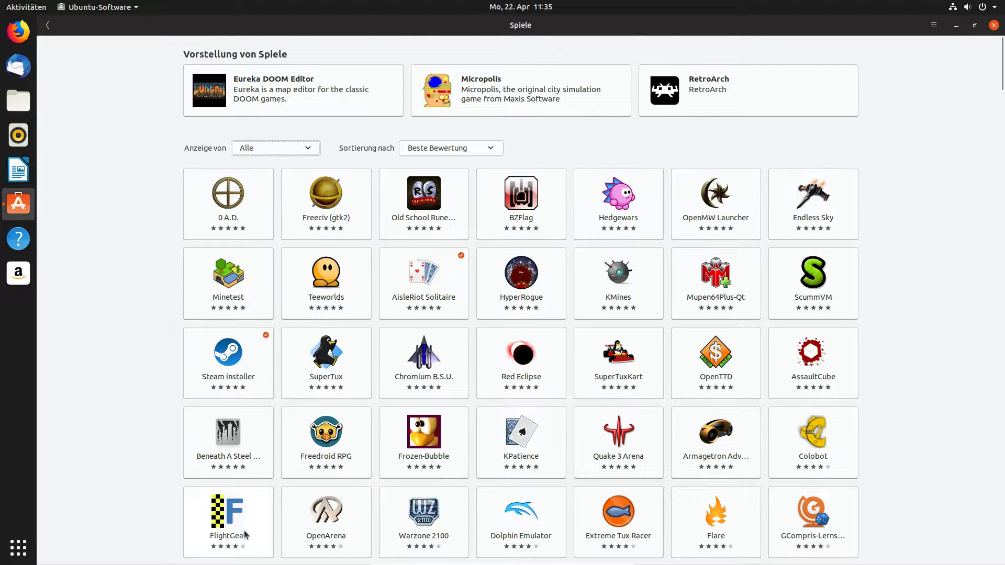
left_click(229, 525)
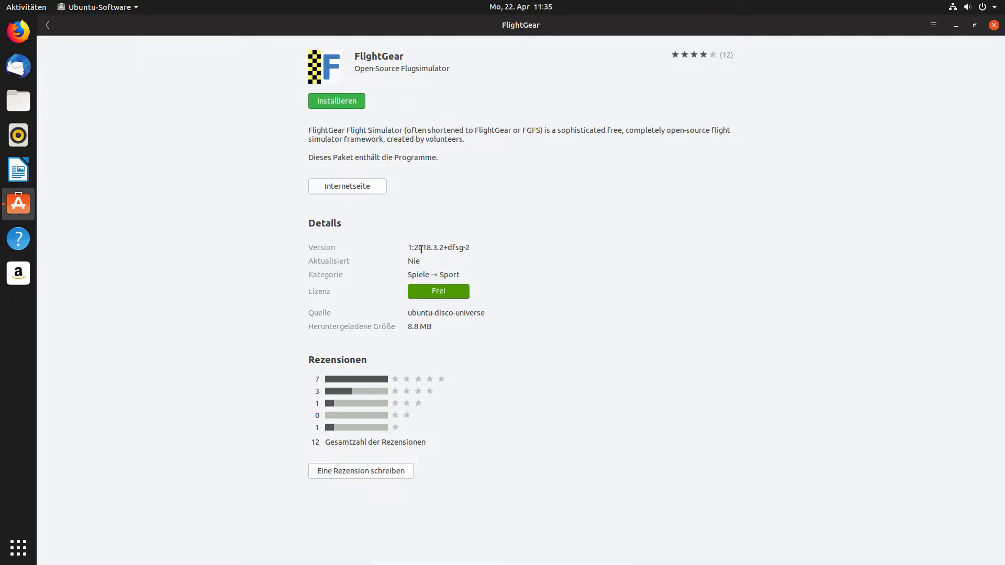
left_click(47, 26)
left_click(47, 26)
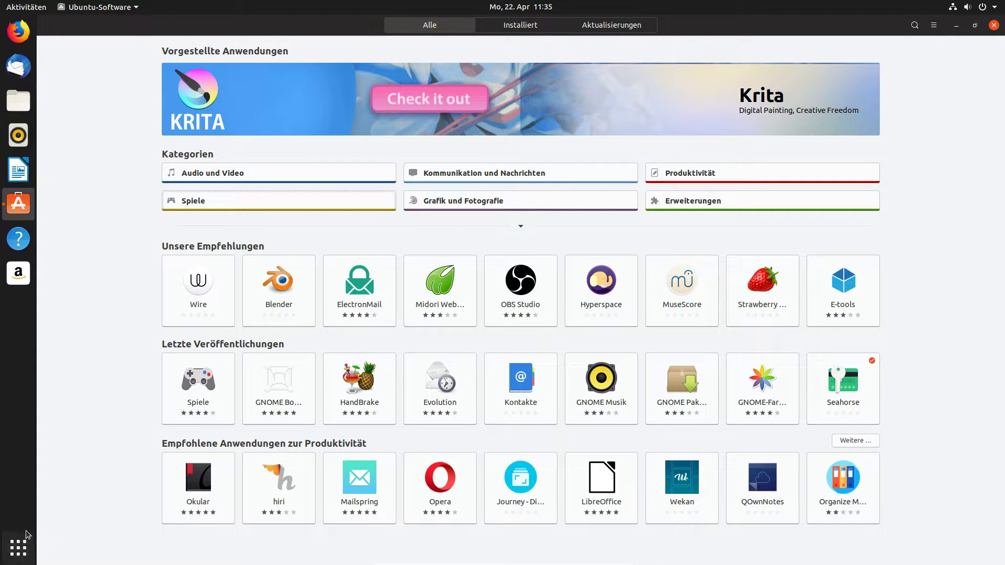
left_click(17, 550)
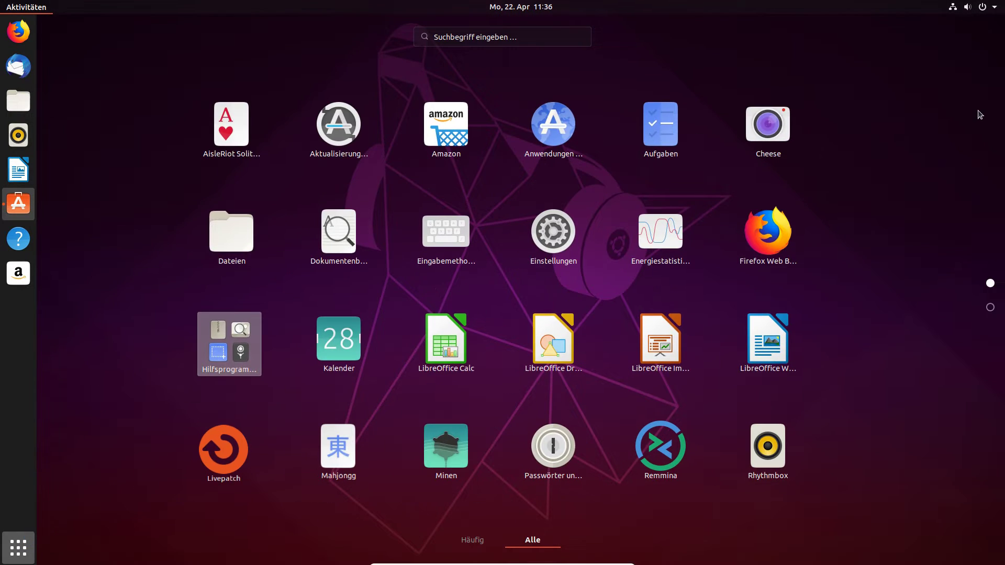
scroll(871, 325, "down", 1)
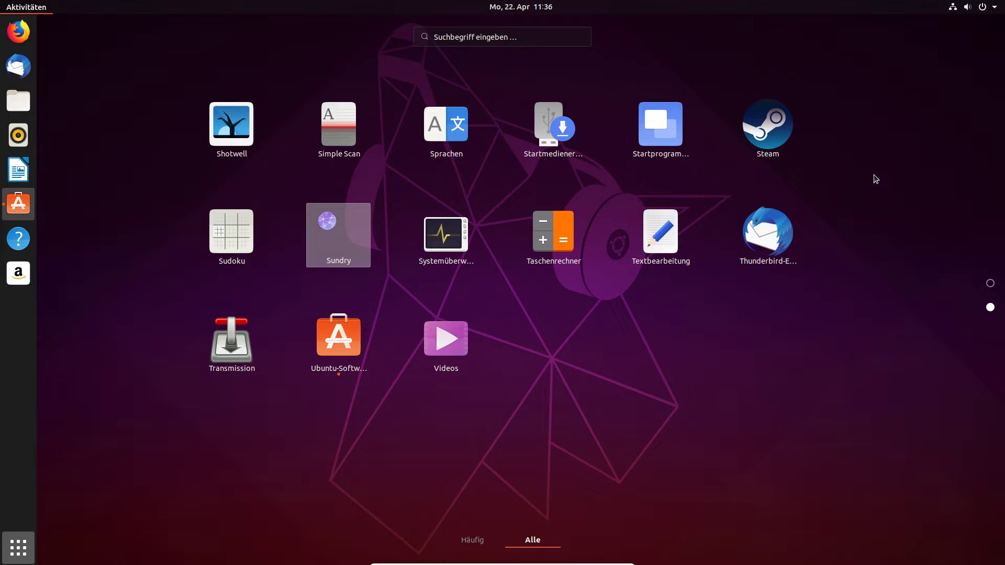
left_click(18, 549)
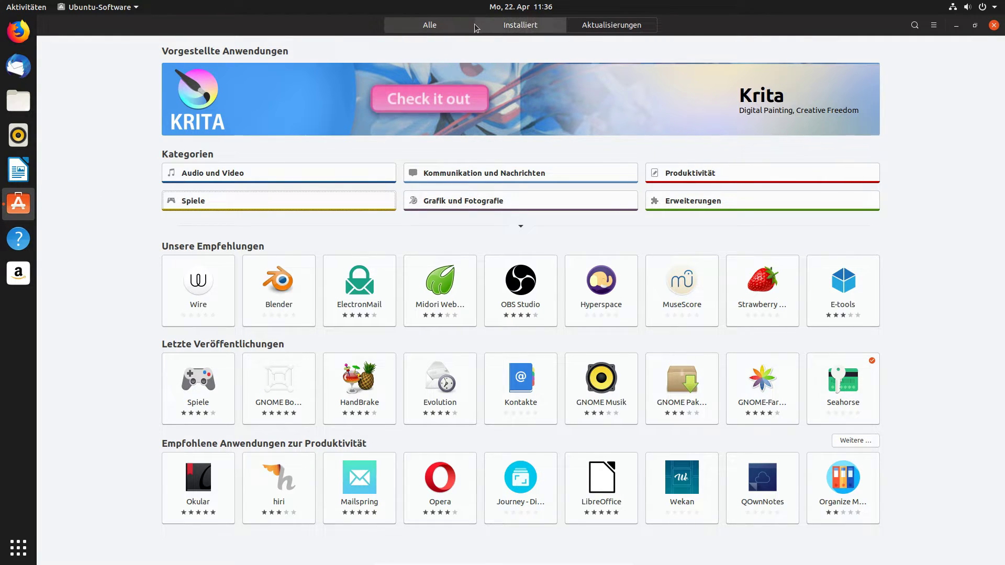
Open the Steam installer from the Installiert list and launch it.
left_click(519, 27)
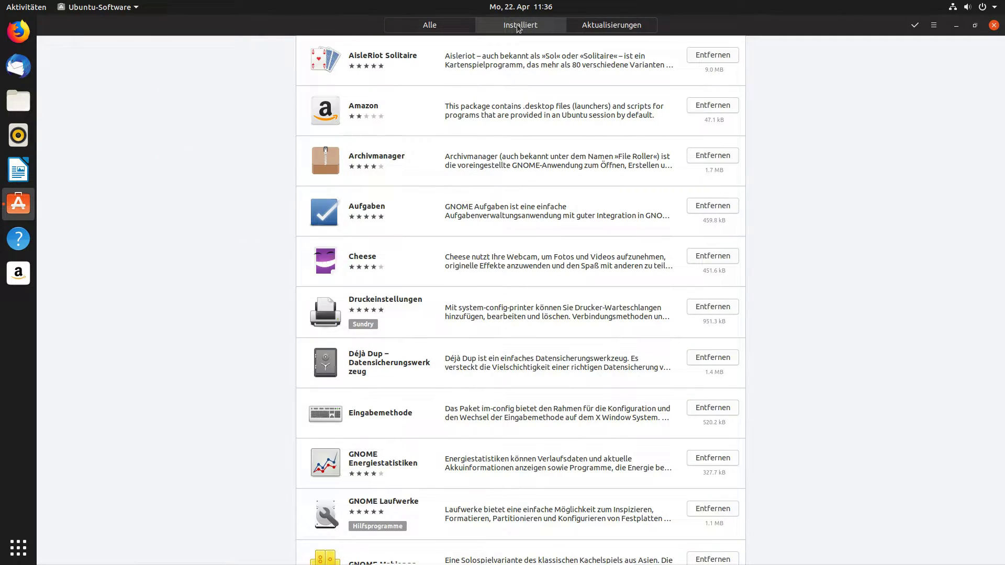
scroll(244, 294, "down", 10)
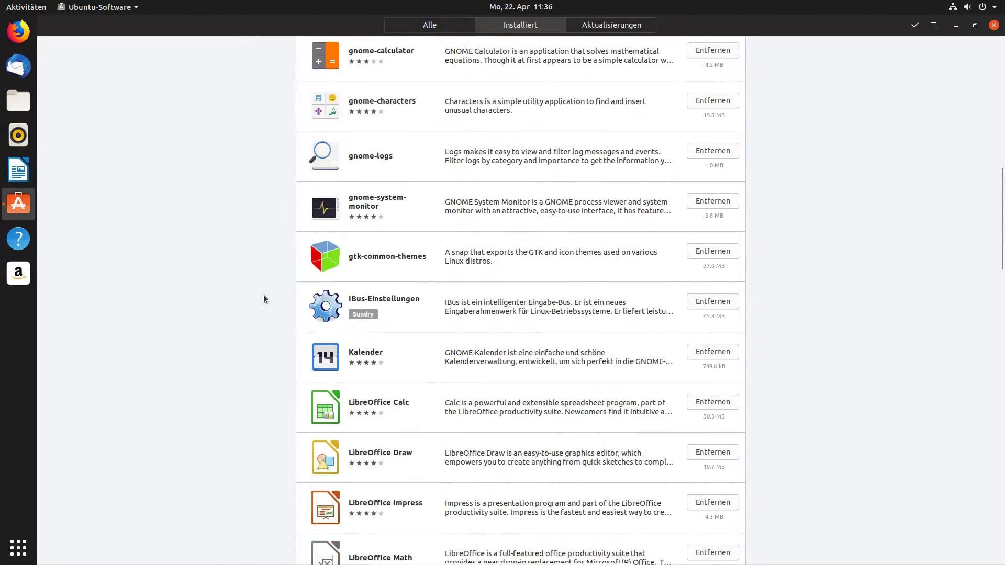
scroll(263, 297, "down", 15)
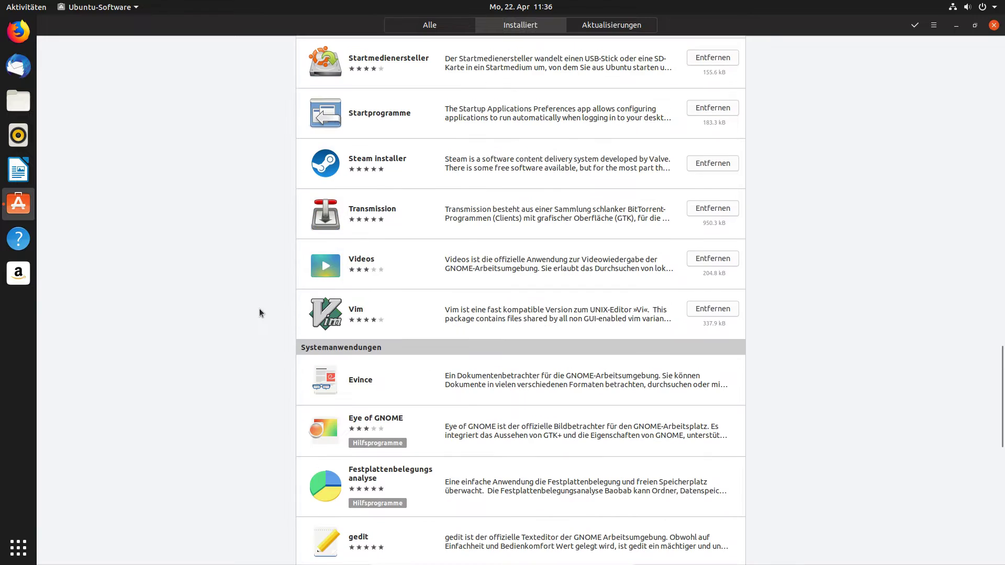
scroll(259, 313, "up", 2)
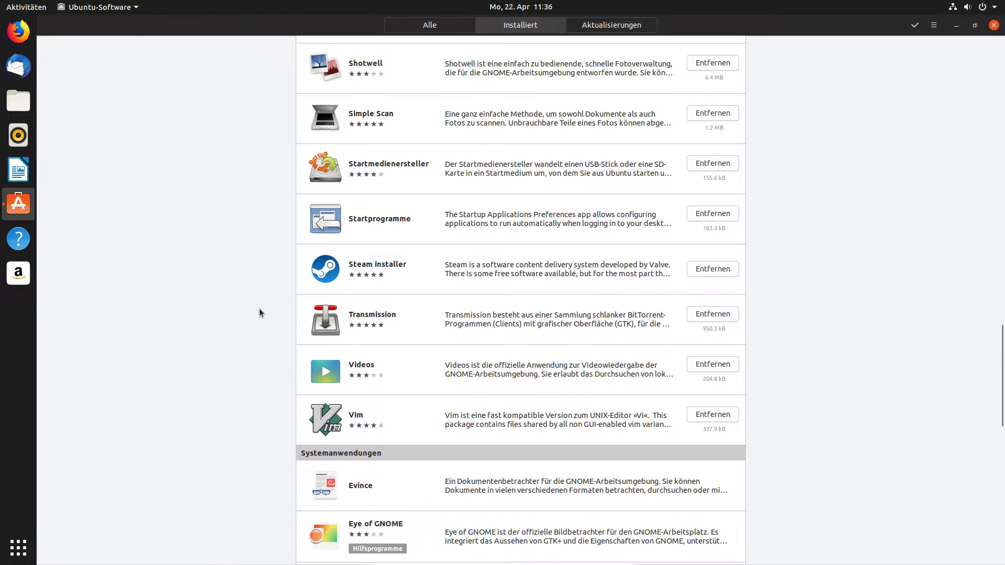
left_click(429, 266)
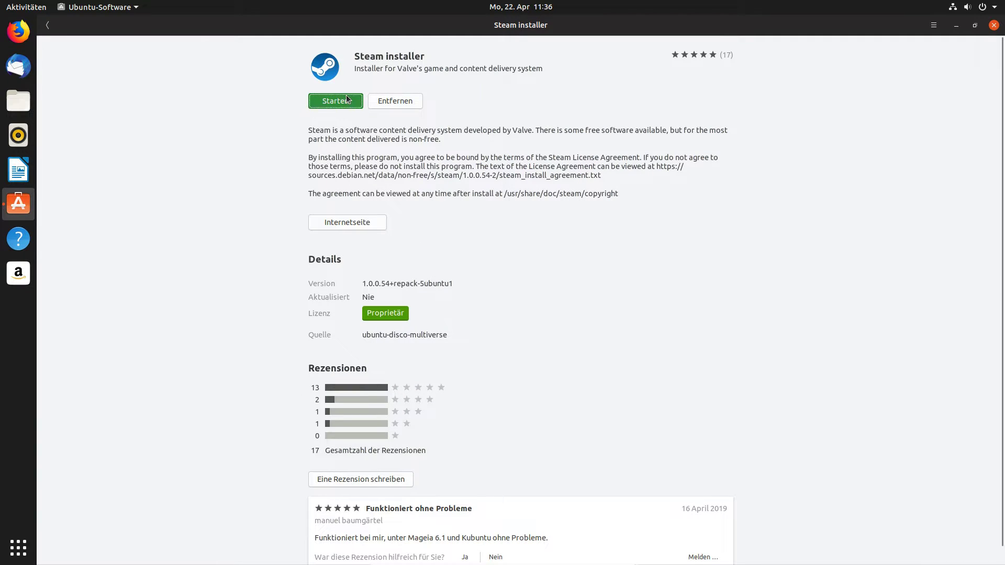
left_click(348, 100)
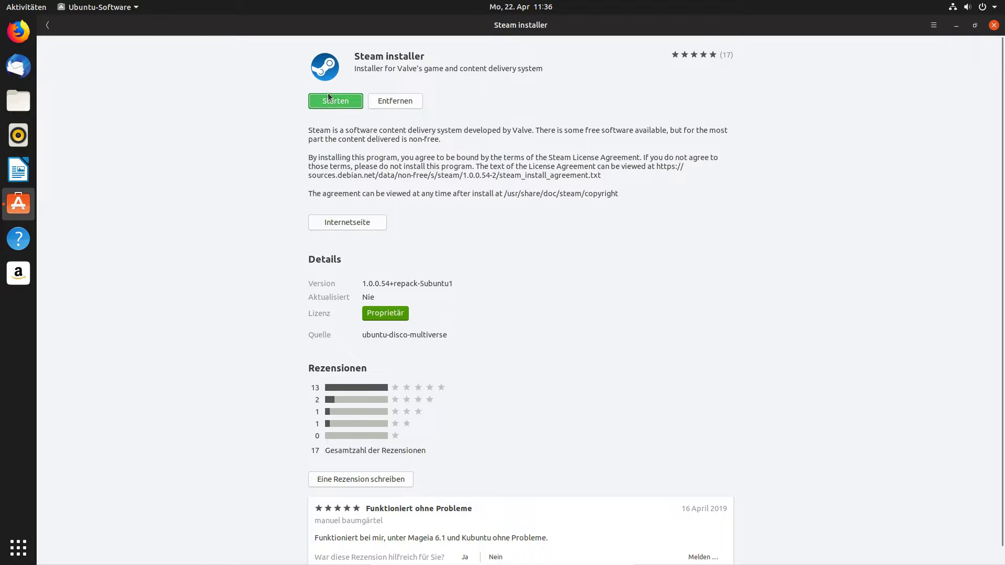
Remove the Steam installer, authorising with the account password, then close Ubuntu Software.
left_click(389, 102)
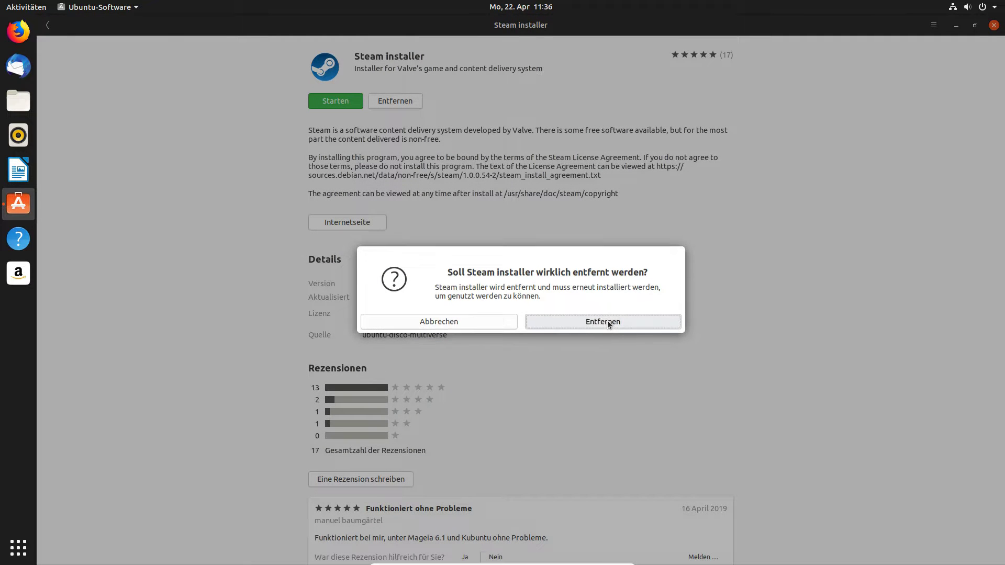
left_click(609, 325)
type("*******")
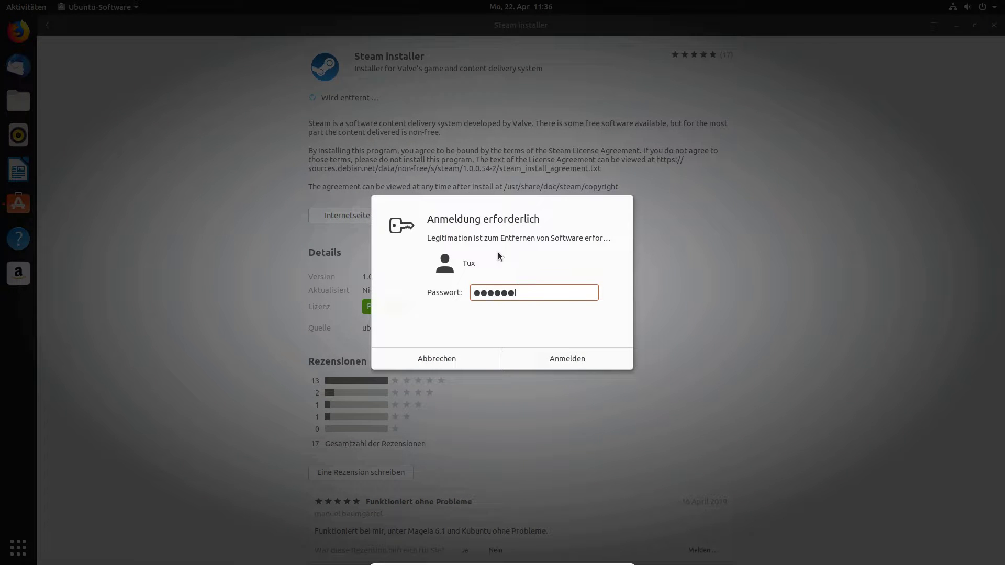
key("Return")
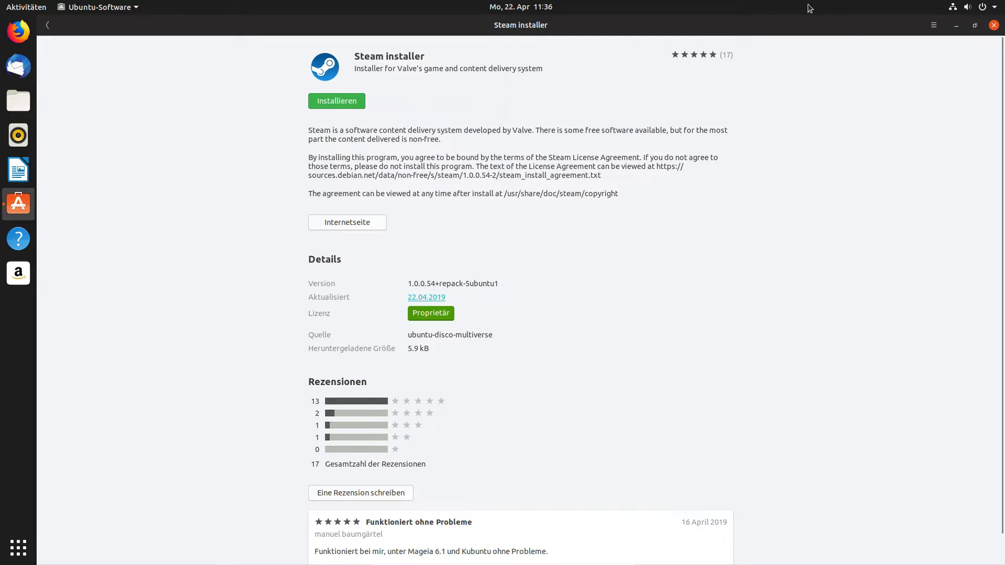
left_click(994, 24)
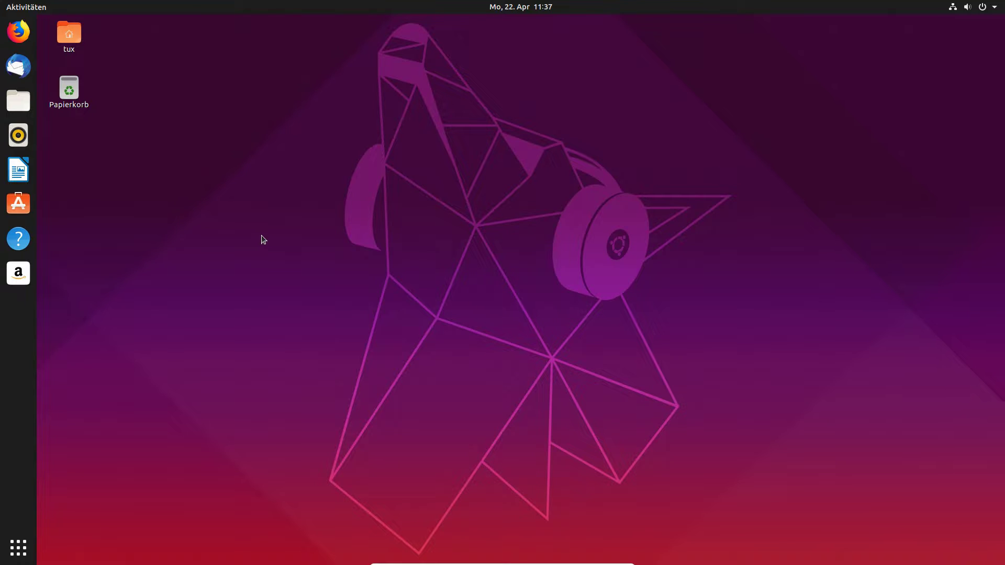
Search 'aktu' in Activities and launch Aktualisierungsverwaltung.
left_click(10, 558)
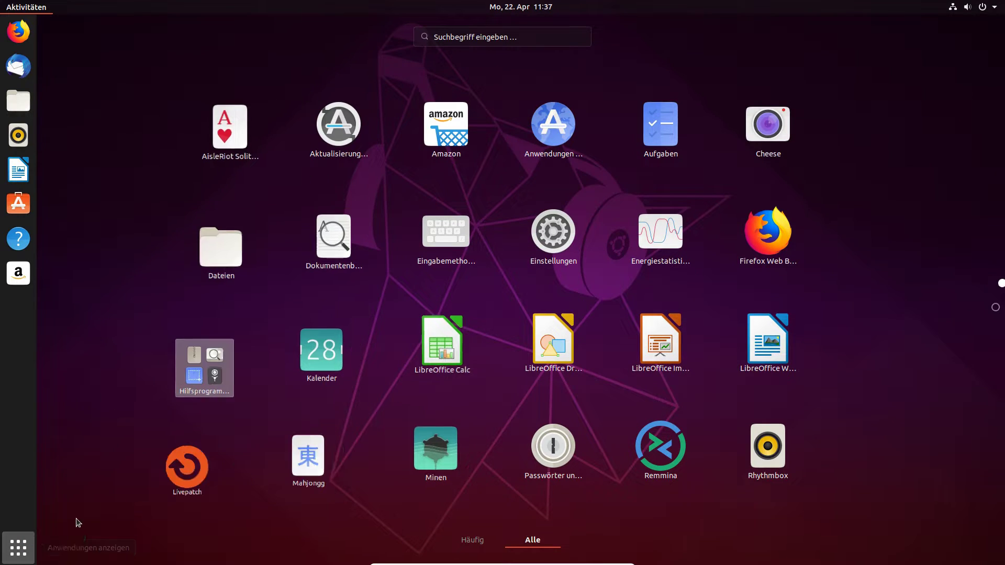
key("Escape")
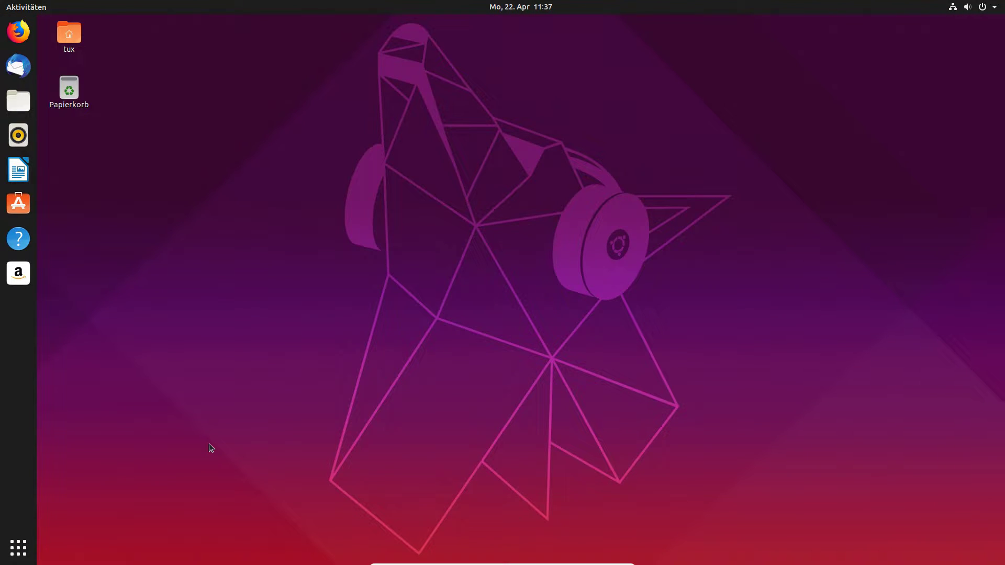
key("super")
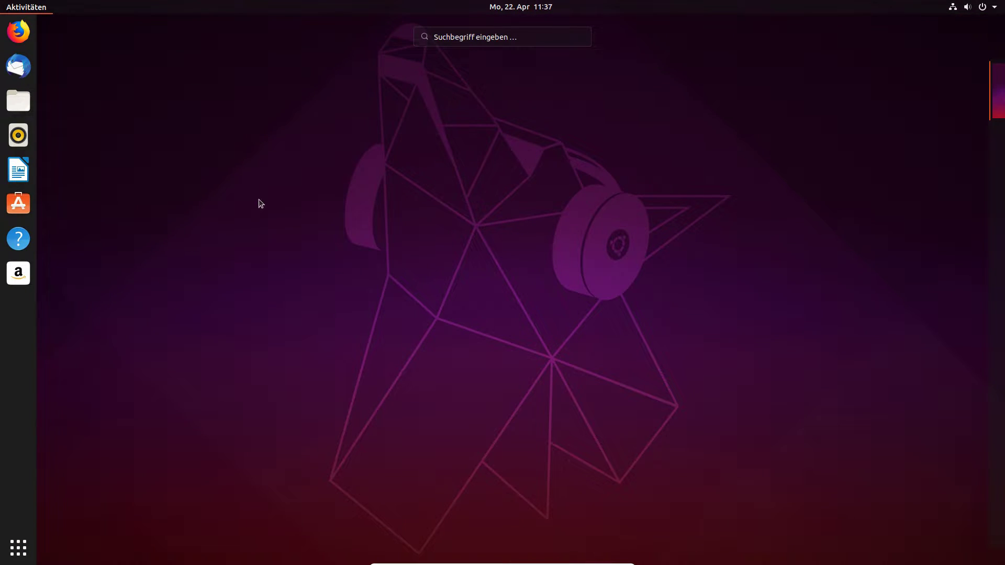
key("super")
key("super")
type("aktu")
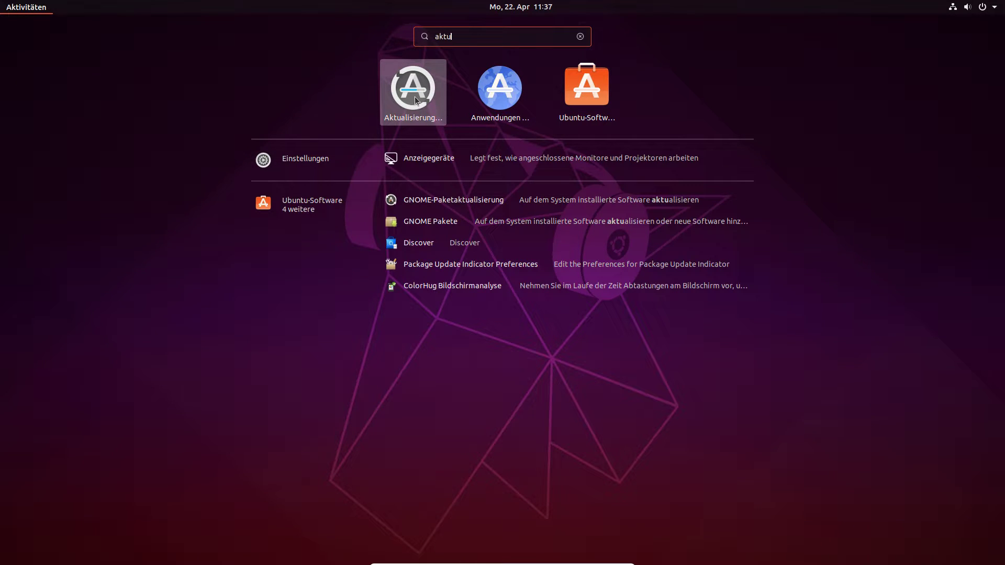
left_click(415, 96)
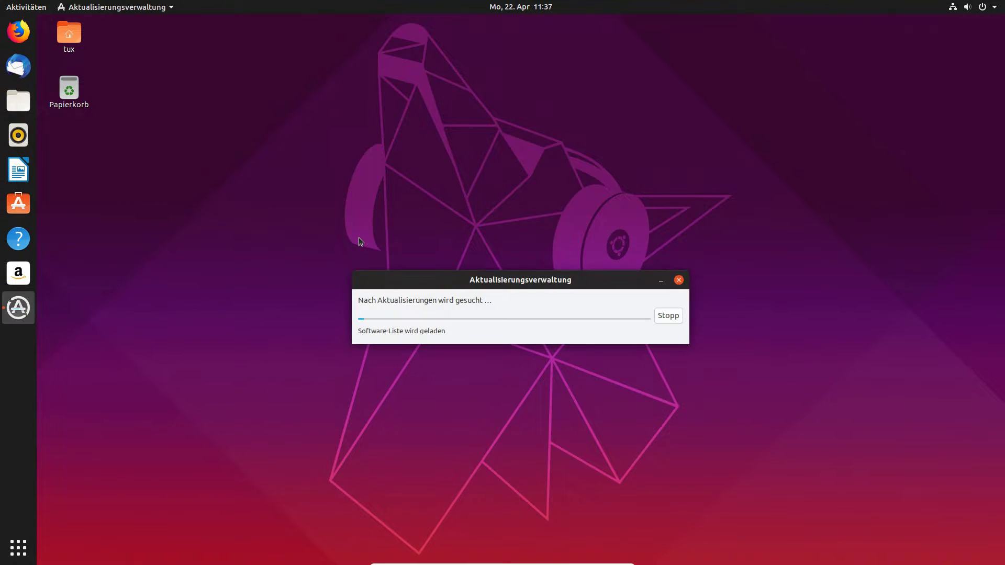
left_click_drag(483, 283, 450, 168)
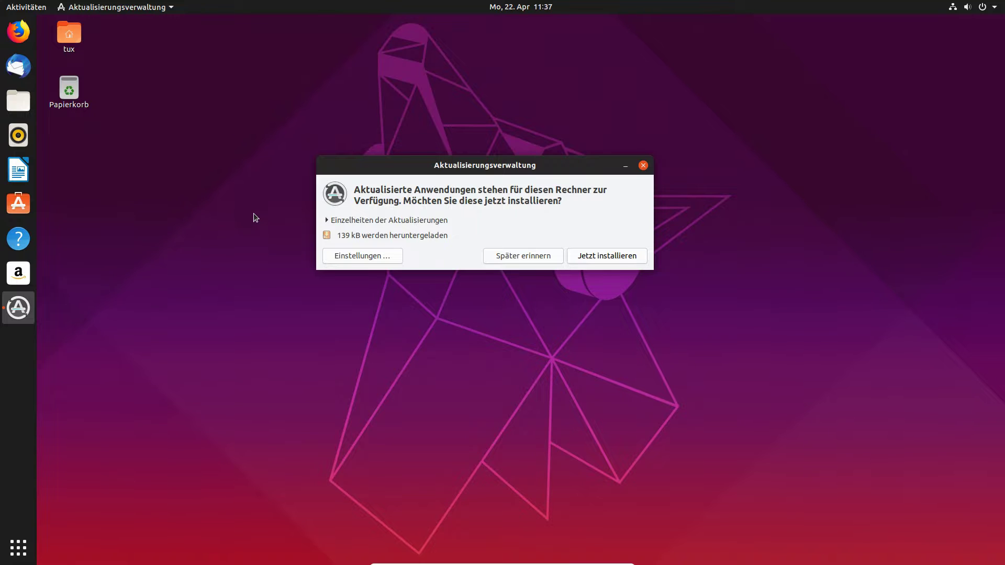
Expand the update details and Ubuntu-Kern, then show distro-info-data's Technische Beschreibung.
left_click(353, 220)
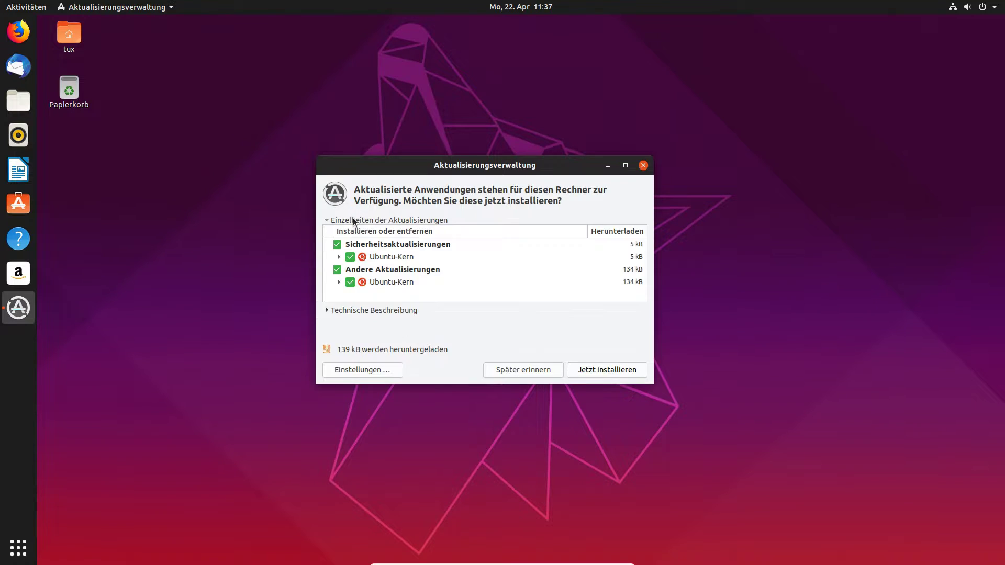
left_click_drag(416, 166, 381, 59)
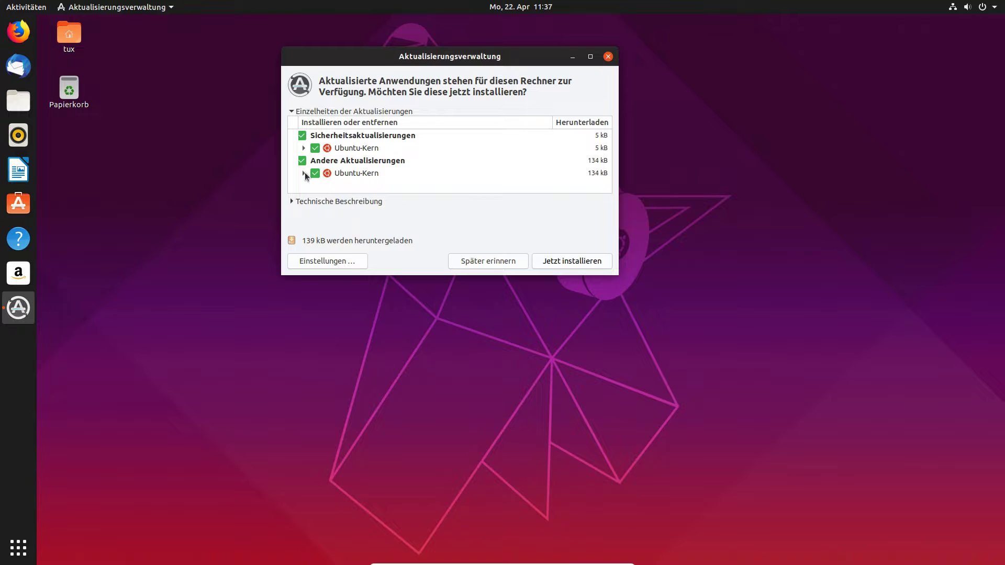
left_click(305, 149)
left_click(369, 161)
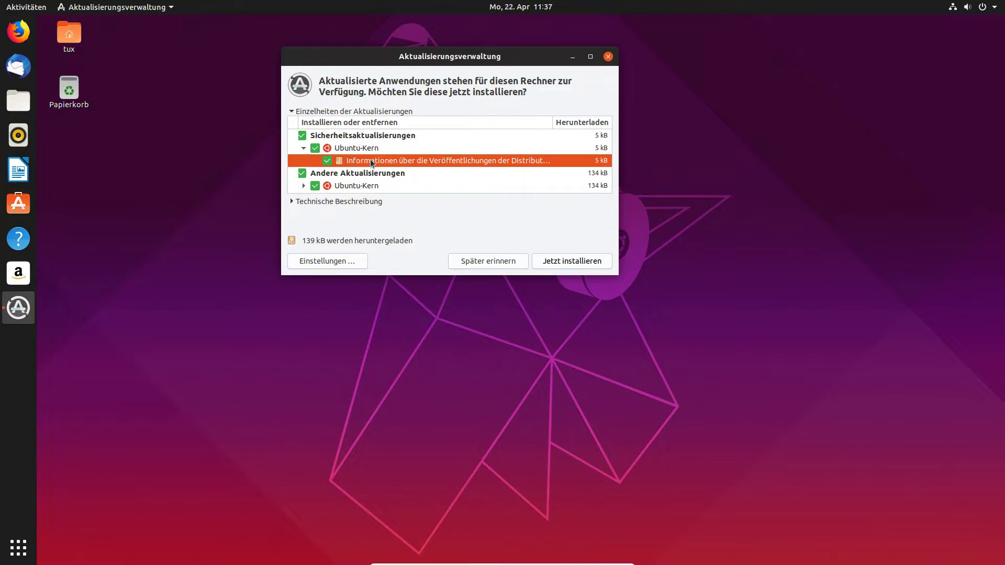
left_click(312, 202)
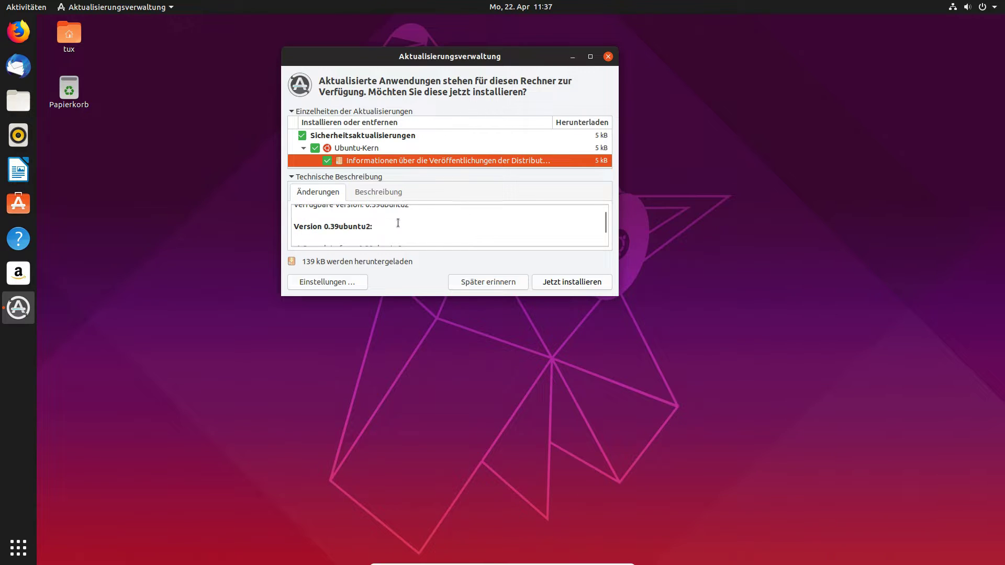
Read through the distro-info-data changelog, then open the update settings.
scroll(371, 230, "down", 3)
scroll(371, 230, "up", 1)
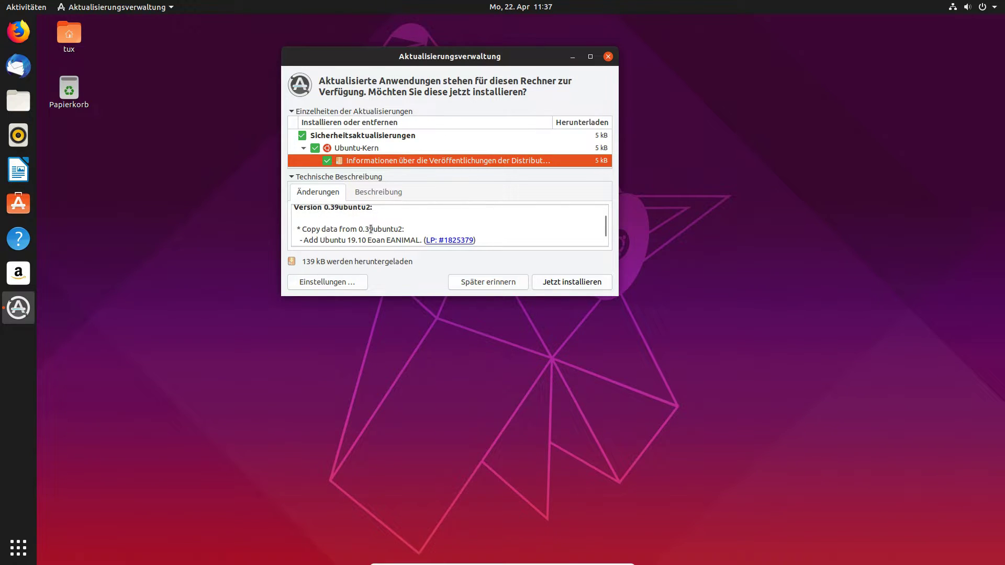
scroll(370, 229, "up", 2)
scroll(370, 229, "down", 3)
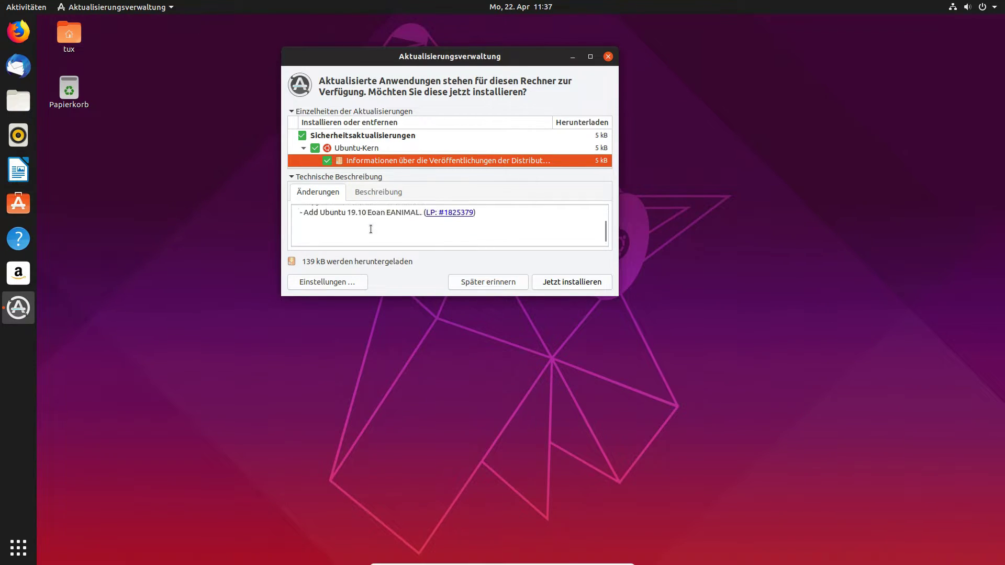
scroll(371, 230, "up", 1)
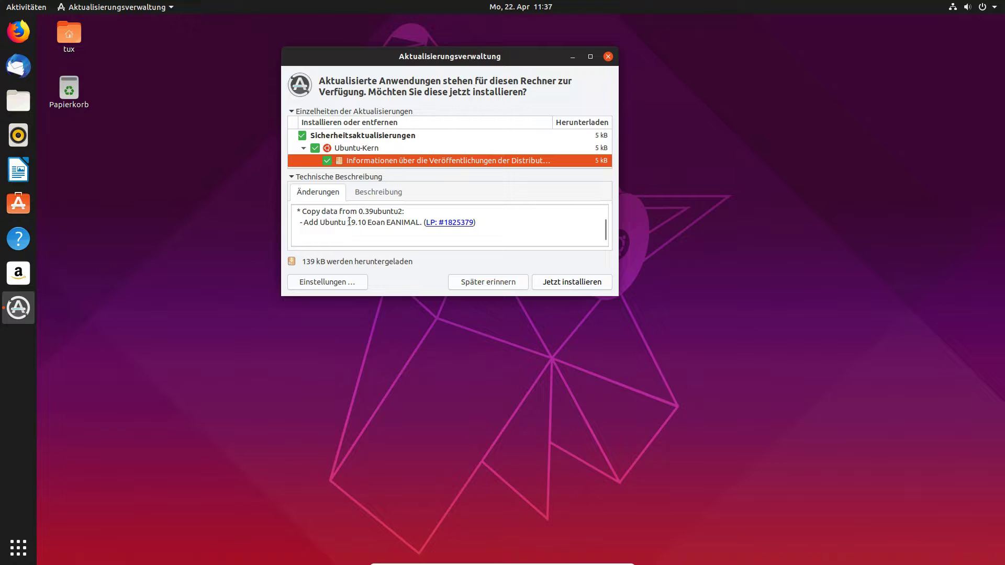
left_click_drag(349, 222, 381, 222)
left_click(374, 222)
scroll(375, 222, "up", 3)
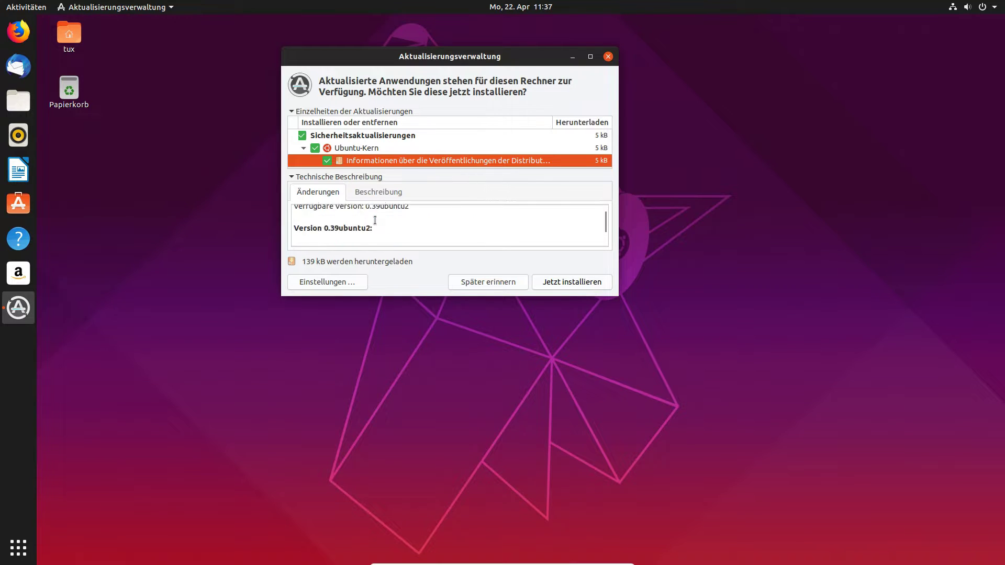
left_click(335, 283)
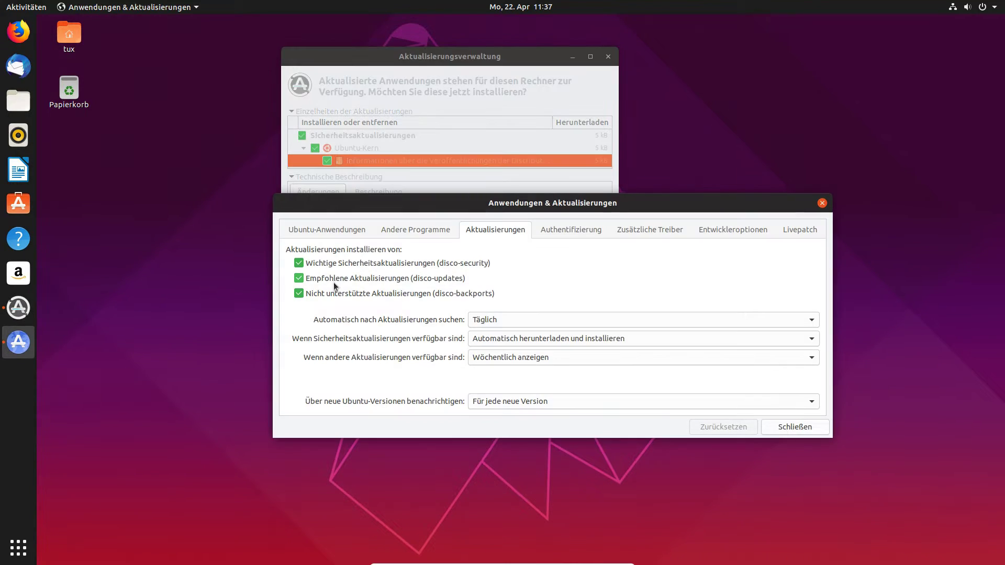
Leave the automatic update check frequency at daily.
left_click_drag(379, 203, 338, 116)
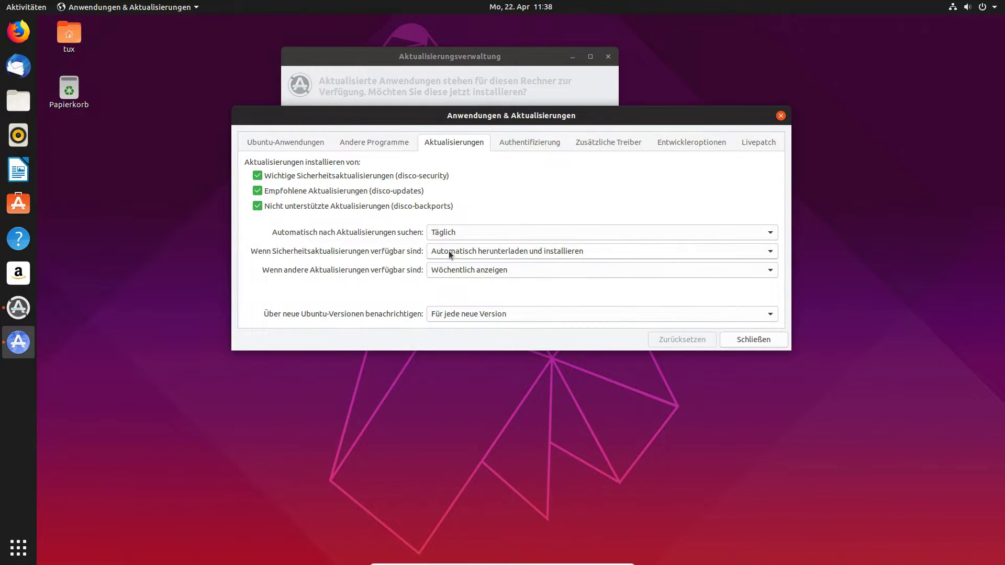
left_click(466, 226)
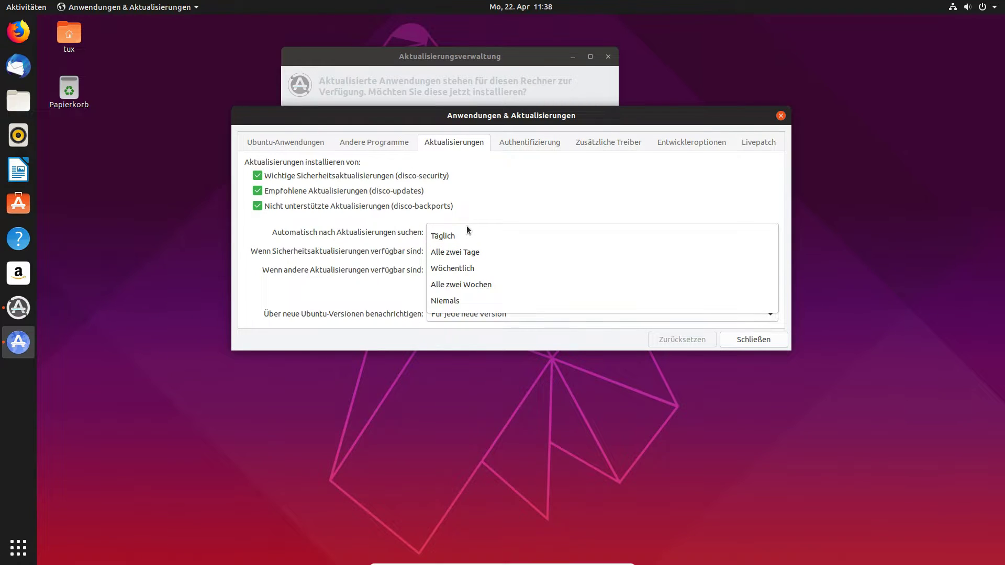
left_click(473, 234)
left_click(473, 234)
left_click(366, 280)
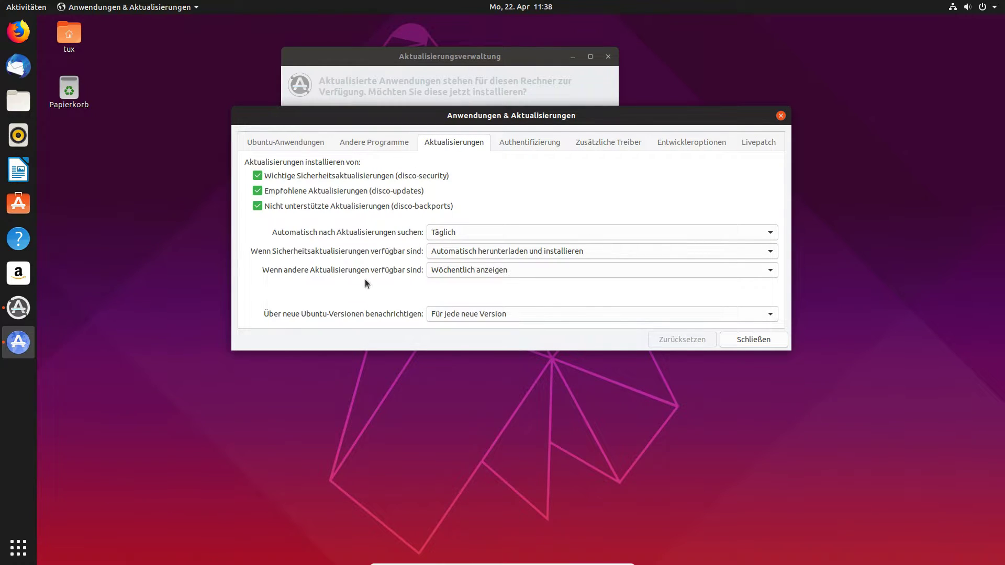
Set security and other updates to 'Sofort anzeigen', authorising with the account password.
left_click(481, 252)
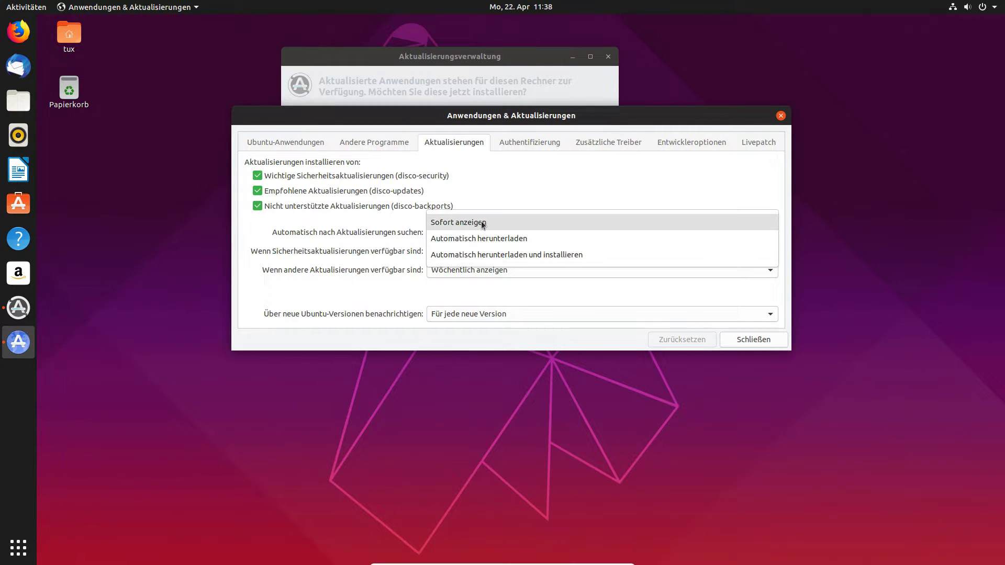
left_click(482, 222)
type("*********")
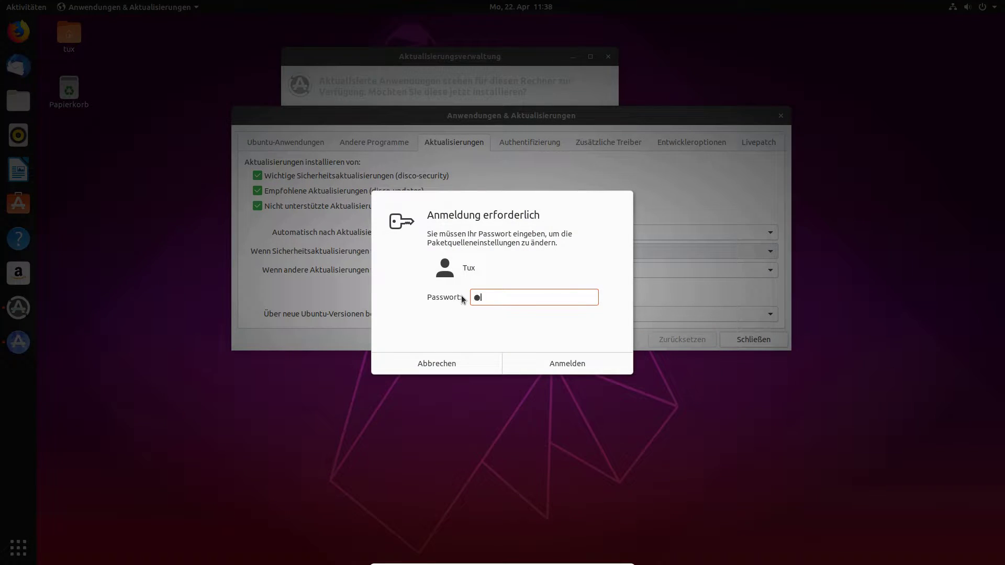
key("Return")
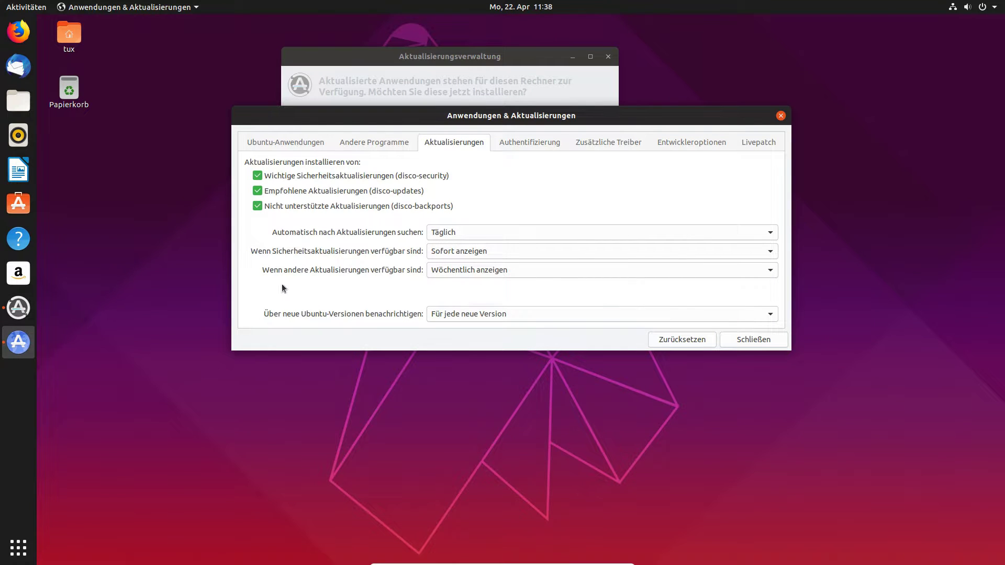
left_click(448, 276)
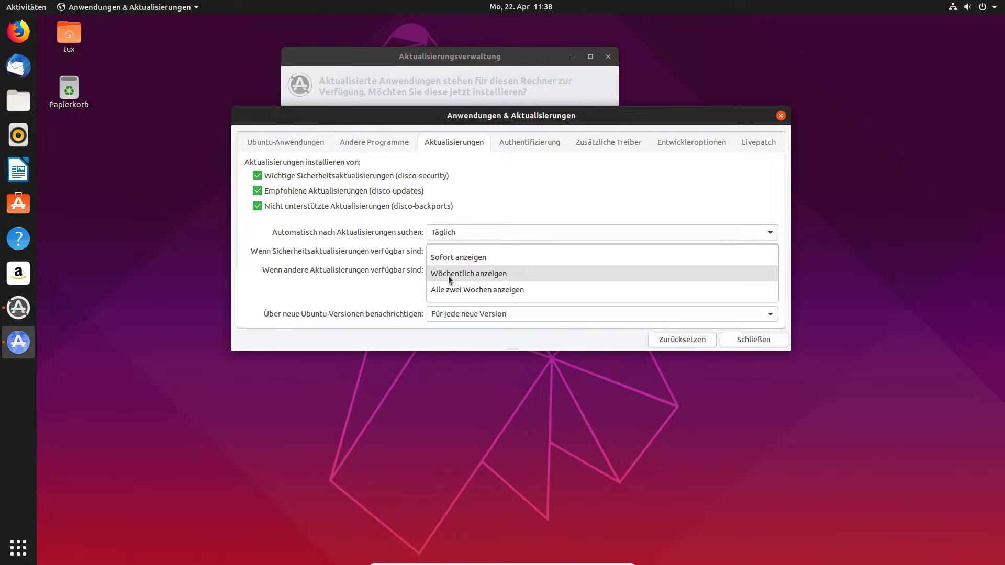
left_click(458, 256)
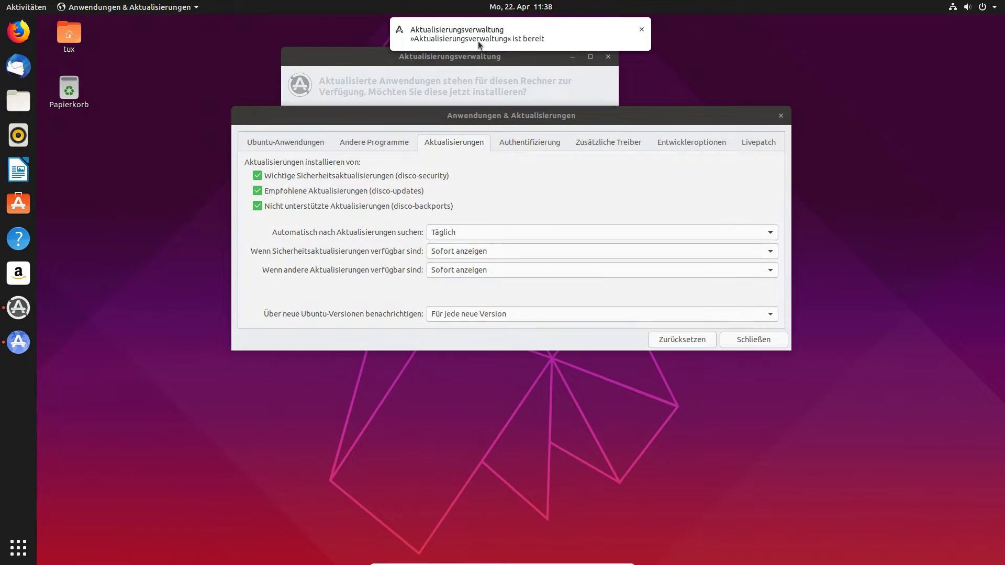
Keep new Ubuntu version notifications at 'Für jede neue Version' rather than LTS only.
left_click(518, 34)
left_click(661, 177)
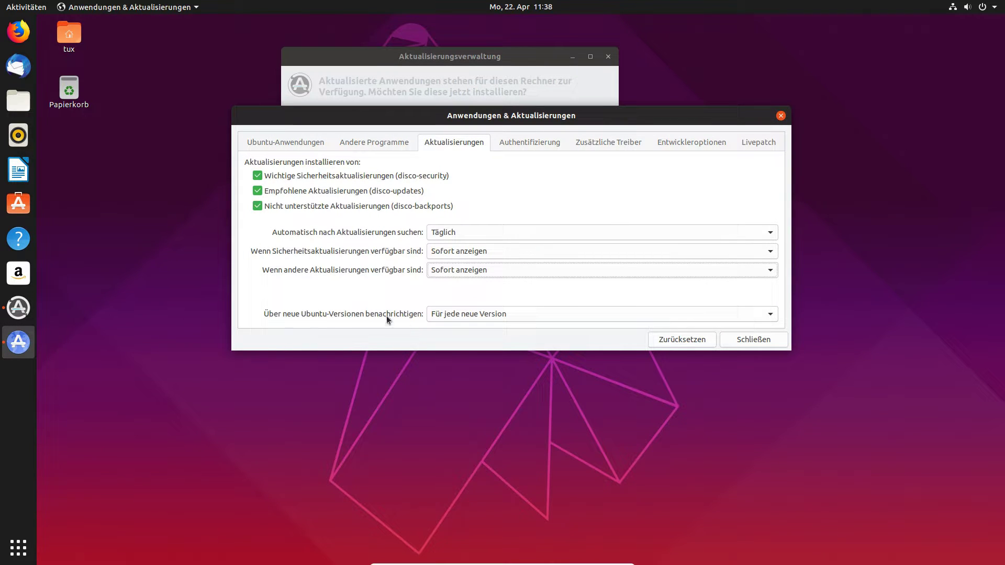
left_click(516, 313)
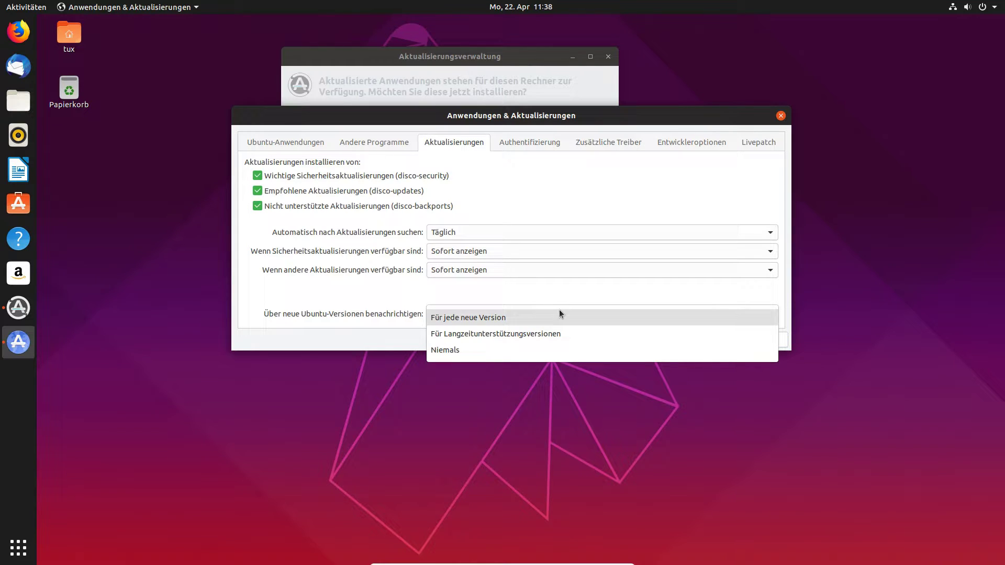
left_click(554, 338)
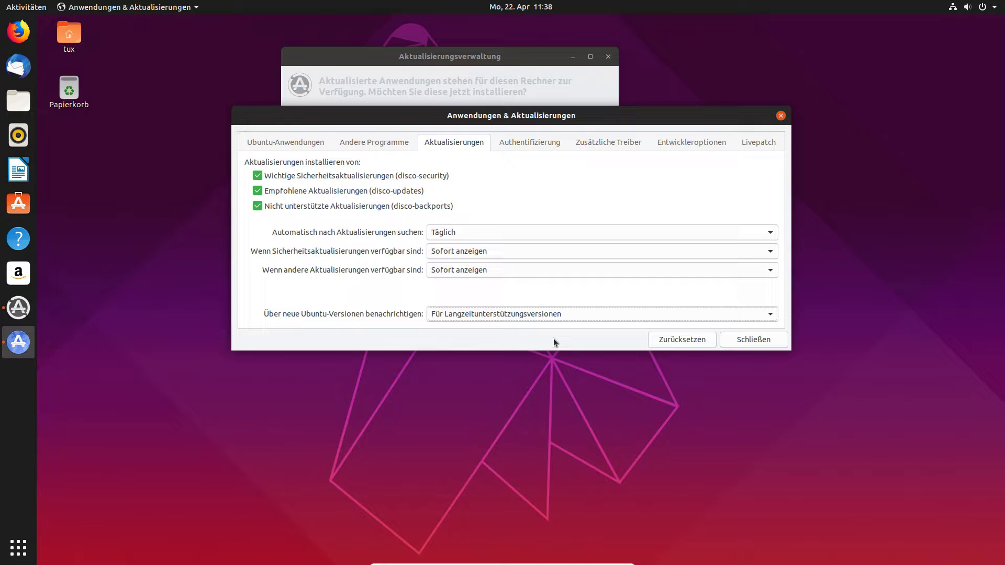
left_click(548, 317)
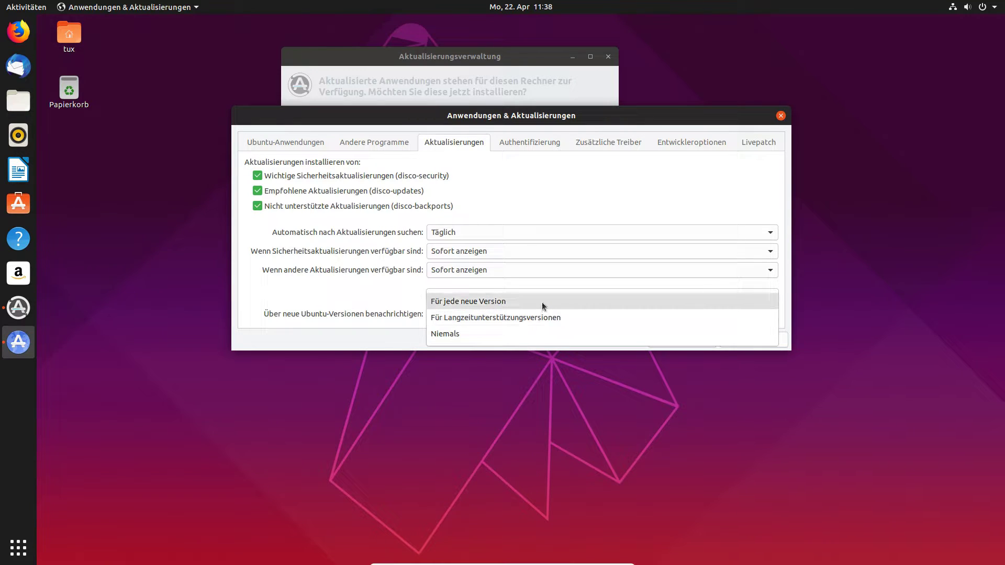
left_click(526, 300)
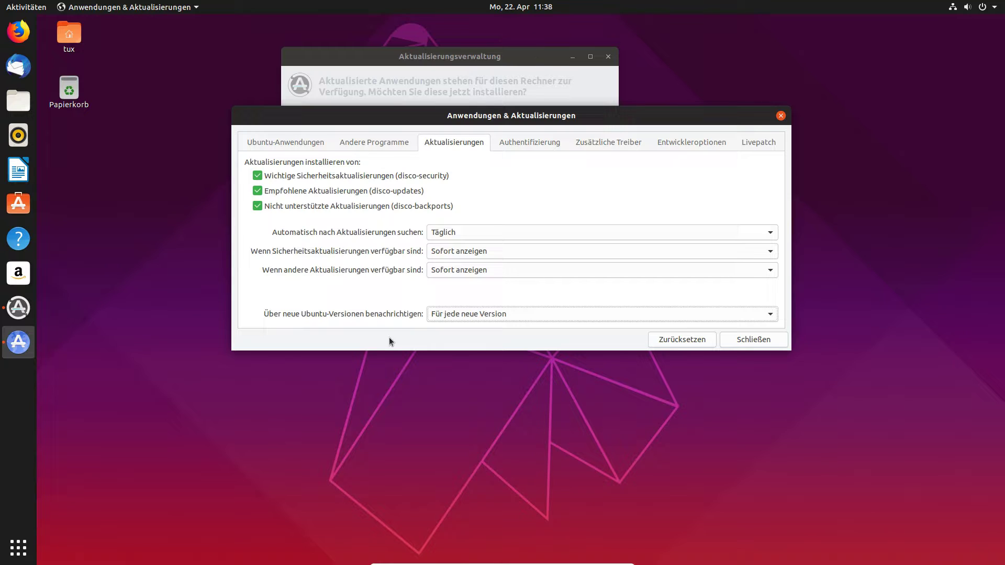
left_click(297, 147)
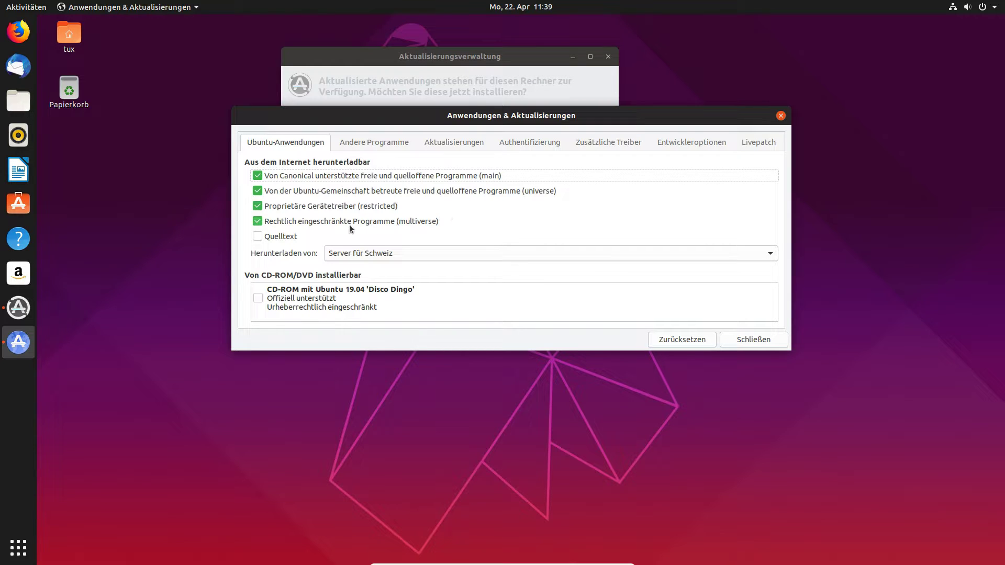
Open the 'Andere …' server list and collapse the Schweiz mirrors.
left_click(389, 255)
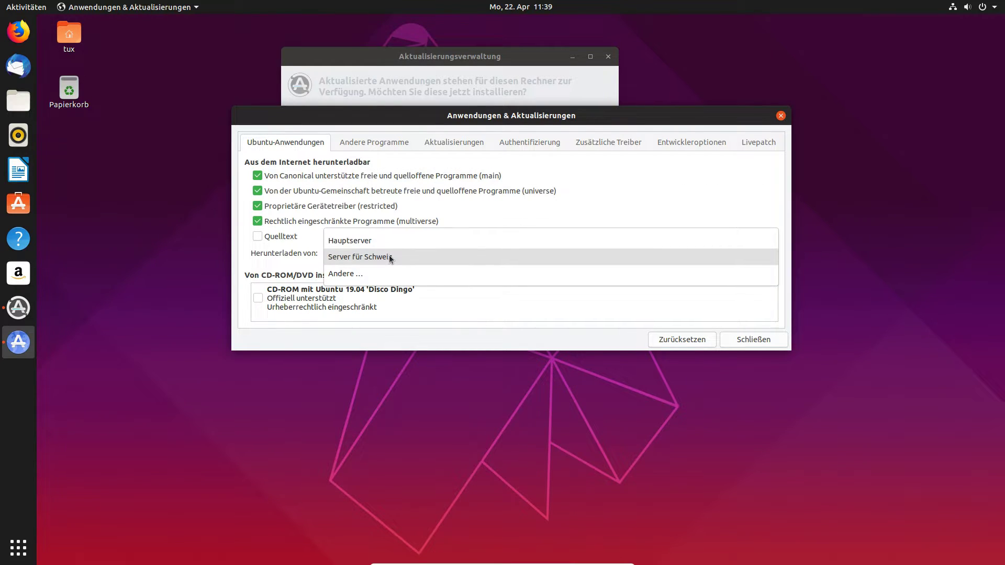
left_click(379, 274)
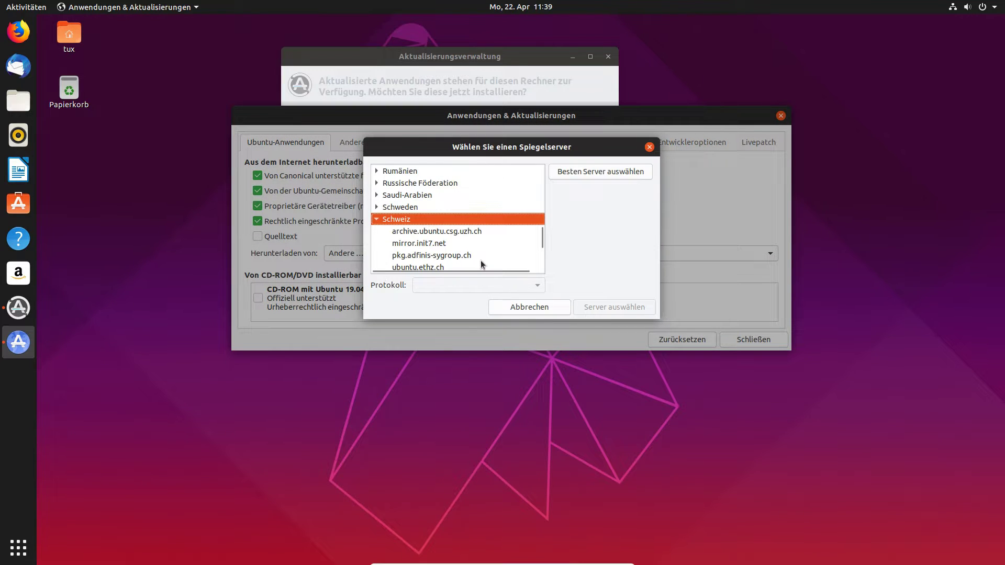
left_click(377, 219)
scroll(441, 239, "up", 15)
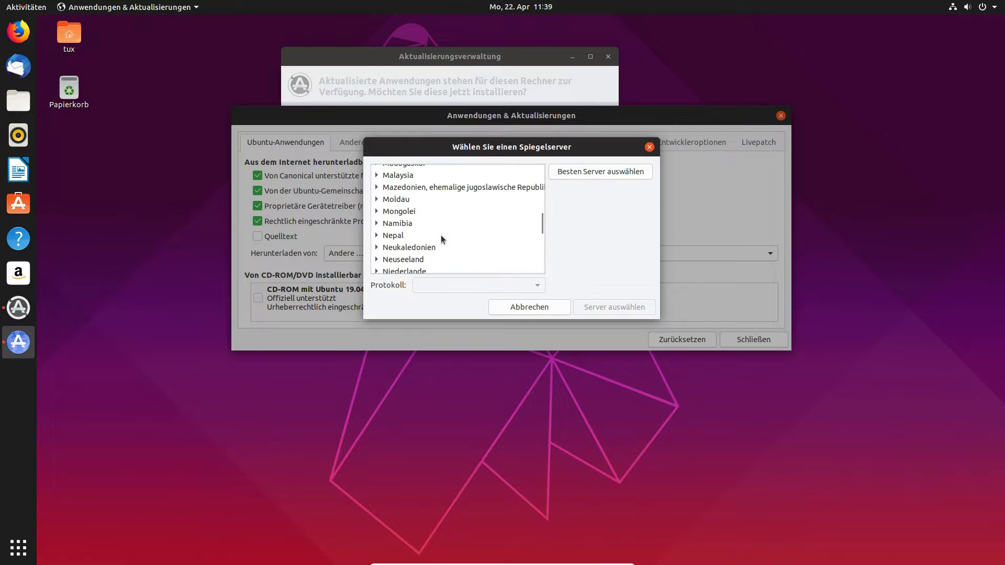
scroll(441, 235, "up", 3)
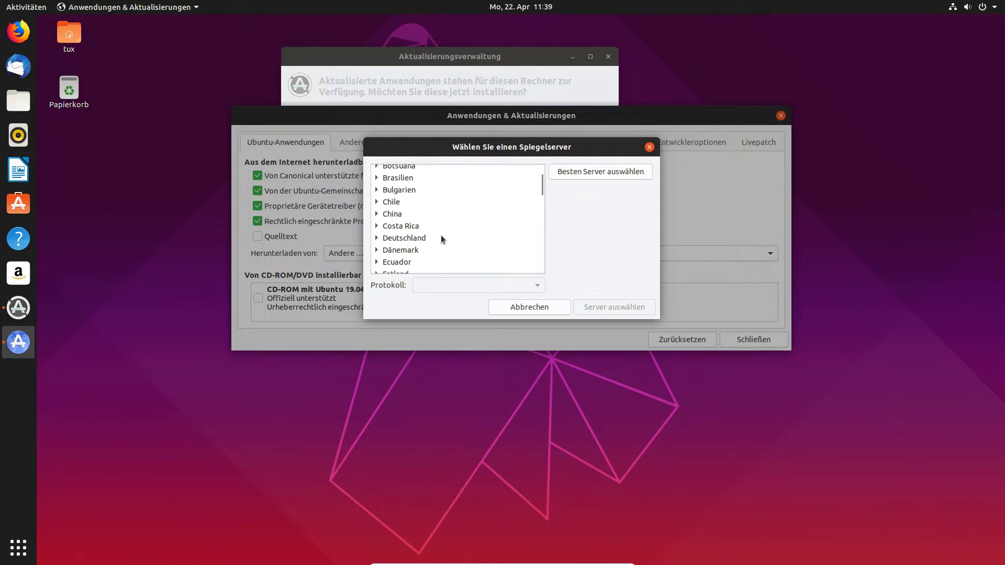
Select ftp.uni-bayreuth.de under Deutschland and confirm it as the download server.
left_click(377, 238)
scroll(438, 240, "down", 1)
scroll(438, 240, "down", 5)
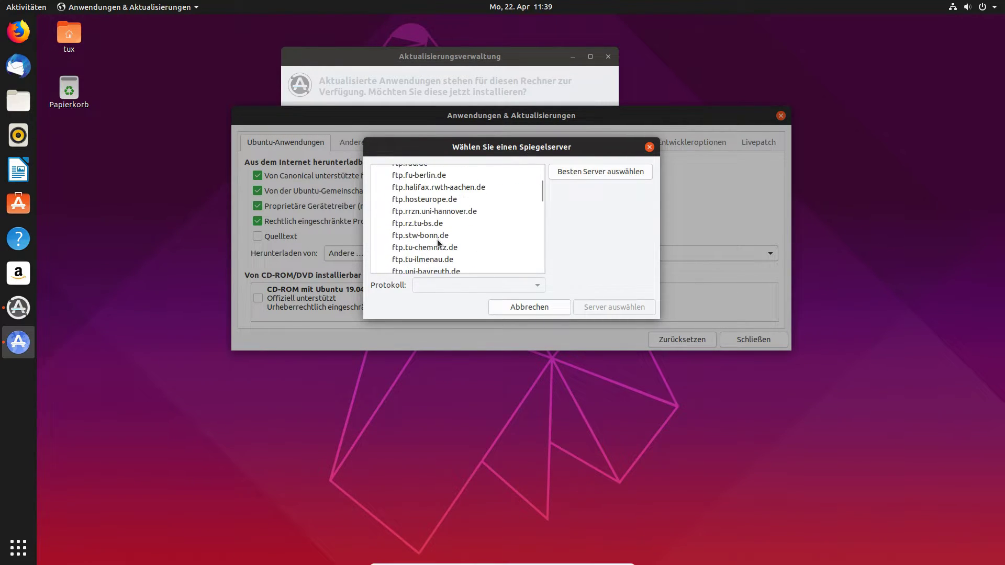
scroll(433, 235, "down", 1)
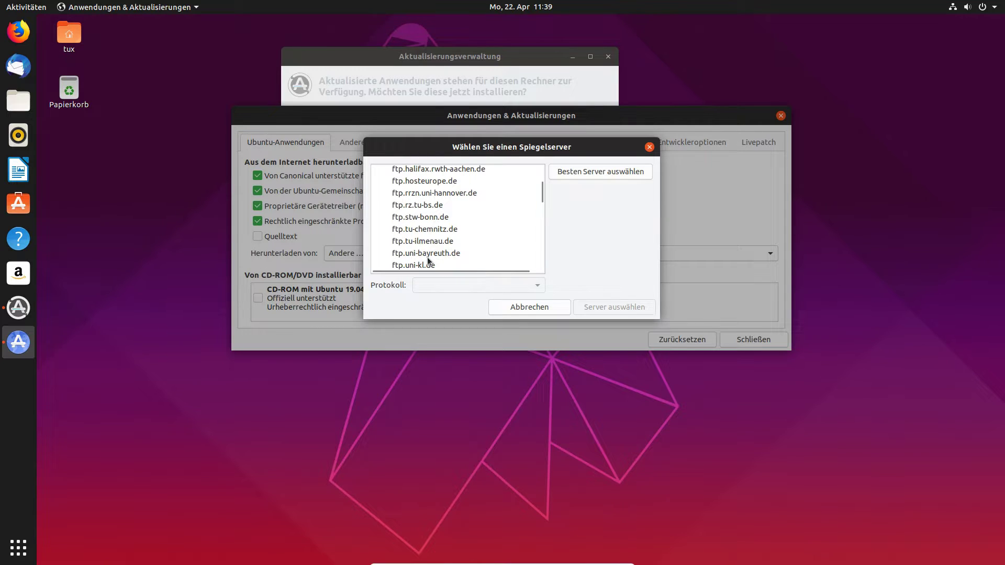
scroll(435, 242, "down", 4)
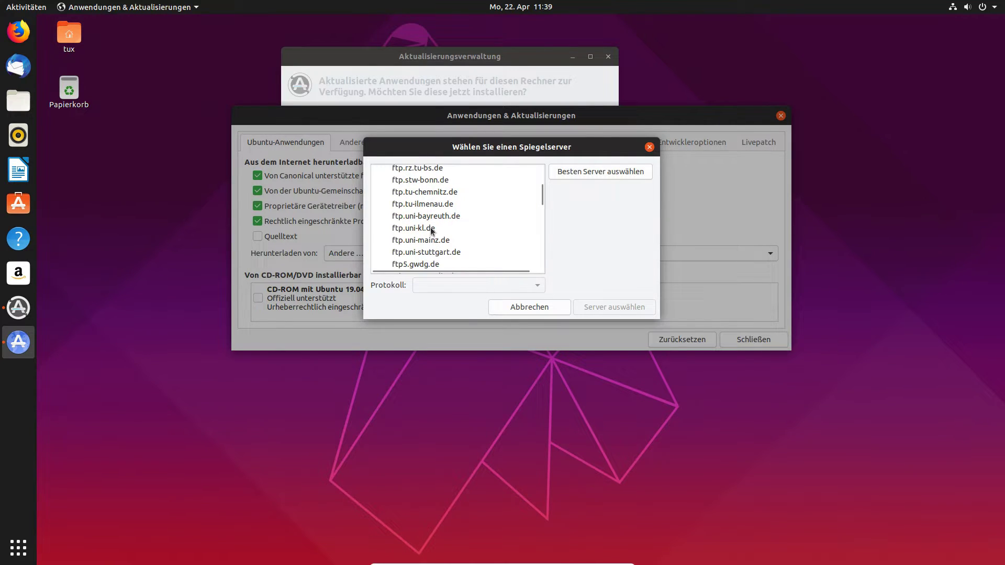
scroll(430, 227, "down", 8)
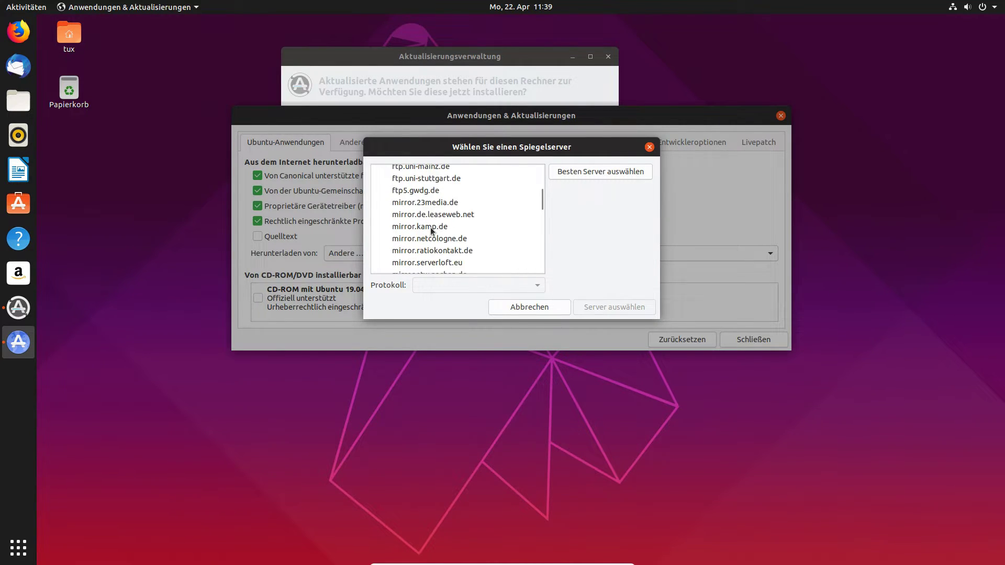
scroll(432, 232, "down", 2)
scroll(432, 232, "up", 15)
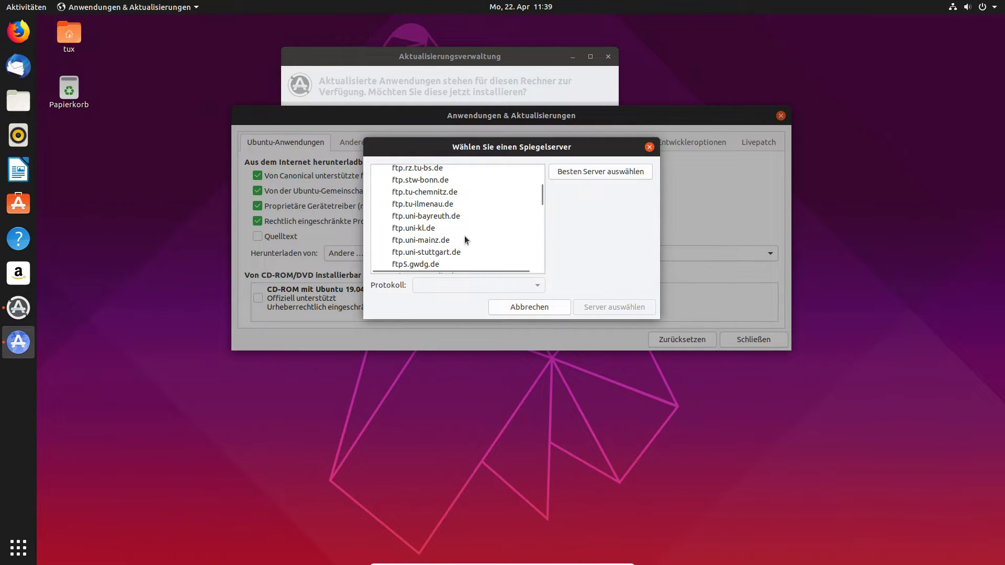
left_click(454, 220)
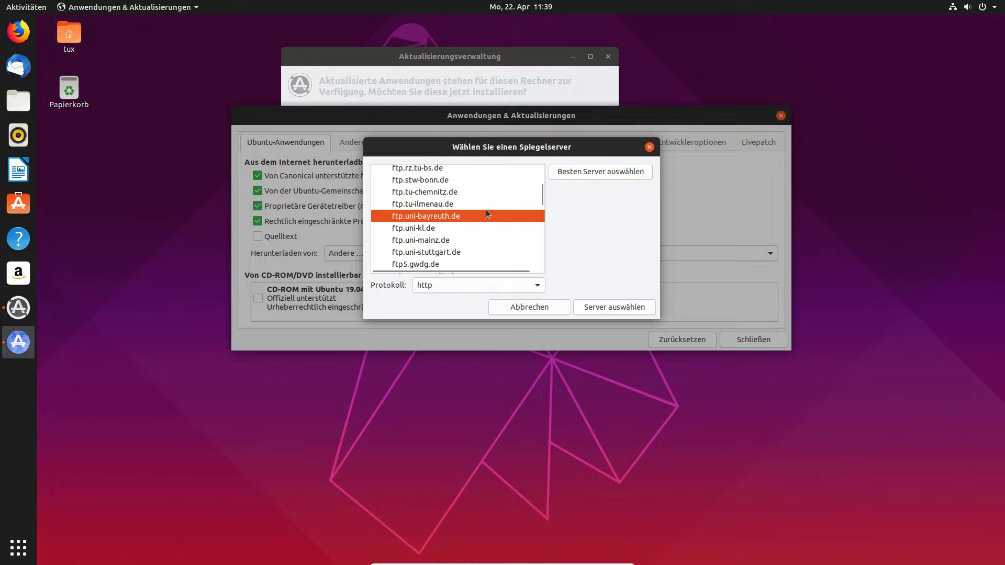
left_click(611, 307)
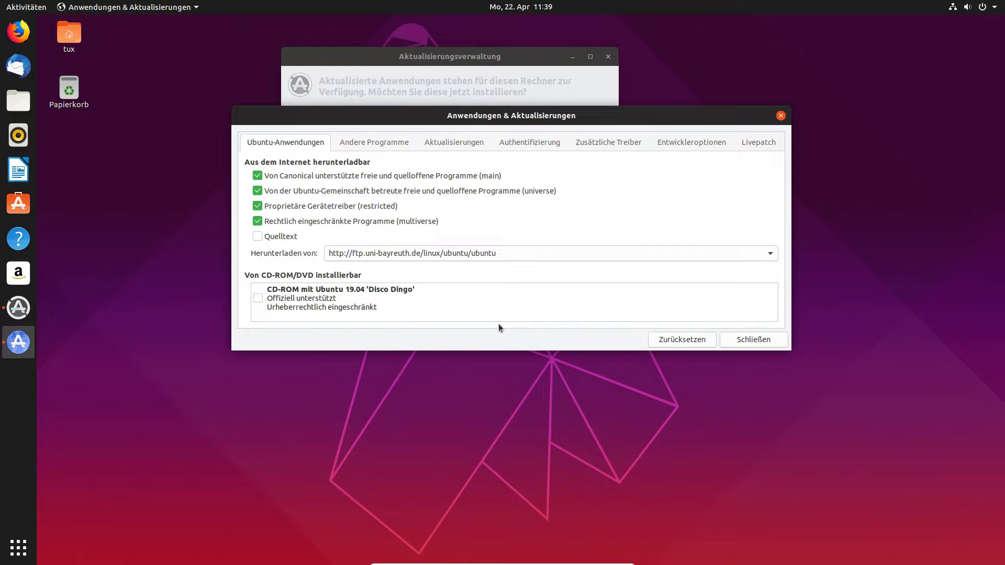
left_click(382, 142)
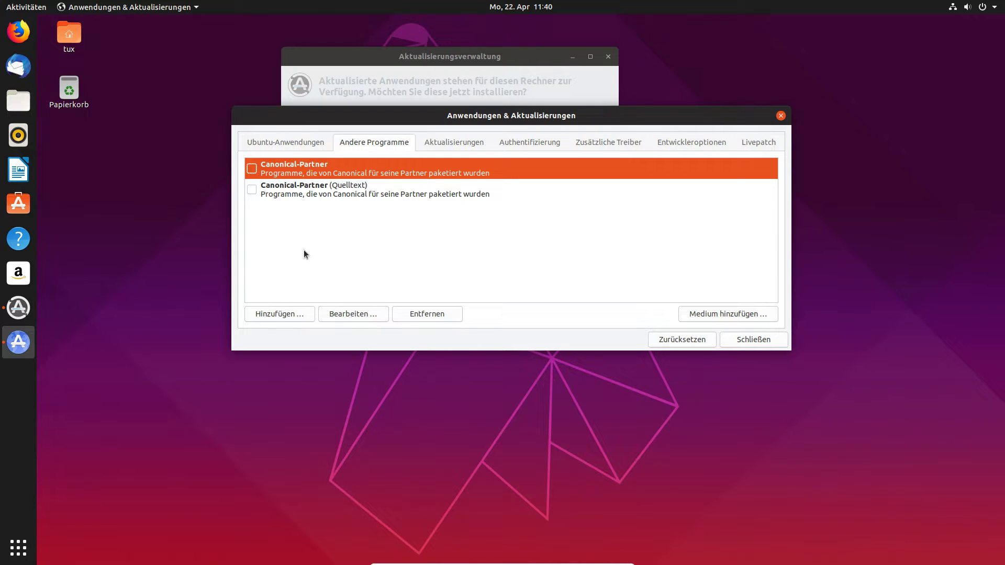
Tick Canonical-Partner so both partner sources are enabled, then return to Aktualisierungen.
left_click(254, 167)
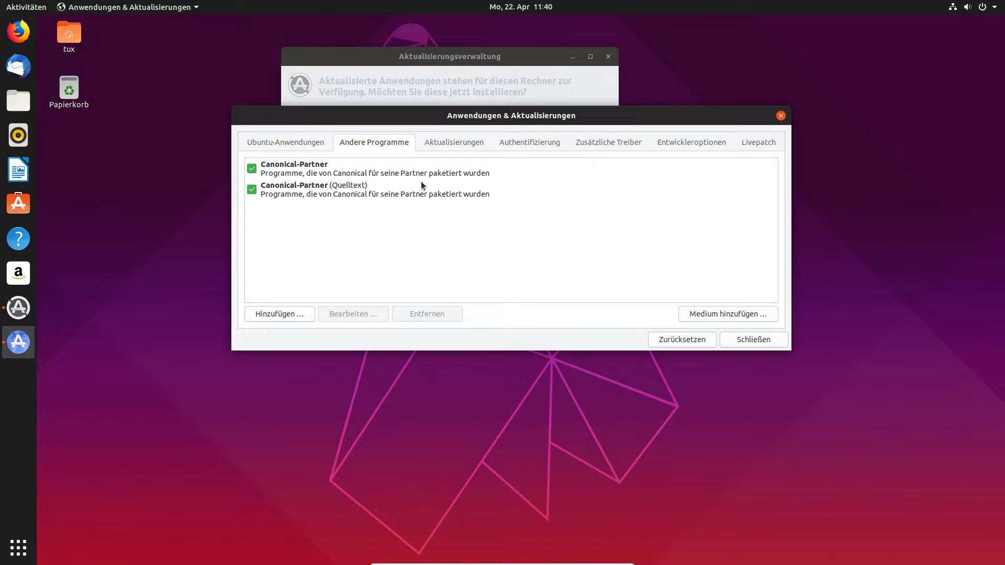
left_click(458, 148)
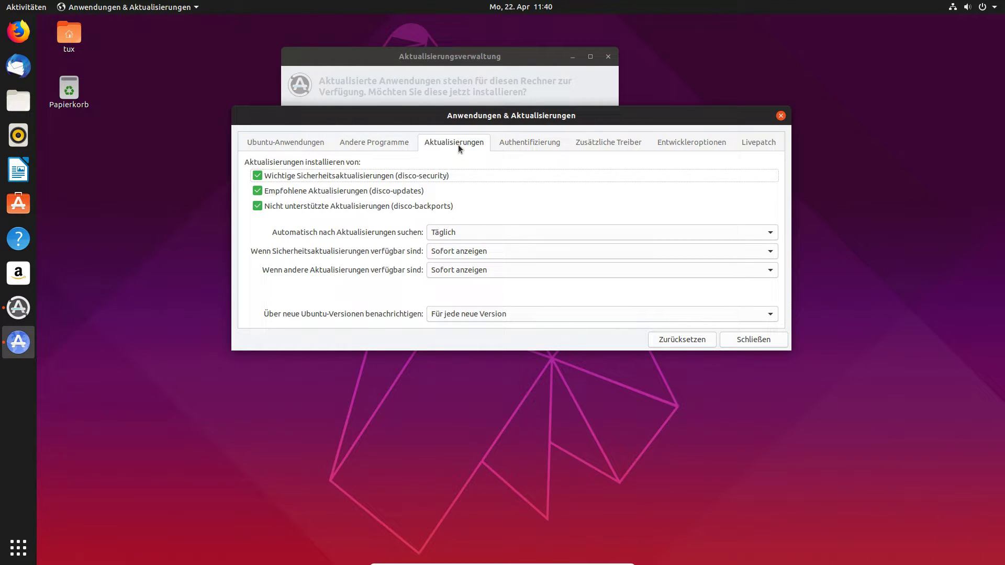
Inspect both trusted keys in Authentifizierung, check Zusätzliche Treiber, then view Entwickleroptionen.
left_click(547, 148)
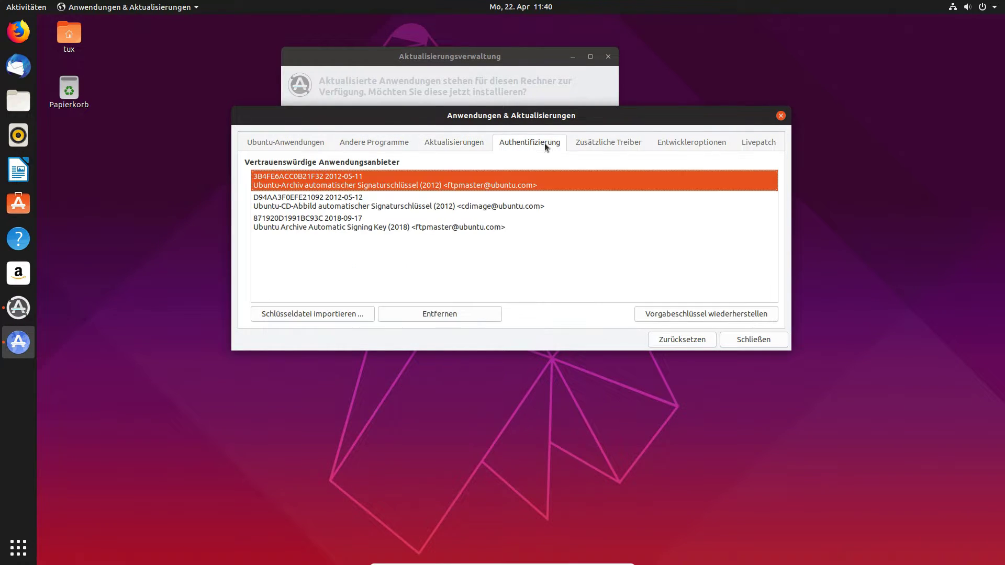
left_click(489, 204)
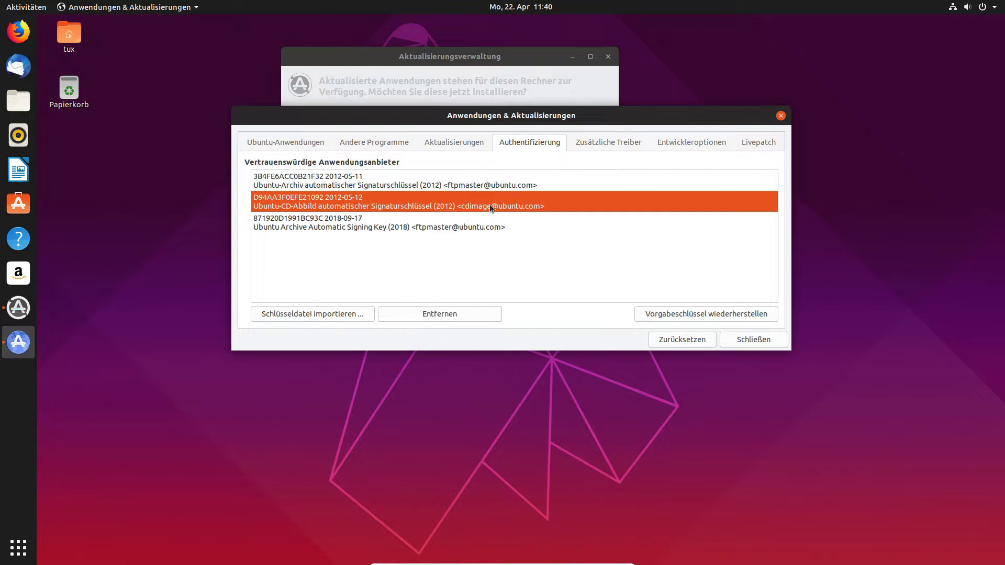
left_click(491, 184)
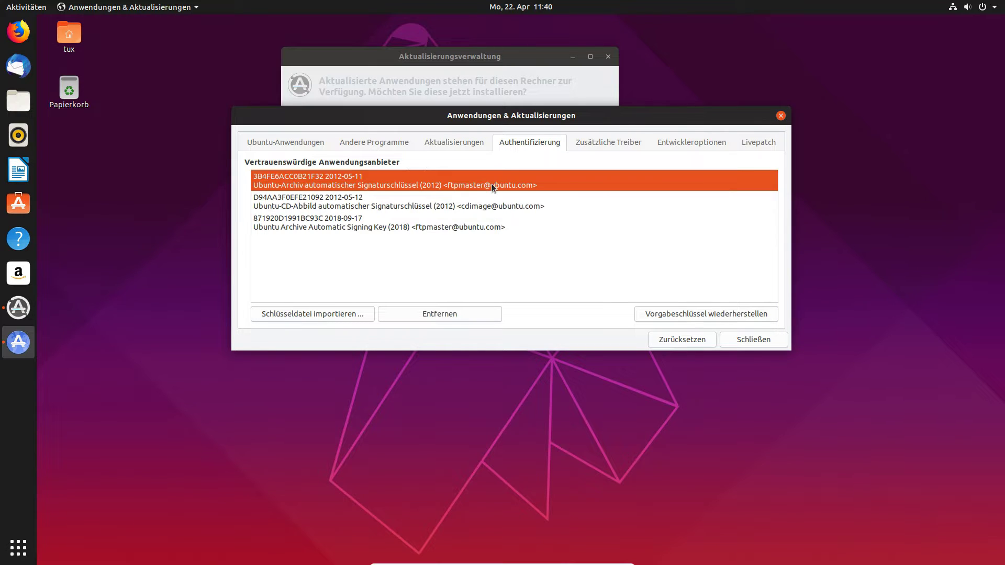
left_click(585, 150)
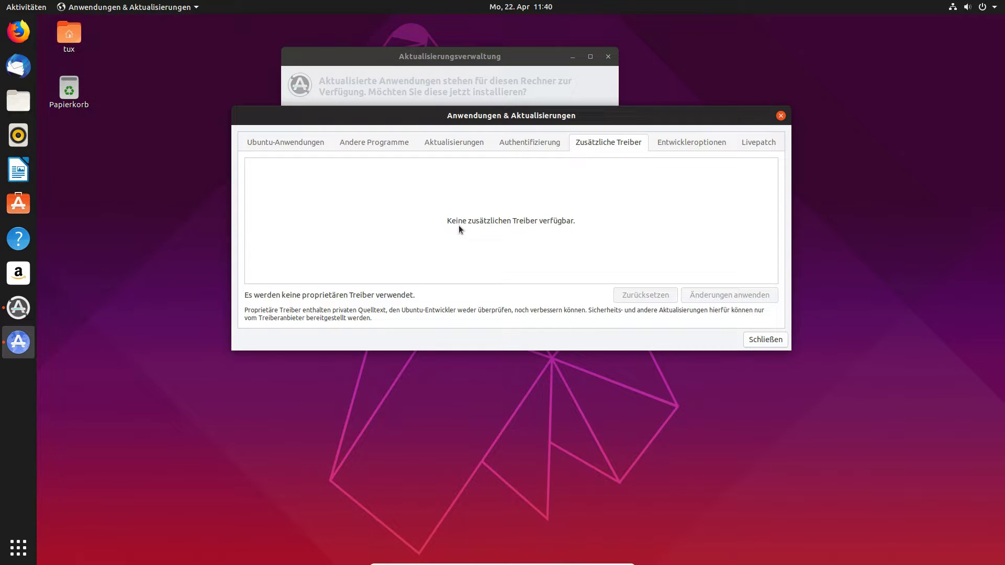
left_click(695, 149)
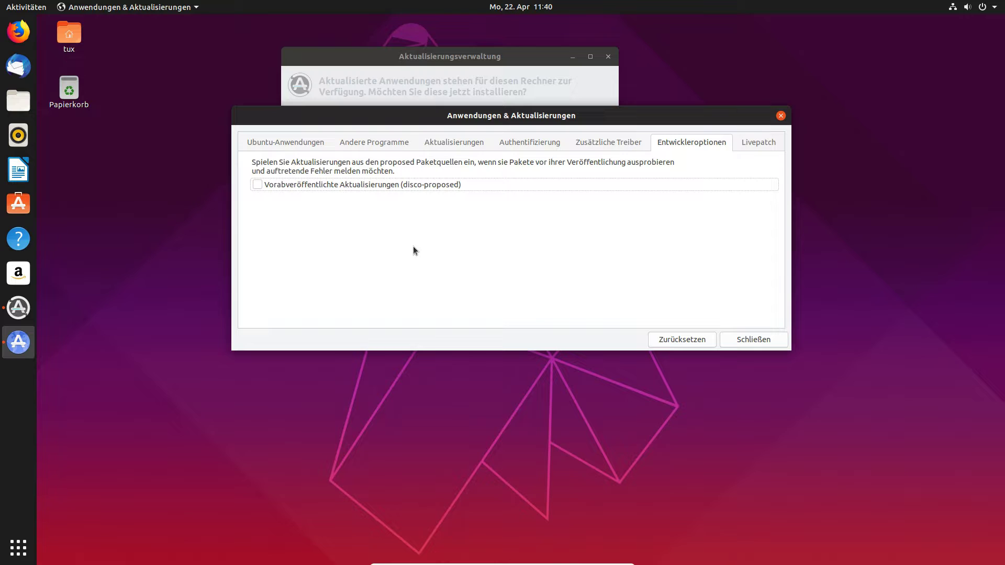
Tick disco-proposed, view Livepatch, then close the settings and reload the outdated software information.
left_click(328, 188)
left_click_drag(399, 119, 342, 54)
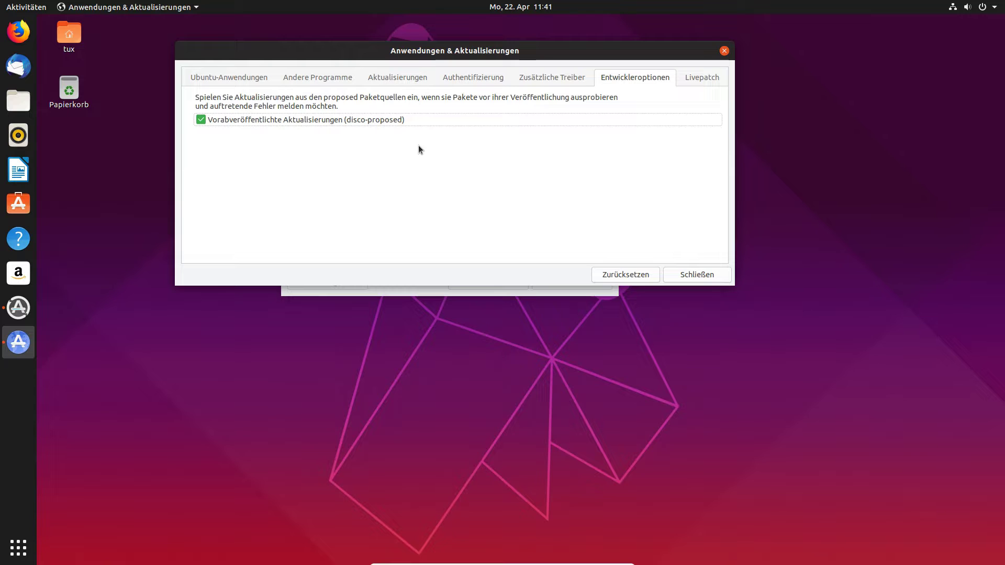
left_click(703, 79)
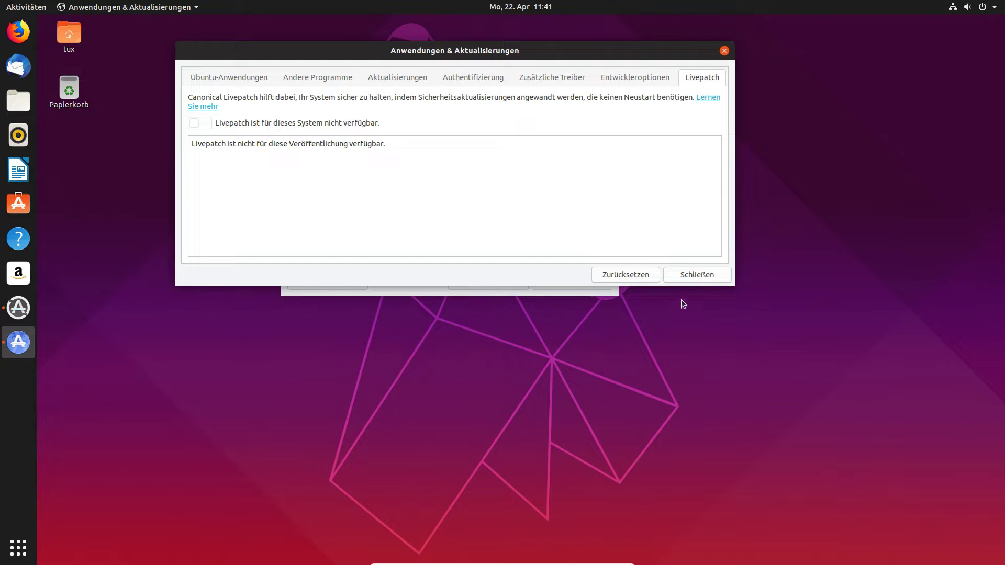
left_click(700, 275)
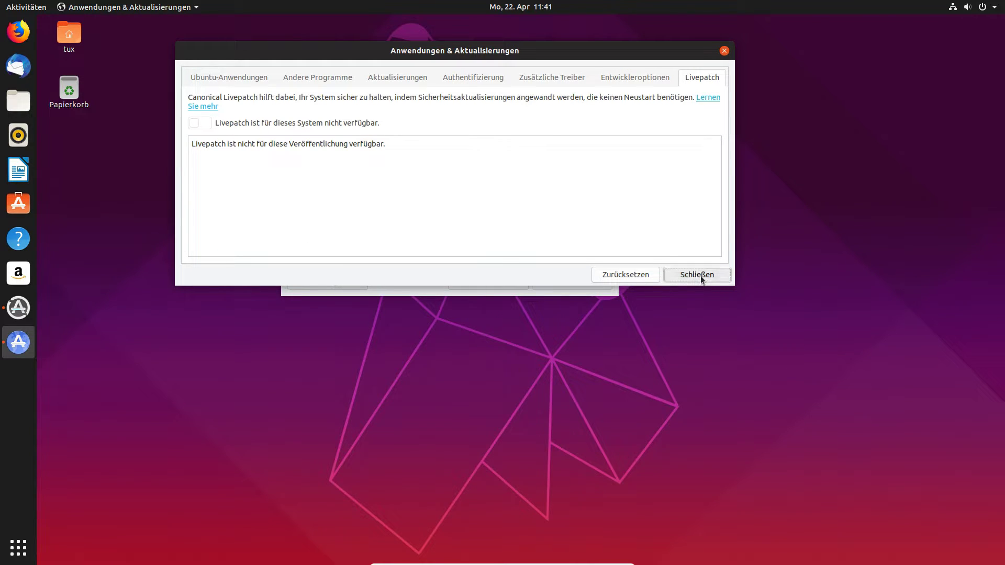
left_click(518, 217)
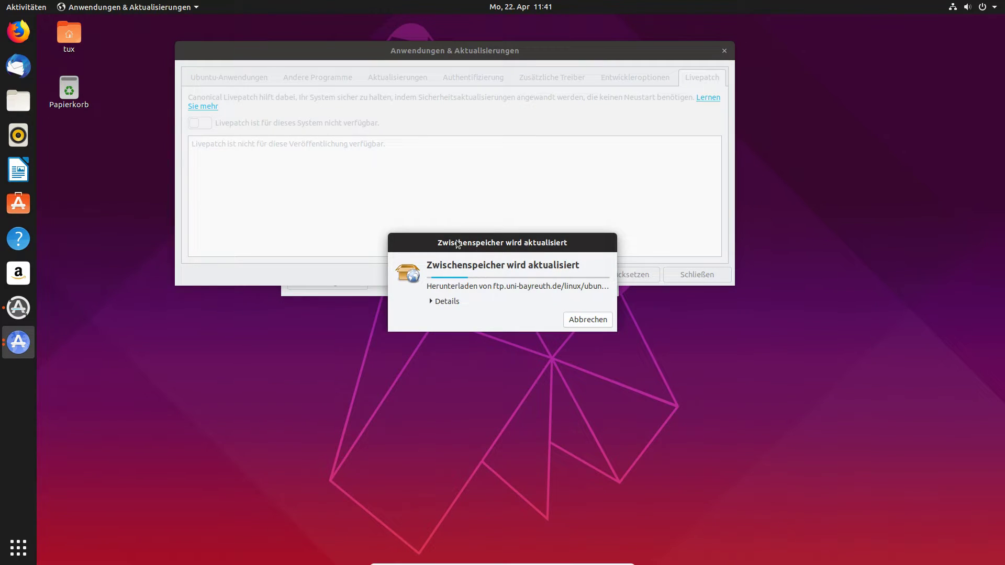
Follow the cache refresh from ftp.uni-bayreuth.de, toggling its Details list until it completes.
left_click_drag(457, 243, 444, 157)
left_click(452, 160)
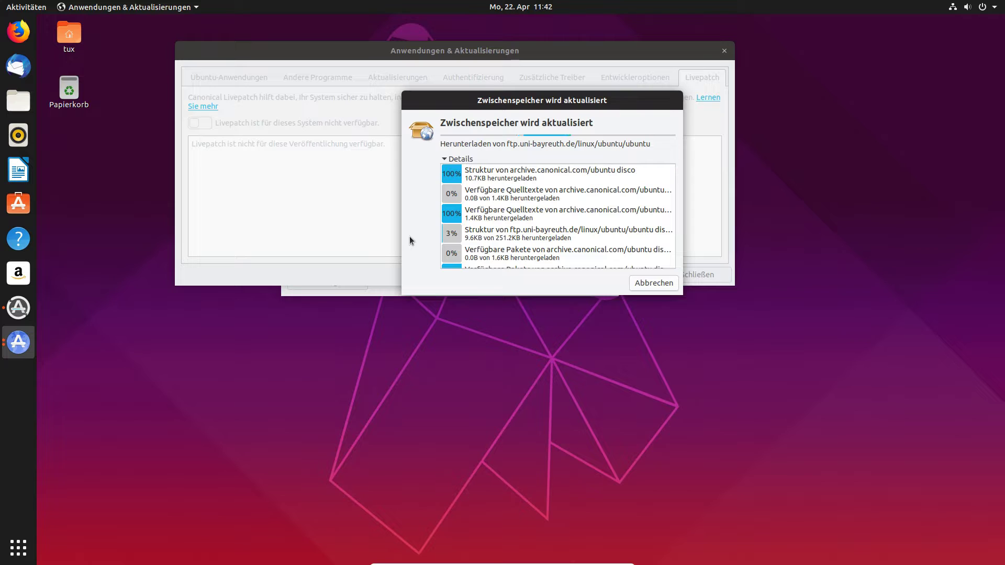
scroll(501, 219, "down", 4)
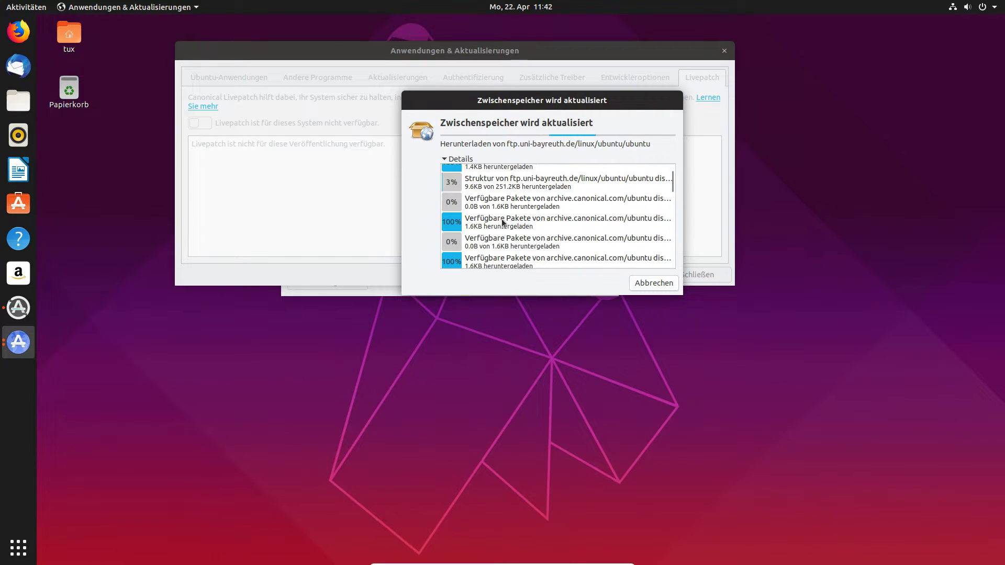
scroll(501, 223, "up", 2)
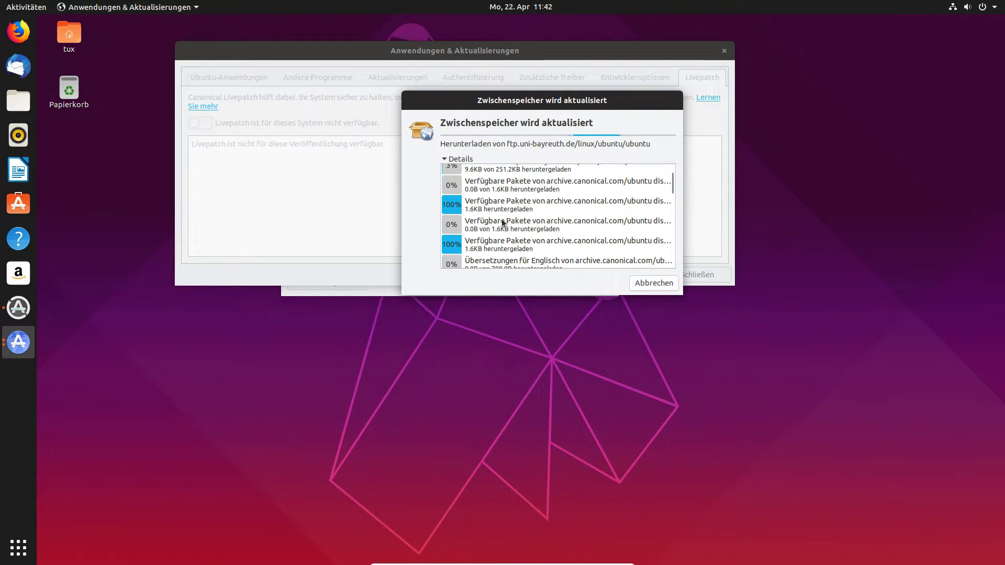
scroll(504, 204, "up", 3)
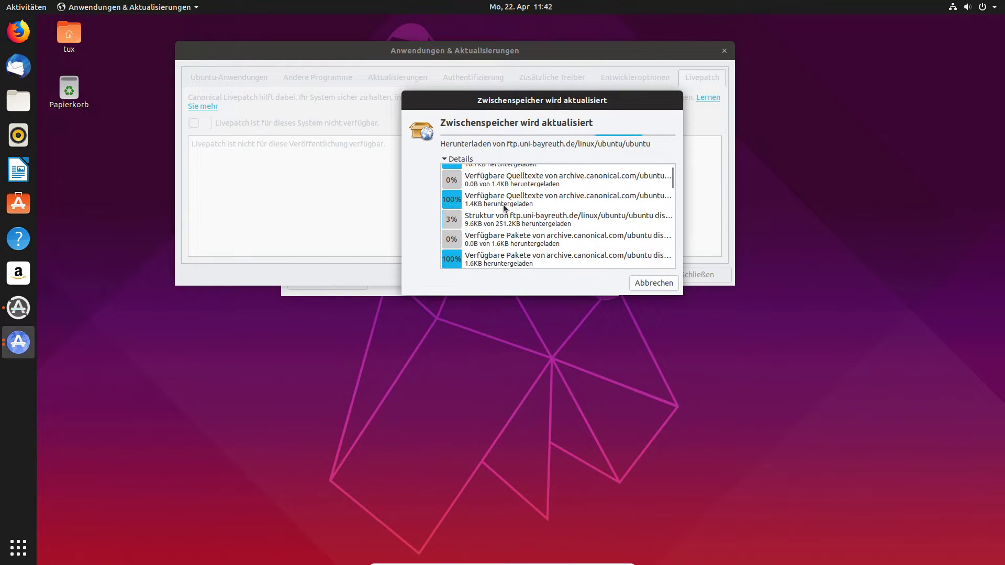
left_click(459, 159)
left_click(472, 162)
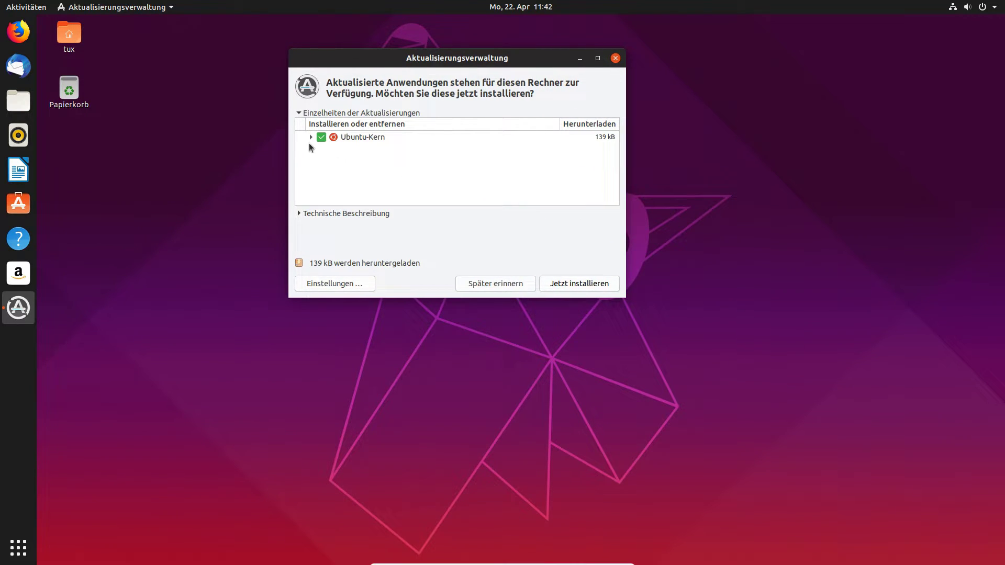
Install the 139 kB Ubuntu-Kern update, watch its log in Details, and confirm with OK.
left_click(570, 285)
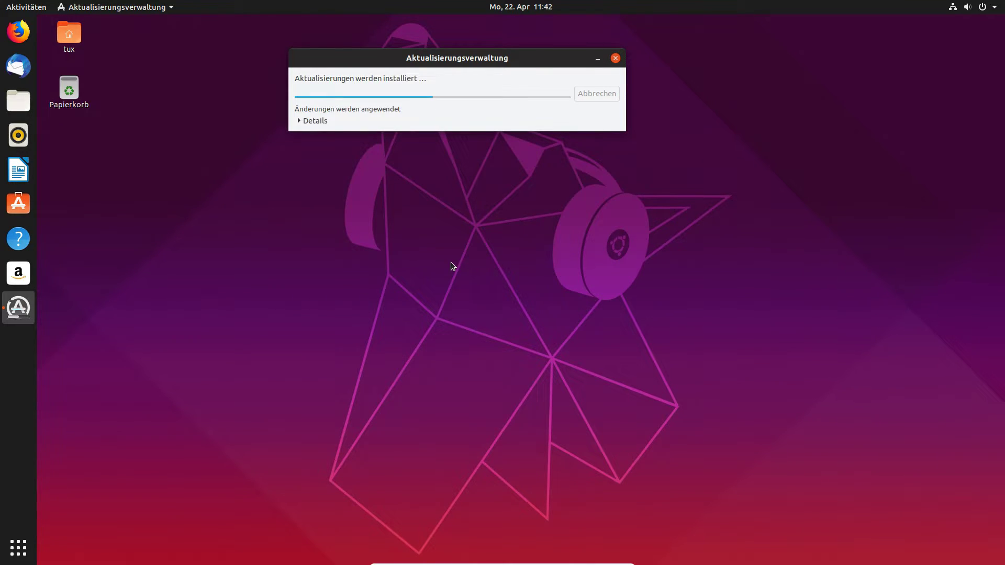
left_click(320, 122)
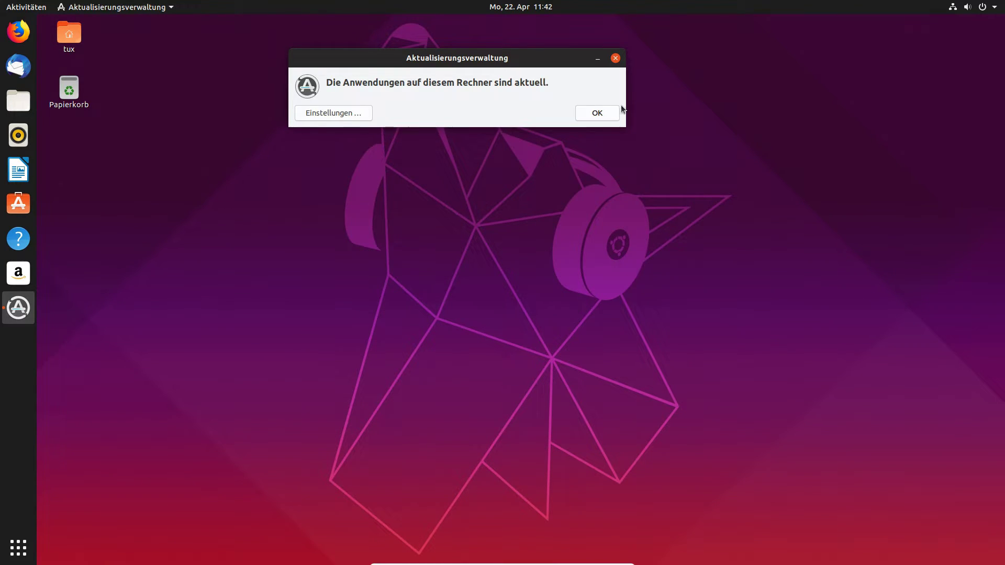
left_click(597, 113)
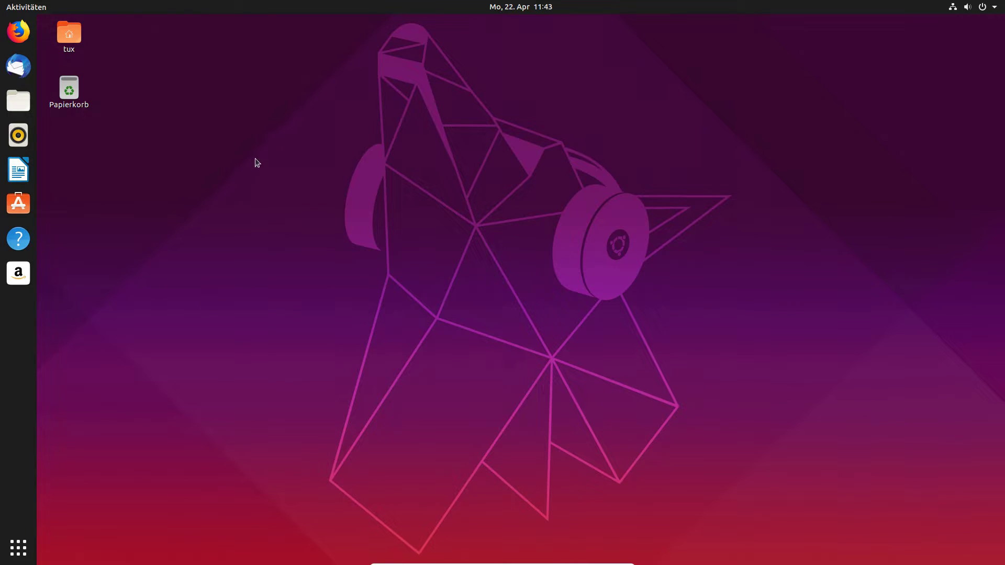
Reach the Hintergrund page via Einstellungen, then via the desktop's 'Hintergrund ändern …', and maximise it.
left_click(24, 555)
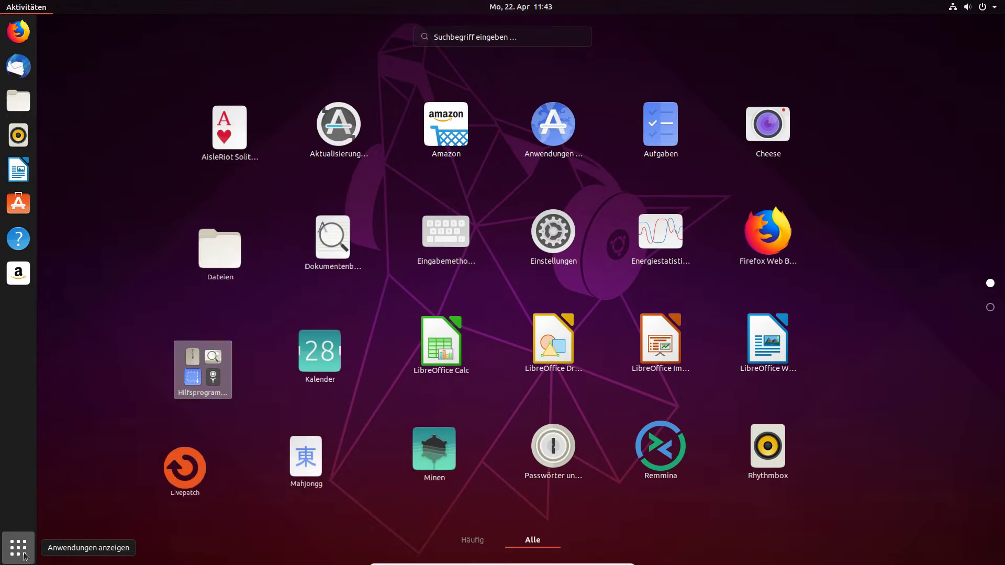
left_click(574, 247)
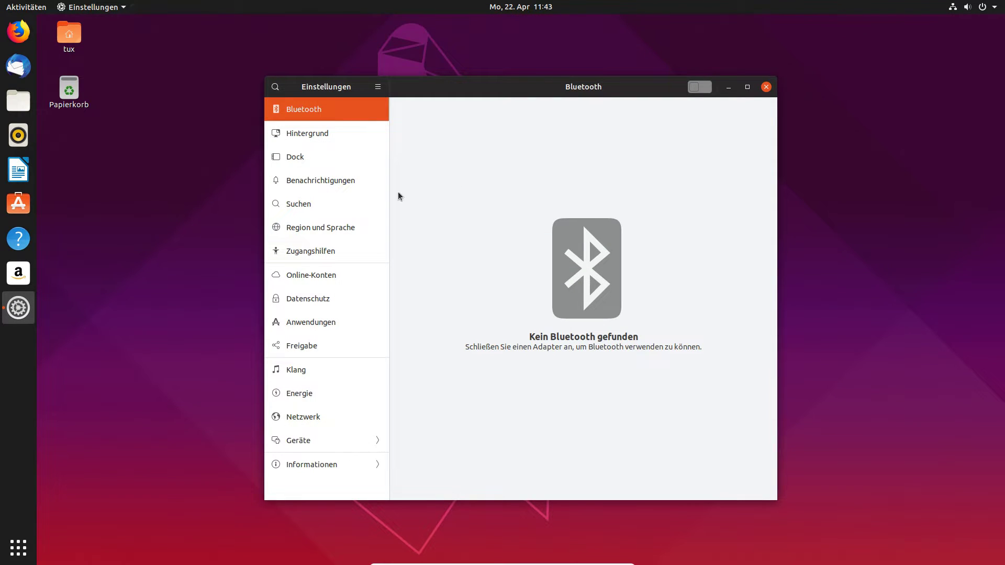
left_click(321, 135)
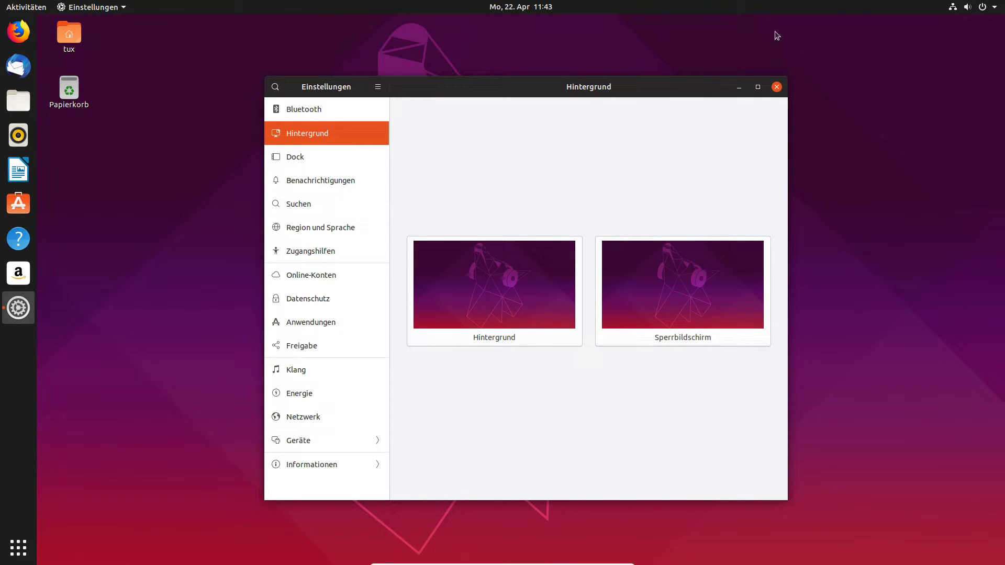
left_click(777, 86)
right_click(413, 124)
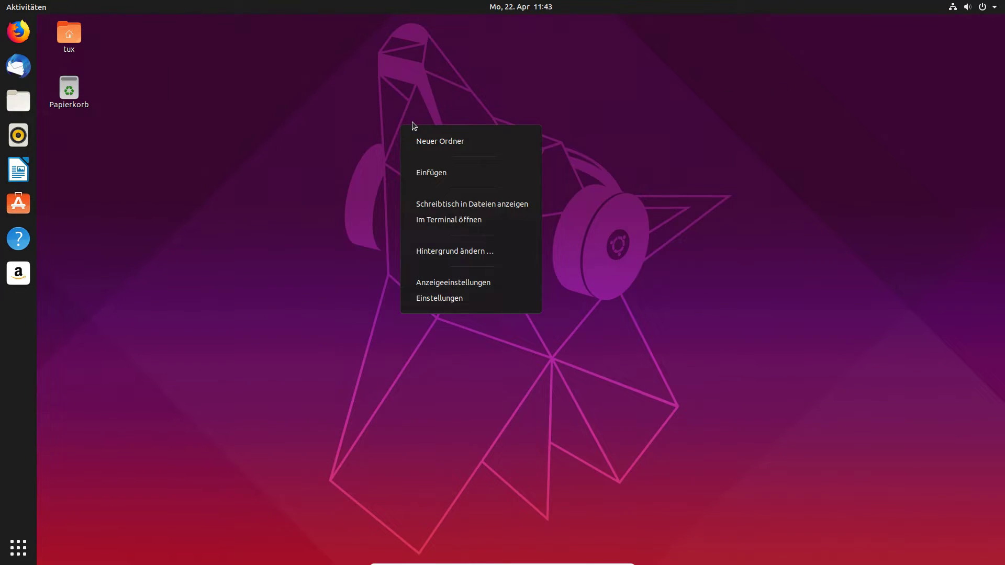
left_click(453, 253)
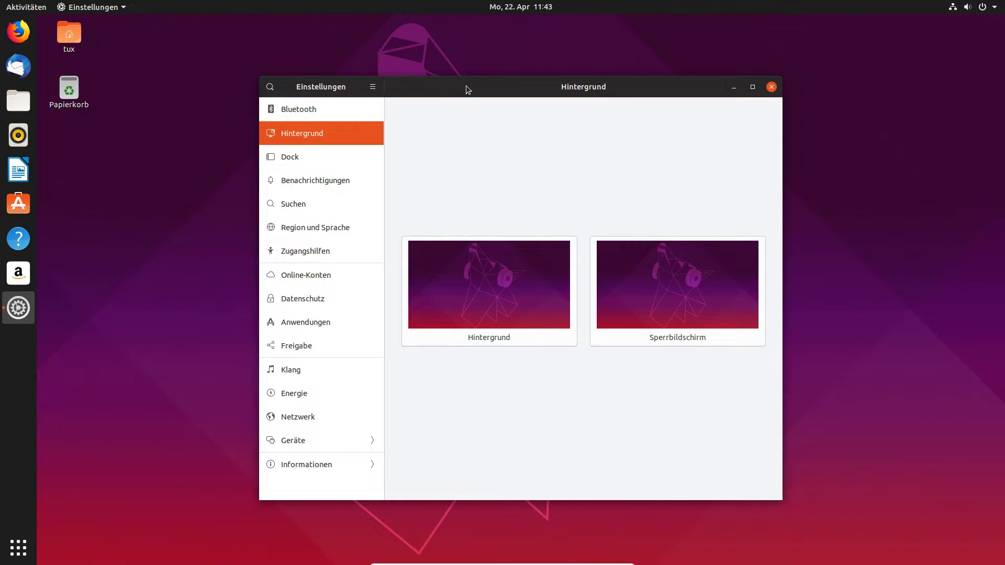
double_click(466, 87)
Apply the icy rocky shore photo as the desktop background.
left_click(493, 287)
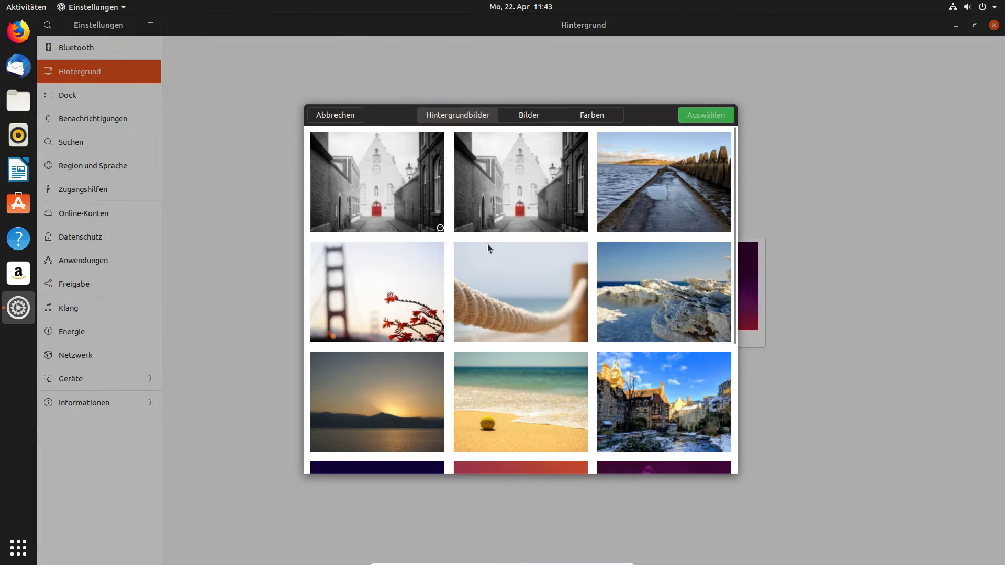
scroll(490, 259, "down", 5)
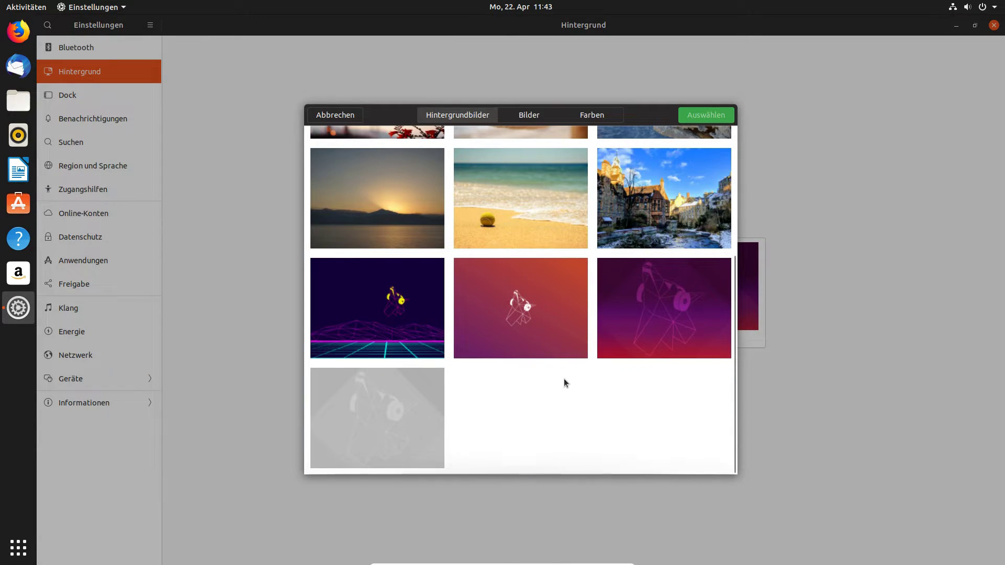
scroll(514, 324, "up", 5)
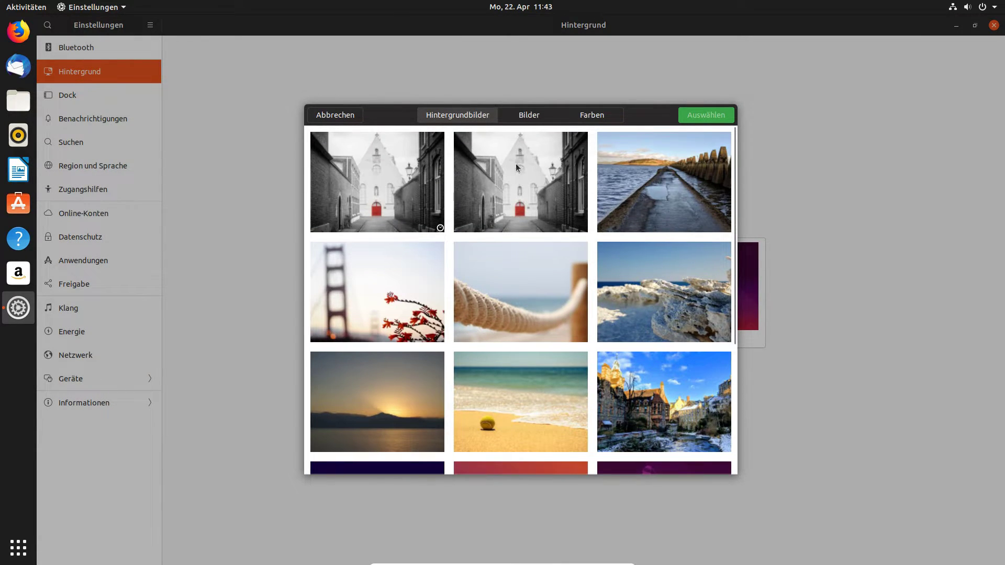
left_click(680, 288)
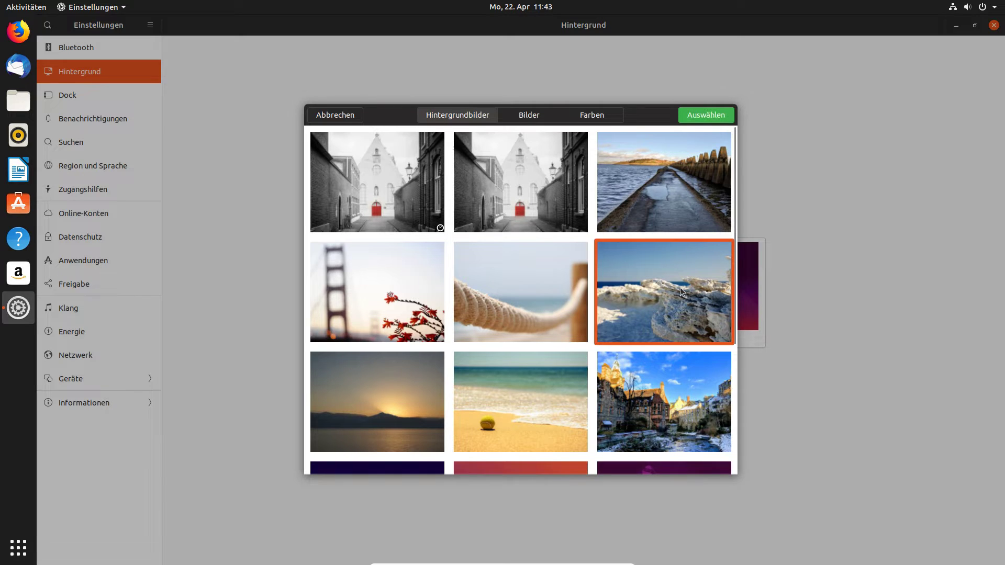
left_click(706, 114)
double_click(525, 30)
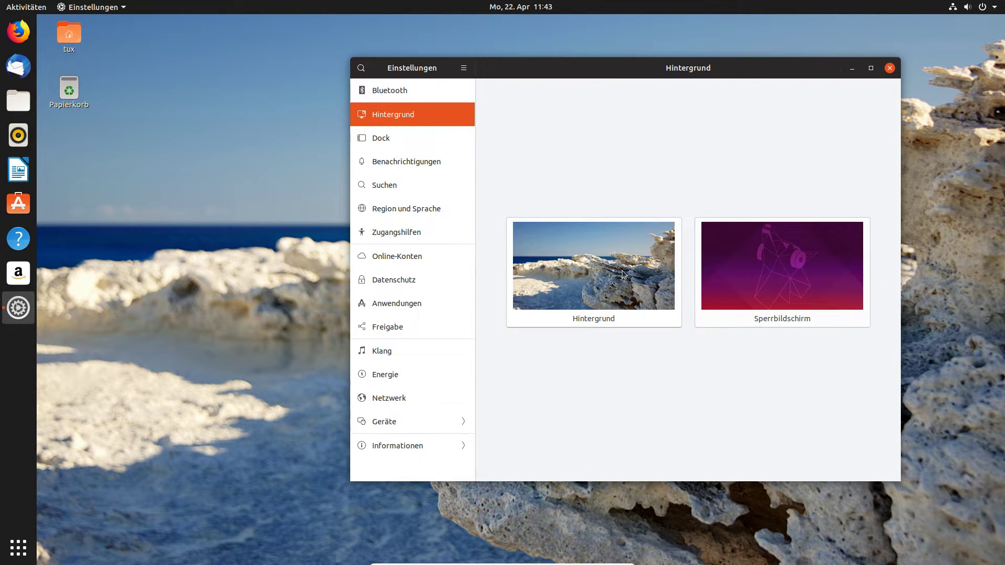
Check the empty Bilder folder, then apply a plain blue-grey colour background.
left_click(622, 273)
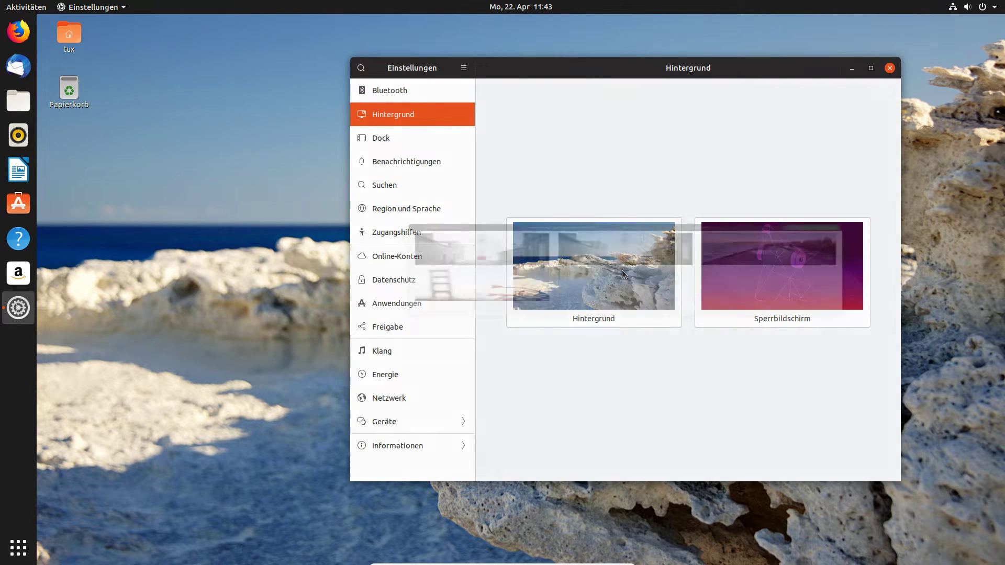
scroll(558, 317, "down", 1)
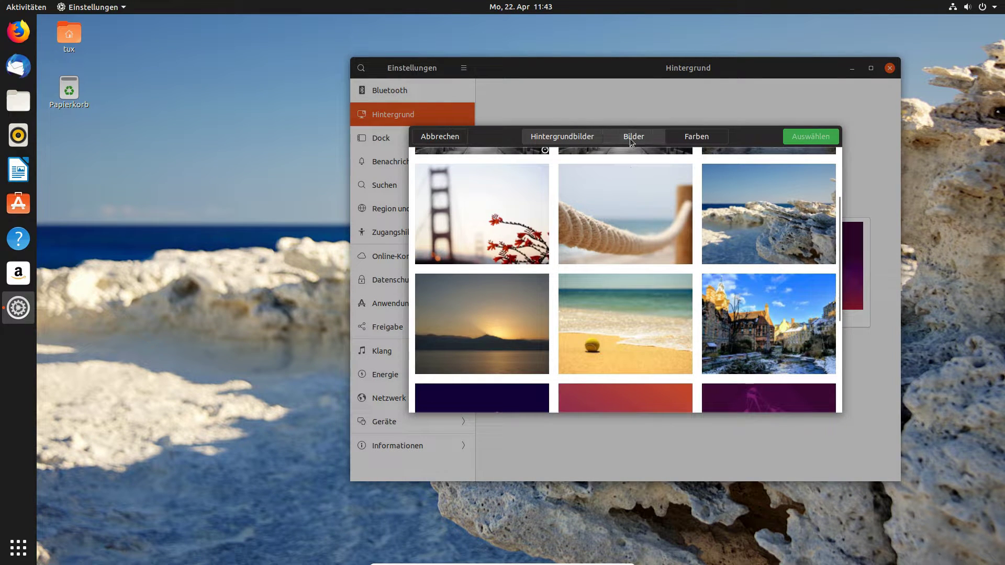
left_click(632, 137)
left_click(608, 283)
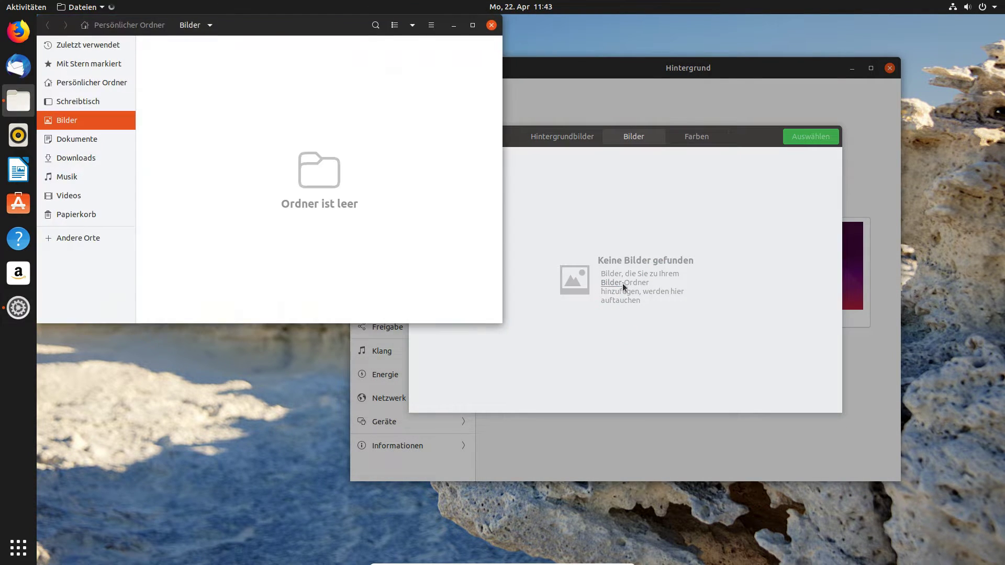
left_click(492, 26)
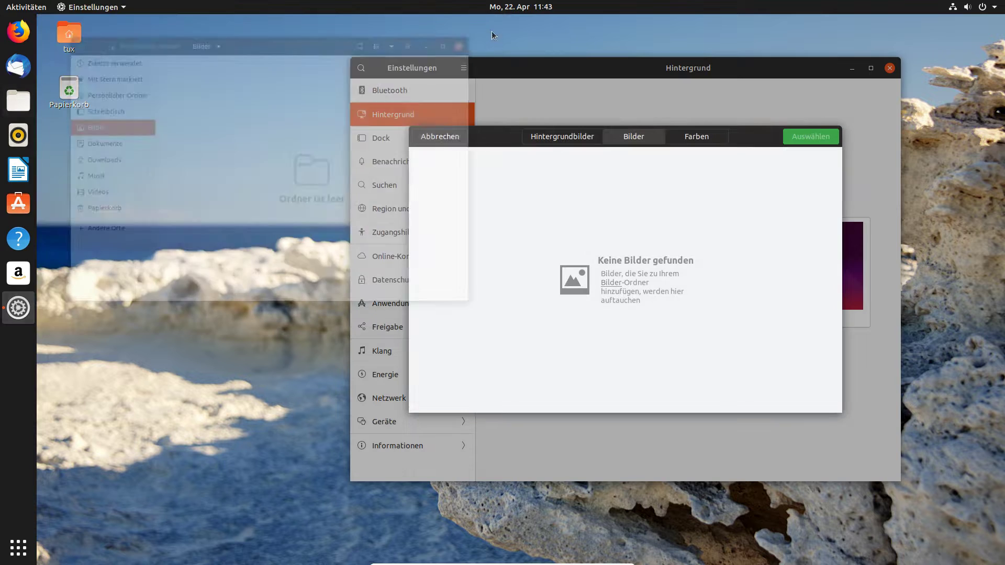
left_click(696, 140)
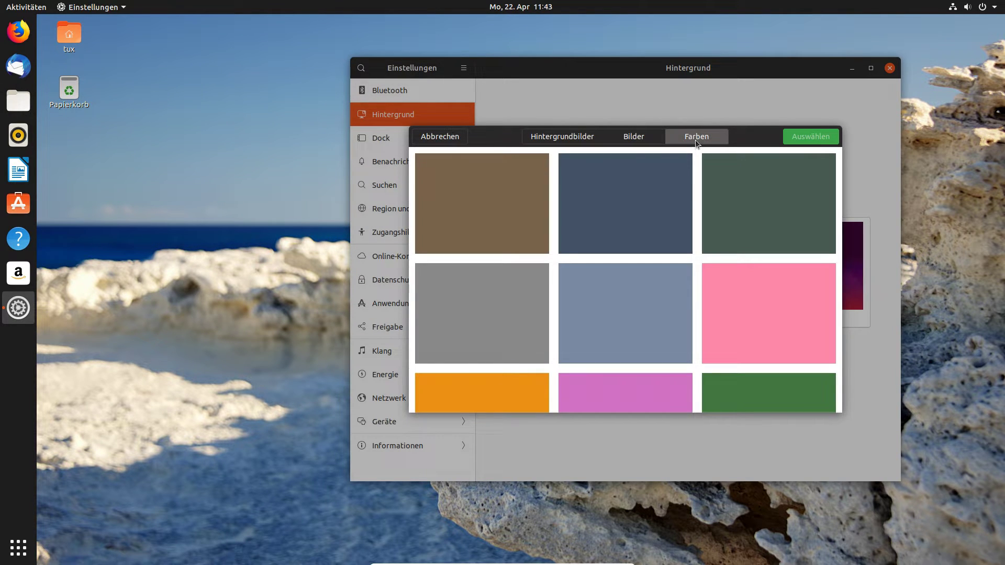
left_click(617, 302)
left_click(802, 134)
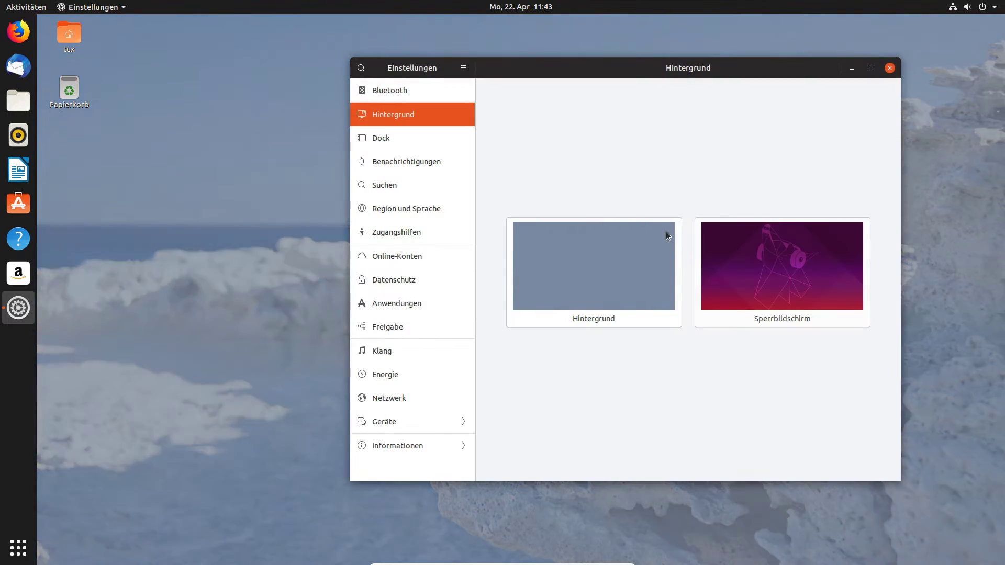
Pick the photo of stone buildings beside a snowy stream and apply it.
left_click(566, 280)
scroll(582, 326, "down", 5)
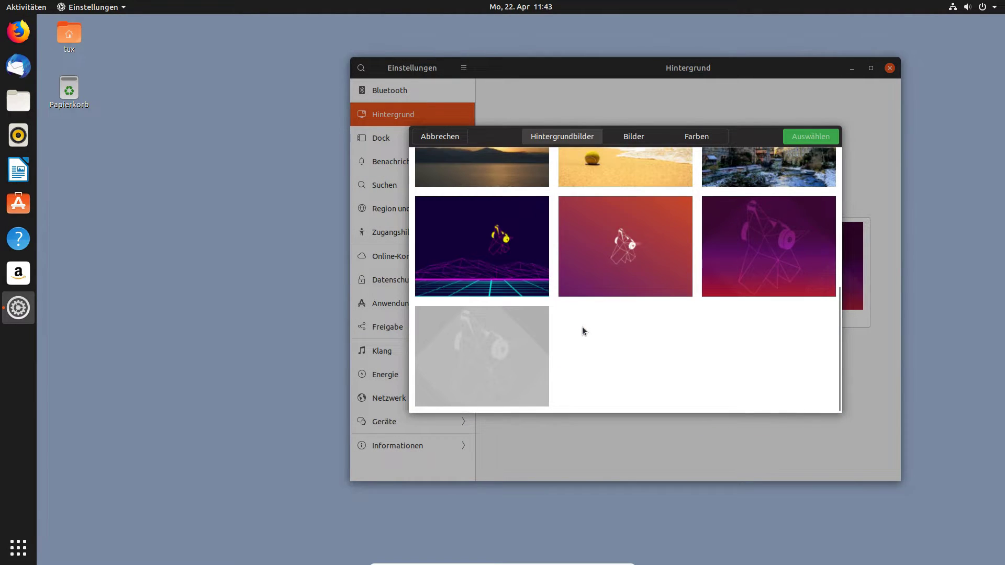
scroll(582, 327, "up", 10)
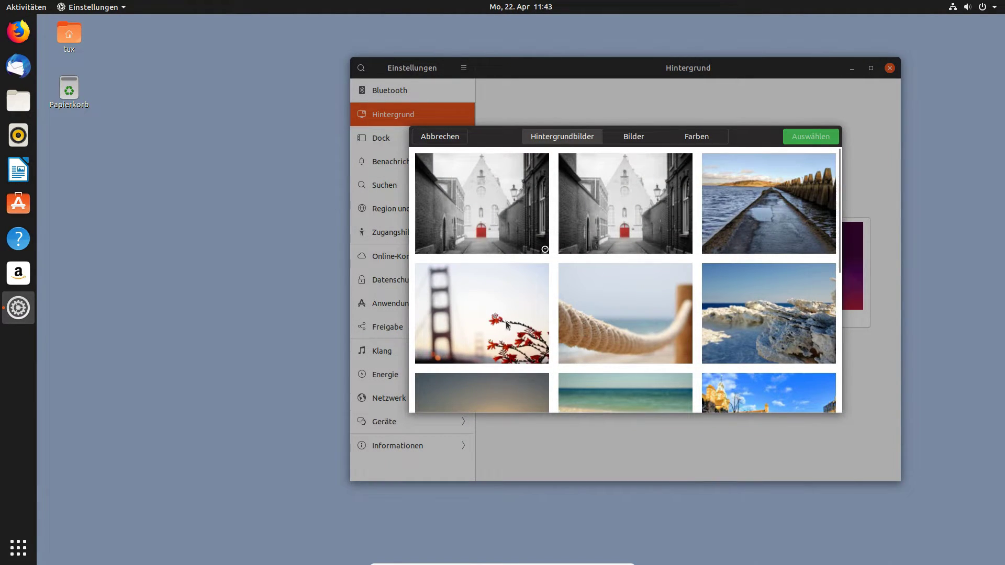
scroll(497, 303, "down", 3)
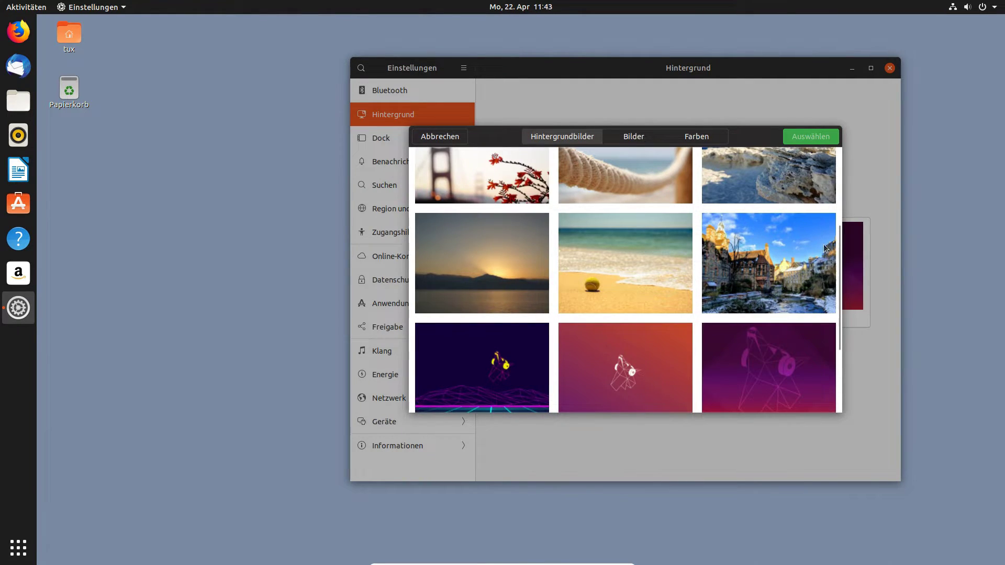
left_click(772, 253)
left_click(810, 137)
left_click_drag(665, 77, 580, 58)
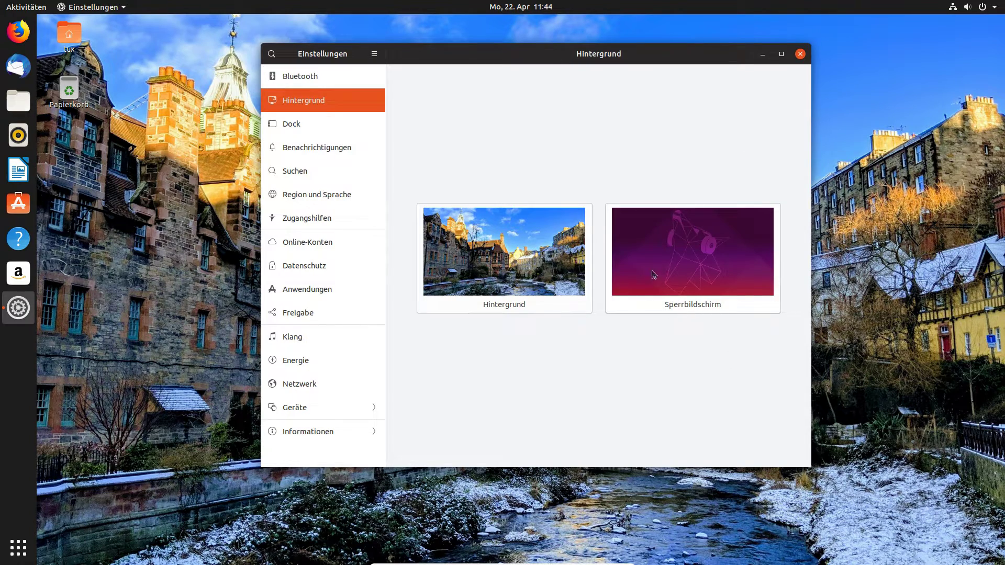
Leave the lock screen picture unchanged and close the settings window.
left_click(674, 244)
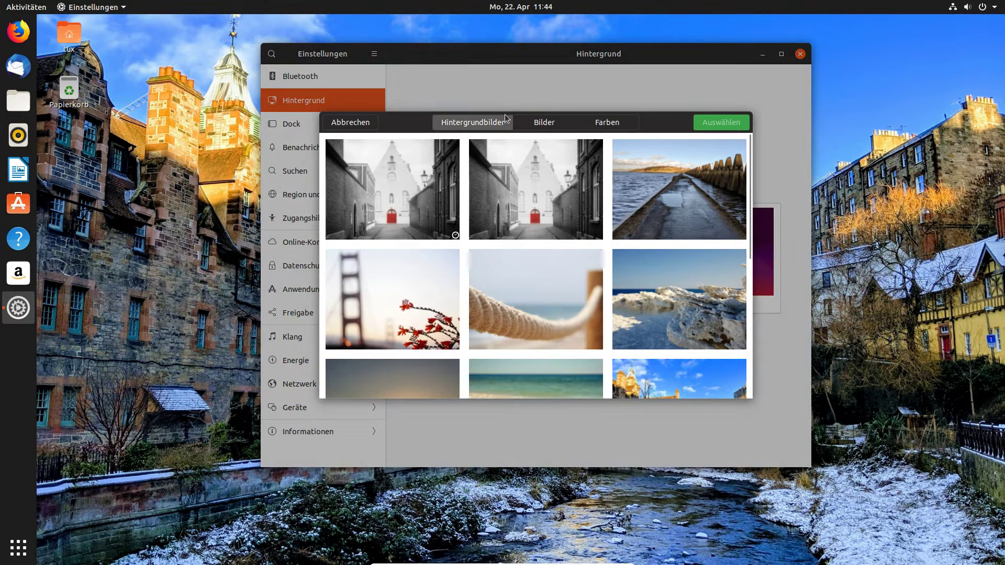
left_click(363, 124)
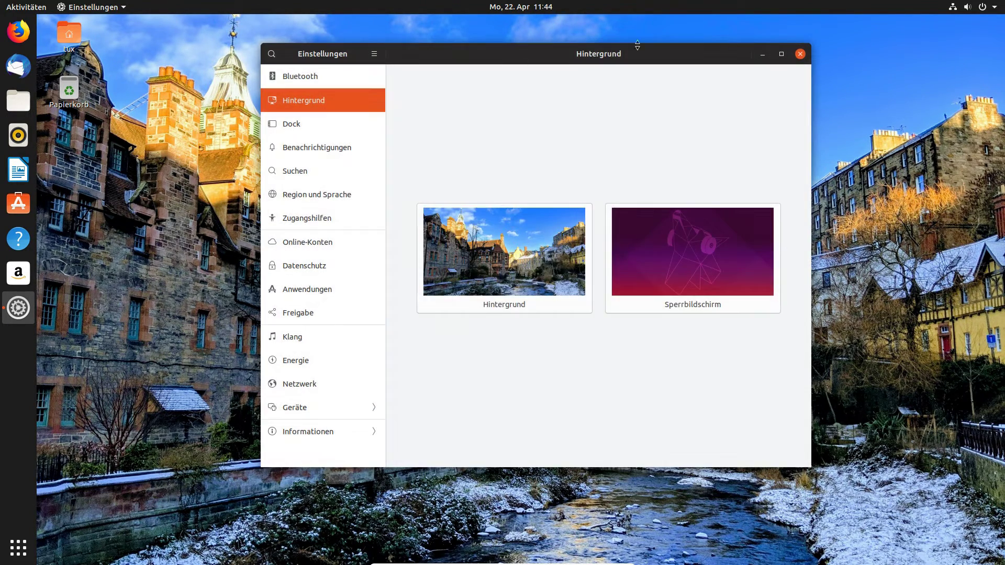
left_click(801, 54)
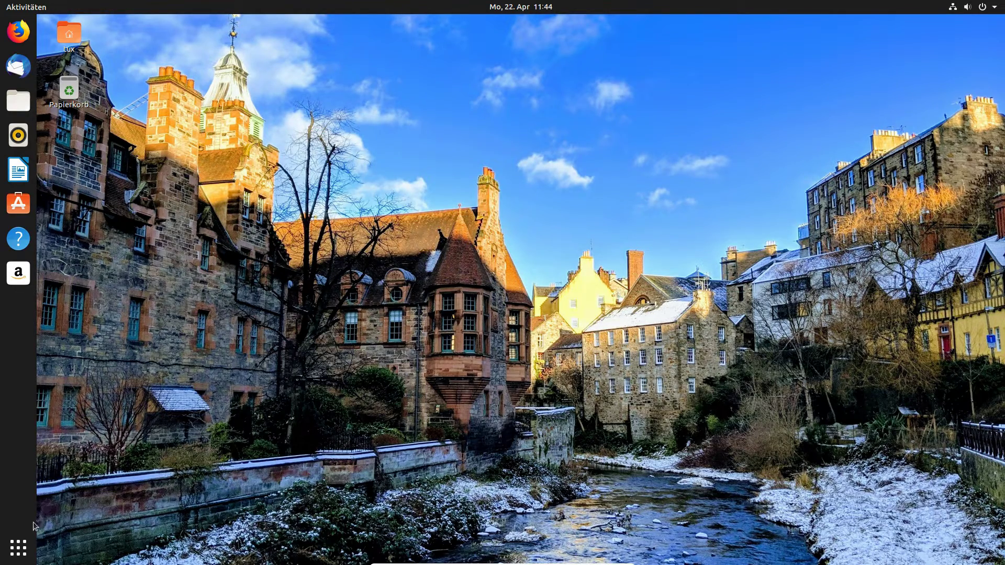
Relaunch Einstellungen maximized and go from Bluetooth to the Hintergrund page.
left_click(18, 548)
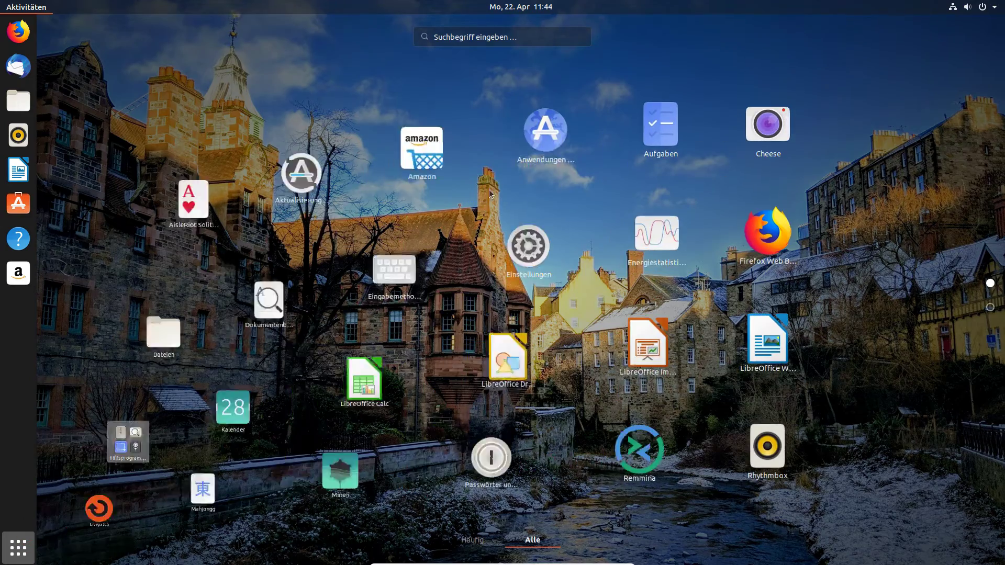
left_click(544, 228)
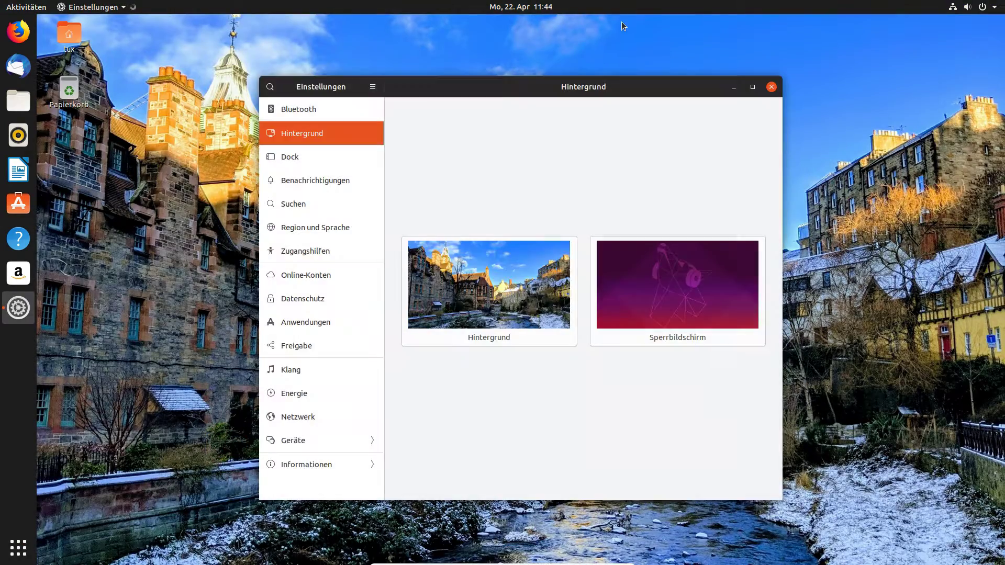
left_click(752, 93)
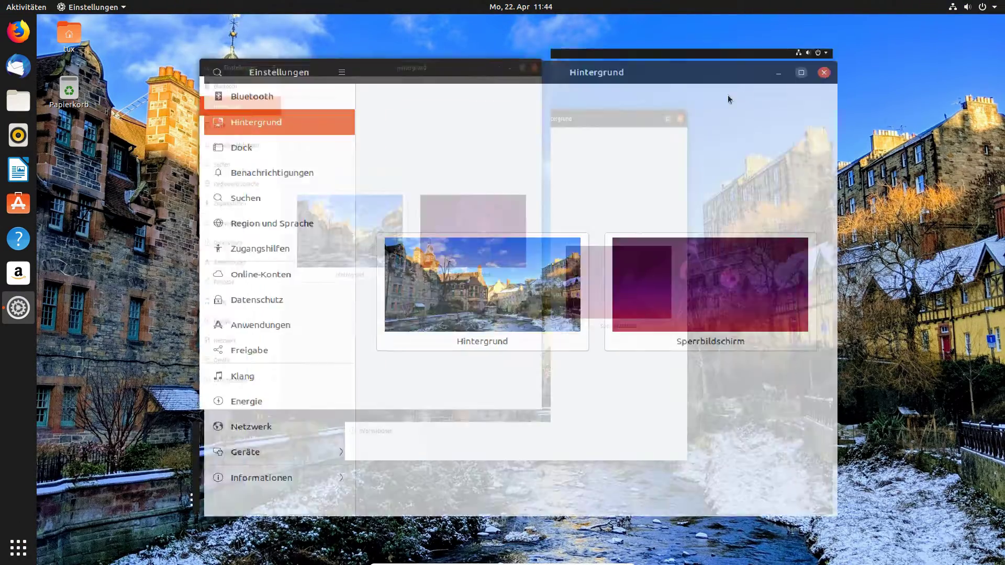
left_click(106, 52)
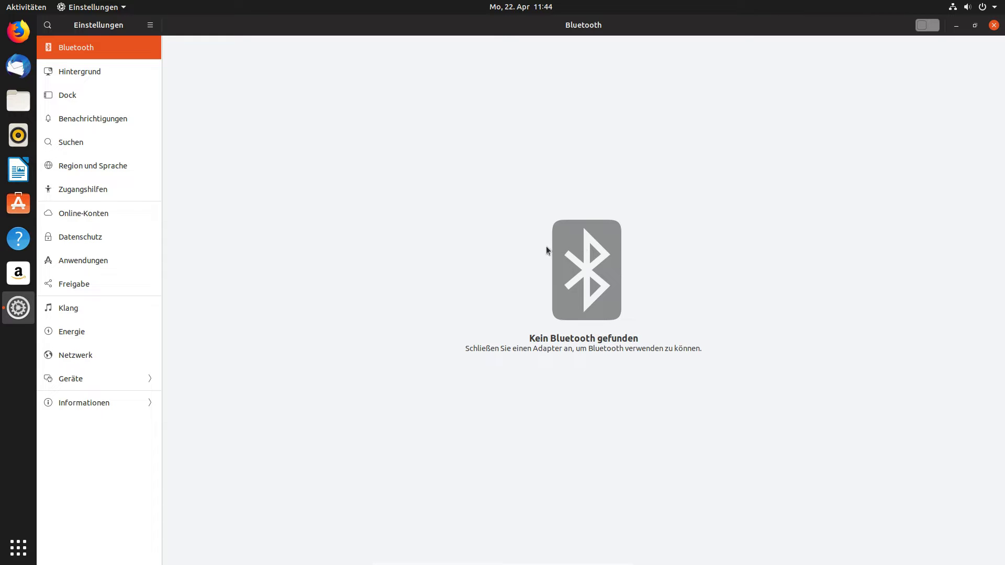
left_click(119, 72)
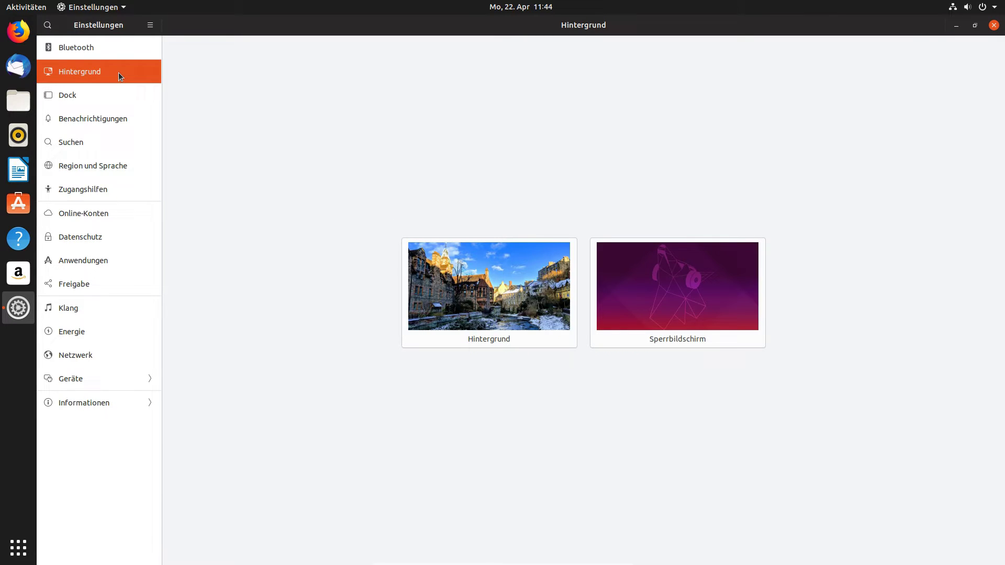
On the Dock page, resize the dock icons and toggle auto-hide on and back off.
left_click(109, 101)
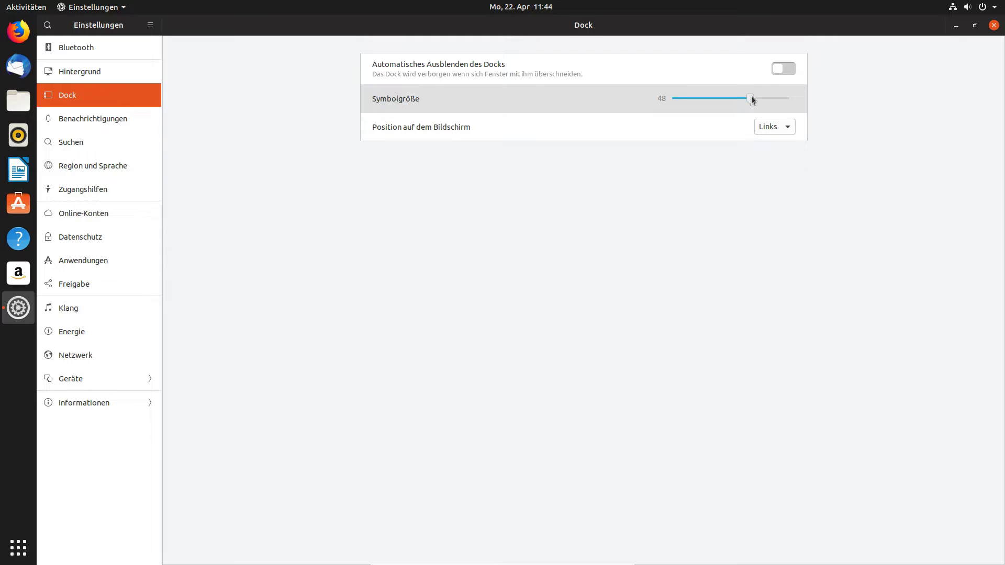
mouse_move(752, 100)
left_mouse_down()
mouse_move(774, 98)
mouse_move(743, 100)
left_mouse_up()
left_click(783, 67)
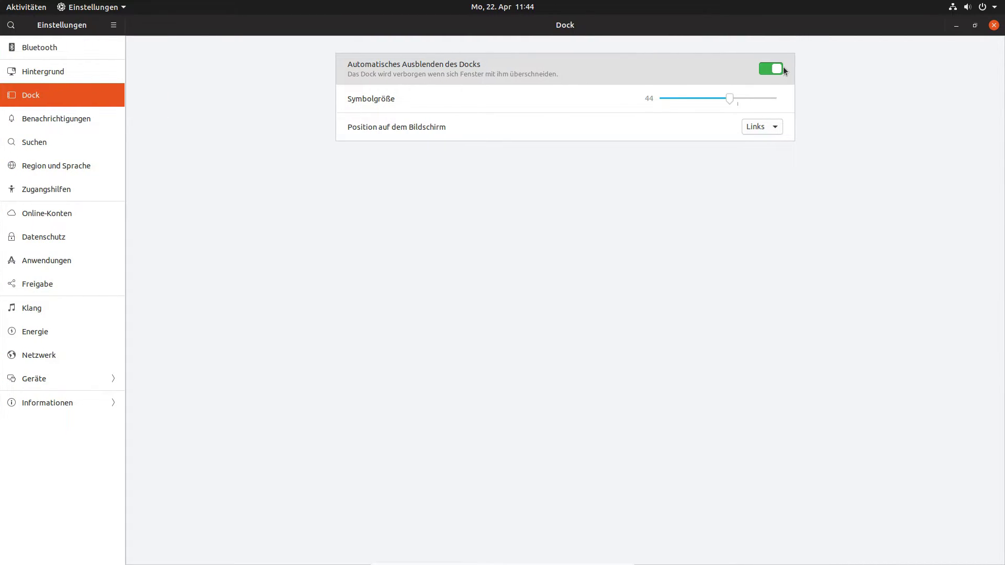
left_click(776, 70)
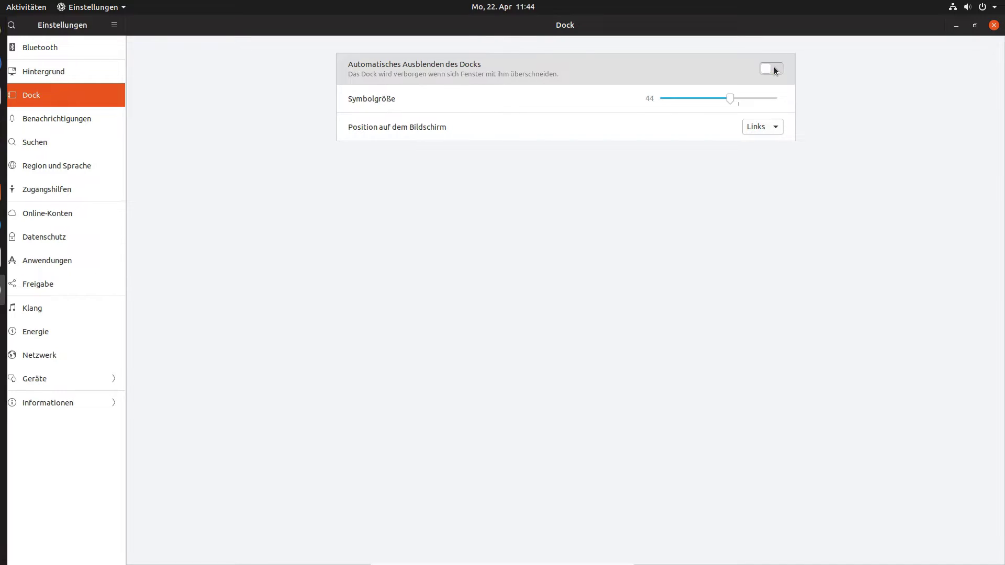
Try dock positions Unten and Rechts, return it to Links, then open Benachrichtigungen.
left_click(771, 128)
left_click(778, 138)
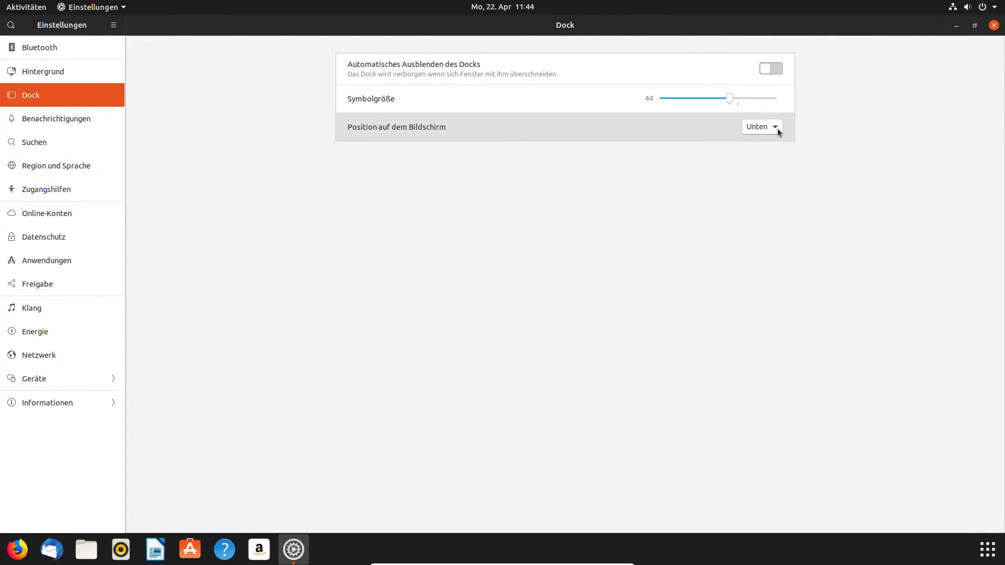
left_click(778, 128)
left_click(768, 145)
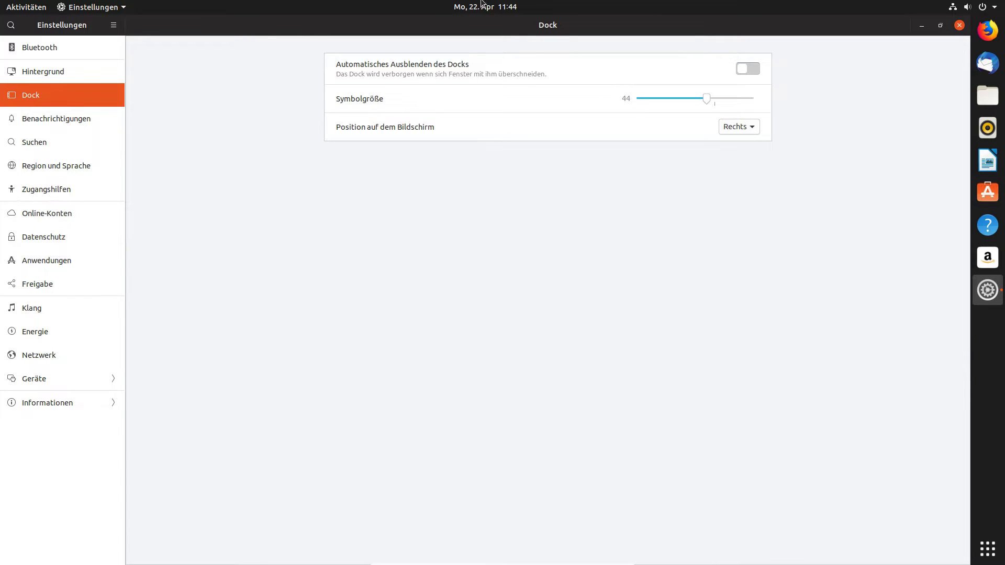
left_click(738, 132)
left_click(738, 102)
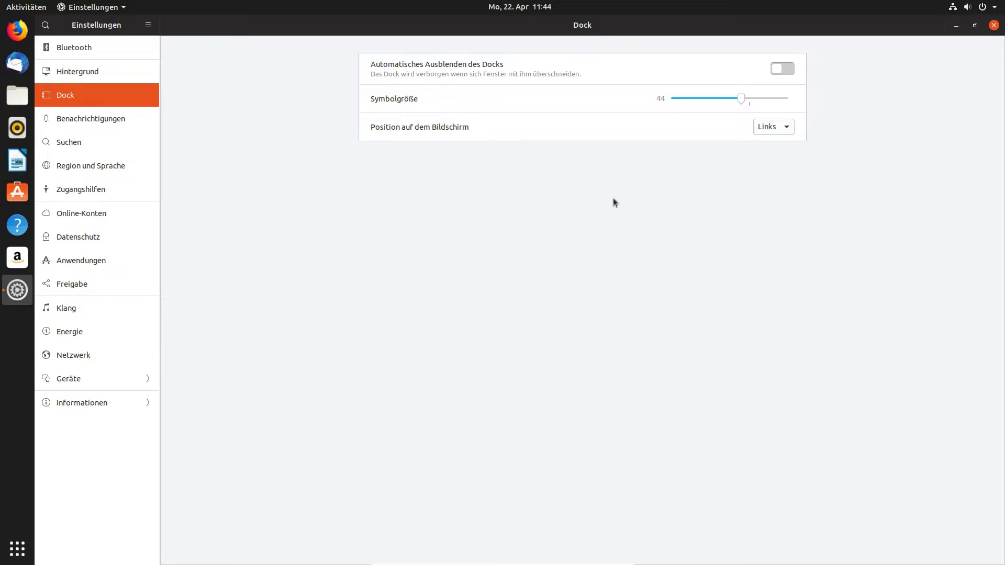
left_click(113, 117)
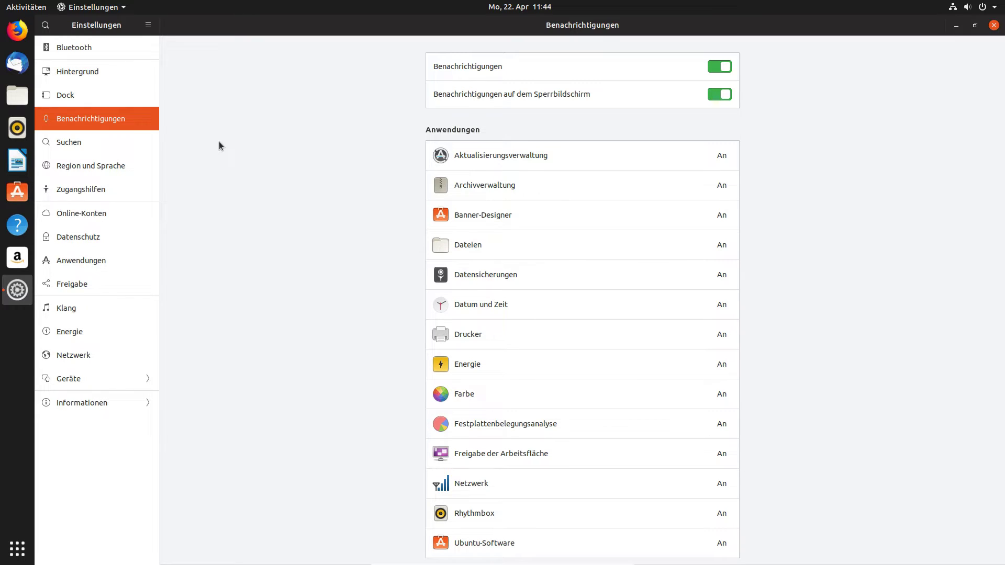
Browse the Orte, Lesezeichen and Weitere search locations, close the dialog, and open Region und Sprache.
left_click(94, 145)
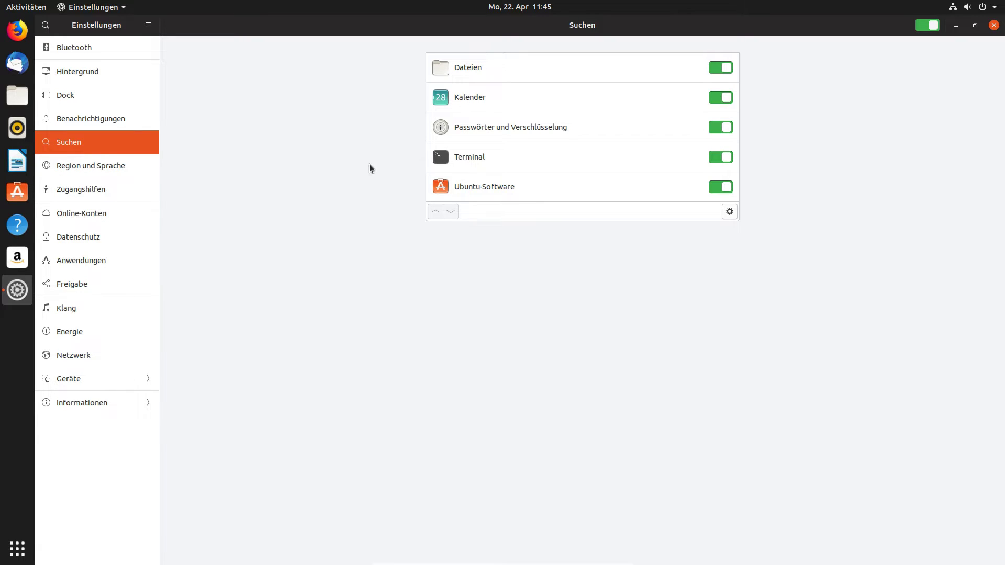
left_click(730, 211)
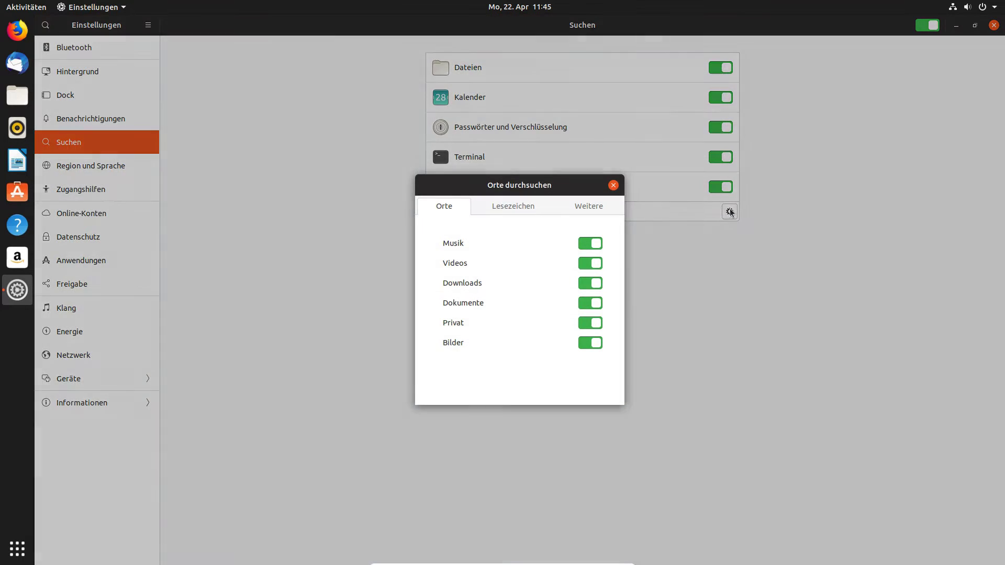
left_click(538, 206)
left_click(587, 207)
left_click(452, 211)
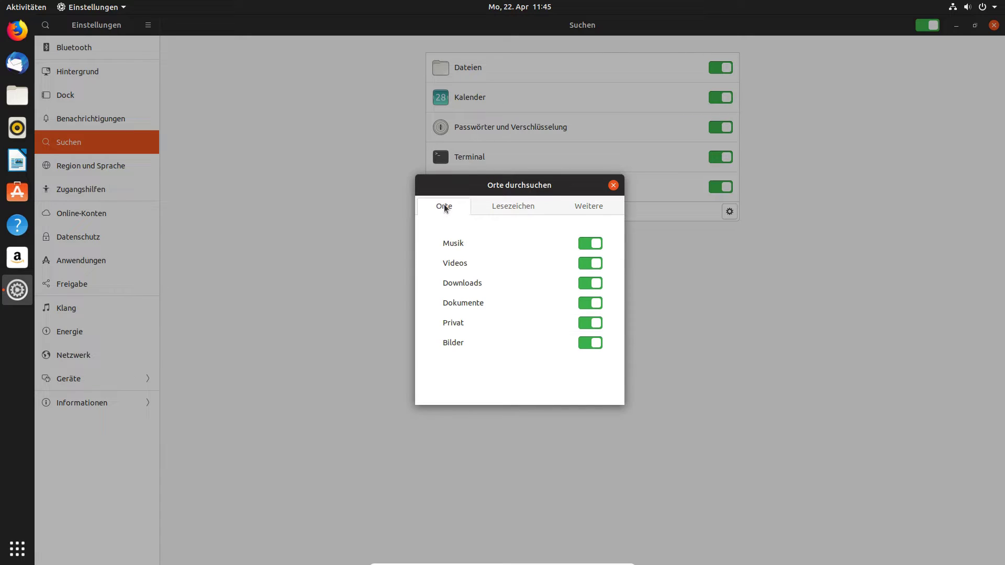
left_click(594, 204)
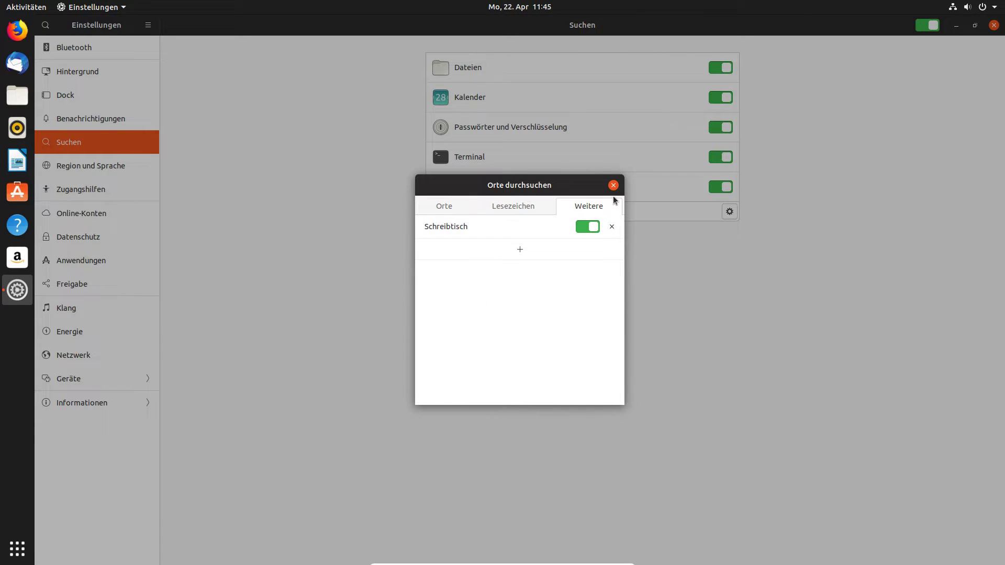
left_click(613, 184)
left_click(97, 166)
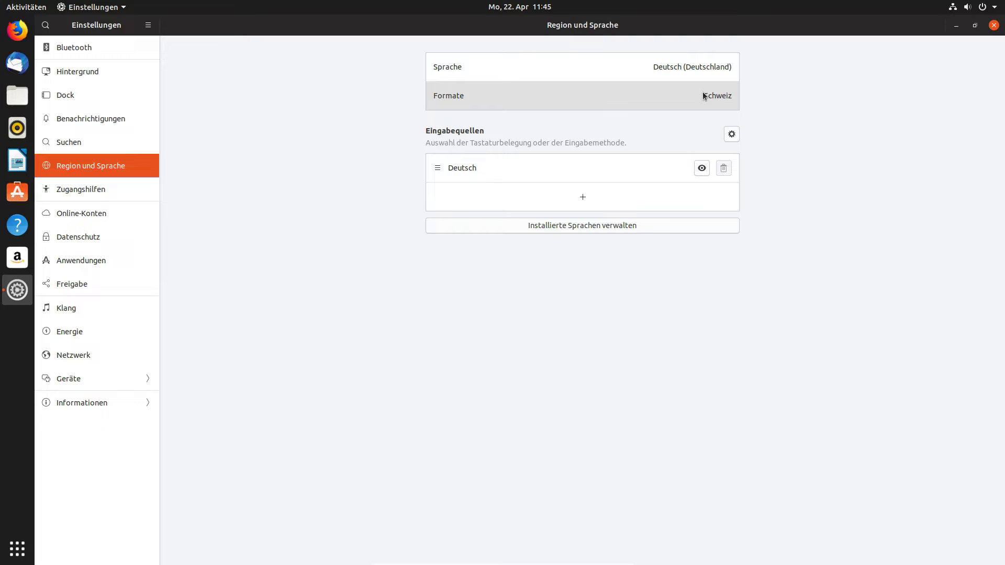
Change Formate from Schweiz to Deutschland and log out to apply it.
left_click(665, 93)
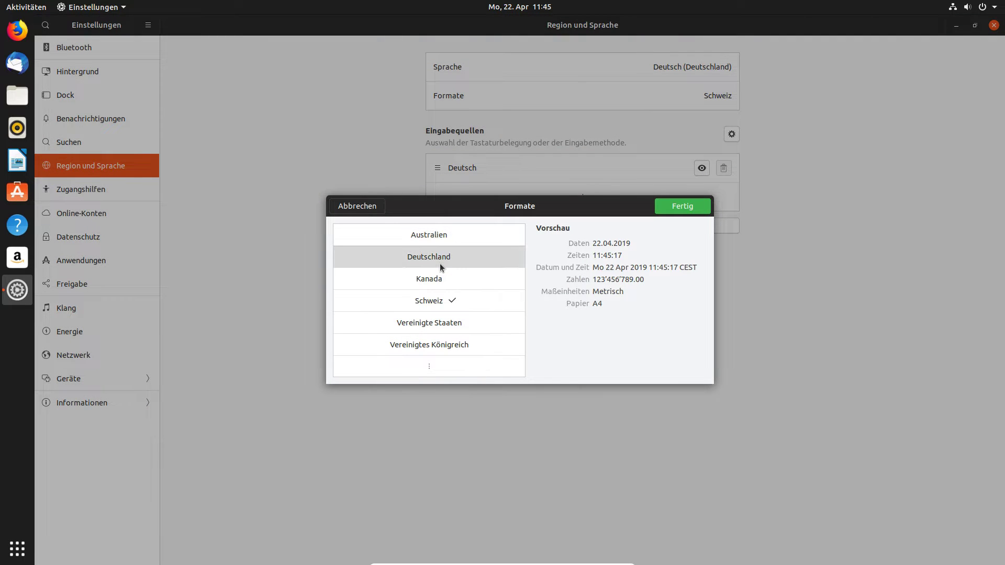
left_click(440, 263)
left_click(682, 206)
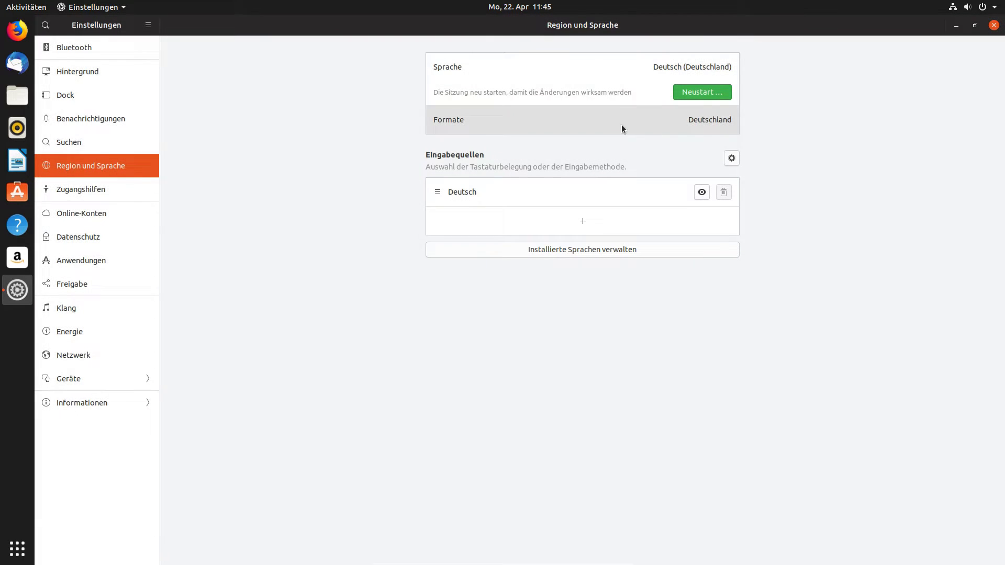
left_click(697, 95)
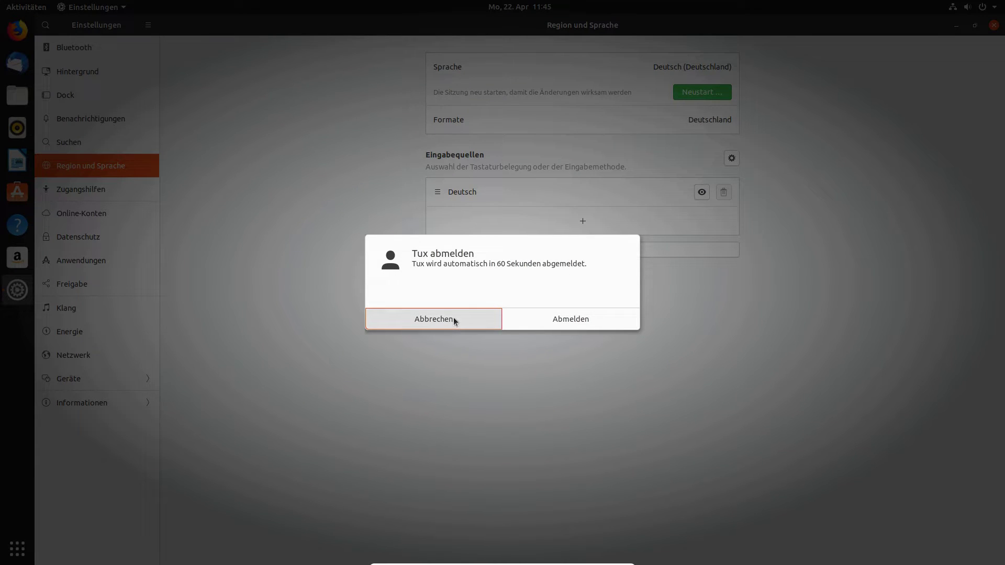
left_click(540, 320)
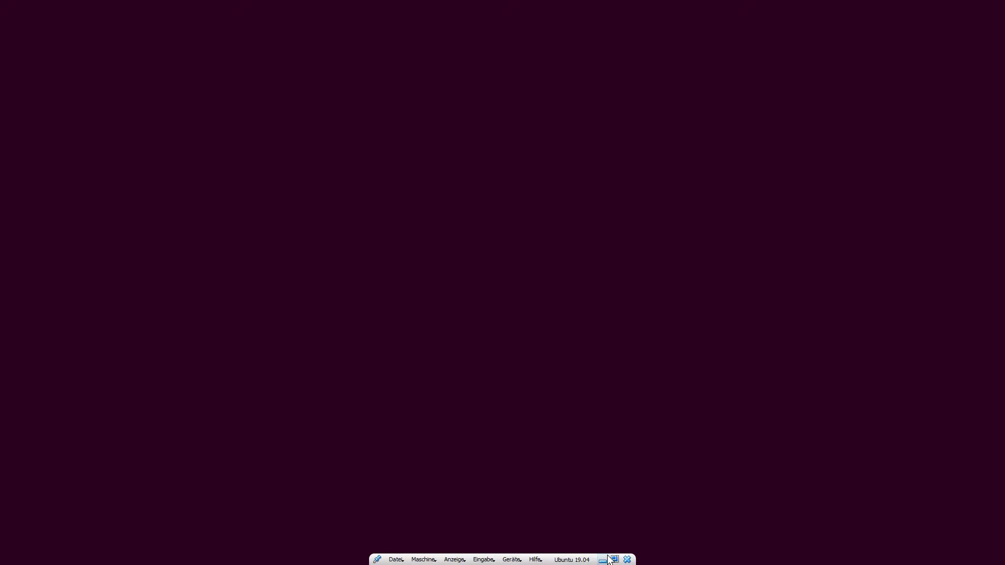
Exit fullscreen, reposition and resize the VM window, and log back in with the account password.
left_click(611, 559)
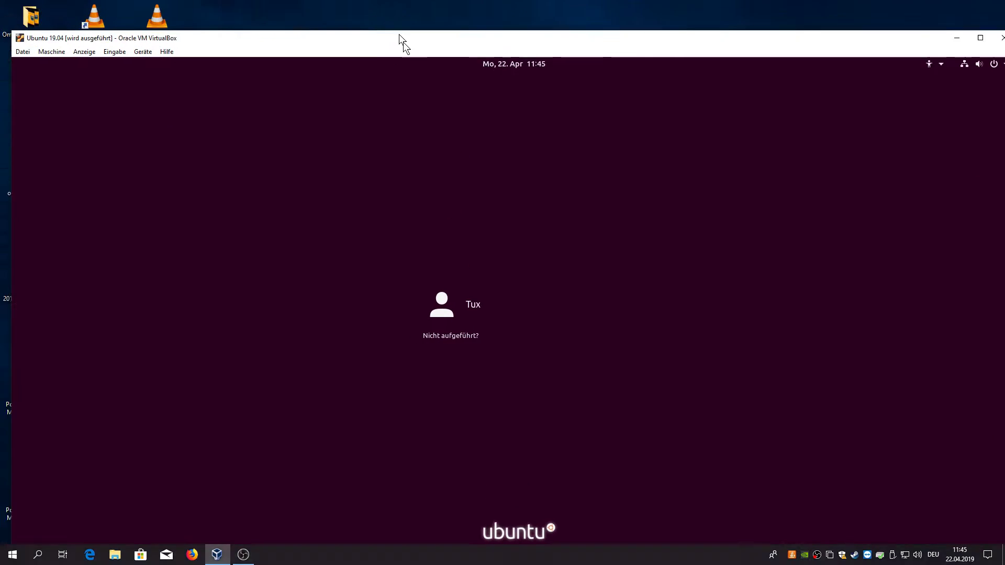
left_click_drag(403, 42, 270, 19)
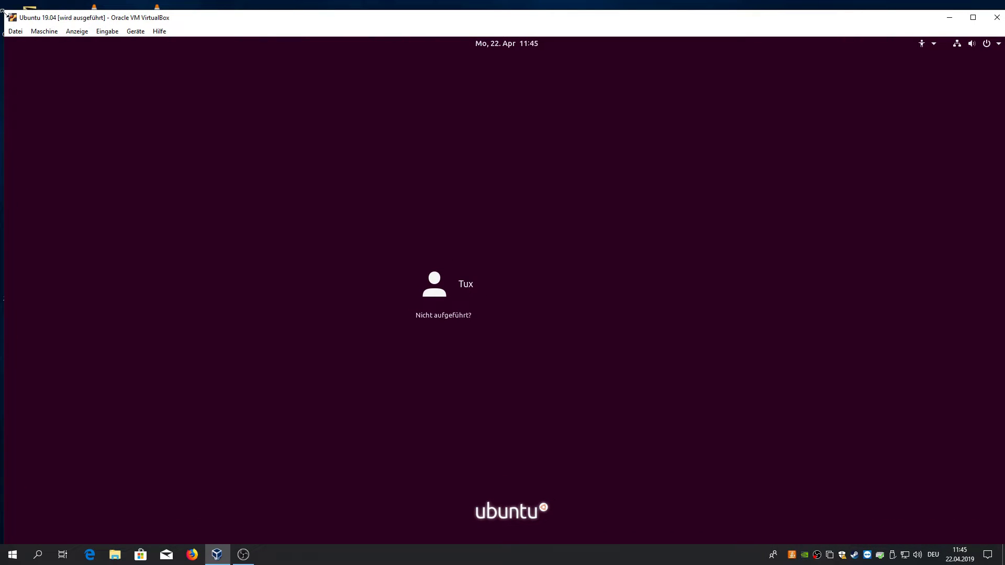
left_click_drag(2, 11, 513, 171)
key("Return")
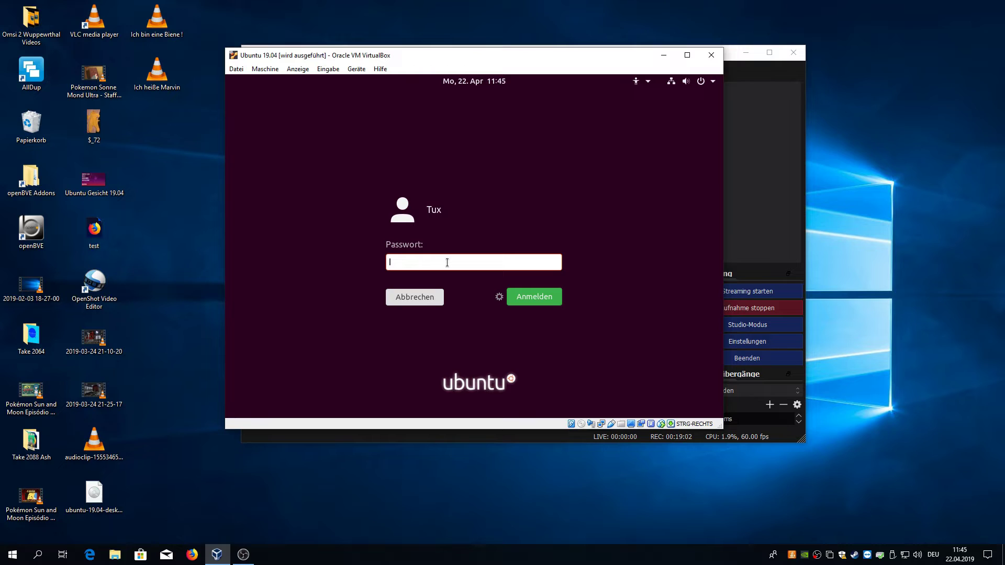
type("********")
key("Return")
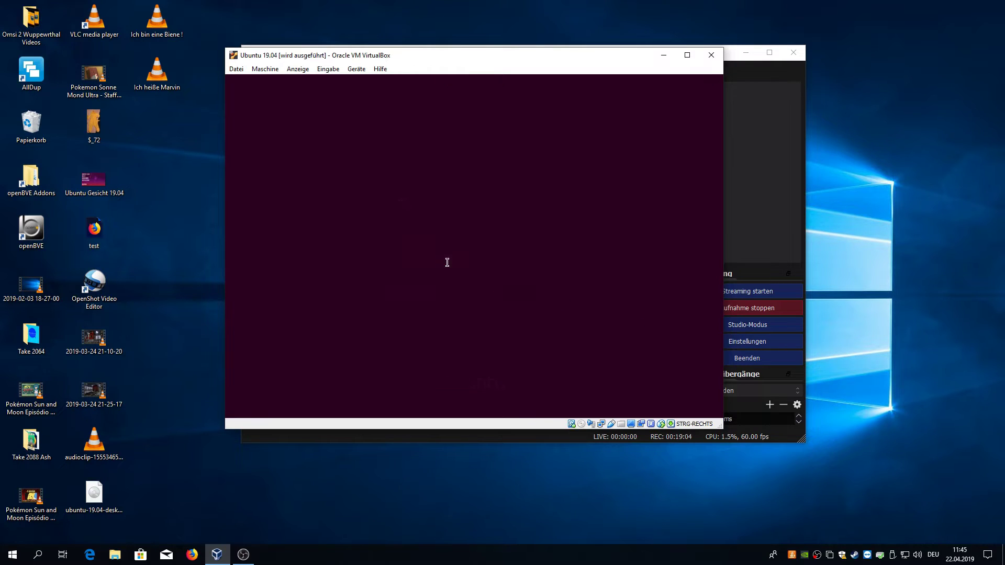
Switch the virtual machine to fullscreen via Anzeige > Vollbildmodus.
left_click(307, 70)
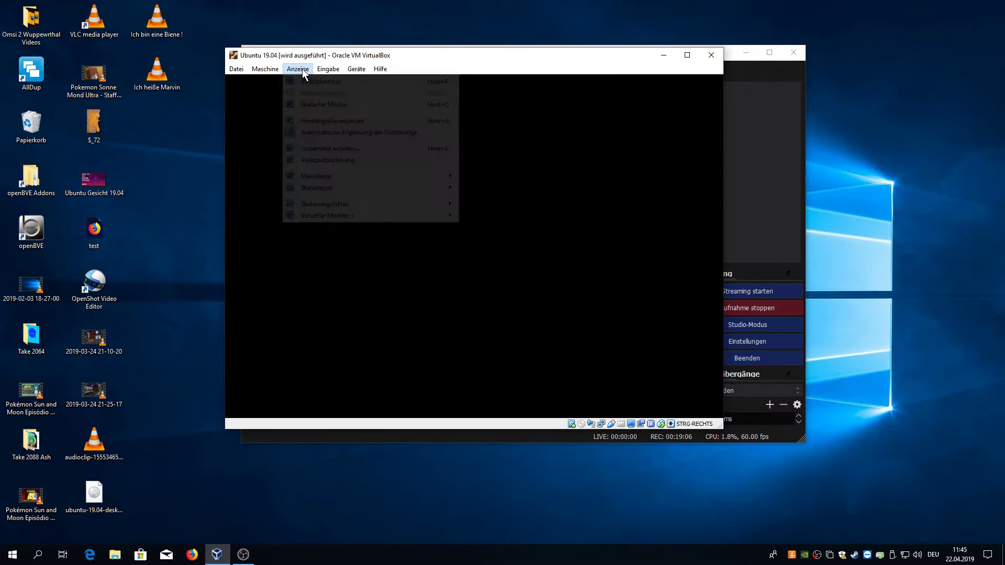
left_click(307, 70)
left_click(306, 70)
left_click(308, 82)
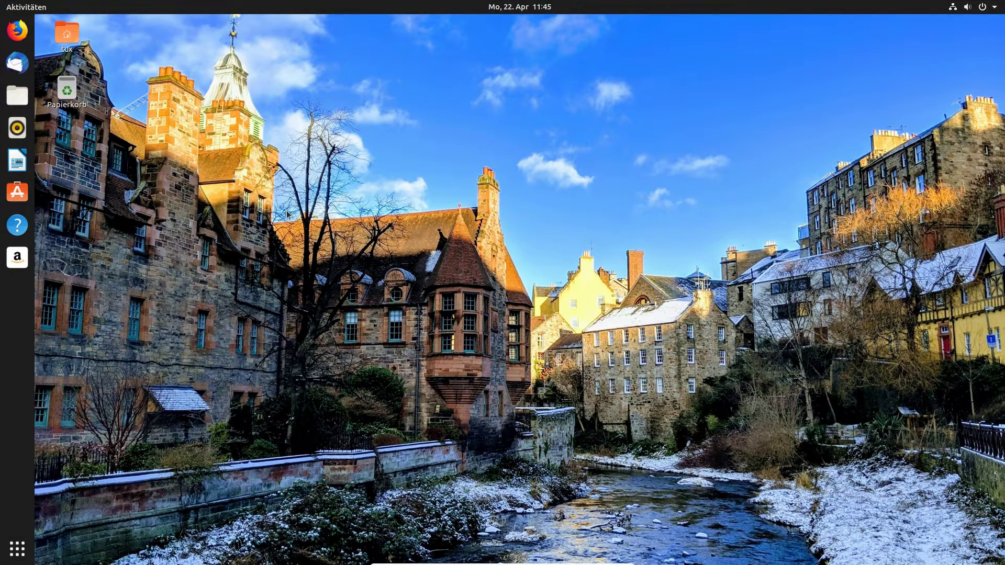
Search the application grid for 'ein', launch Einstellungen and maximize its window.
left_click(21, 545)
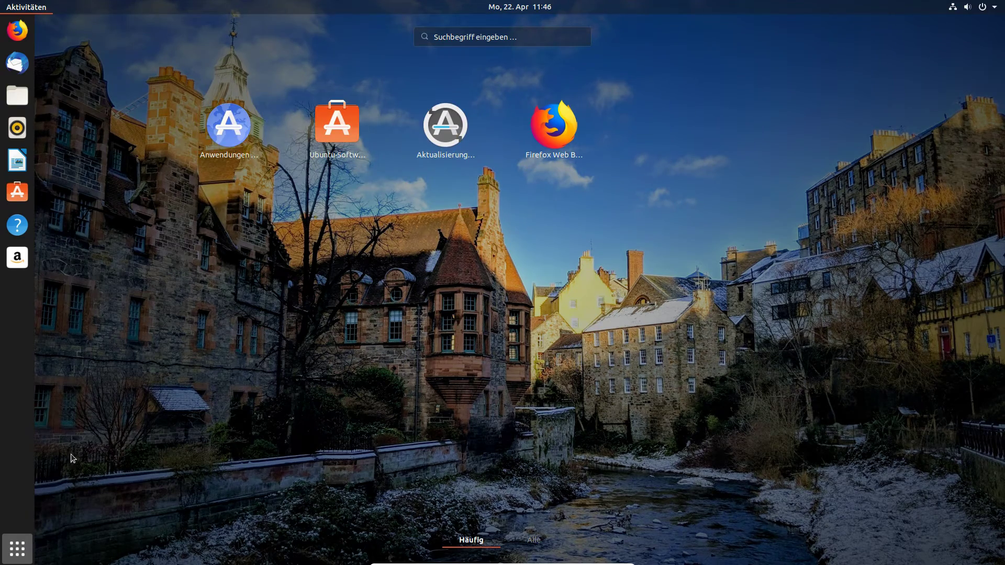
left_click(17, 550)
left_click(16, 554)
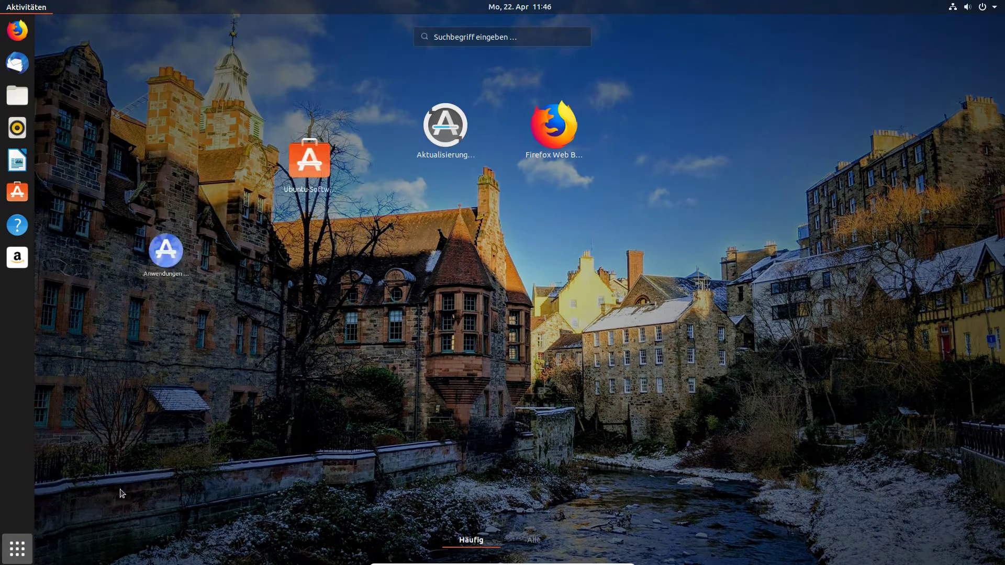
type("sys")
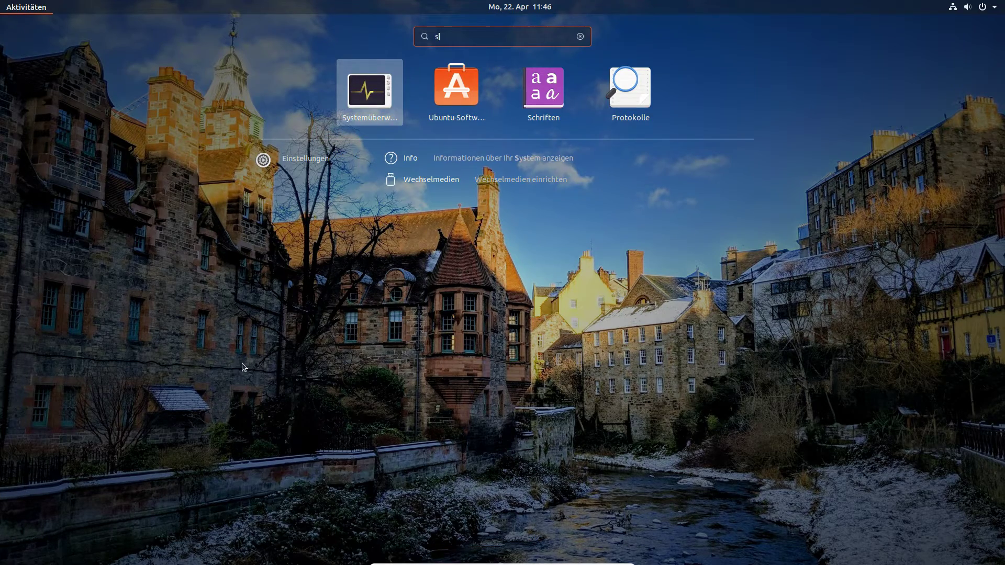
key("BackSpace")
key("BackSpace")
key("BackSpace")
type("ein")
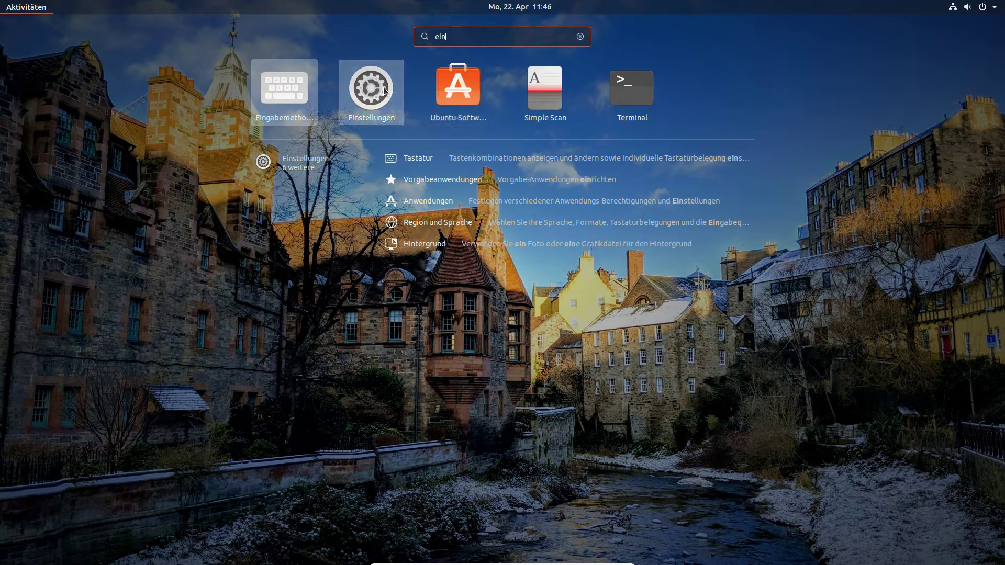
left_click(383, 87)
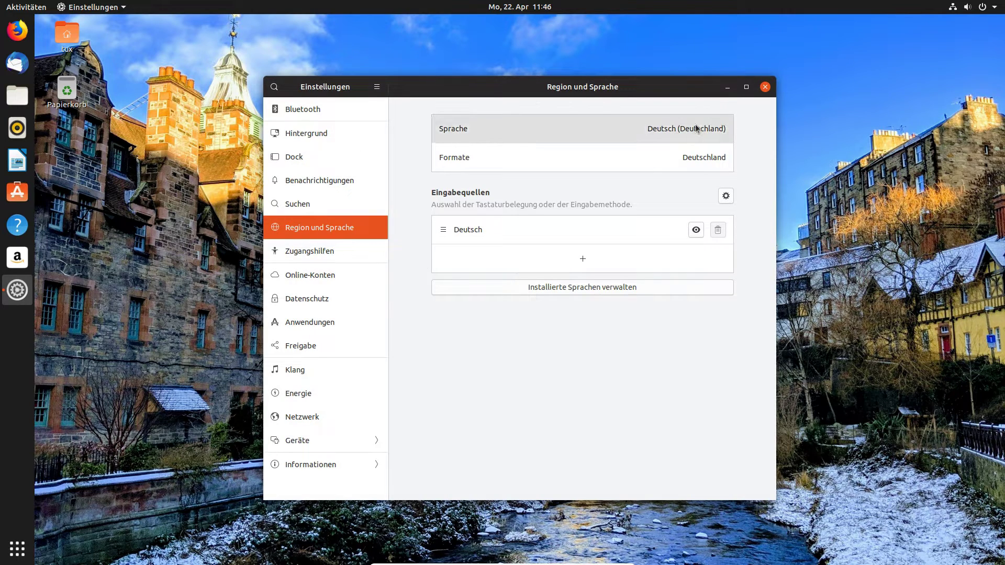
left_click(747, 87)
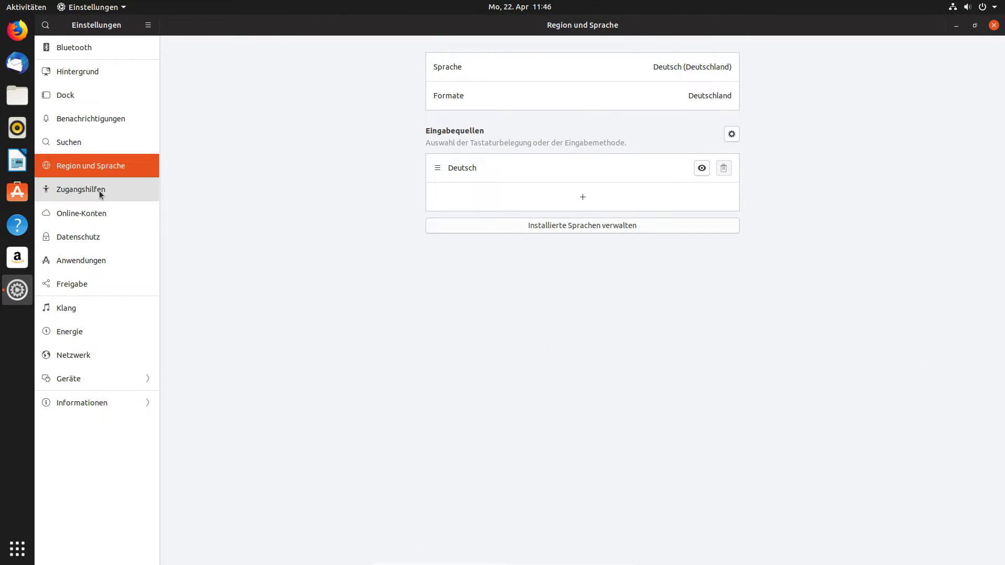
In Zugangshilfen, toggle Hoher Kontrast and Große Schrift on then off, then open Online-Konten.
left_click(99, 191)
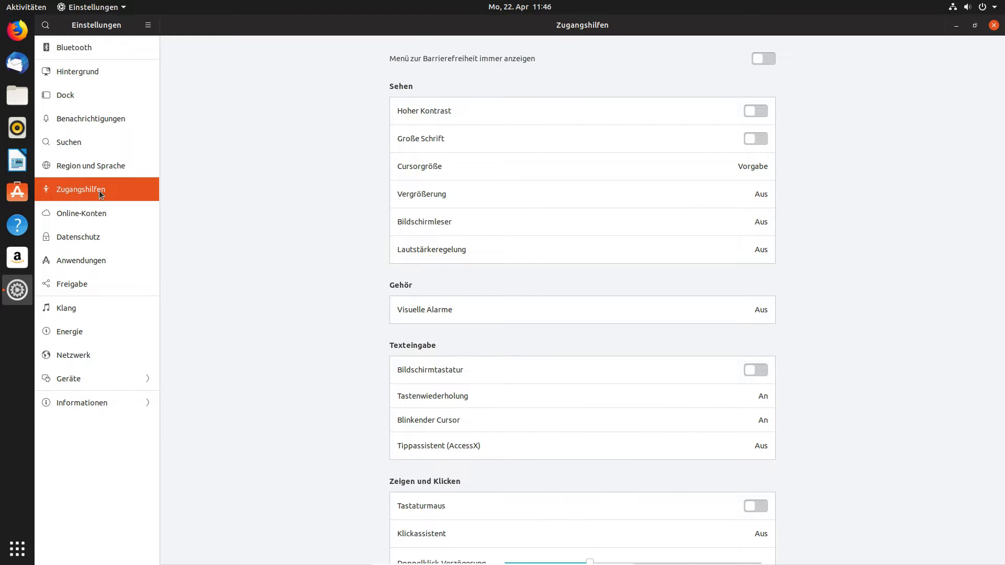
left_click(749, 110)
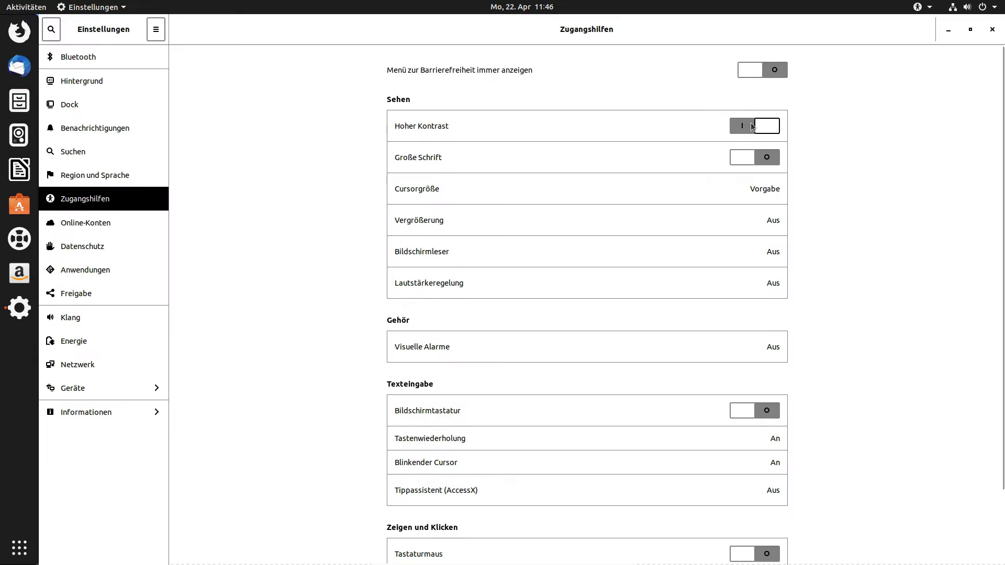
left_click(759, 158)
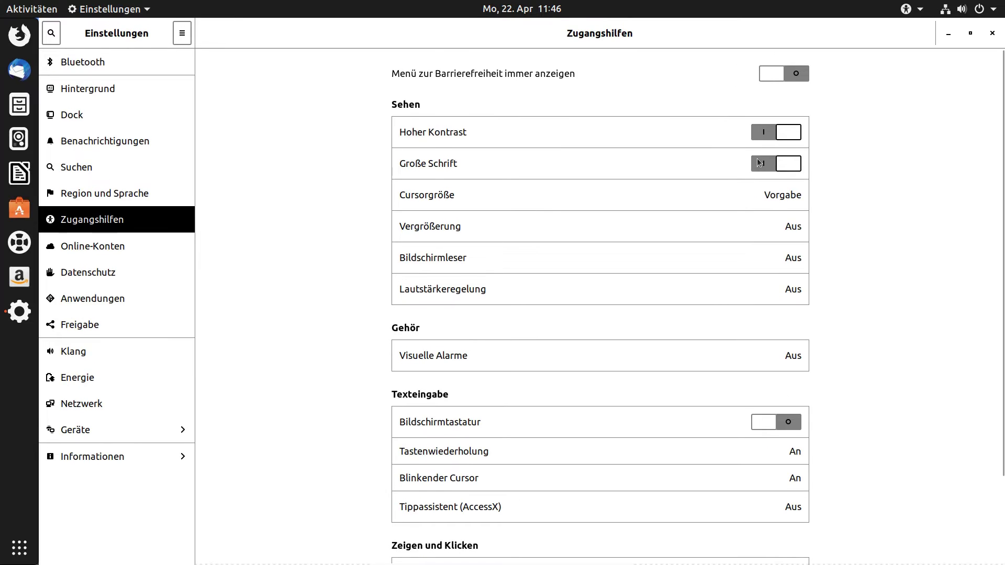
left_click(749, 144)
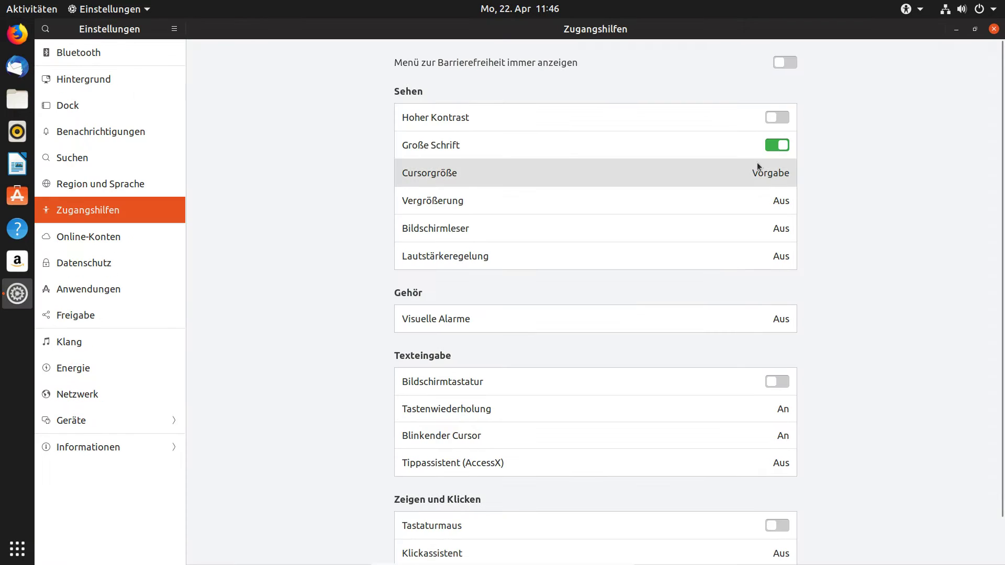
left_click(783, 147)
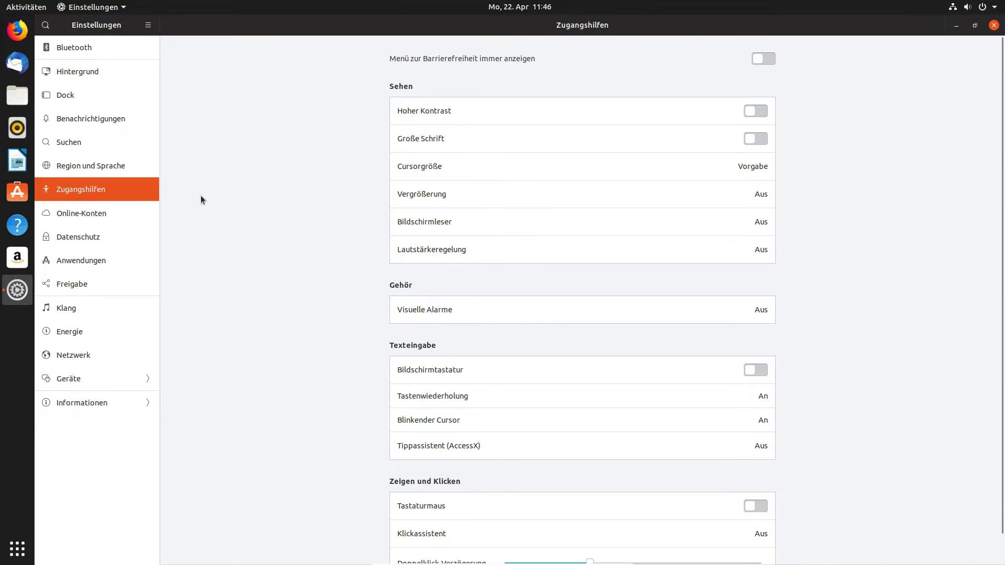
left_click(123, 218)
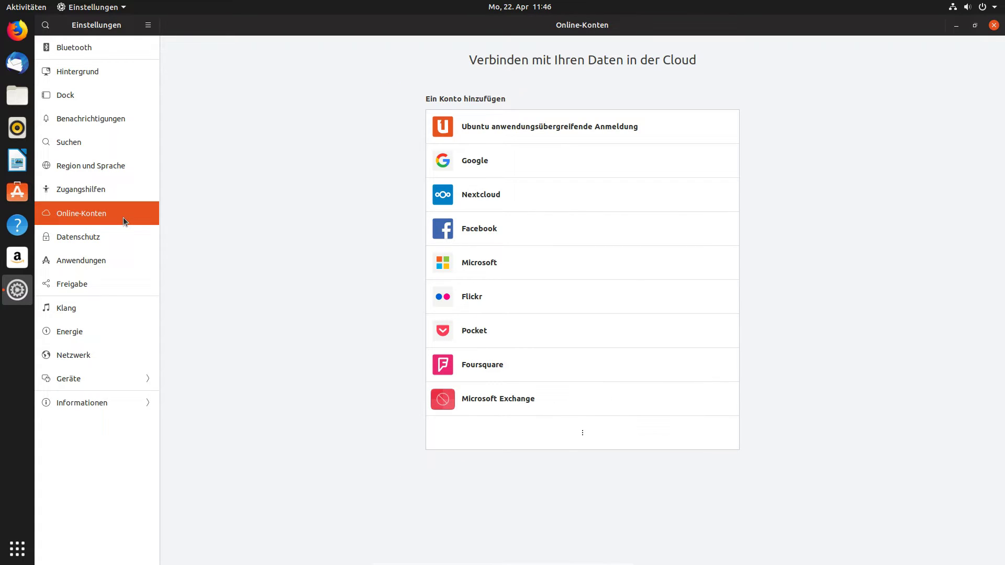
In Datenschutz, view the Bildschirmsperre and Papierkorb options without changing them.
left_click(121, 237)
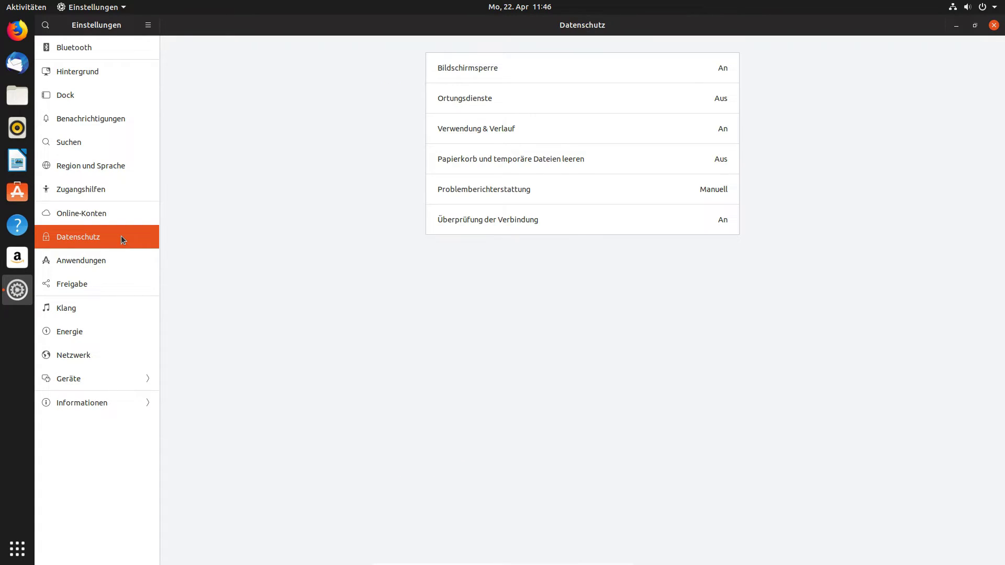
left_click(511, 67)
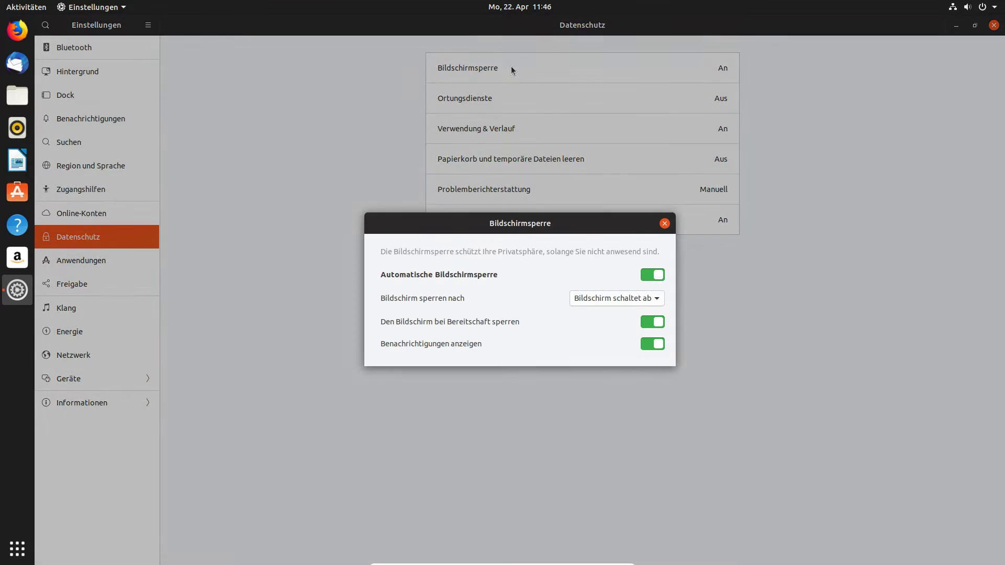
left_click(665, 225)
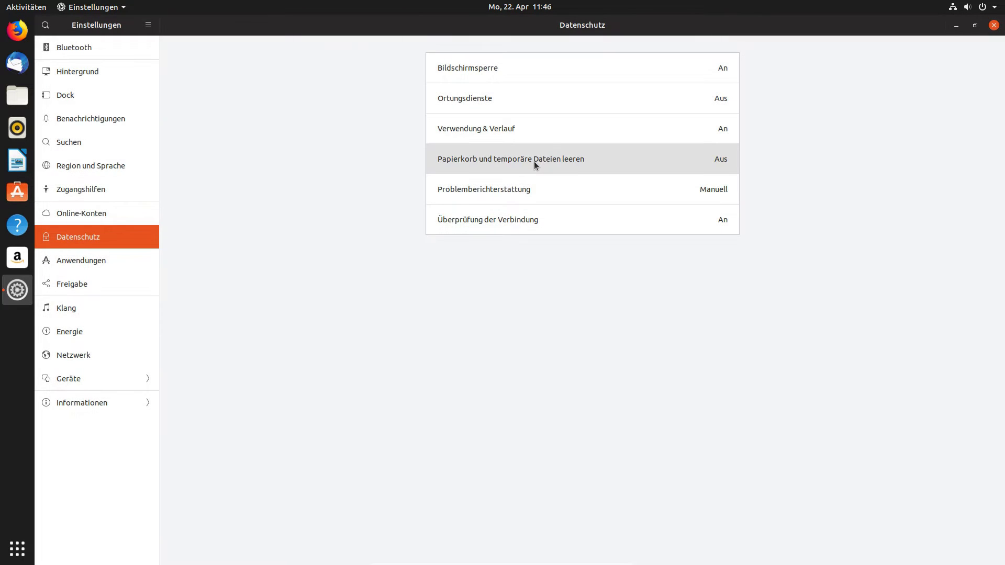
left_click(534, 161)
left_click(630, 214)
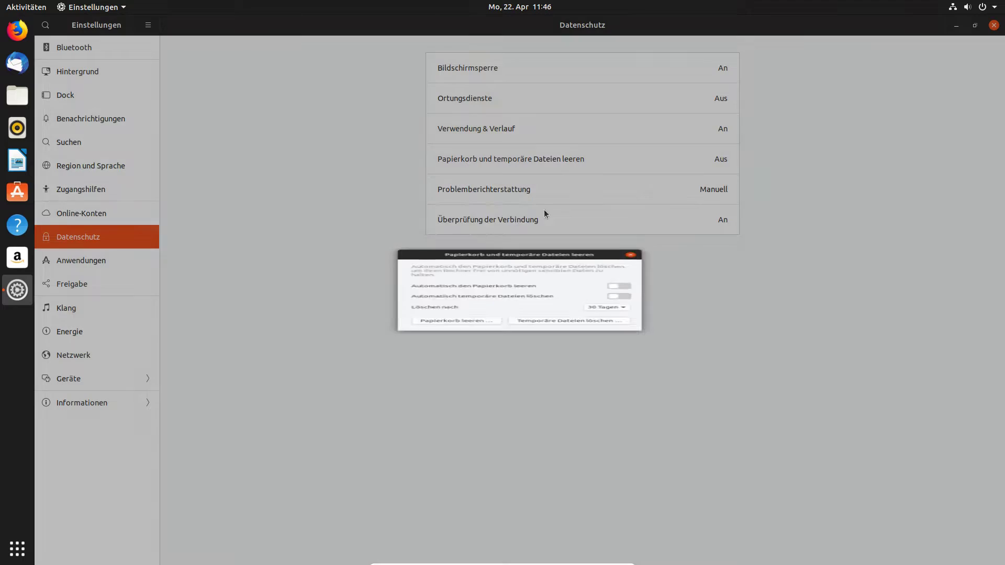
Browse the Aufgaben, Bildbetrachter and Bildschirmfoto entries under Anwendungen.
left_click(102, 268)
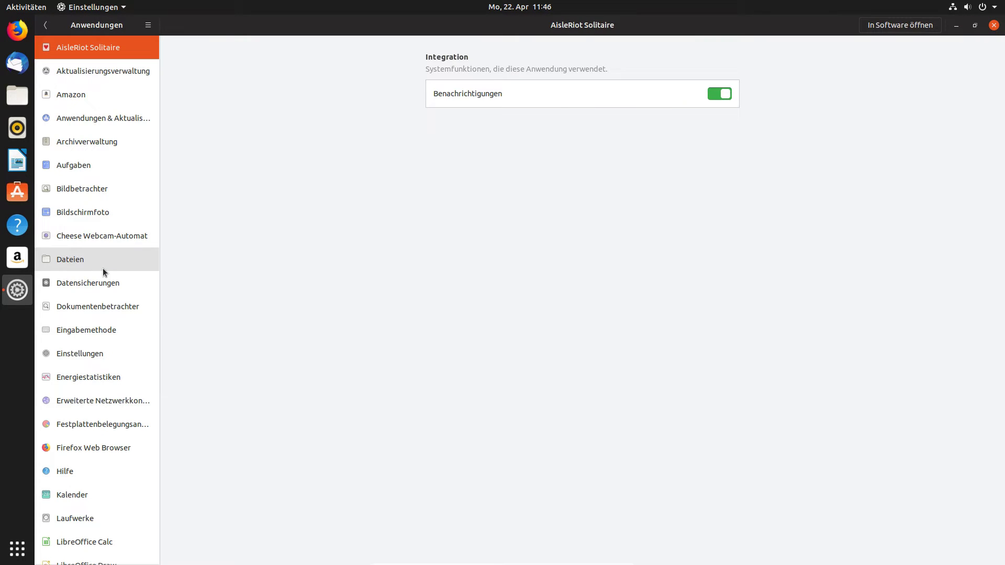
left_click(79, 164)
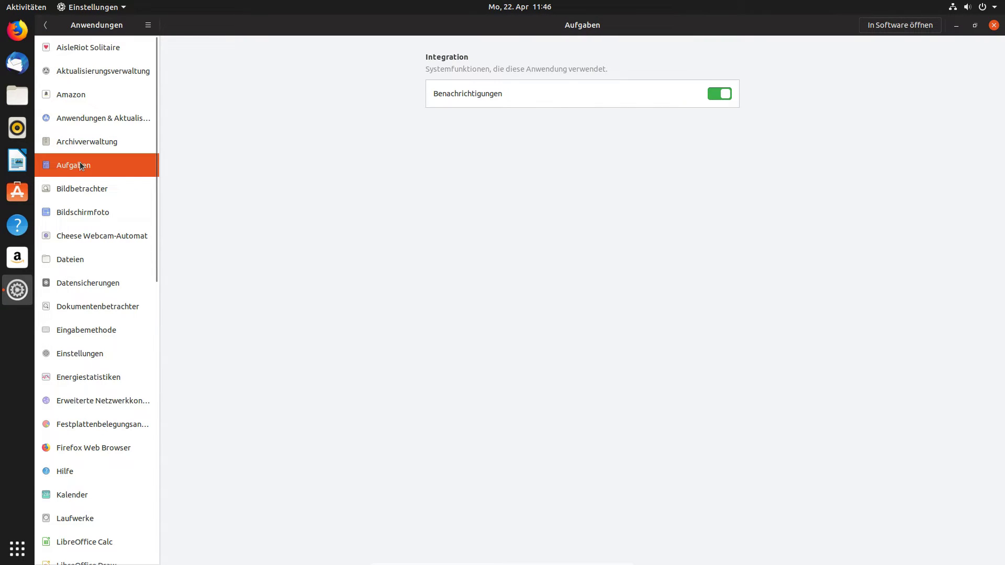
left_click(90, 186)
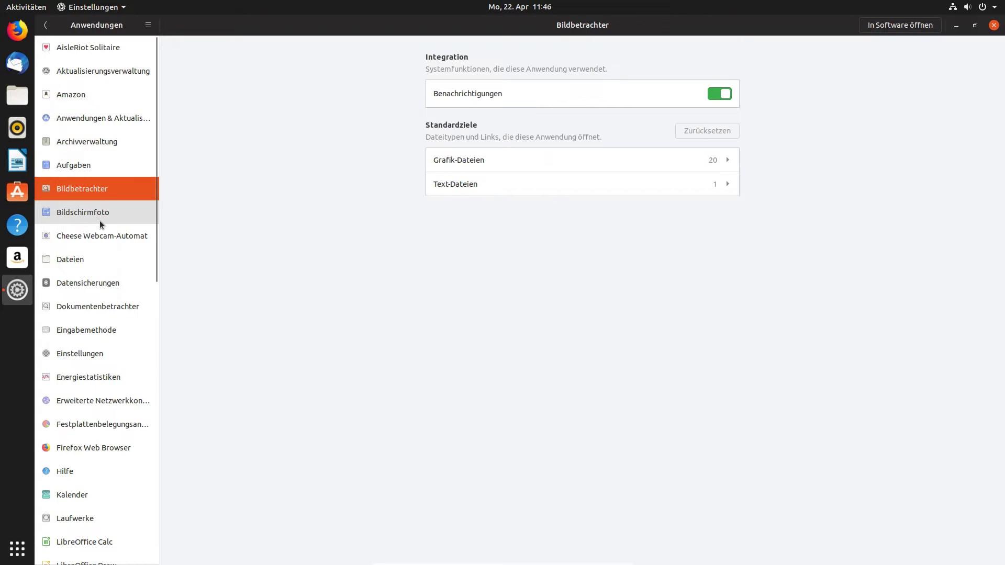
left_click(100, 222)
scroll(102, 257, "down", 3)
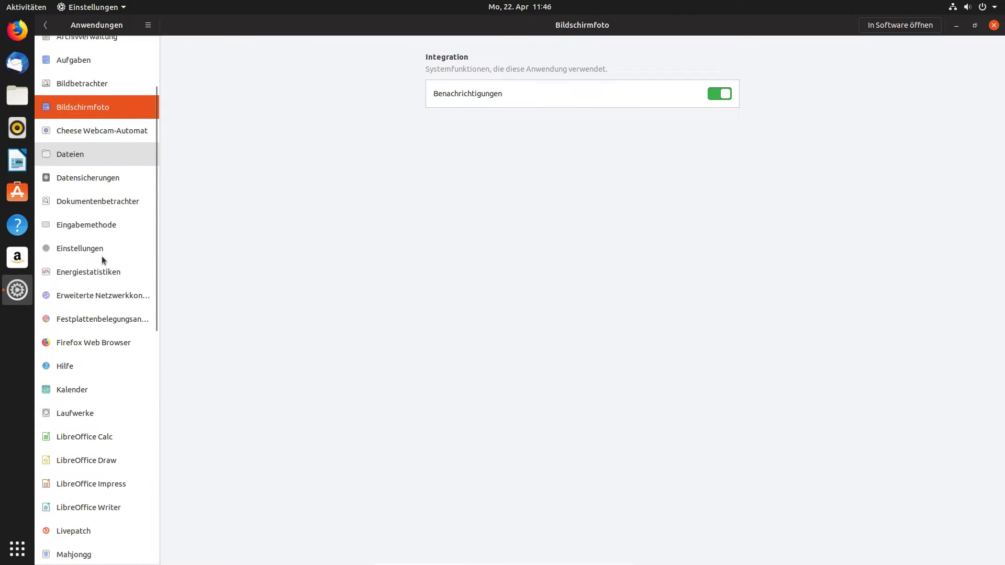
scroll(105, 276, "down", 15)
scroll(104, 276, "up", 10)
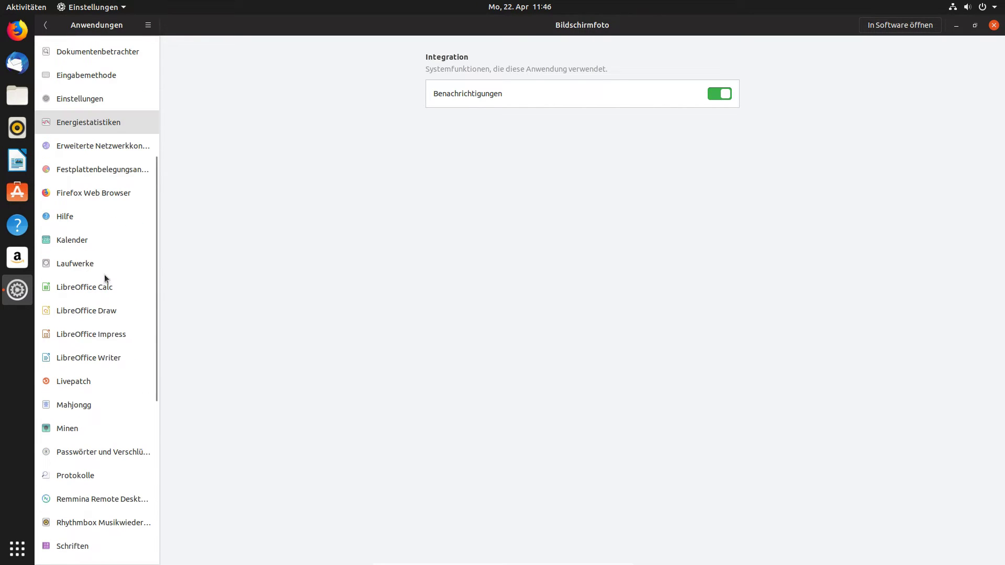
View Laufwerke, LibreOffice Calc, Firefox and Erweiterte Netzwerkkonfiguration settings, then open Freigabe.
left_click(95, 268)
left_click(95, 288)
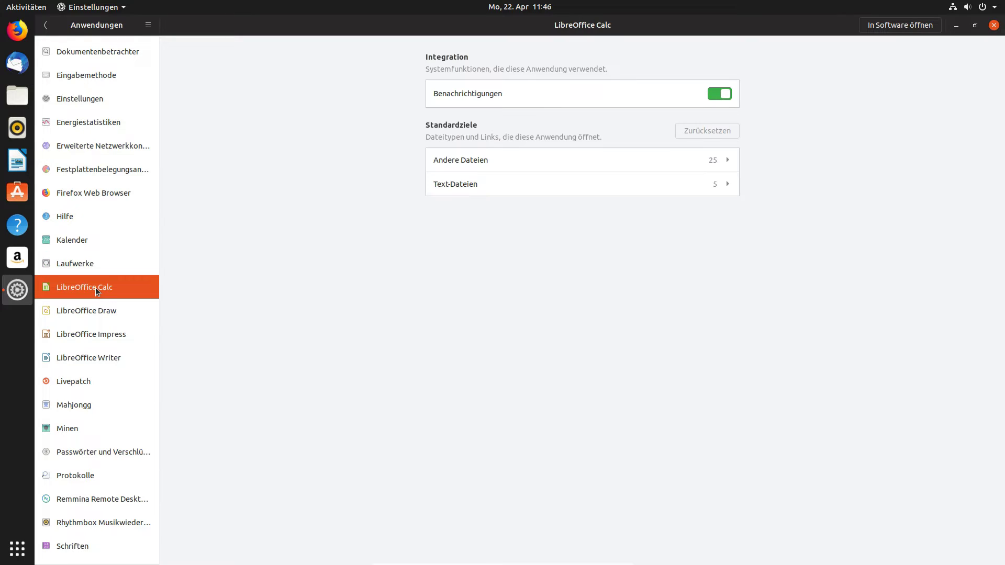
left_click(92, 196)
left_click(97, 142)
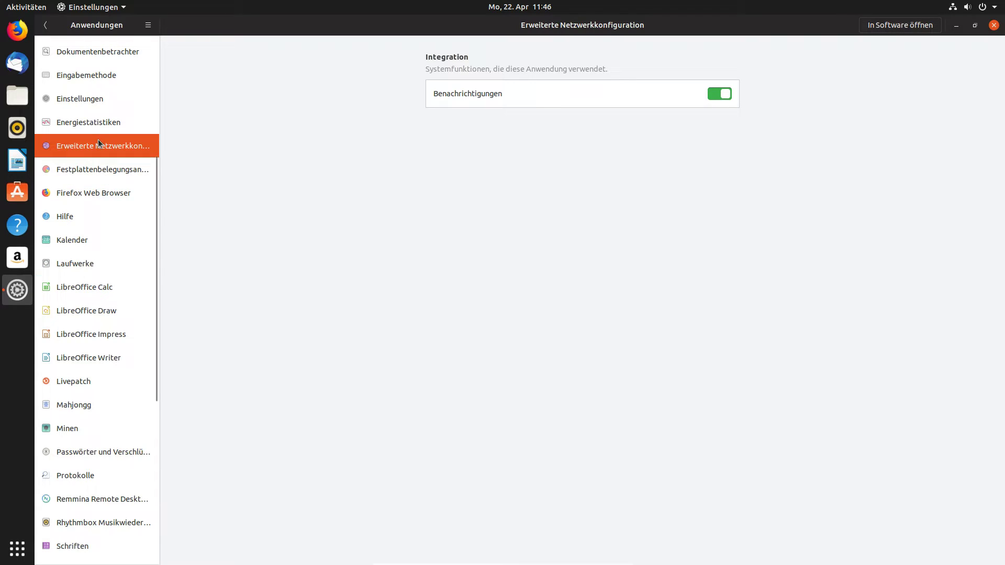
left_click(46, 25)
left_click(85, 287)
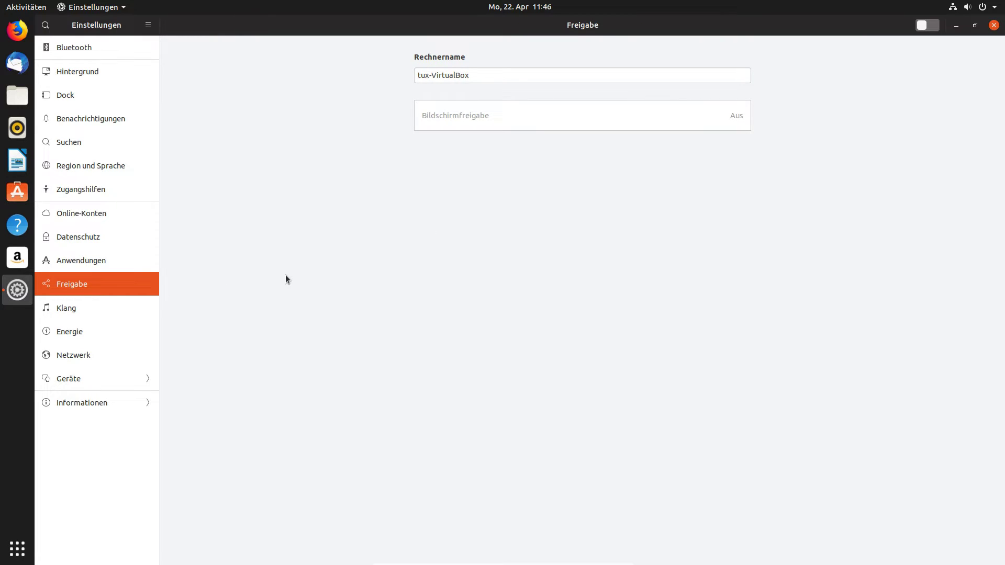
In Klang, raise the system volume and toggle Übersteuerung on and back off.
left_click(112, 317)
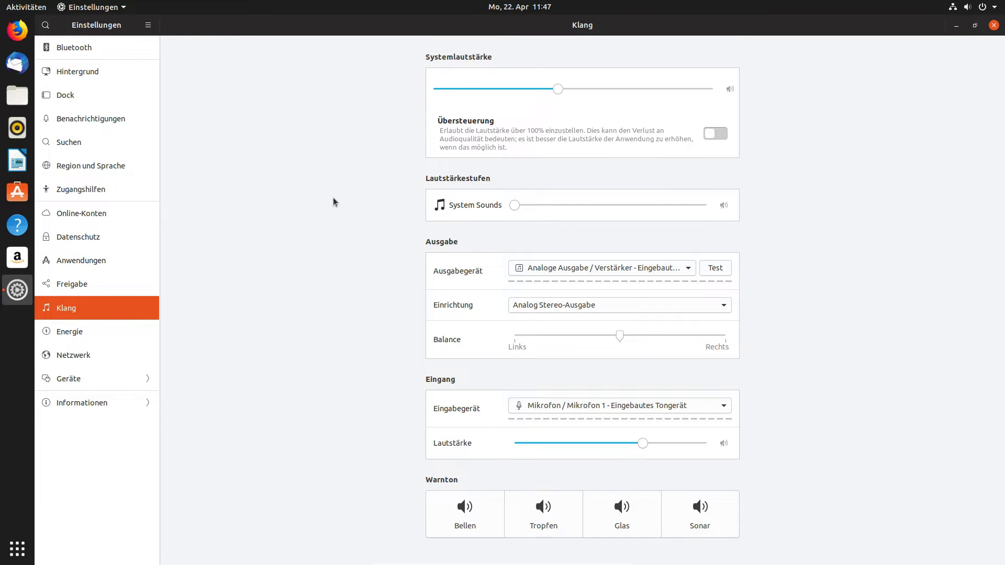
mouse_move(558, 89)
left_mouse_down()
mouse_move(693, 89)
mouse_move(586, 102)
left_mouse_up()
left_click(710, 135)
left_click_drag(533, 85, 565, 108)
left_click(717, 133)
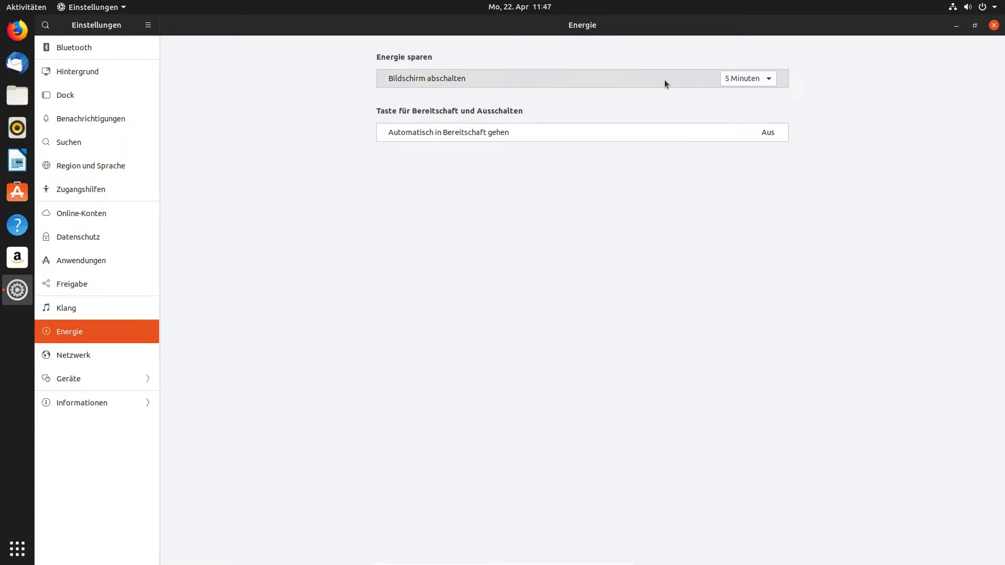
In Energie, set Bildschirm abschalten to Nie and leave automatic suspend off.
left_click(751, 79)
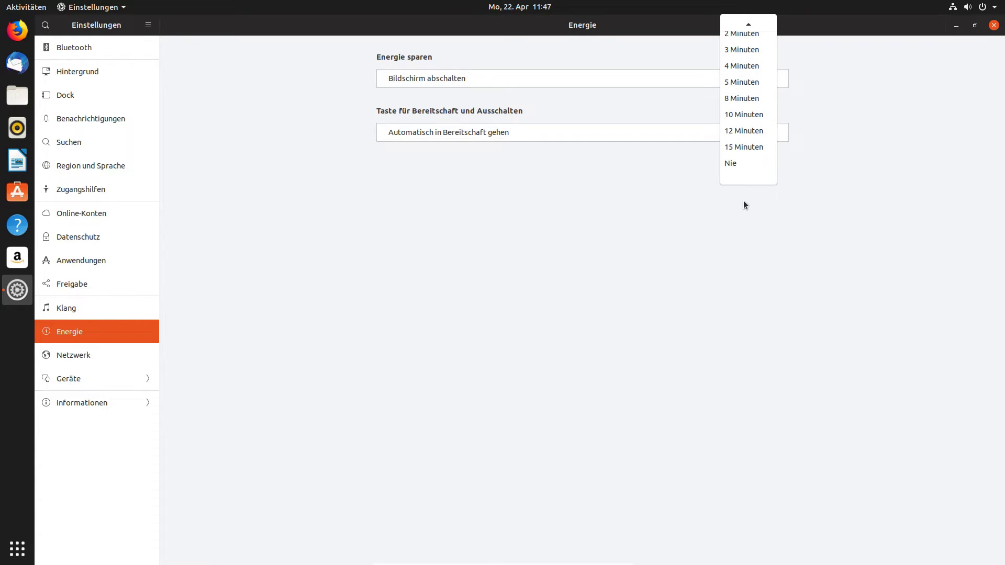
left_click(748, 161)
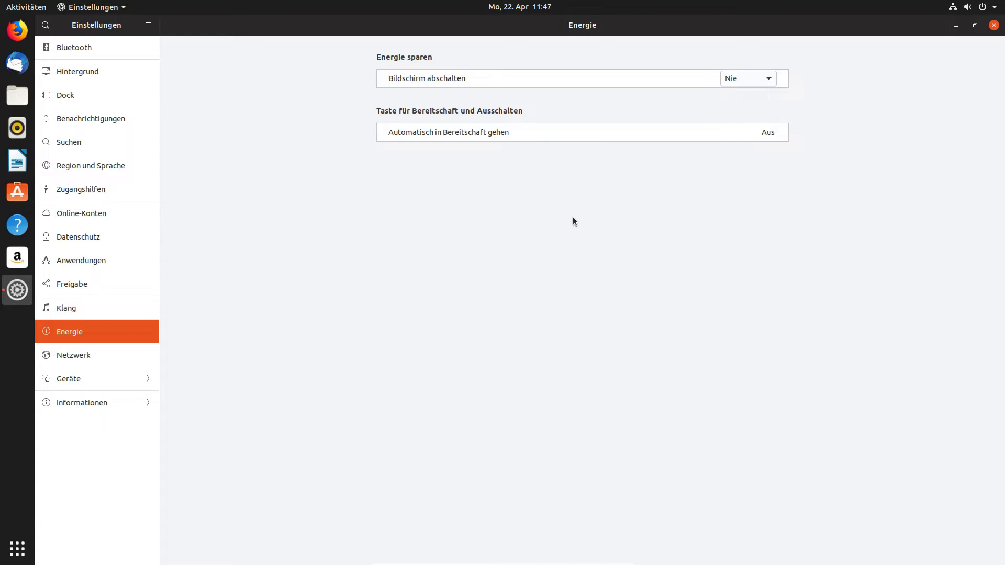
left_click(733, 138)
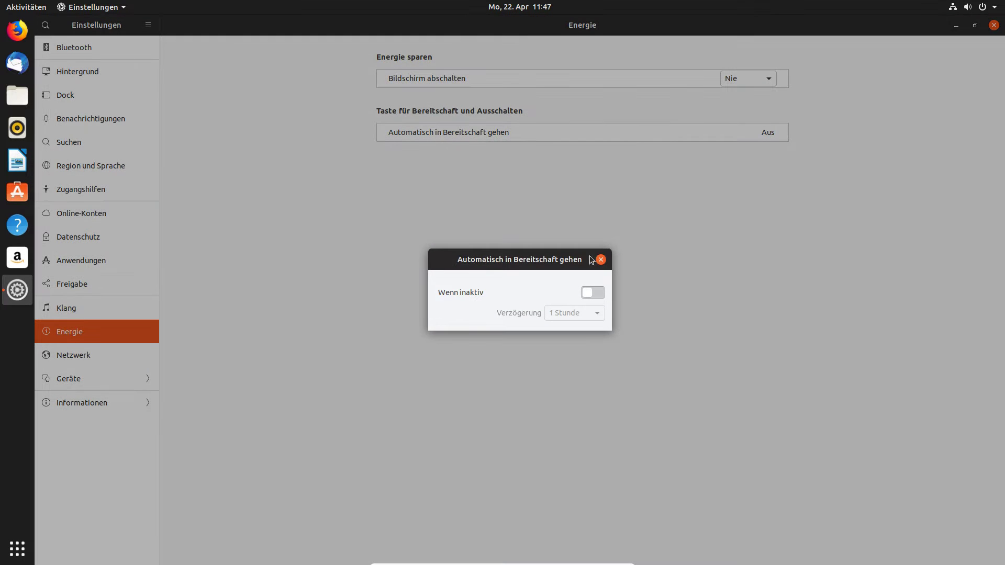
left_click(598, 298)
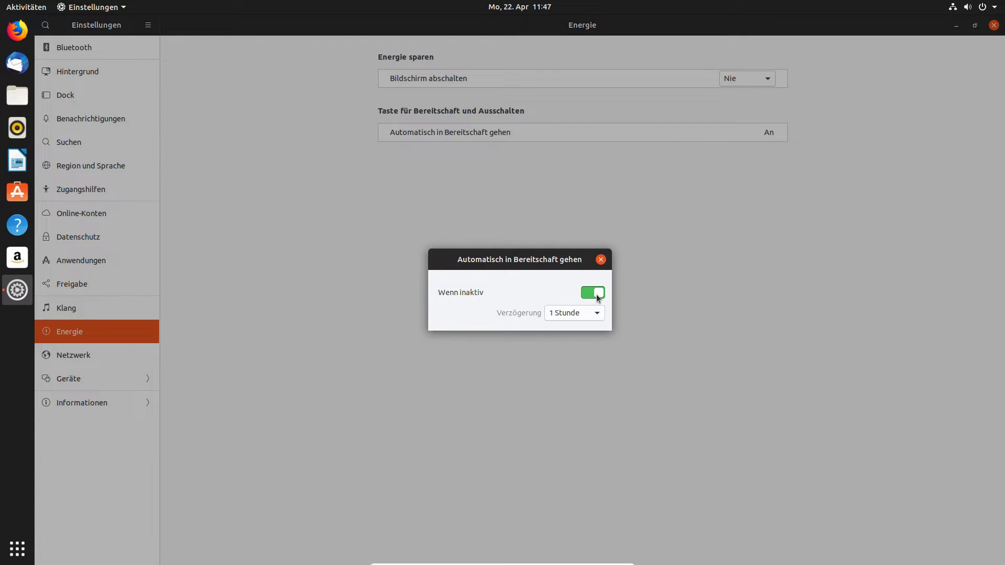
left_click(597, 314)
left_click(586, 295)
left_click(595, 289)
left_click(601, 259)
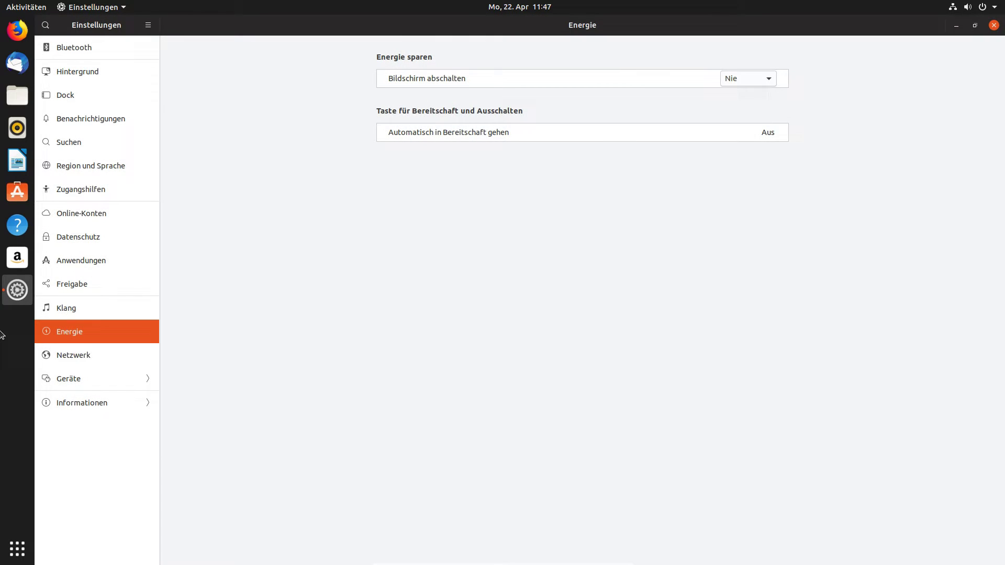
On the Netzwerk page, start adding a VPN connection and cancel it.
left_click(97, 362)
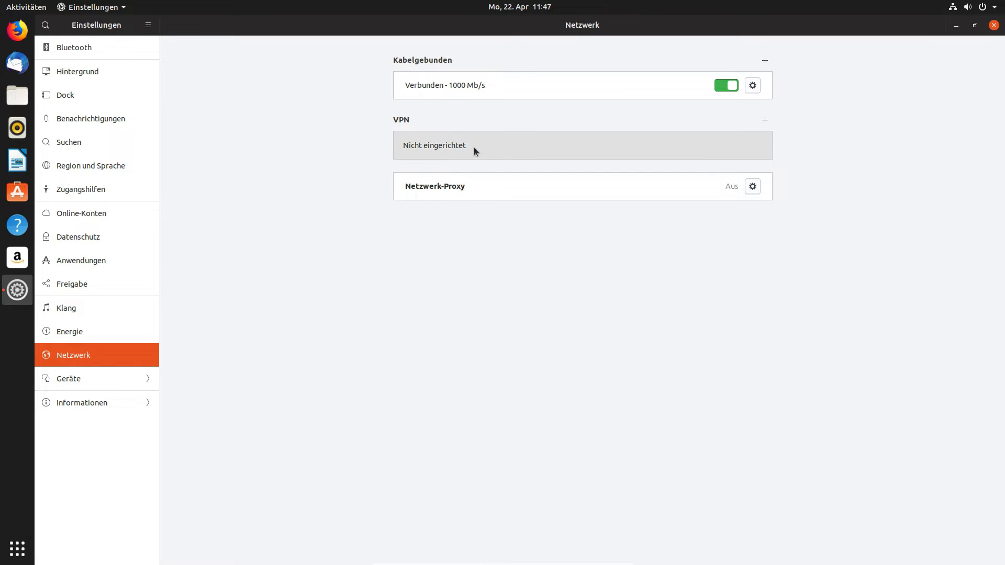
left_click(765, 121)
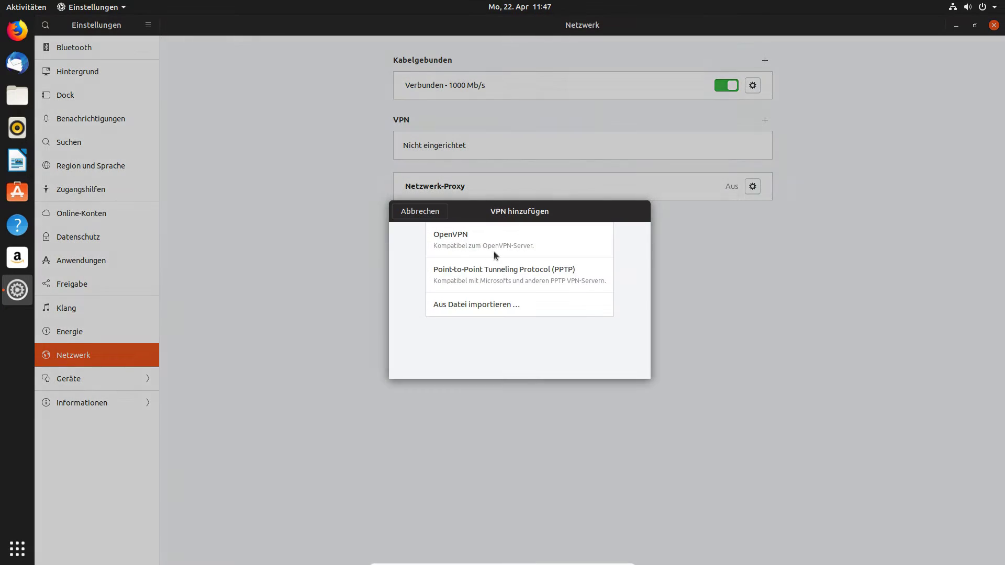
left_click(419, 213)
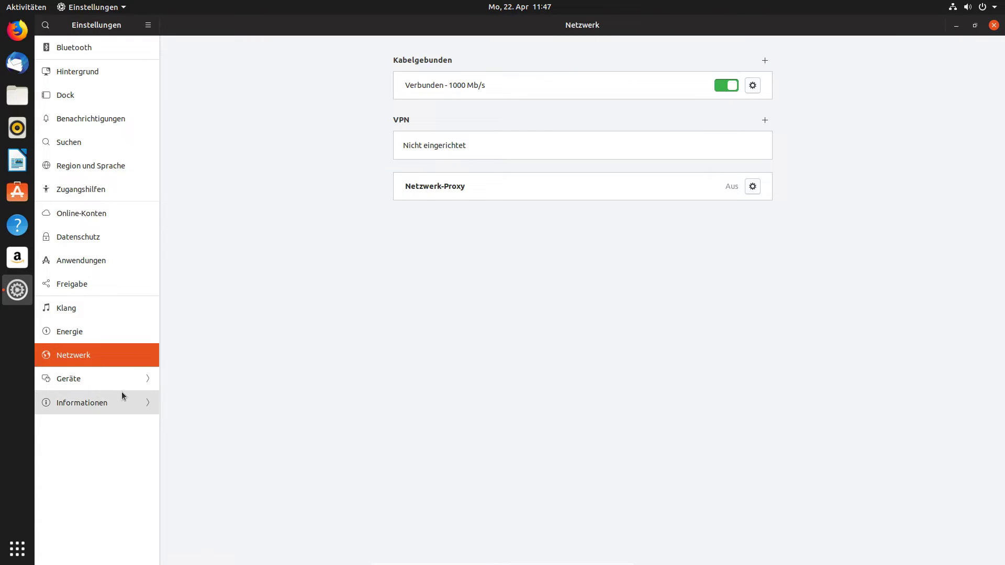
On the Geräte display page, view the screen resolutions and leave them unchanged.
left_click(112, 383)
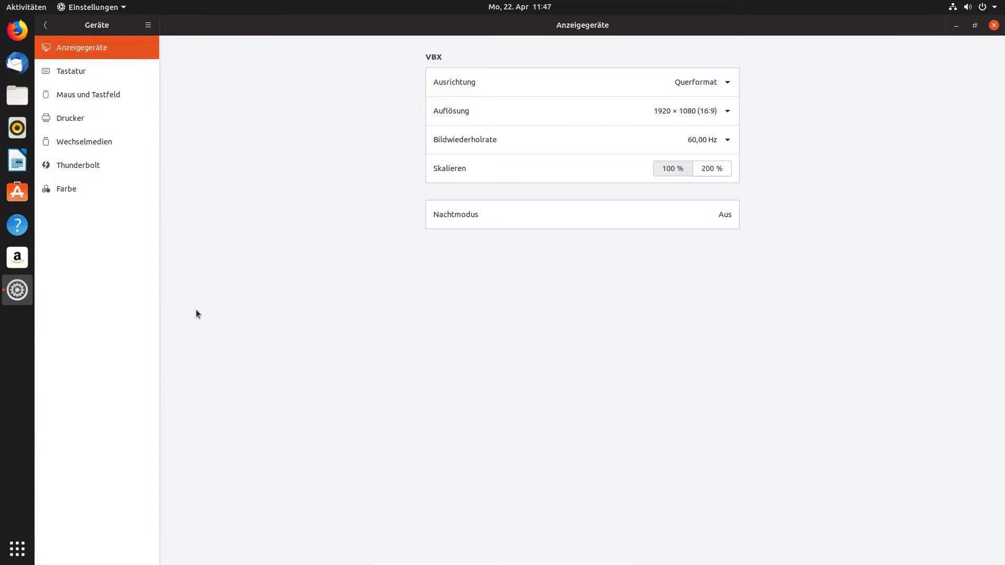
left_click(539, 101)
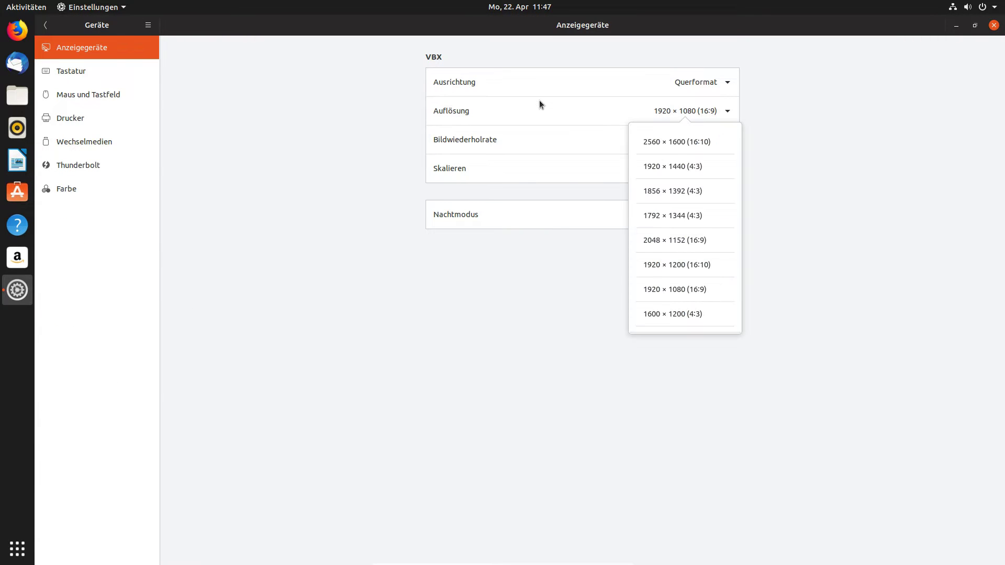
left_click(281, 193)
Start reassigning the window-screenshot-to-clipboard shortcut, then cancel without changing it.
left_click(110, 66)
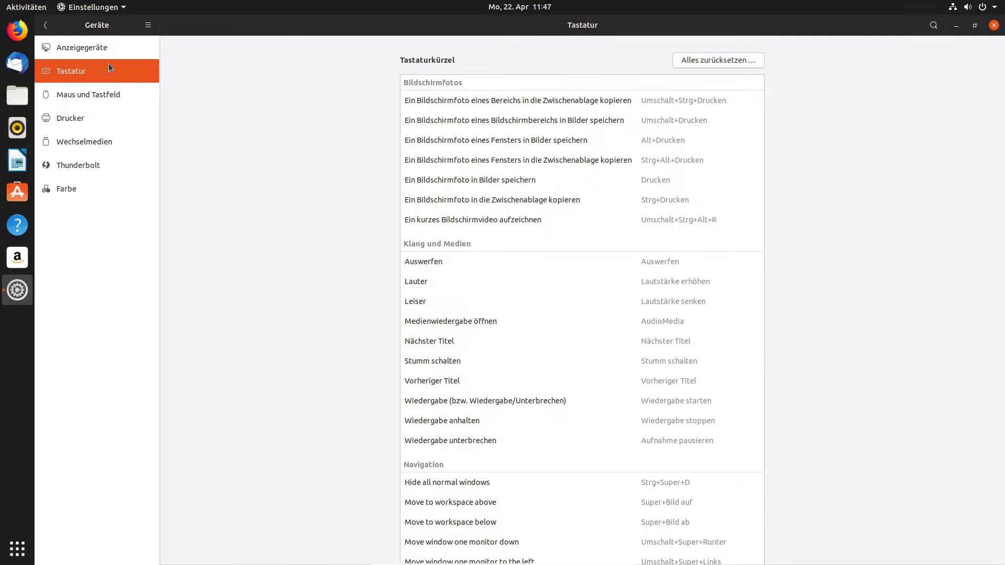
left_click(567, 165)
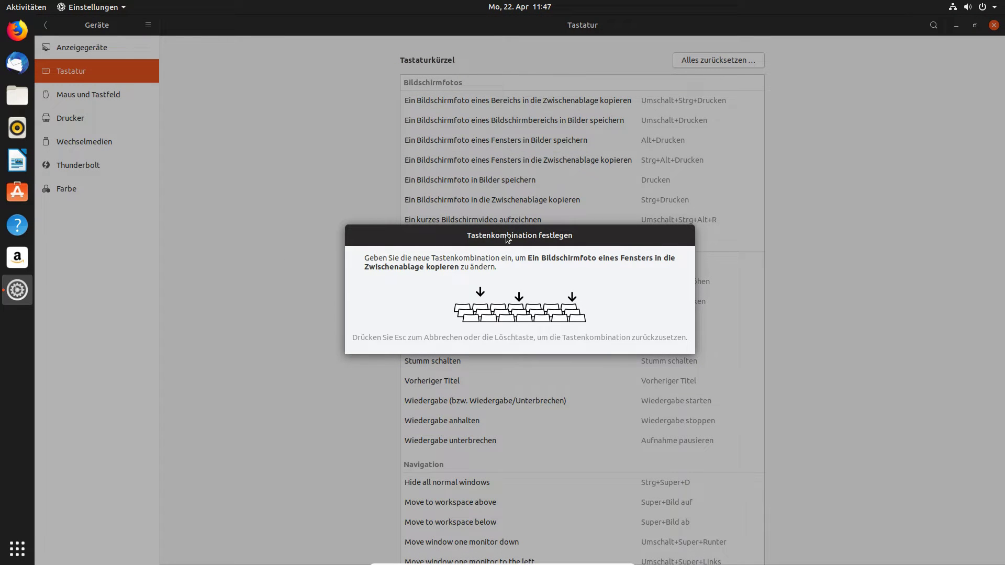
key("Escape")
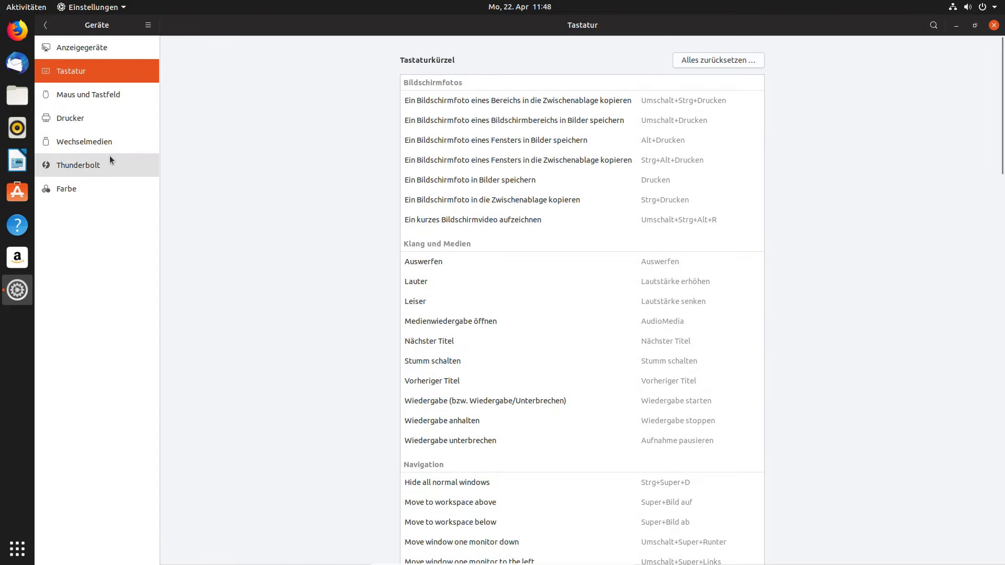
Toggle Primäre Taste between Rechts and Links, leave it on Links, then open Drucker.
left_click(83, 103)
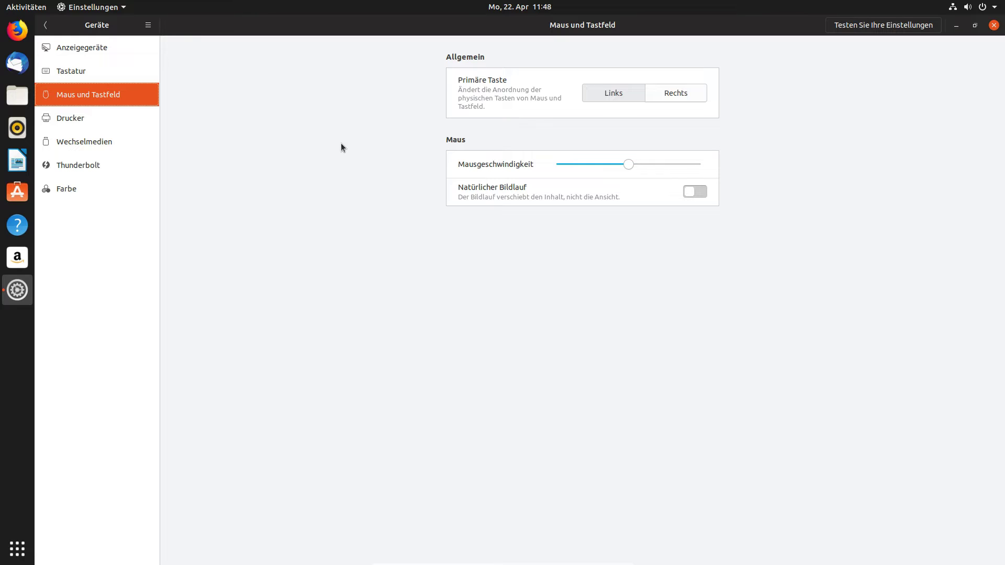
left_click(661, 95)
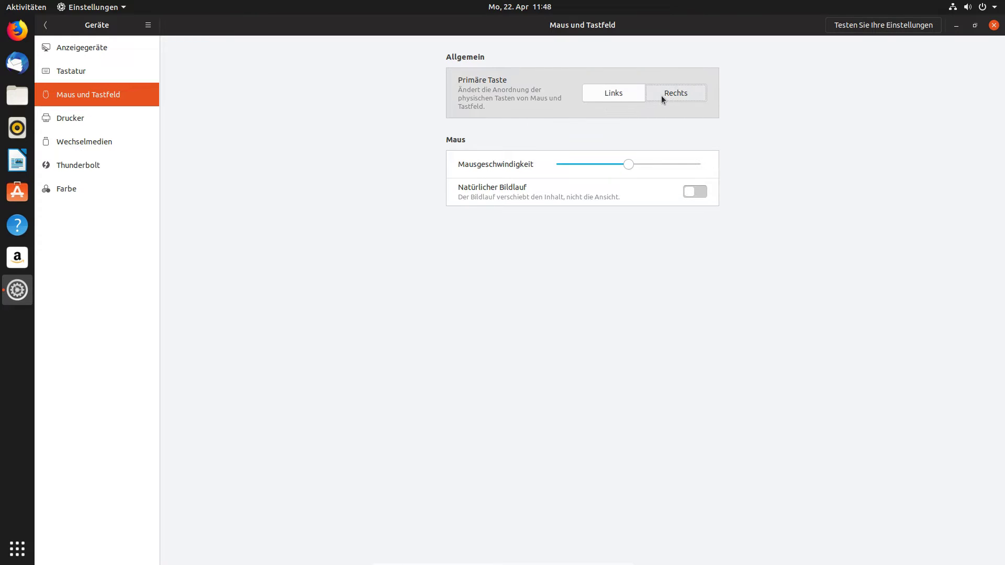
left_click(607, 93)
left_click(664, 92)
left_click(605, 98)
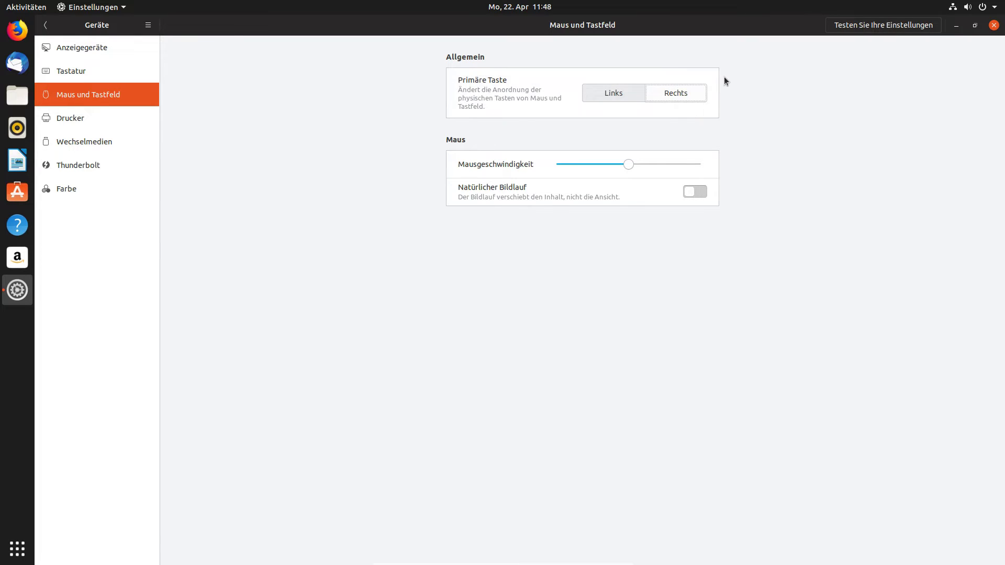
left_click(85, 119)
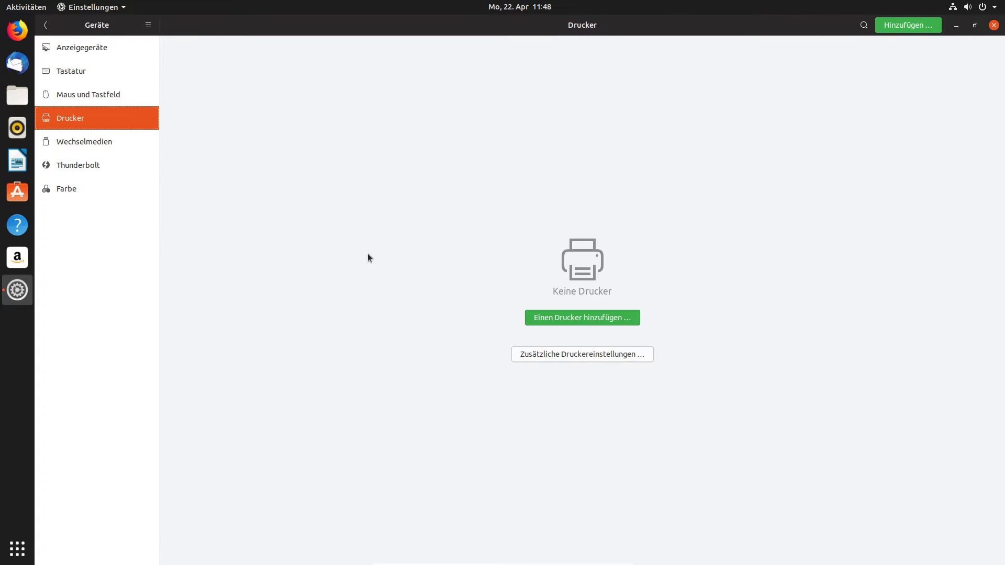
Add the CUPS-BRF-Printer from the list of found printers.
left_click(547, 319)
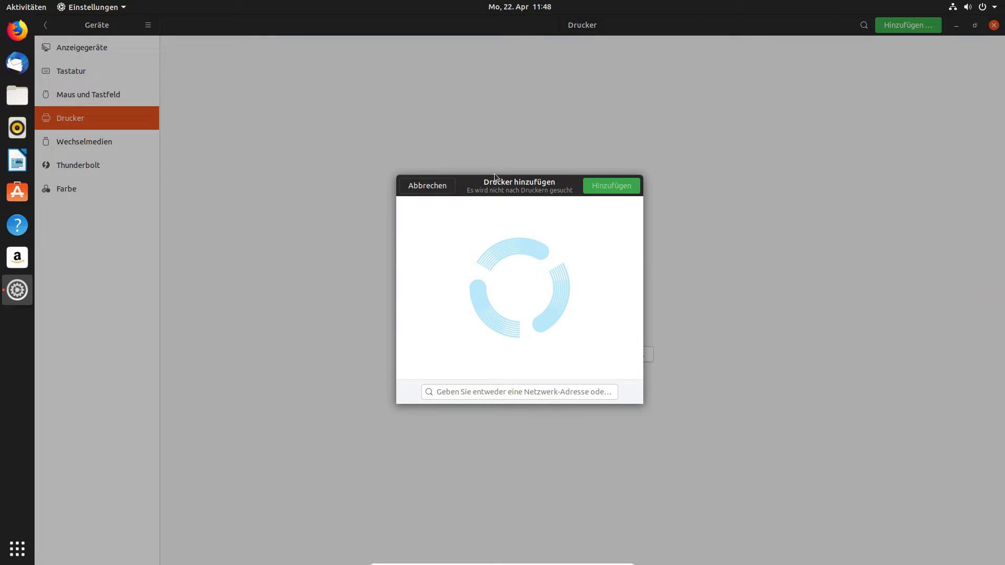
double_click(494, 176)
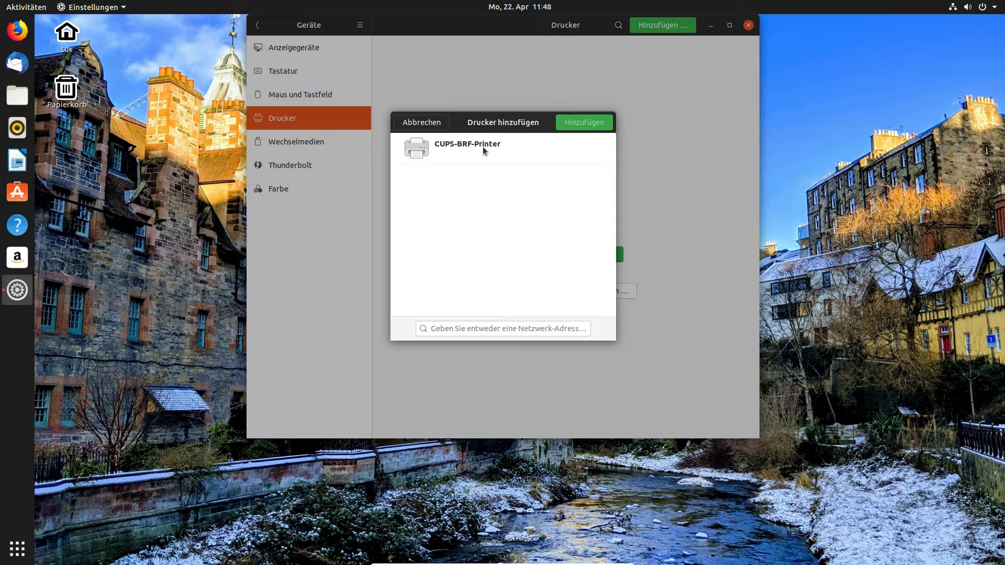
left_click(485, 152)
double_click(483, 149)
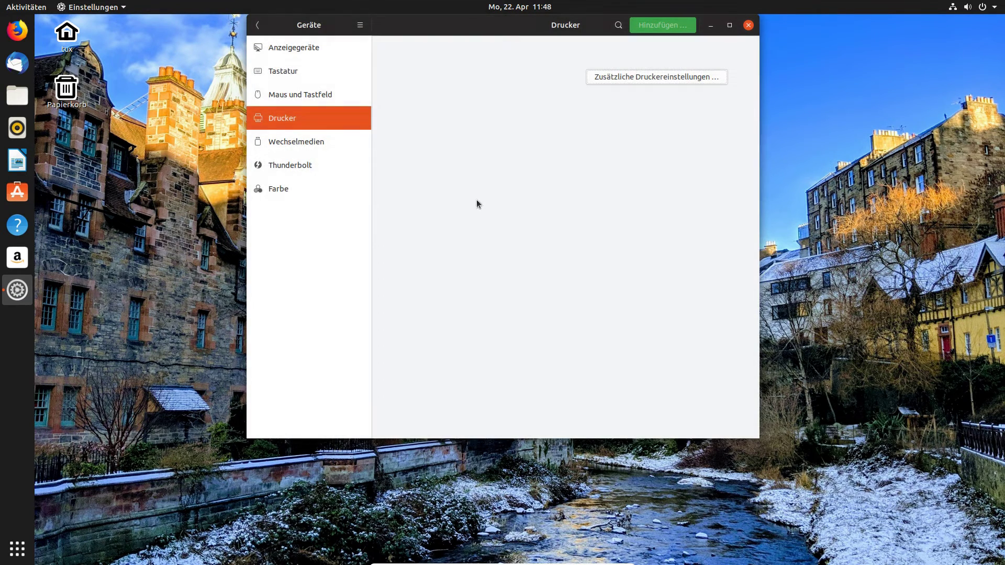
left_click(729, 26)
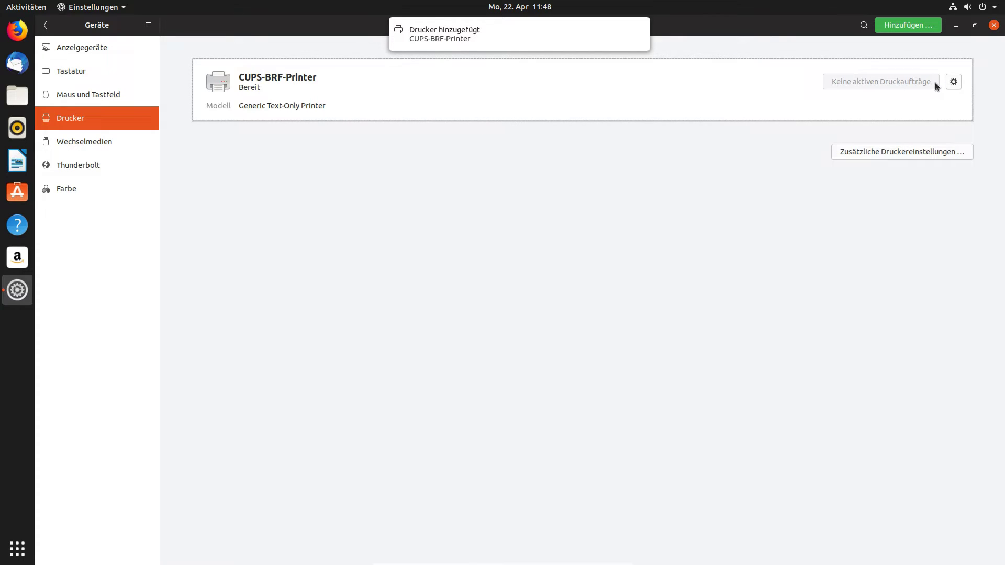
Browse the CUPS-BRF-Printer's print options, including installable and advanced text-printer tabs.
left_click(955, 81)
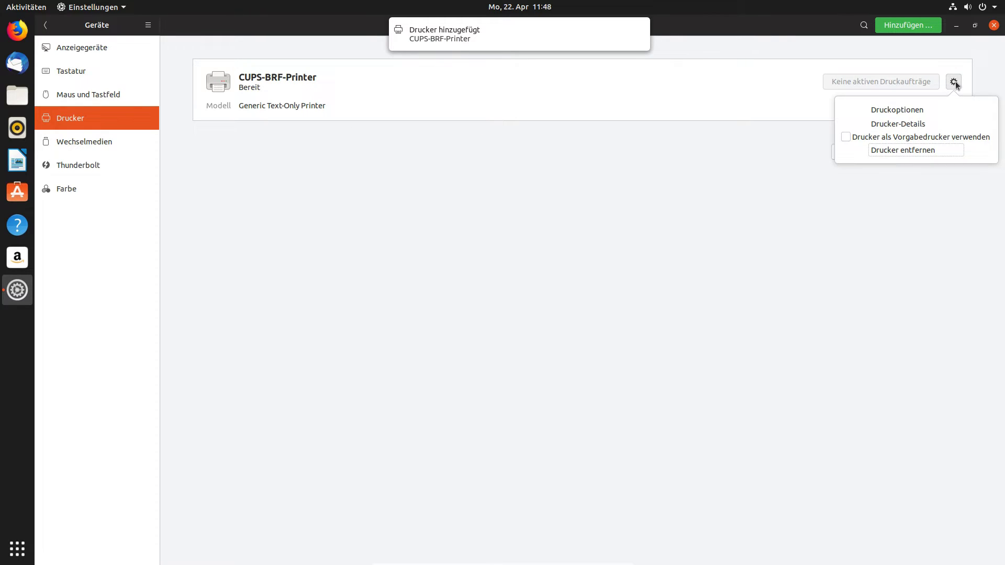
left_click(913, 111)
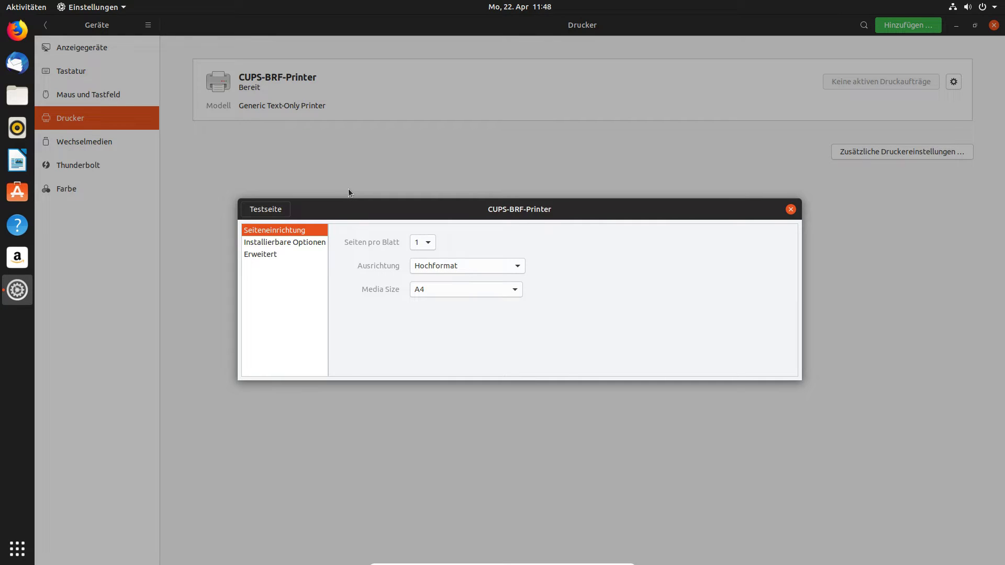
left_click(287, 243)
left_click(289, 256)
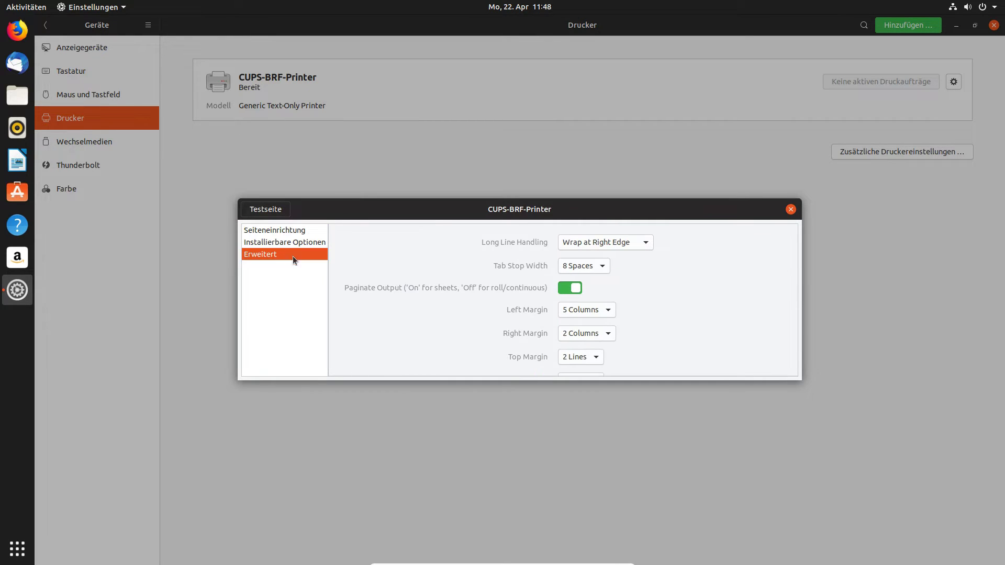
left_click(791, 210)
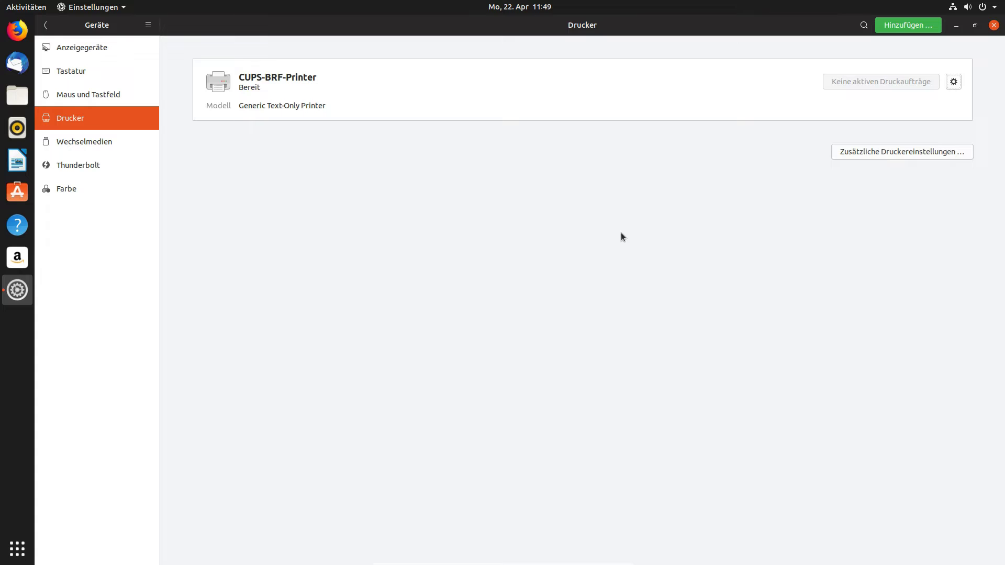
Remove the CUPS-BRF-Printer and dismiss the deletion notice.
left_click(954, 82)
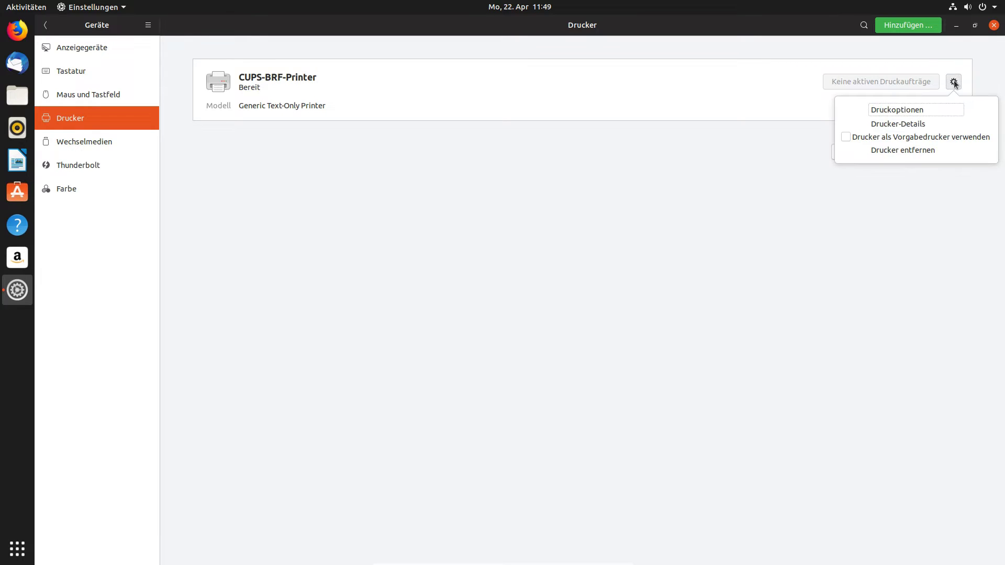
left_click(905, 151)
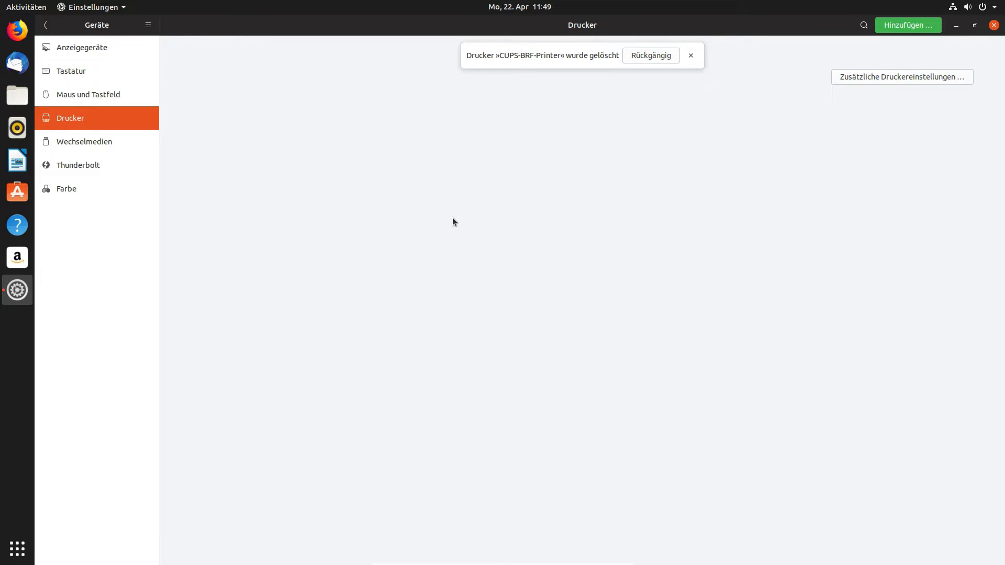
left_click(689, 57)
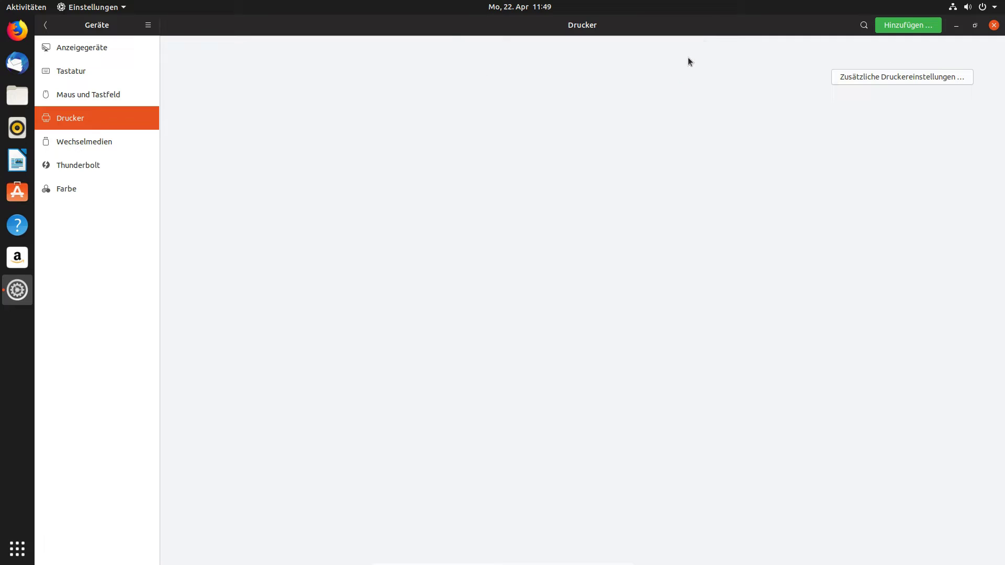
In Removable Media, switch DVD-Video to Videos, then back to Ask what to do.
left_click(95, 142)
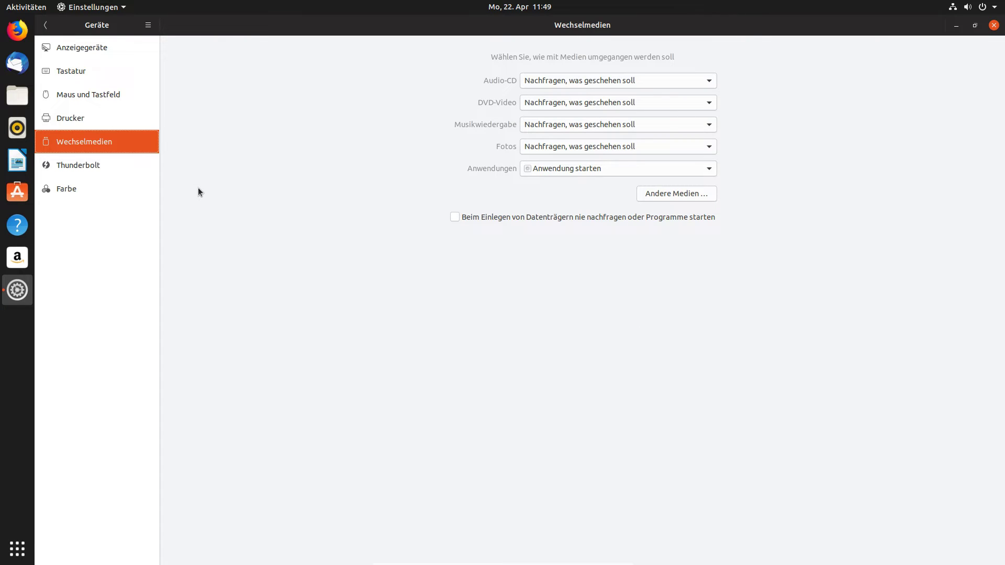
left_click(584, 102)
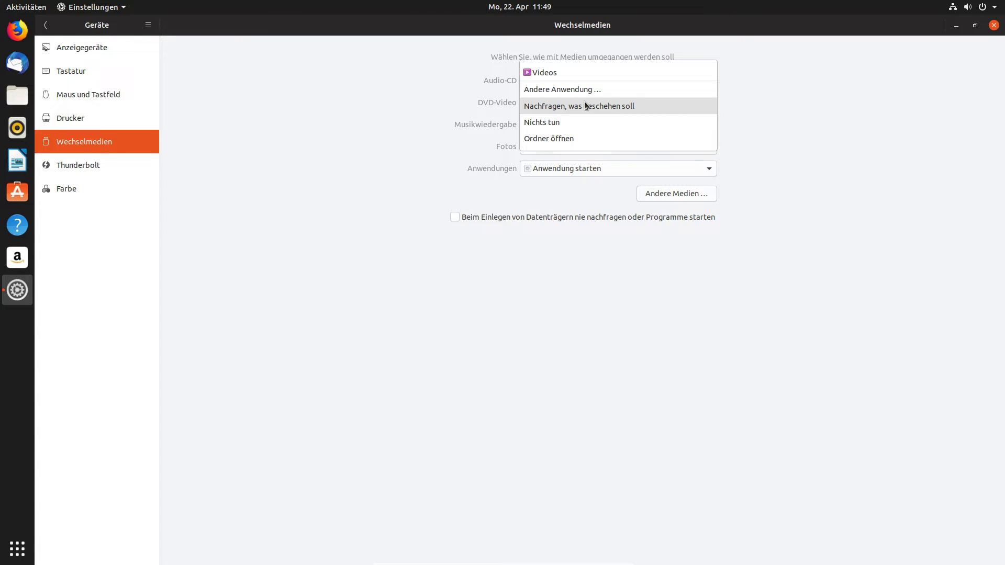
left_click(584, 102)
left_click(584, 102)
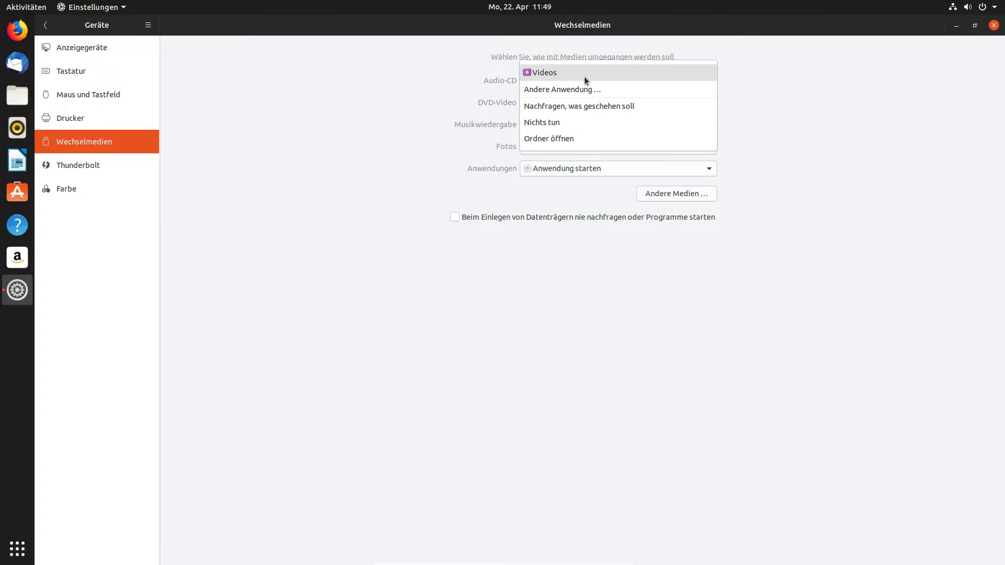
left_click(584, 77)
left_click(580, 102)
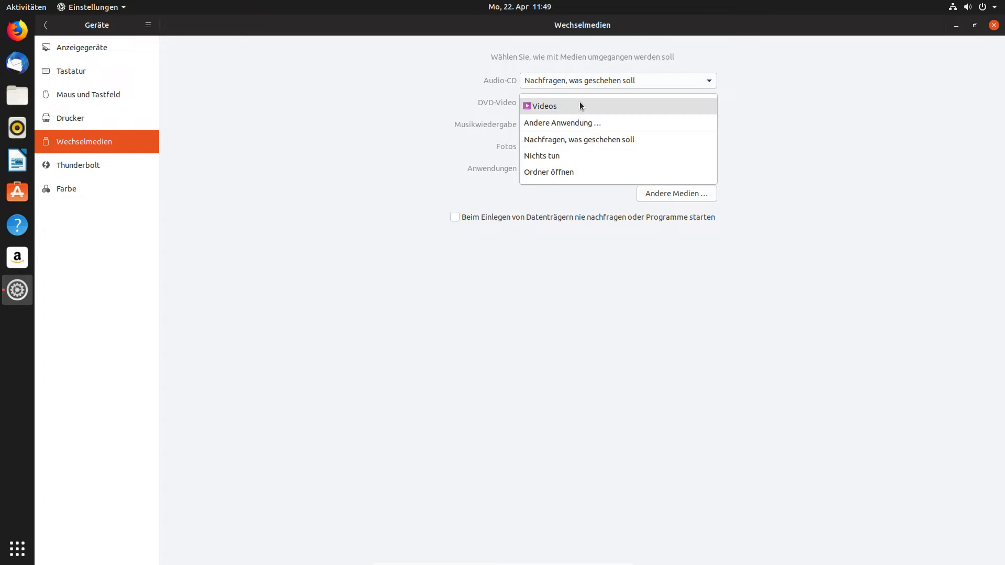
left_click(580, 139)
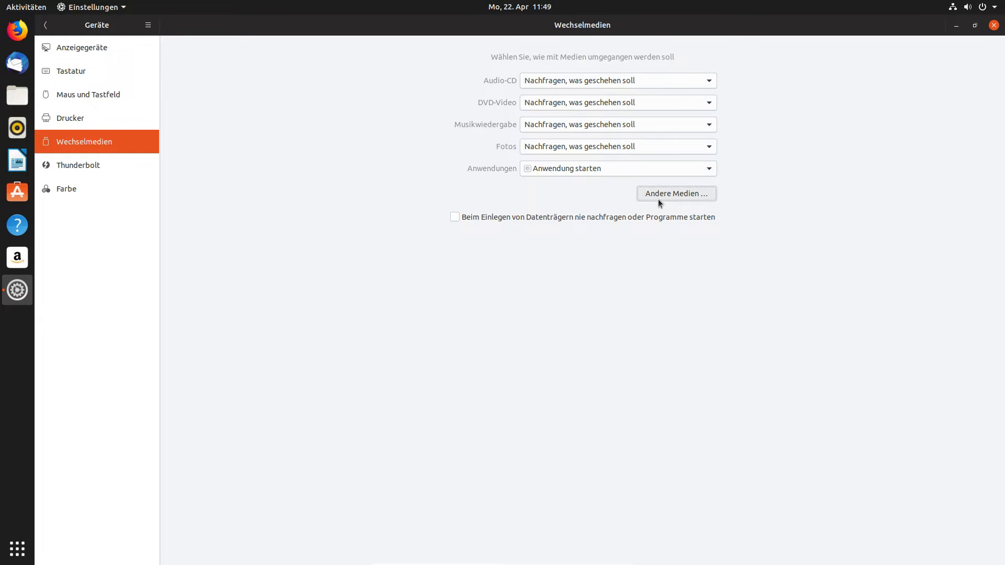
Check the Other Media settings and Thunderbolt page, then open the Colour page.
left_click(658, 196)
left_click(634, 256)
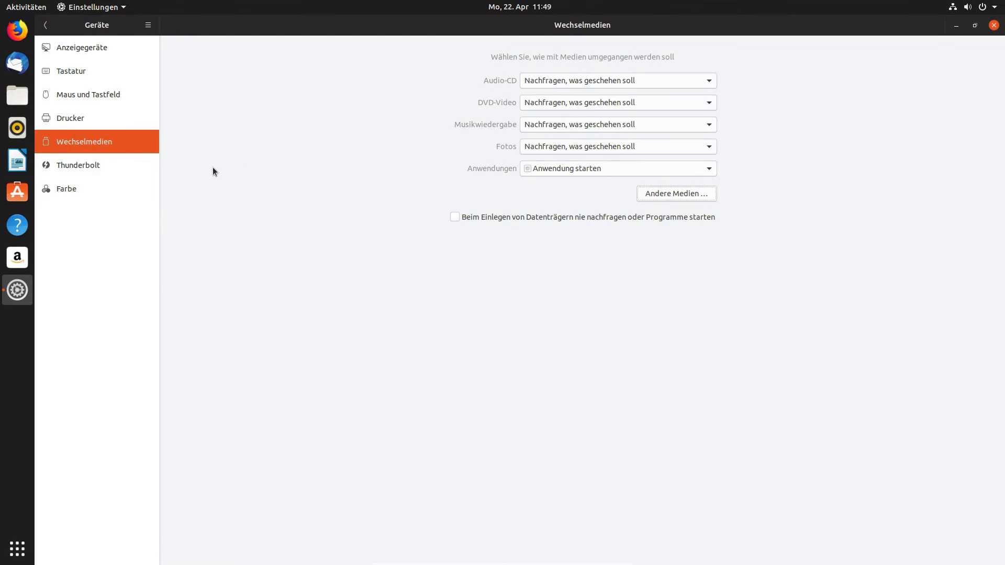
left_click(125, 165)
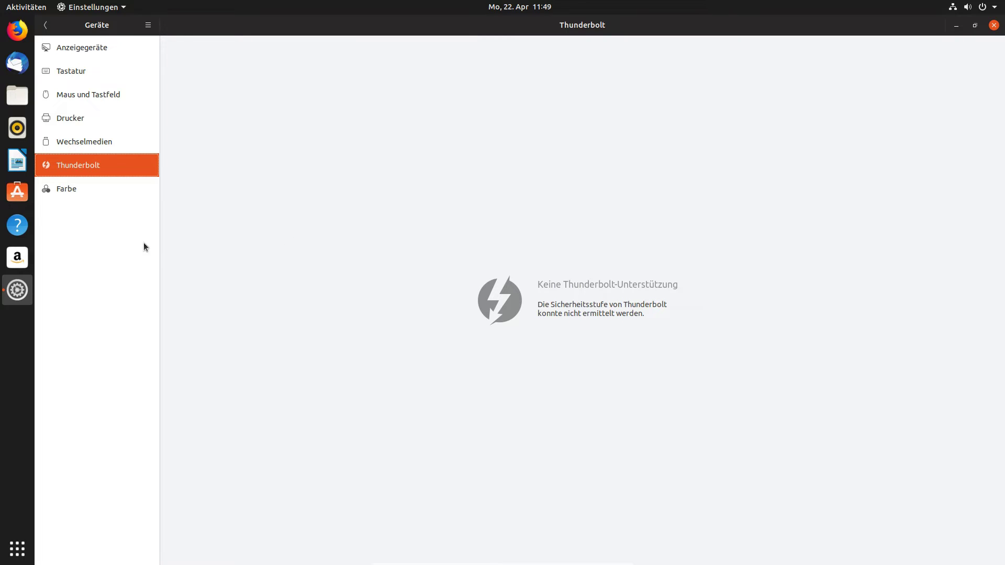
left_click(110, 193)
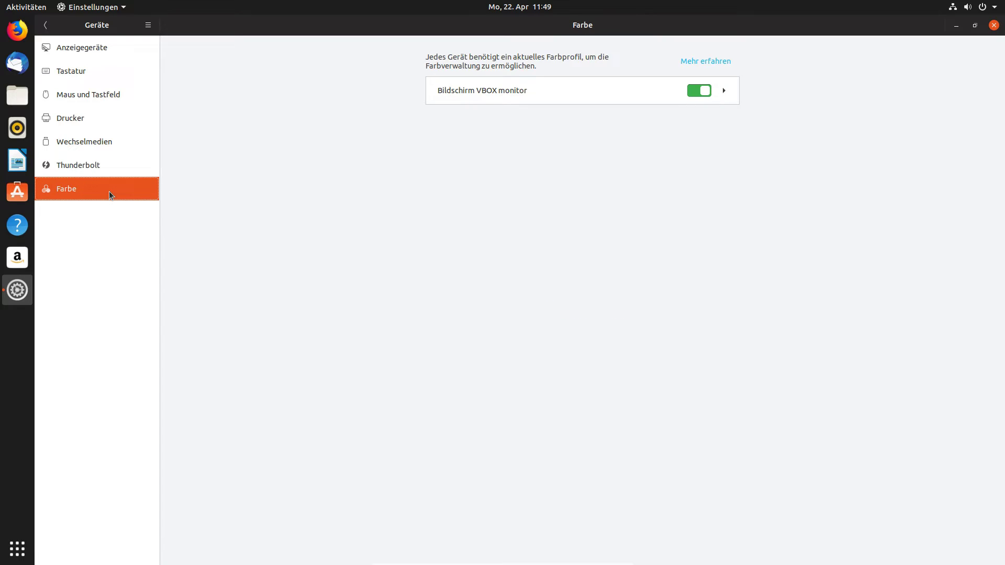
Open the Info page and highlight the 3,8 GiB memory and i7-8700K processor values.
left_click(45, 24)
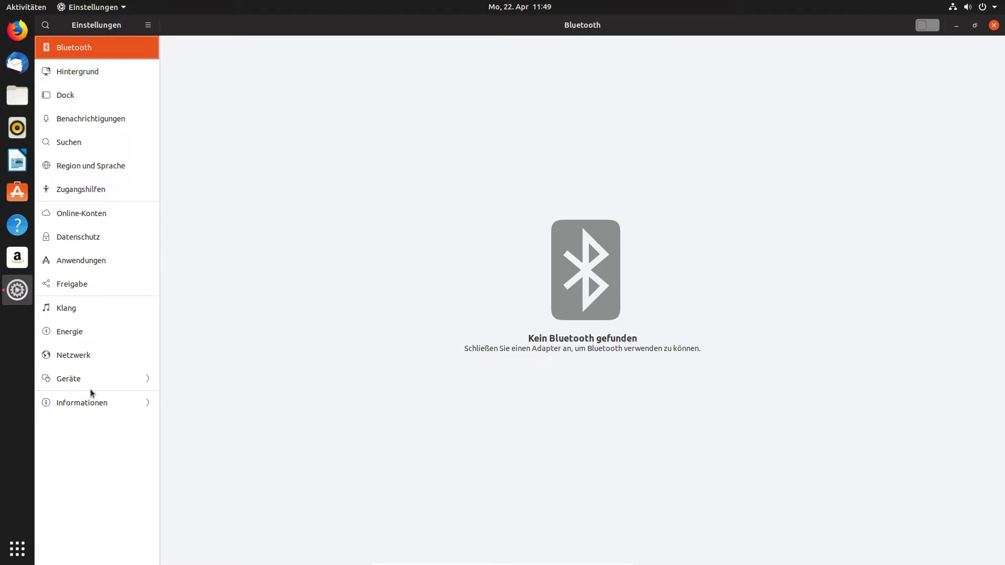
left_click(95, 406)
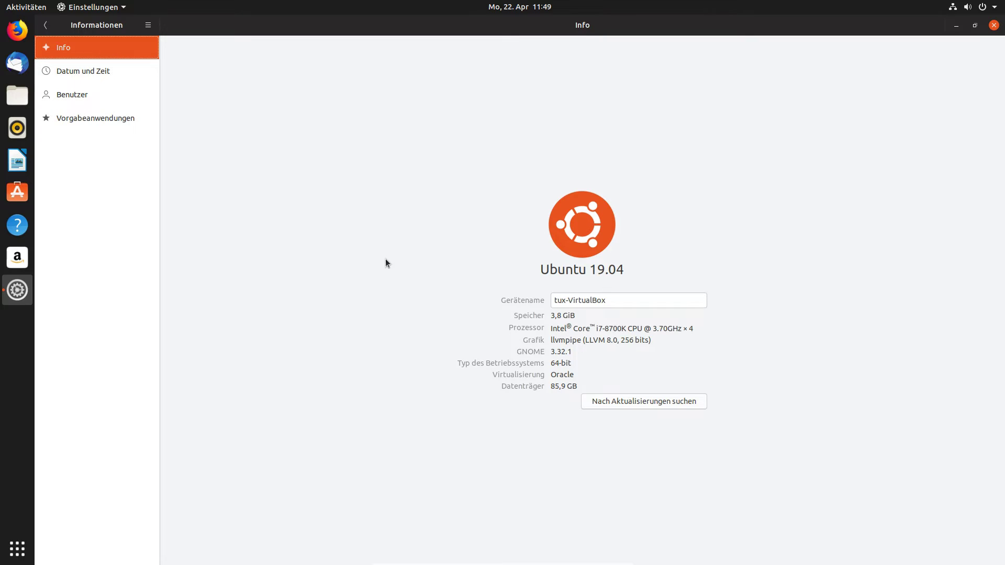
left_click_drag(576, 316, 549, 317)
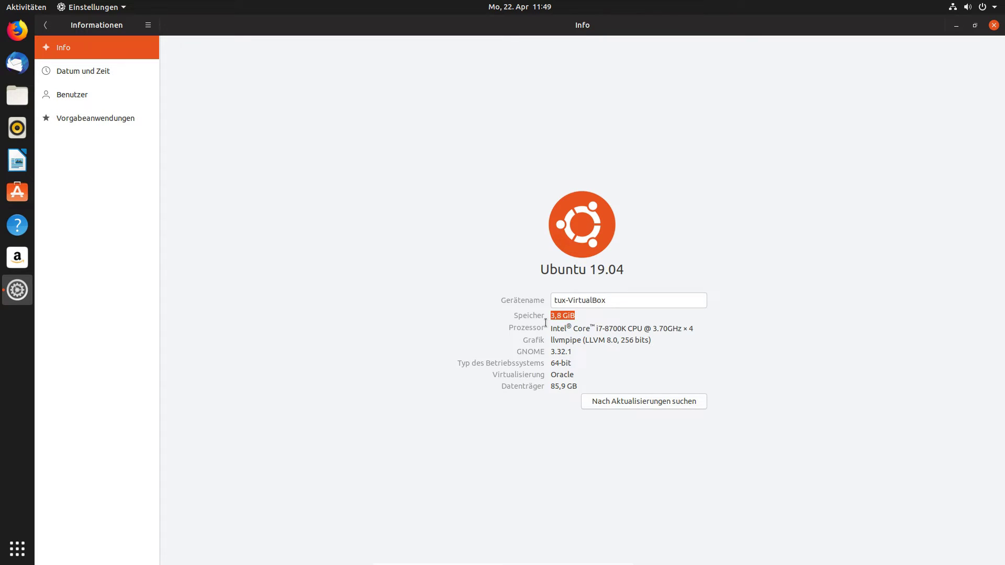
left_click(569, 316)
left_click_drag(598, 329, 628, 330)
left_click(628, 329)
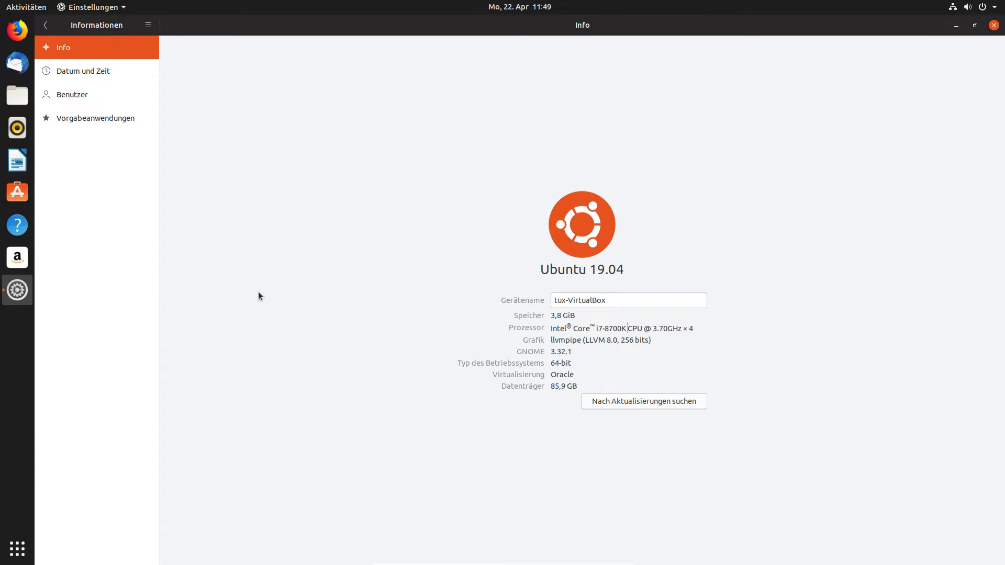
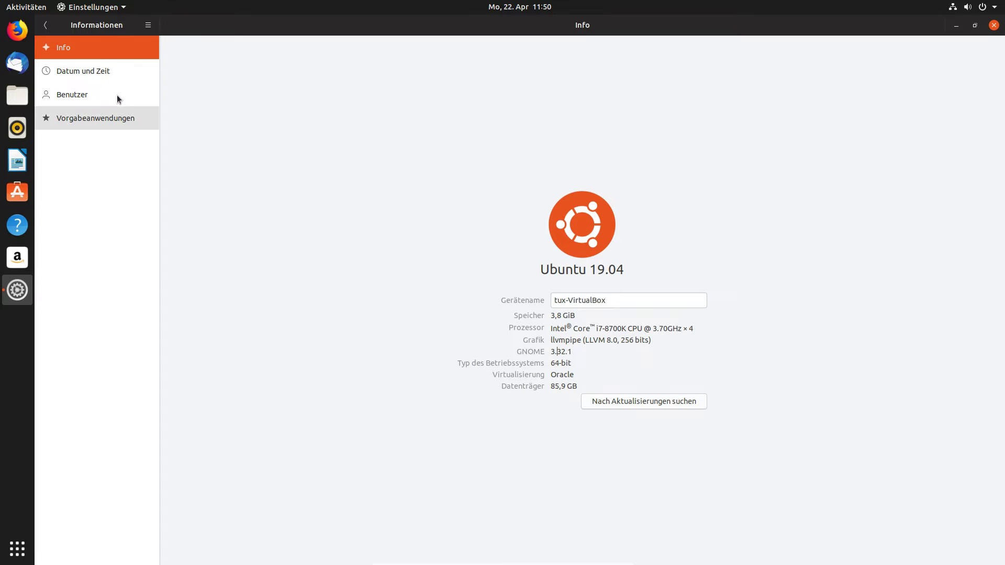
Set the time zone to Berlin, Deutschland (CEST) on the Datum und Zeit page.
left_click(108, 71)
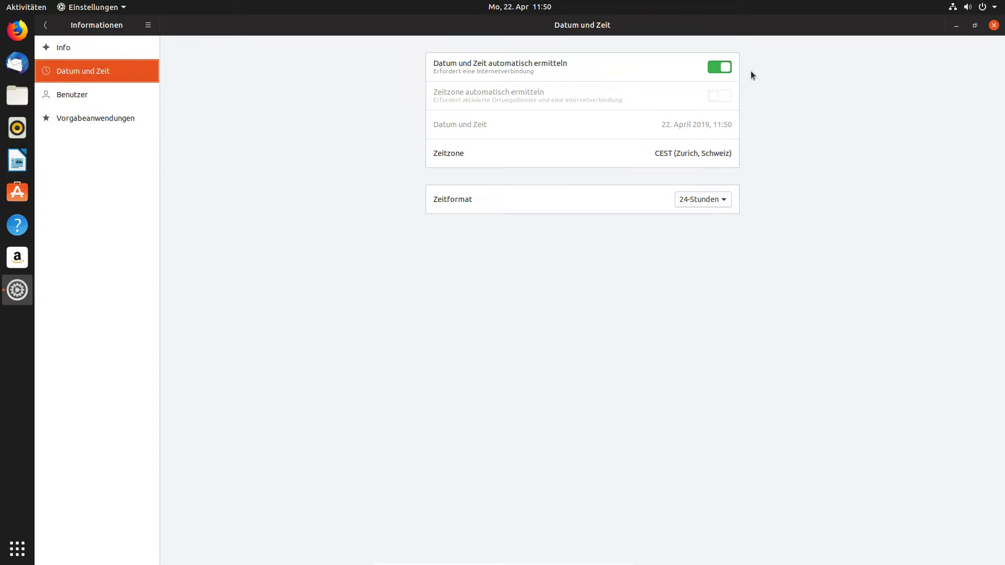
left_click(667, 156)
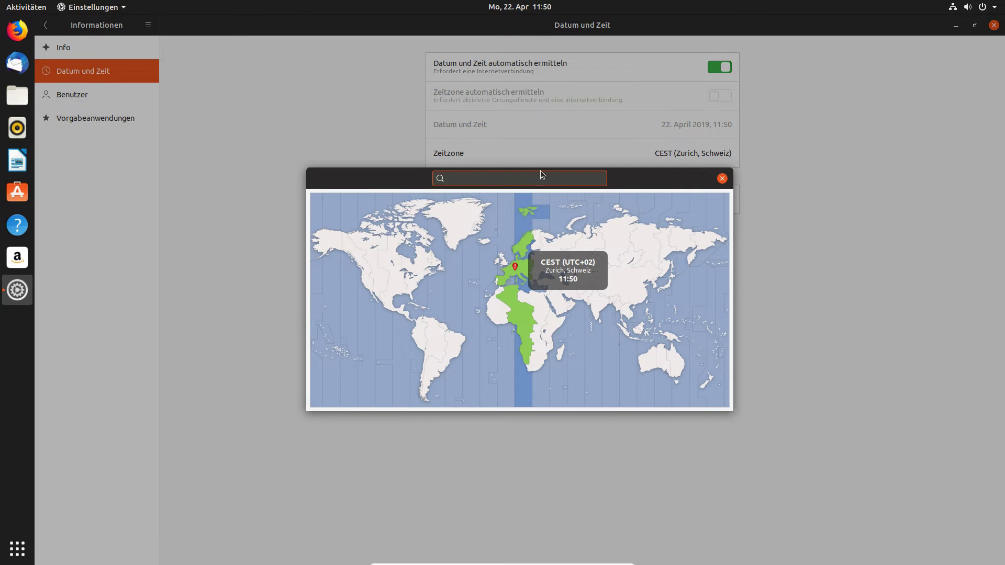
type("berlin")
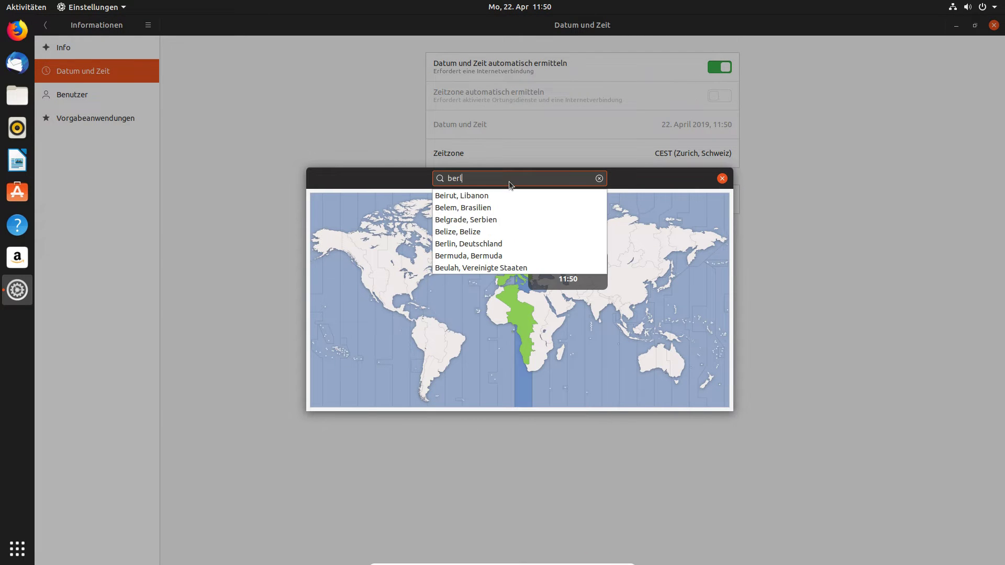
left_click(524, 197)
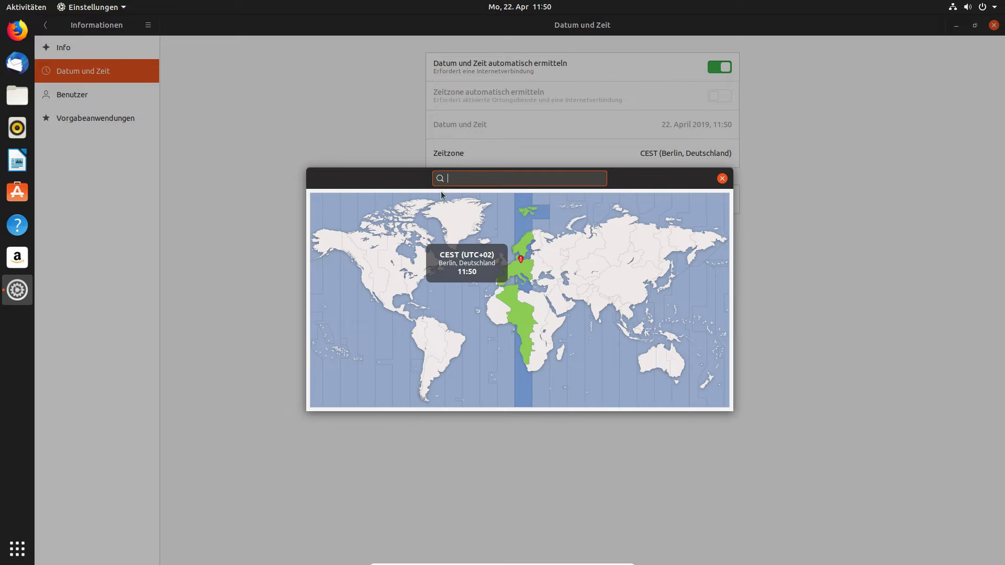
left_click(722, 179)
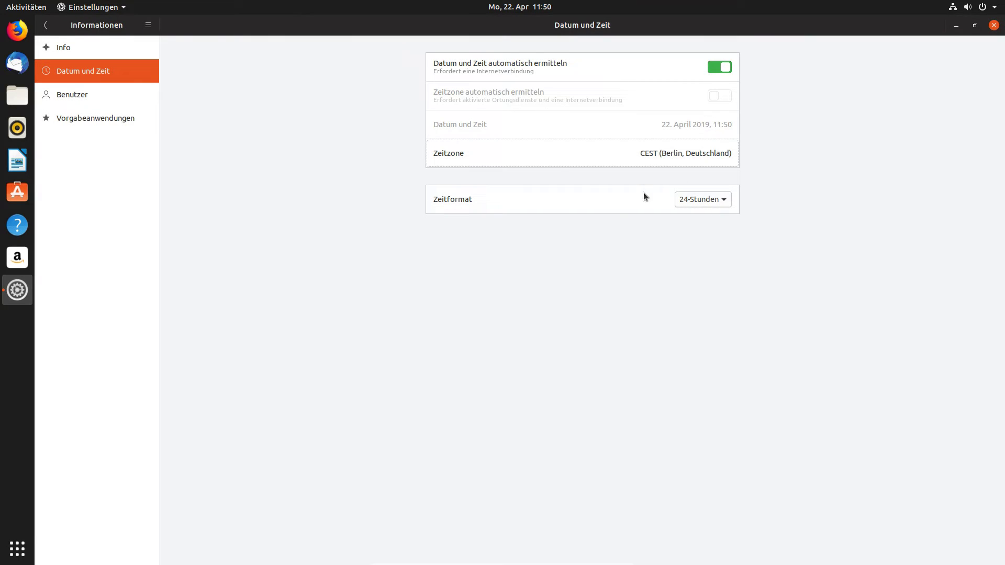
Switch the time format to AM/PM, then back to 24-Stunden.
left_click(707, 199)
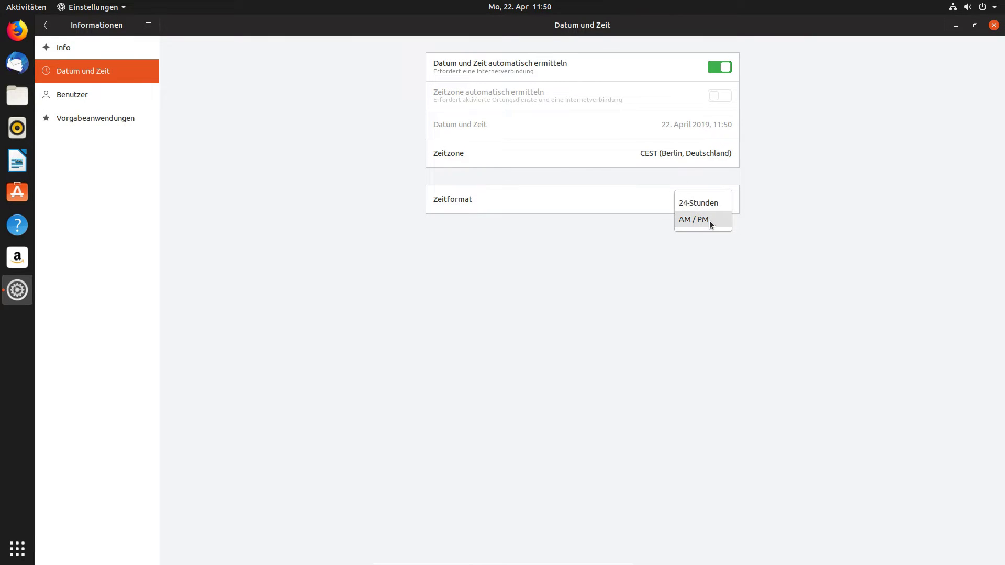
left_click(710, 220)
left_click(709, 200)
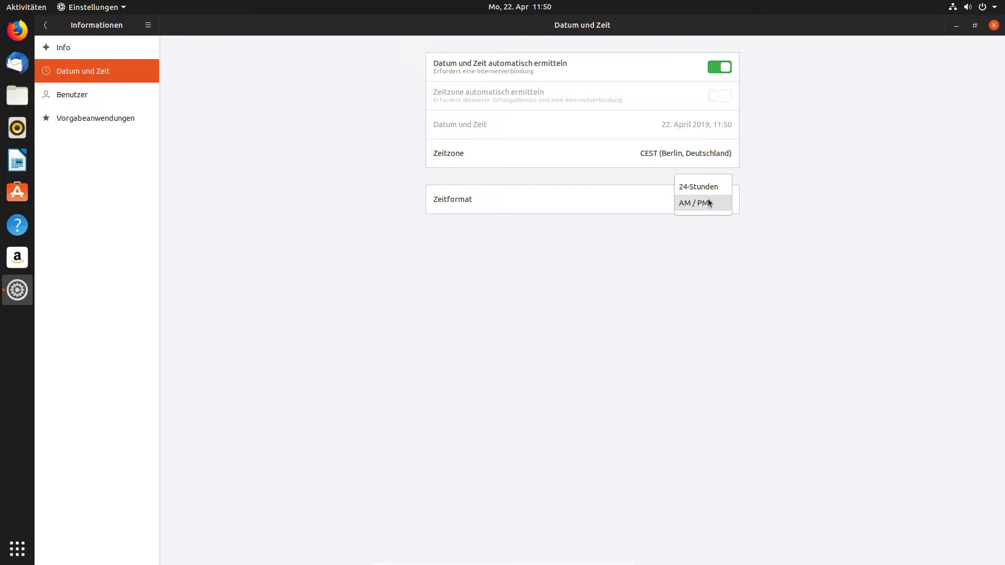
left_click(709, 187)
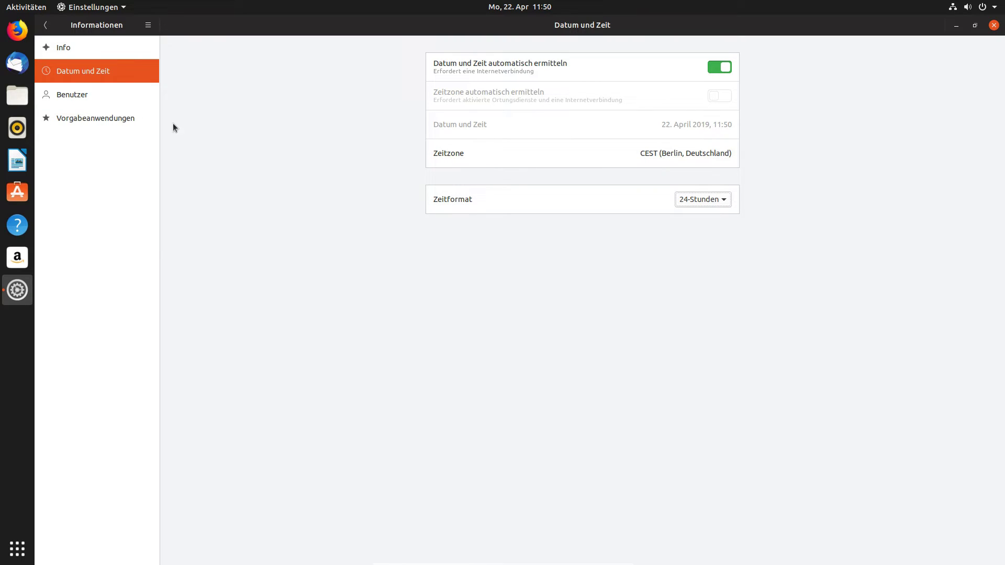
Open Benutzer and unlock it with the administrator password.
left_click(126, 101)
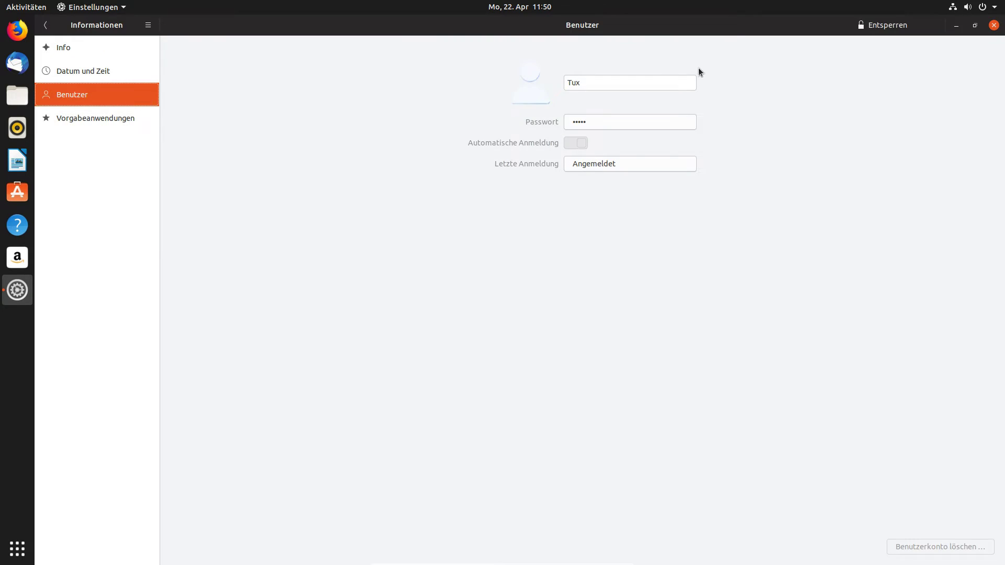
left_click(884, 24)
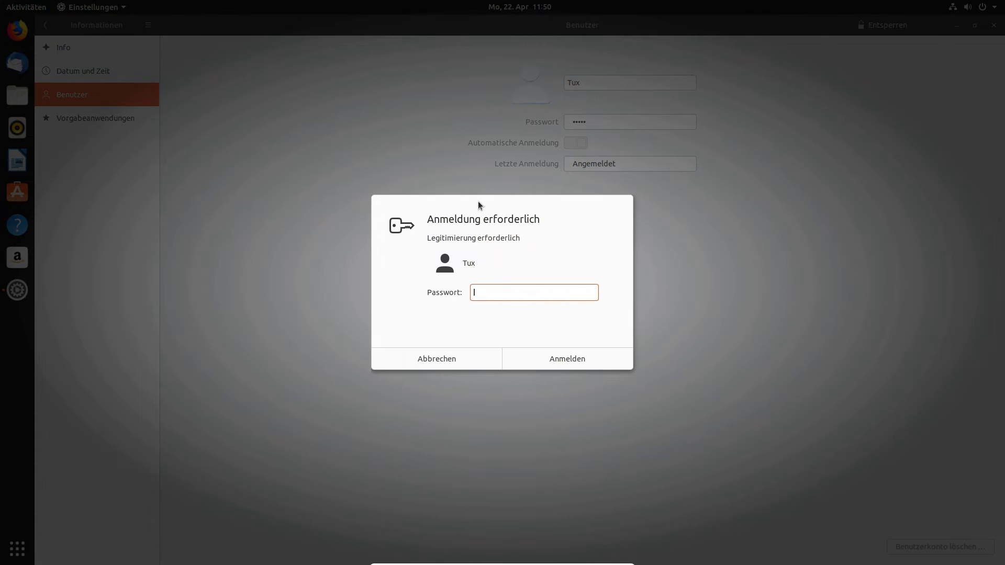
type("*******")
key("Return")
Rename the current account, give it the tomato avatar, and begin adding a new account.
left_click(589, 84)
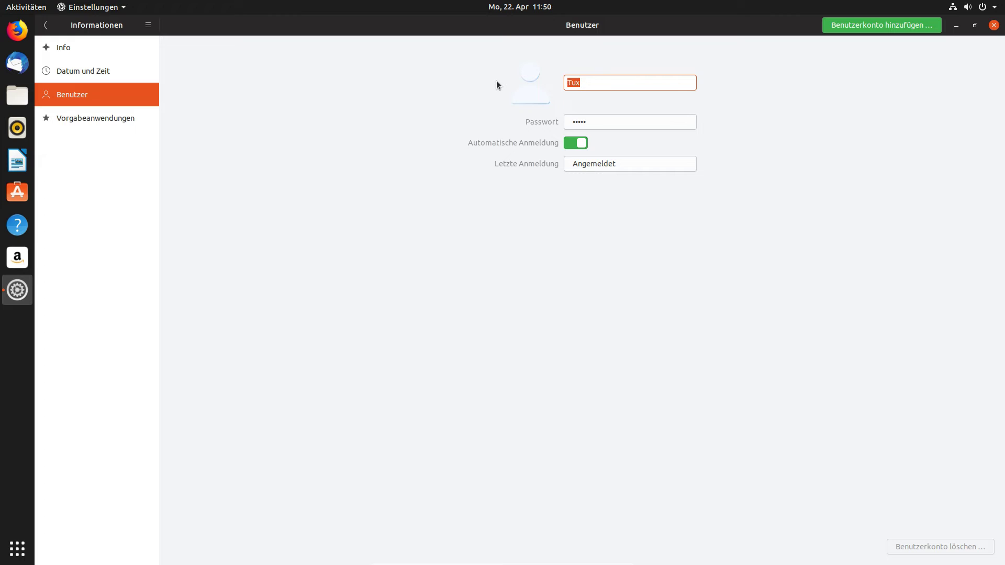
type("LInuxWindowsMacHIlfe")
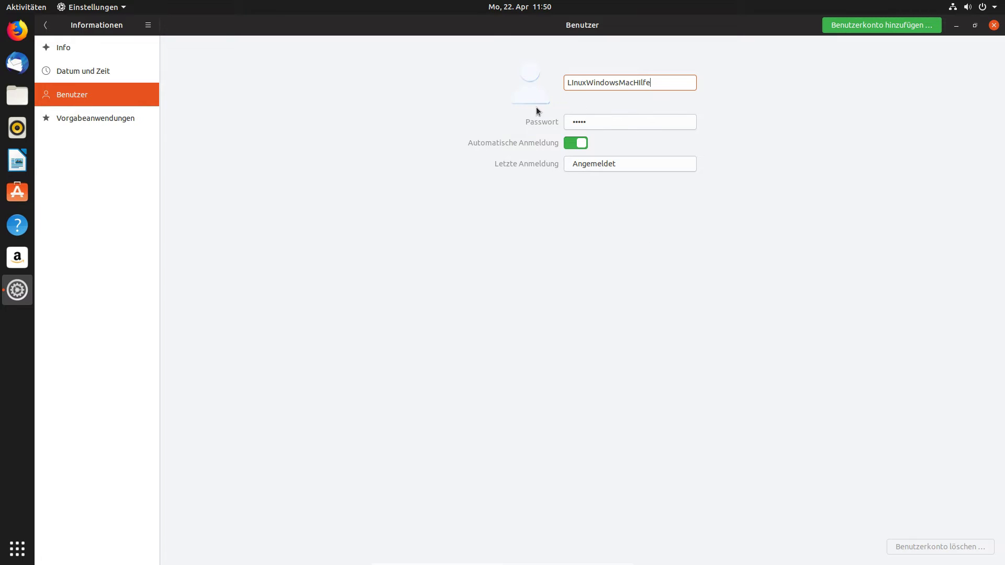
left_click(535, 74)
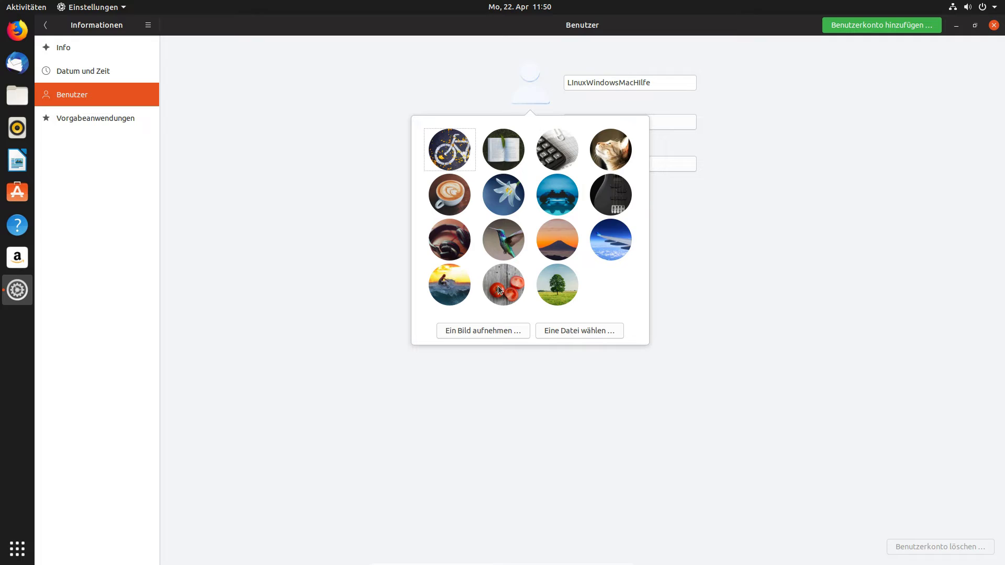
left_click(498, 286)
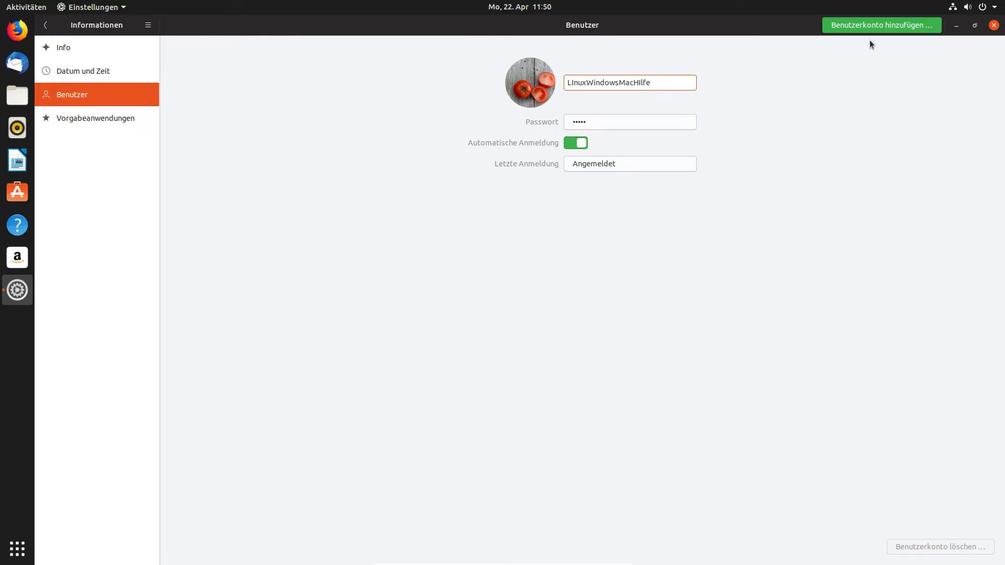
left_click(869, 24)
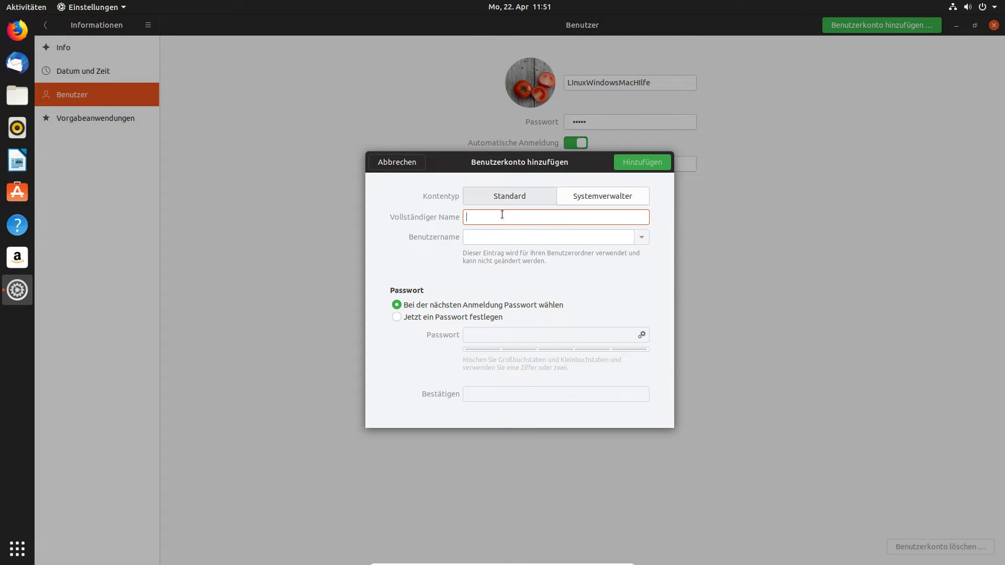
Enter Tux as the new user's full name and edit the suggested username.
type("Tux")
left_click(503, 240)
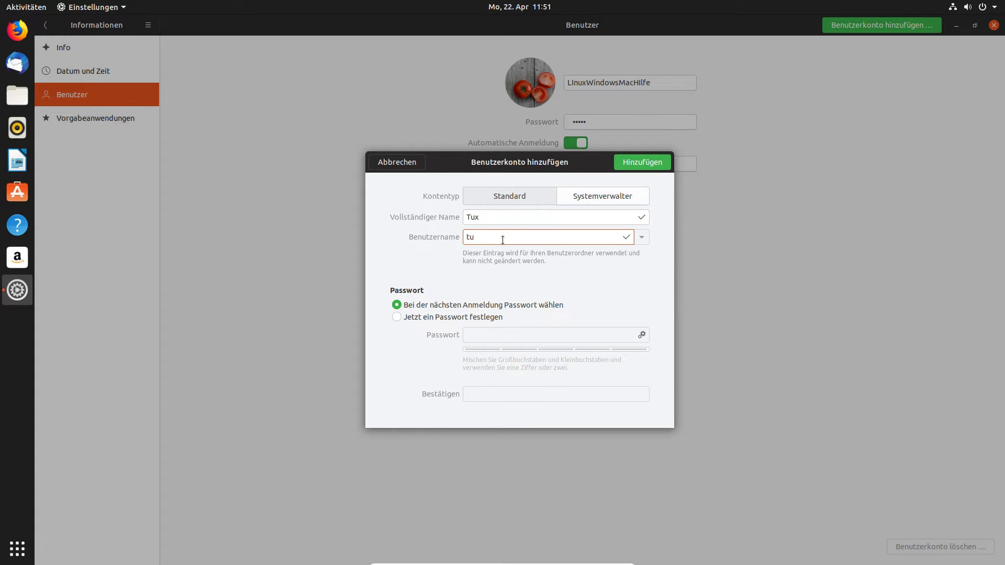
type("x")
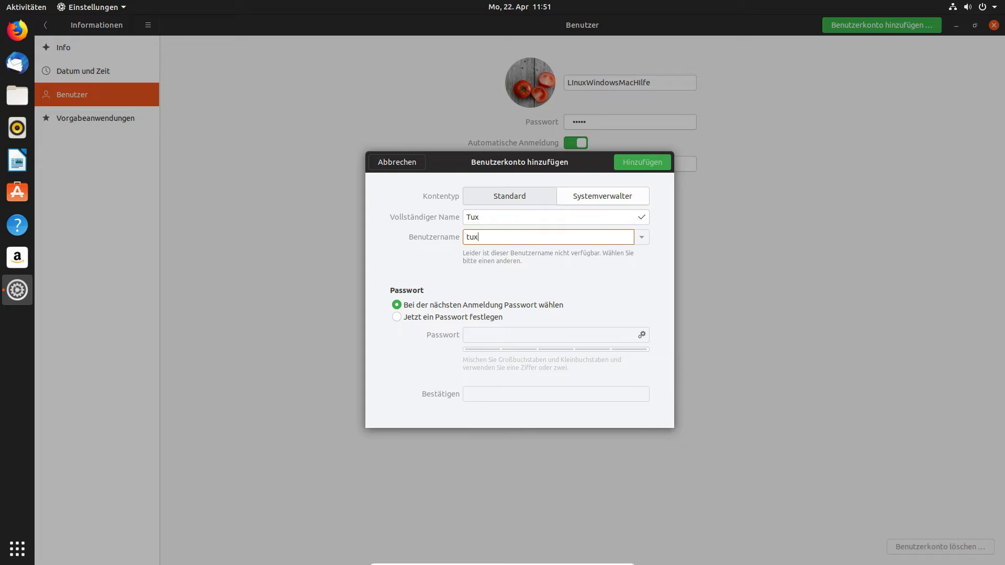
left_click_drag(513, 238, 446, 244)
type("LInux")
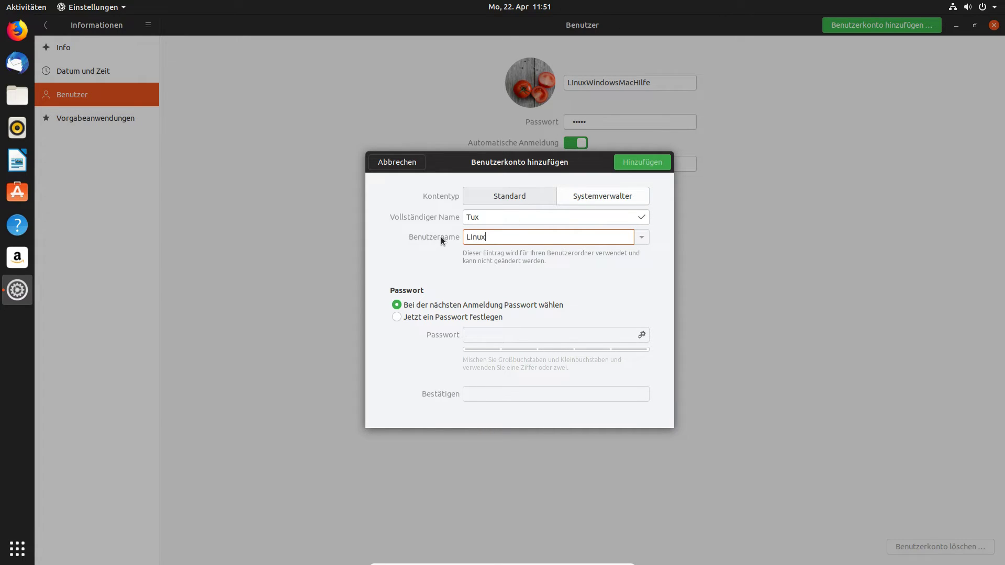
left_click_drag(479, 217, 461, 218)
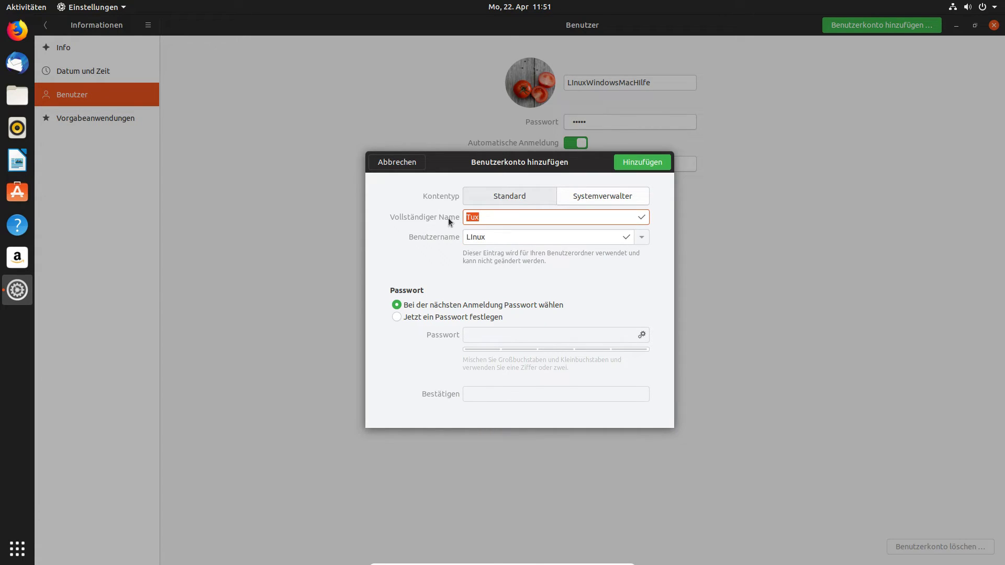
type("LInux")
Try a password, then clear it and choose 'Bei der nächsten Anmeldung festlegen'.
left_click(434, 318)
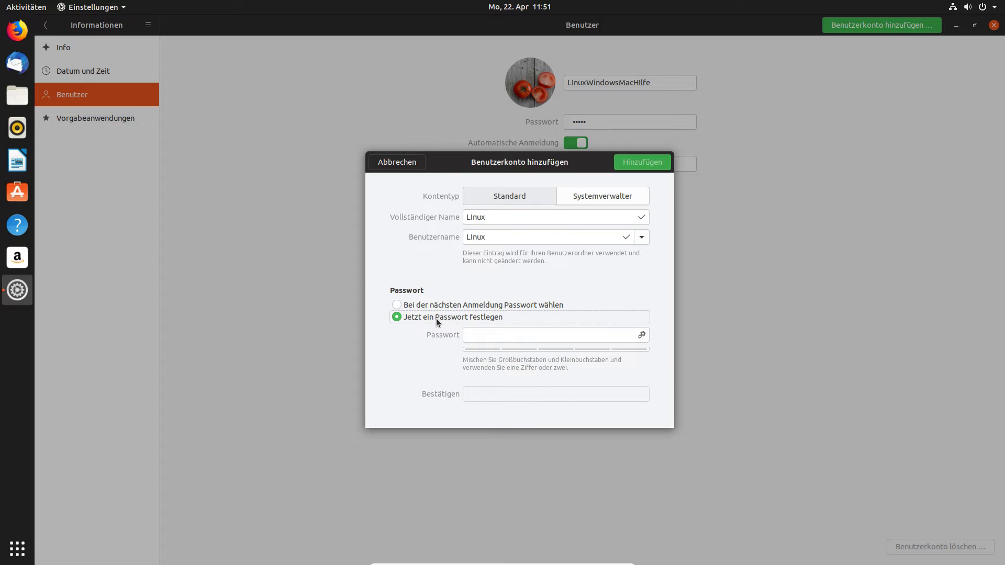
left_click(482, 340)
type("123456")
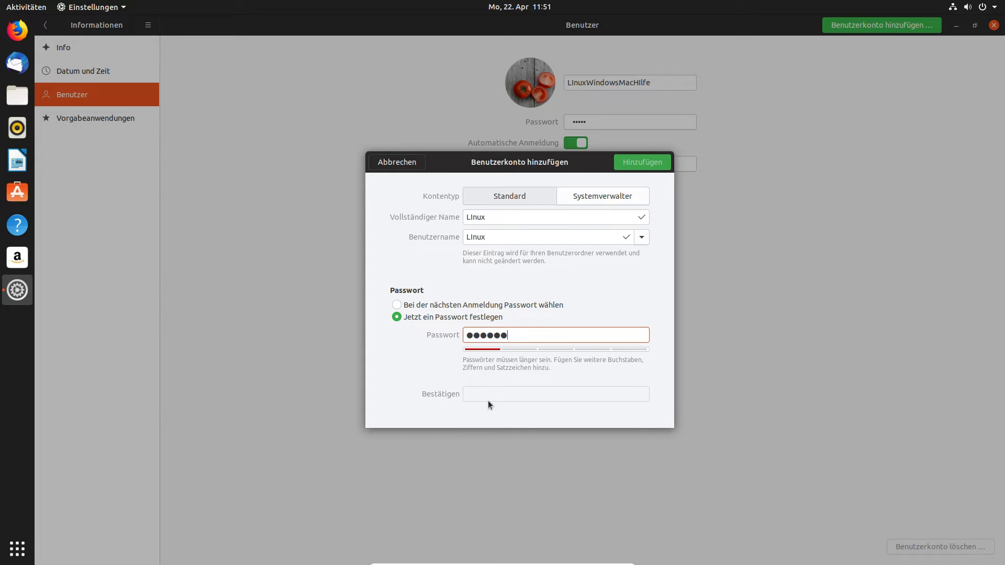
left_click_drag(534, 336, 375, 332)
type("123456789012345")
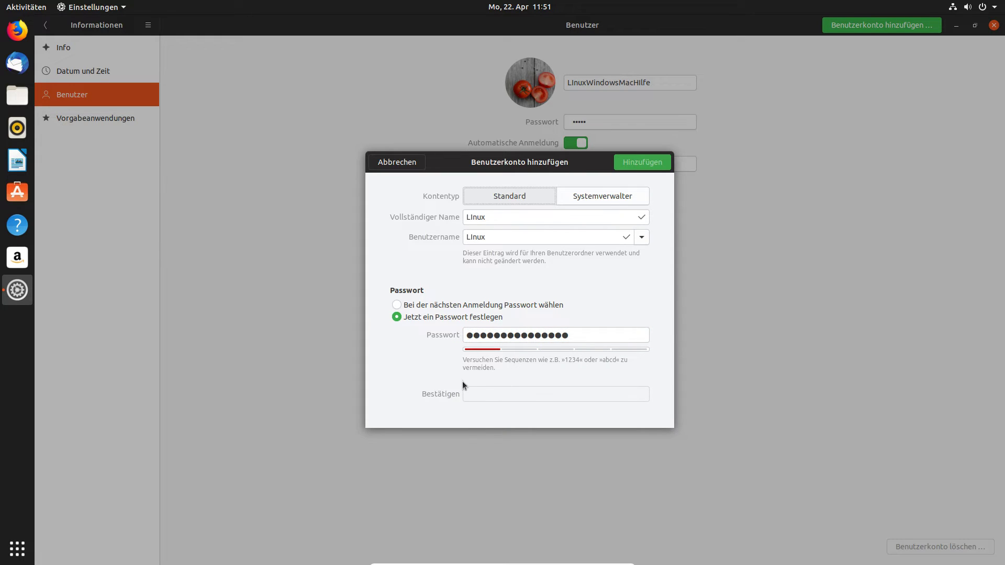
key("Tab")
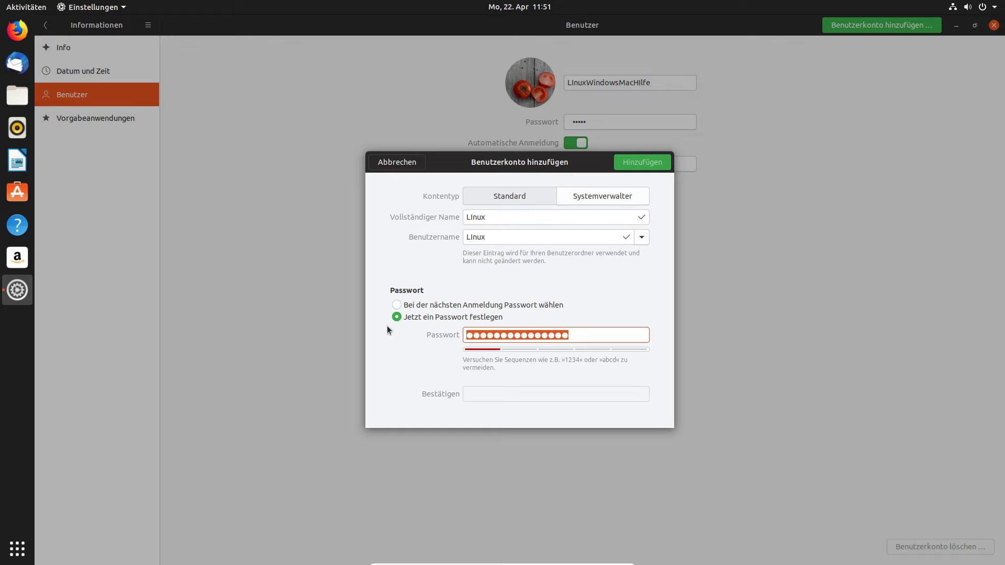
key("BackSpace")
left_click(438, 305)
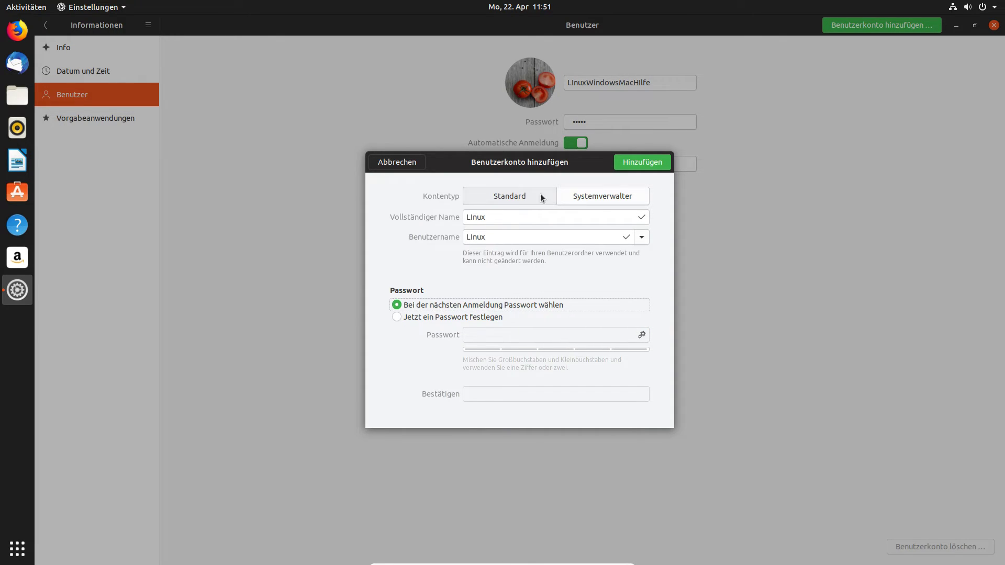
Keep the account type Standard and add the new account.
left_click(605, 201)
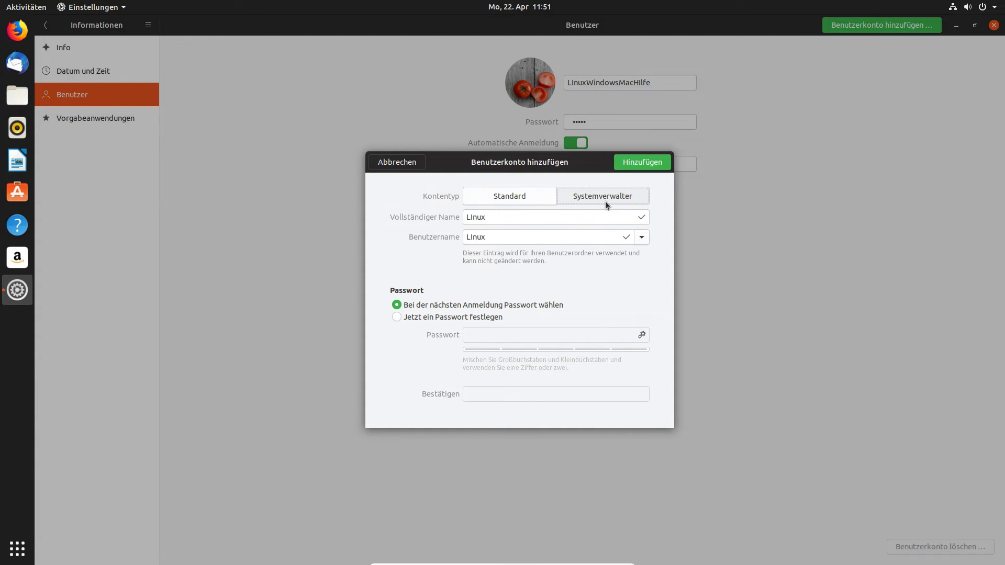
left_click(534, 196)
left_click(634, 163)
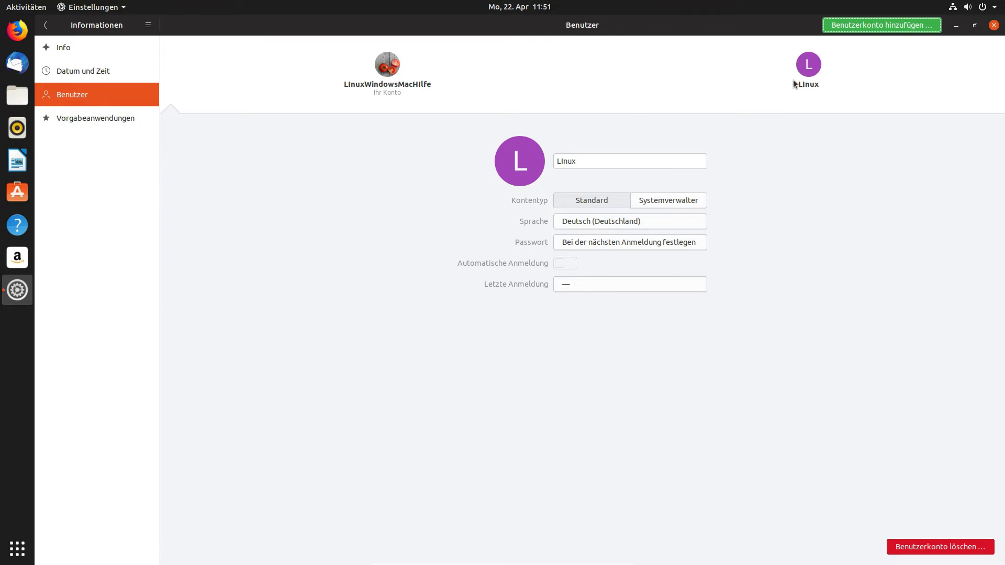
Select the new account and toggle it to administrator and back to standard.
left_click(810, 72)
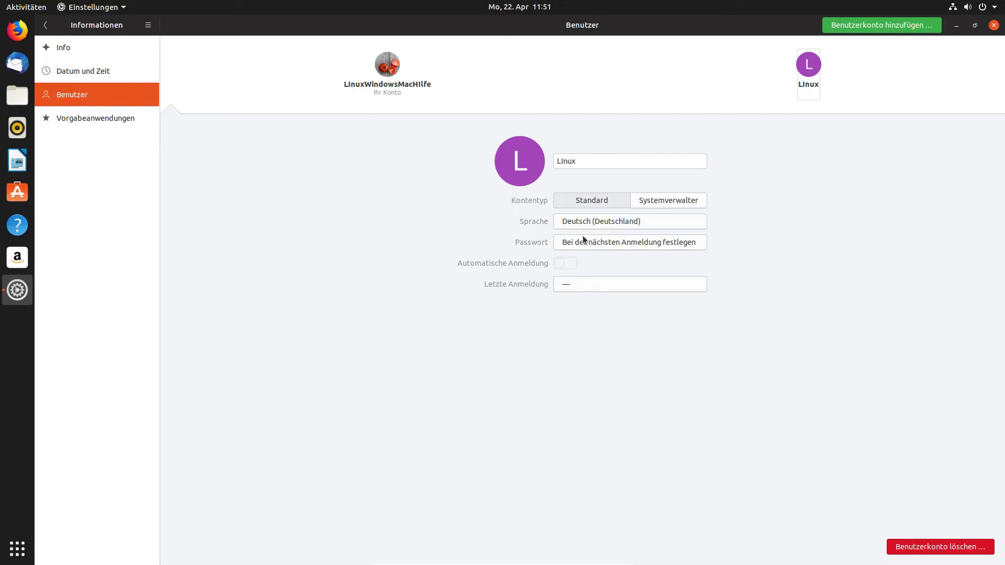
left_click(659, 199)
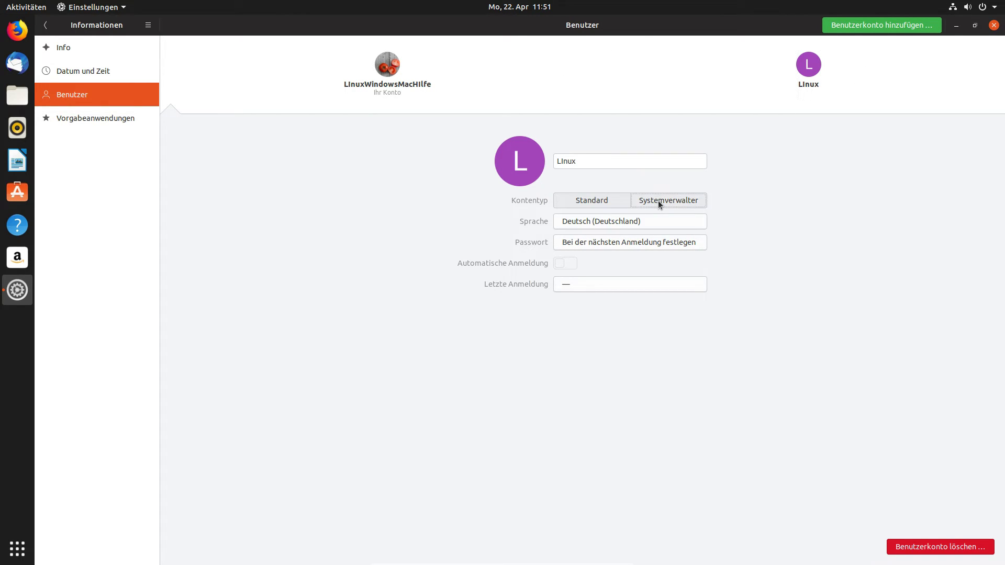
left_click(611, 200)
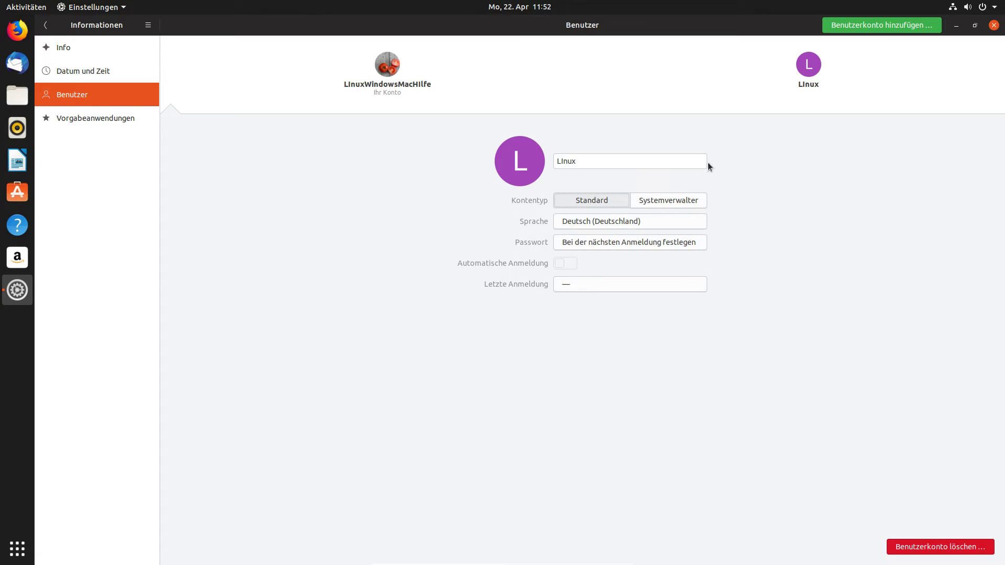
Close Settings and switch user from the system menu, leaving VM full screen.
left_click(994, 25)
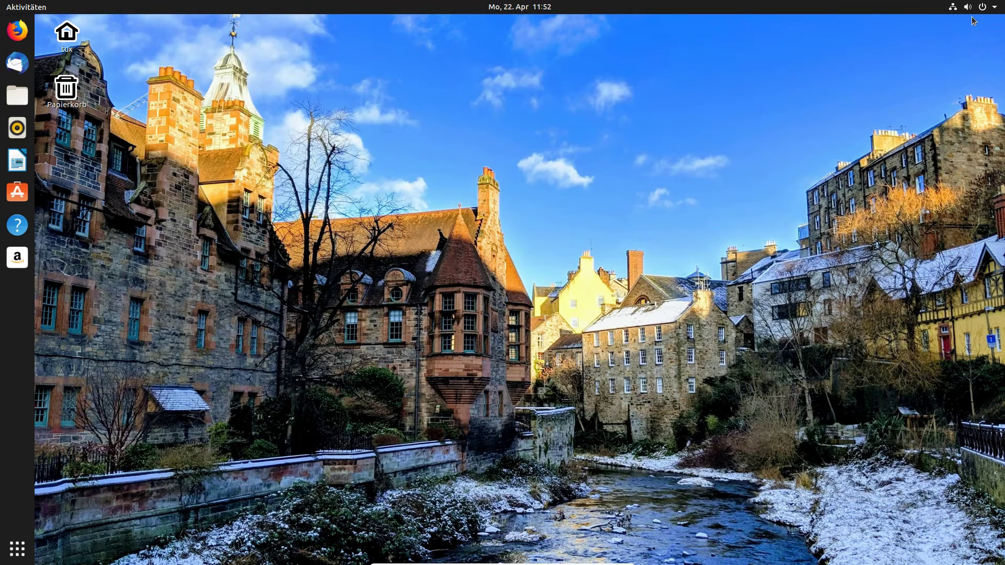
left_click(972, 7)
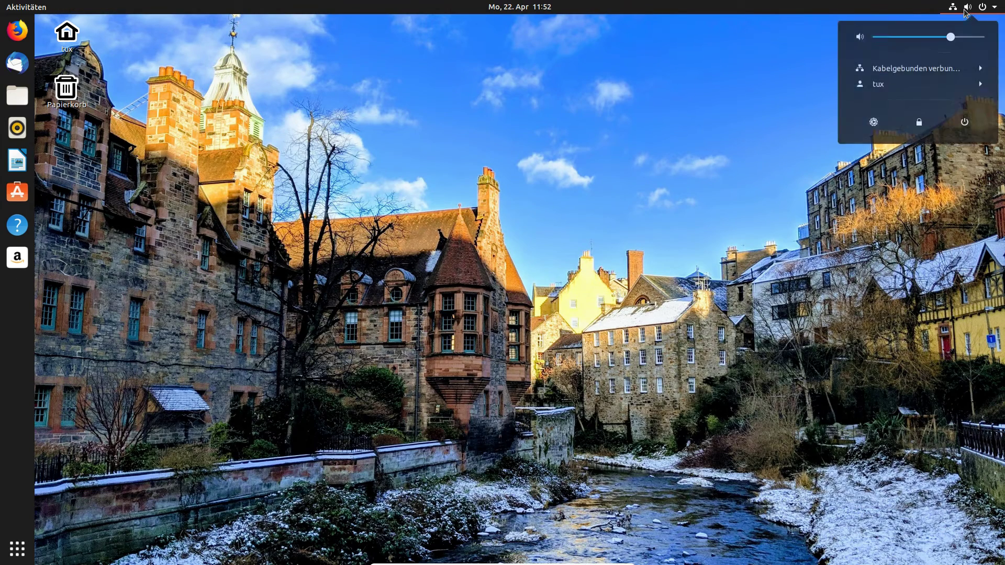
left_click(970, 90)
left_click(937, 104)
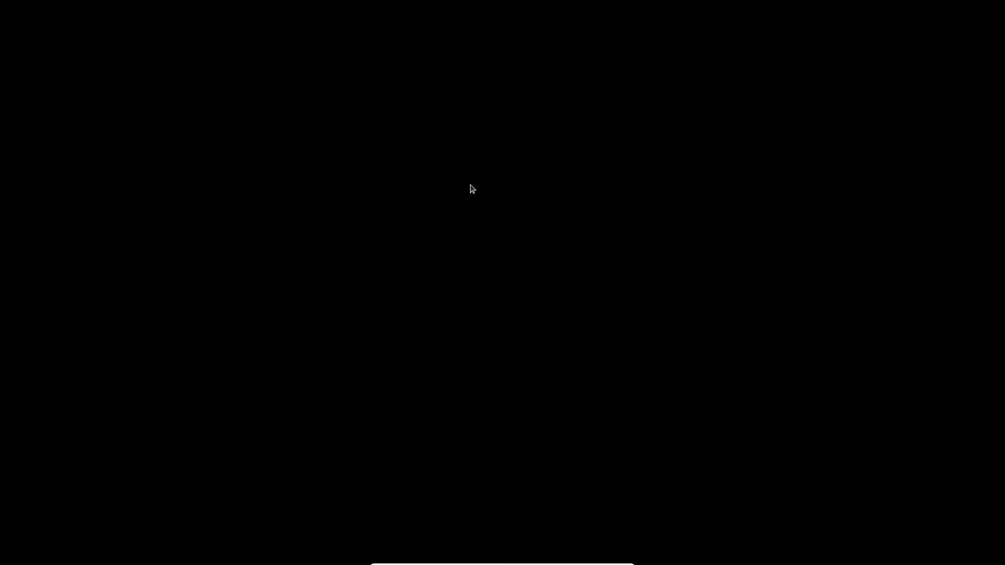
key("ctrl+f")
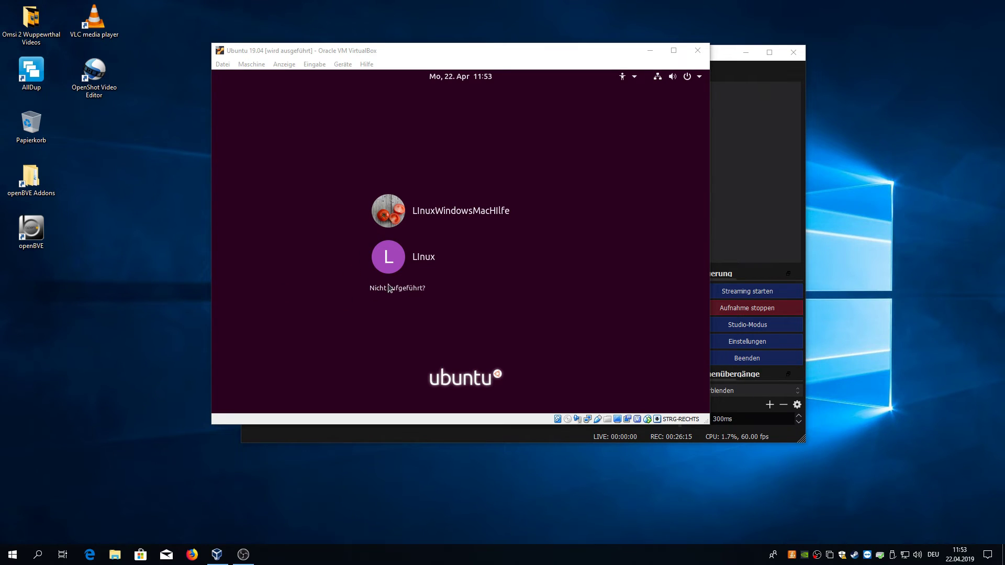
Log in as the new user, set and confirm its password, and make the VM full screen.
left_click(417, 250)
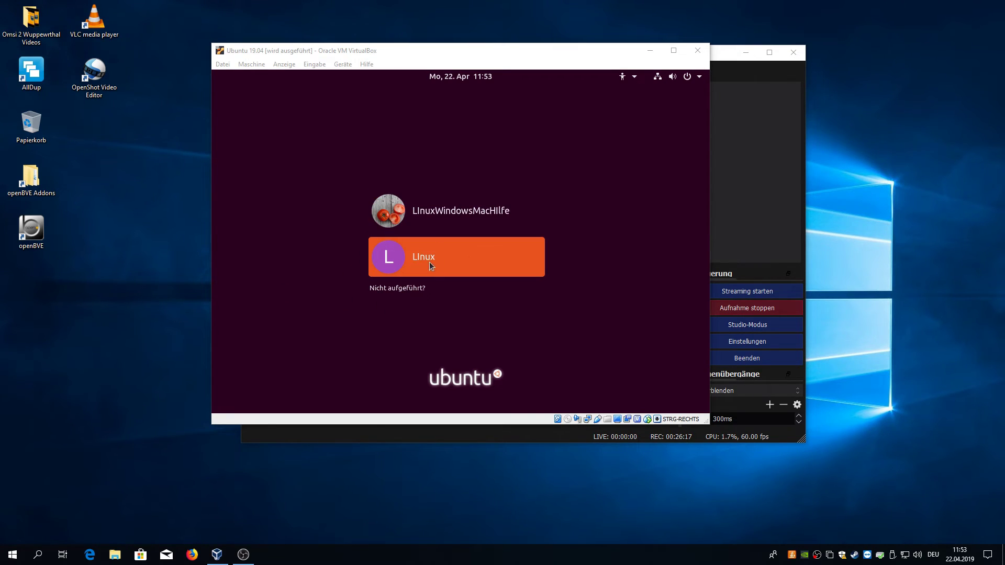
left_click(430, 262)
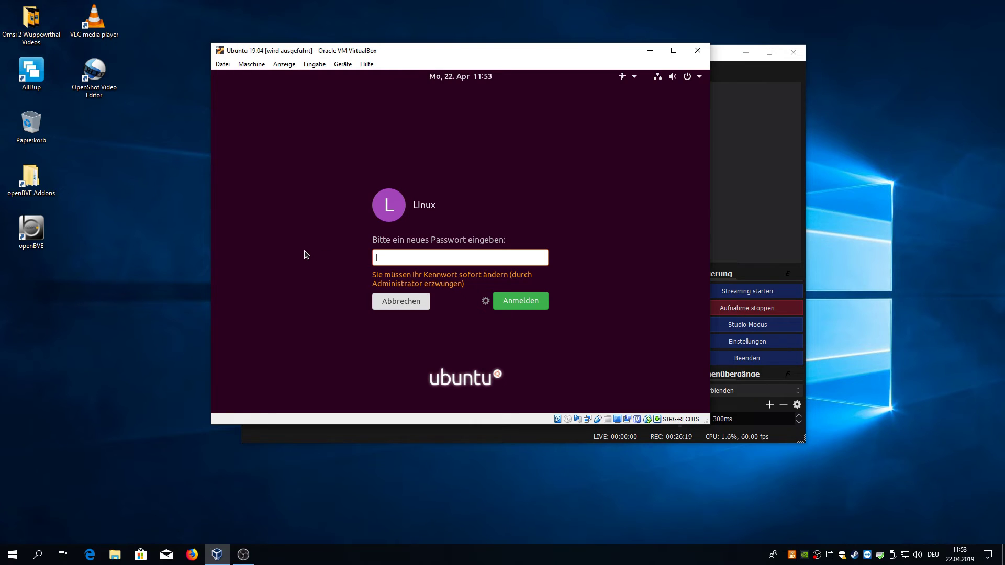
type("******")
key("Return")
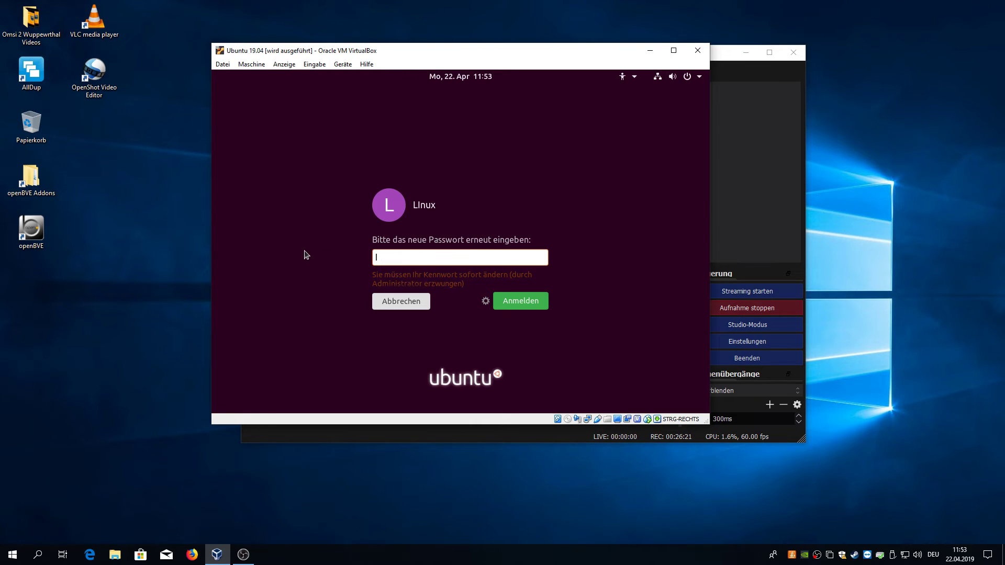
type("******")
key("Return")
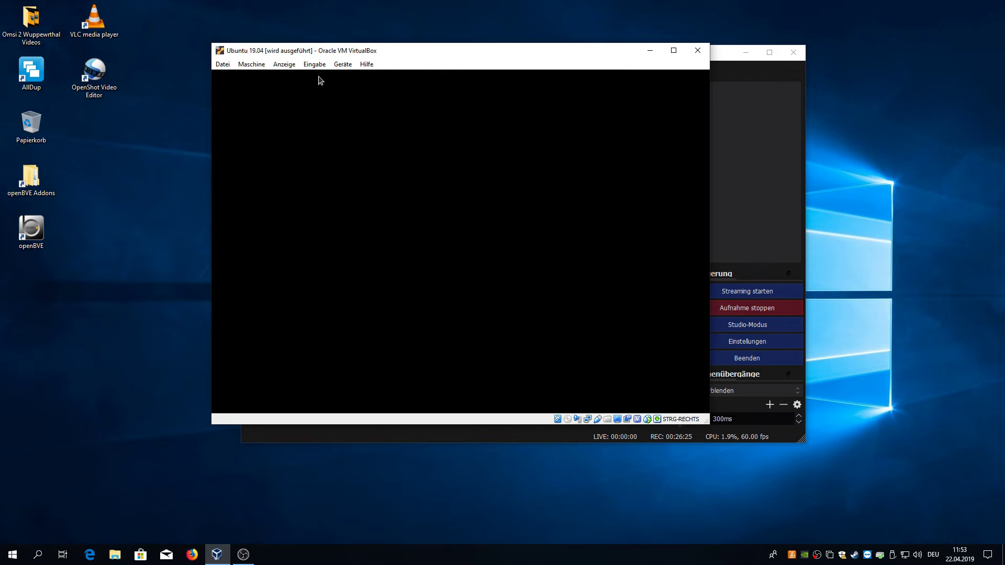
left_click(276, 66)
left_click(281, 75)
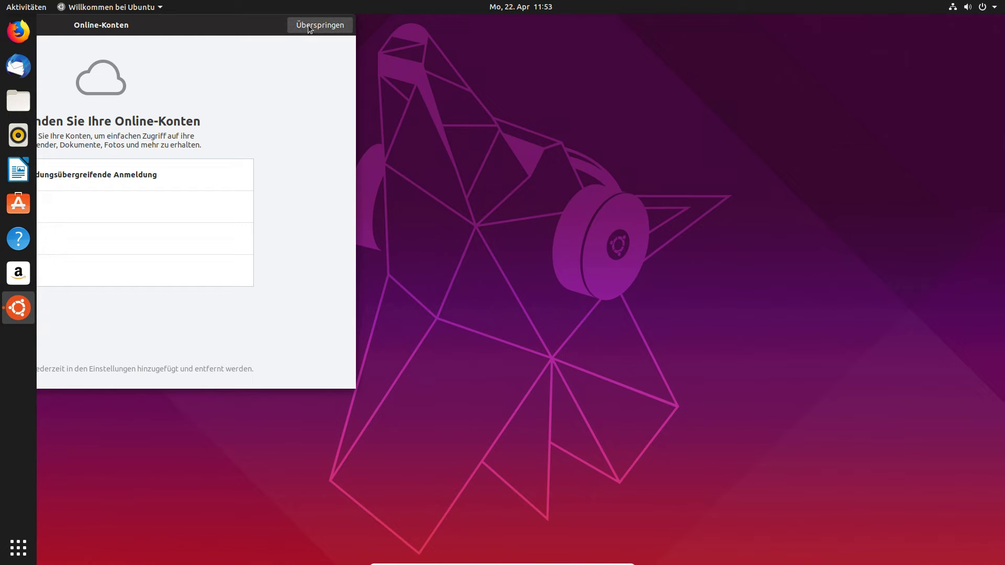
Launch Files on the home folder and move its window toward the centre.
left_click(18, 548)
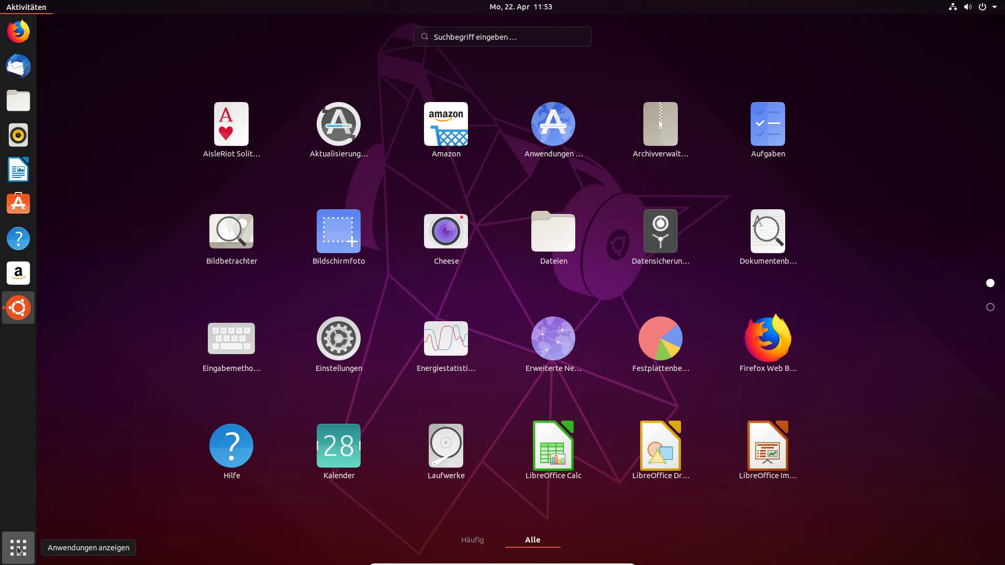
left_click(515, 246)
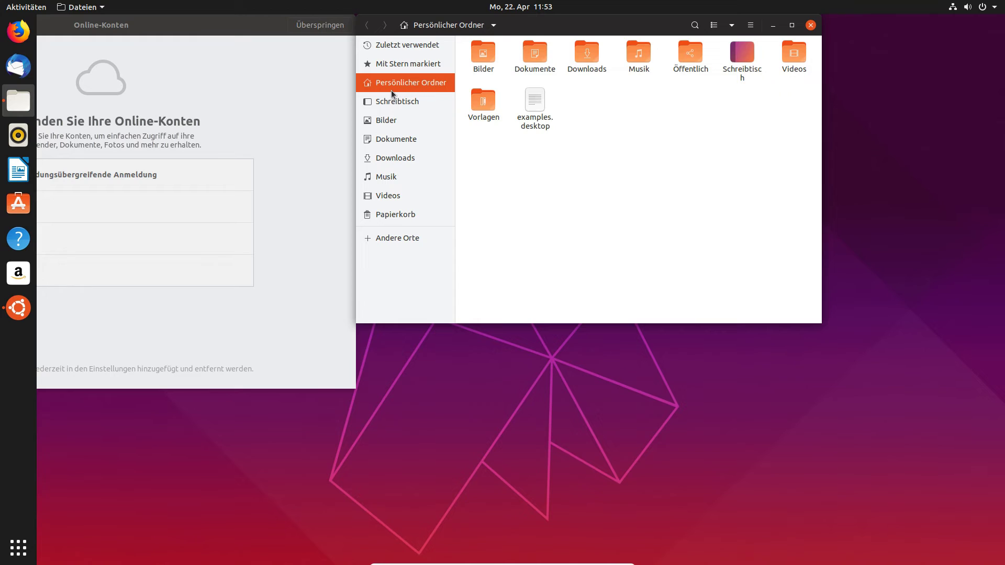
left_click(460, 25)
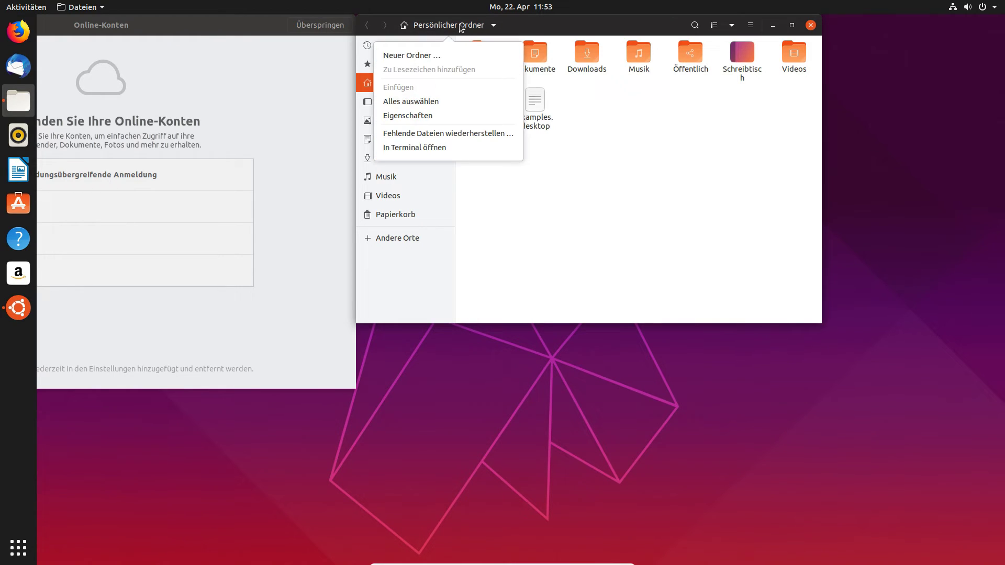
left_click(567, 166)
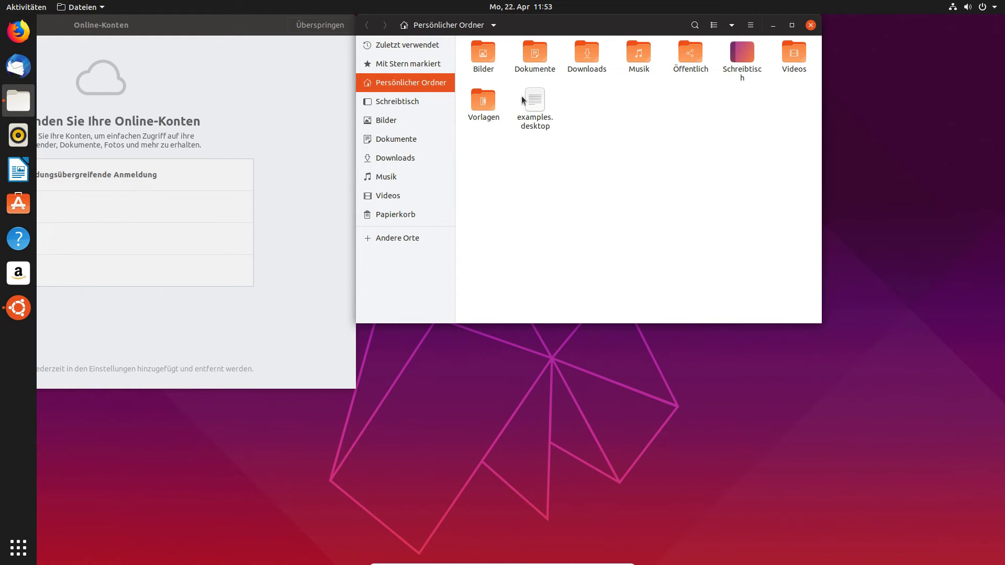
left_click_drag(635, 26, 497, 64)
Browse Schreibtisch, check the path-bar and view menus, and maximize the Files window.
left_click(259, 139)
left_click(260, 122)
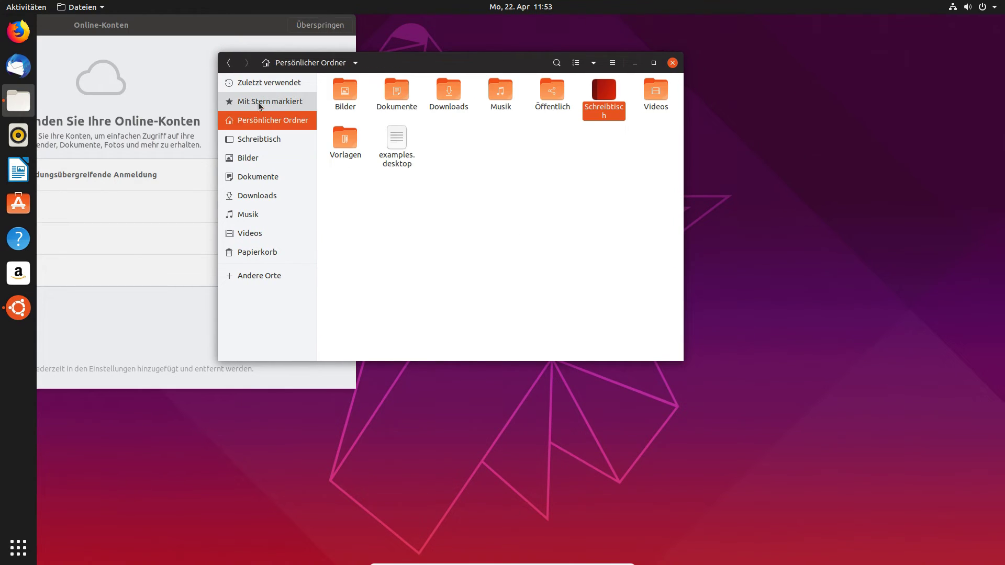
left_click(264, 71)
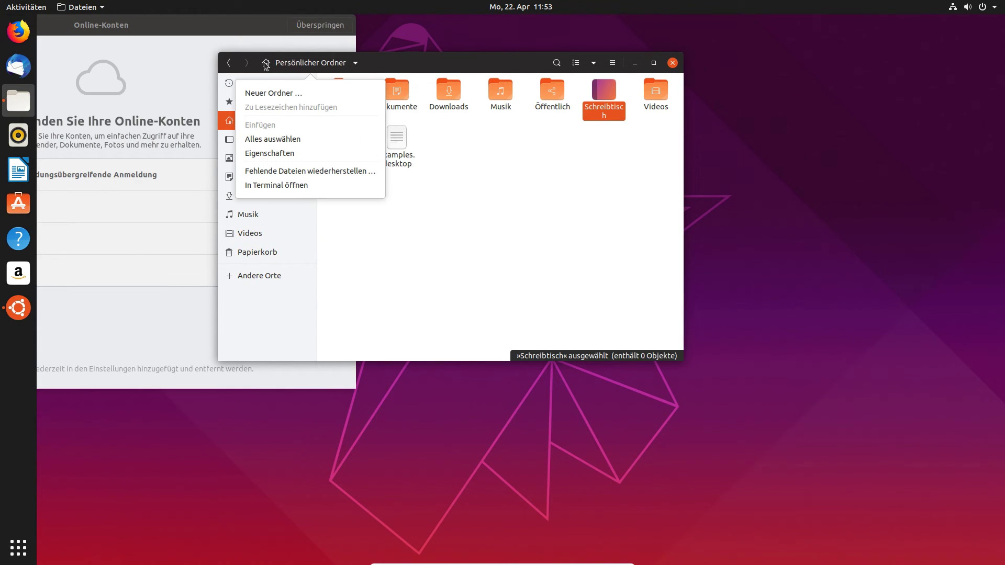
left_click(306, 71)
left_click(594, 62)
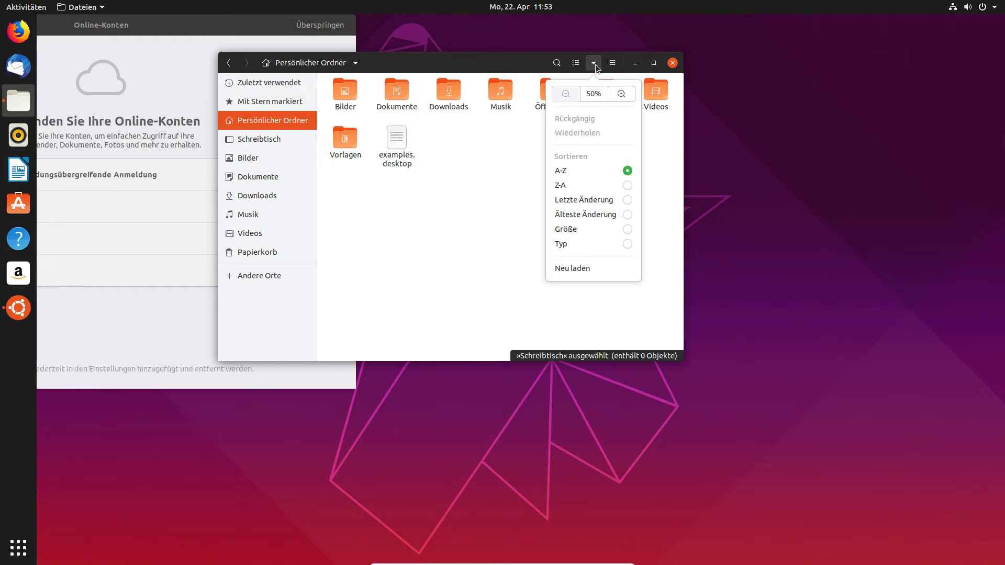
left_click(606, 67)
left_click(654, 62)
left_click(507, 163)
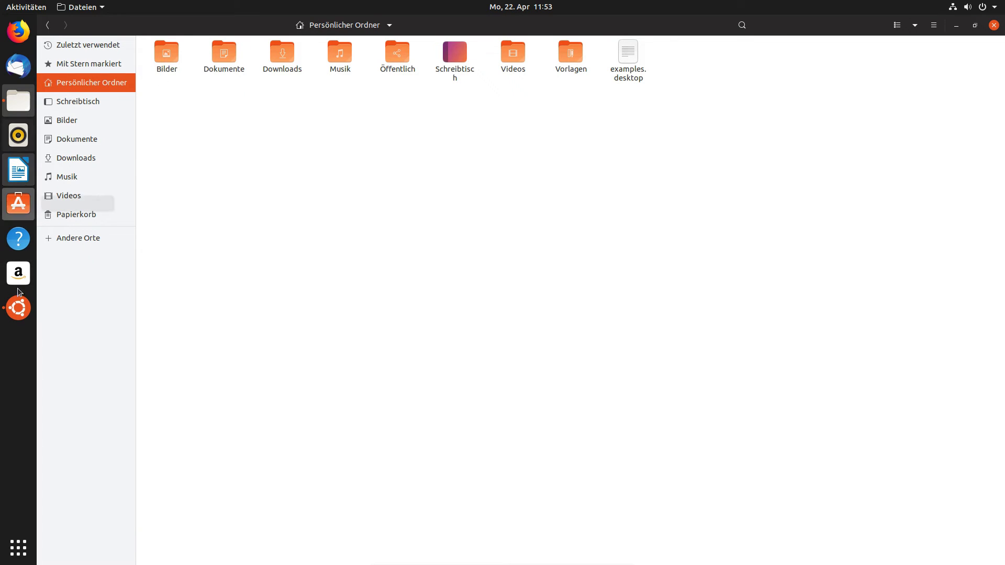
left_click(19, 549)
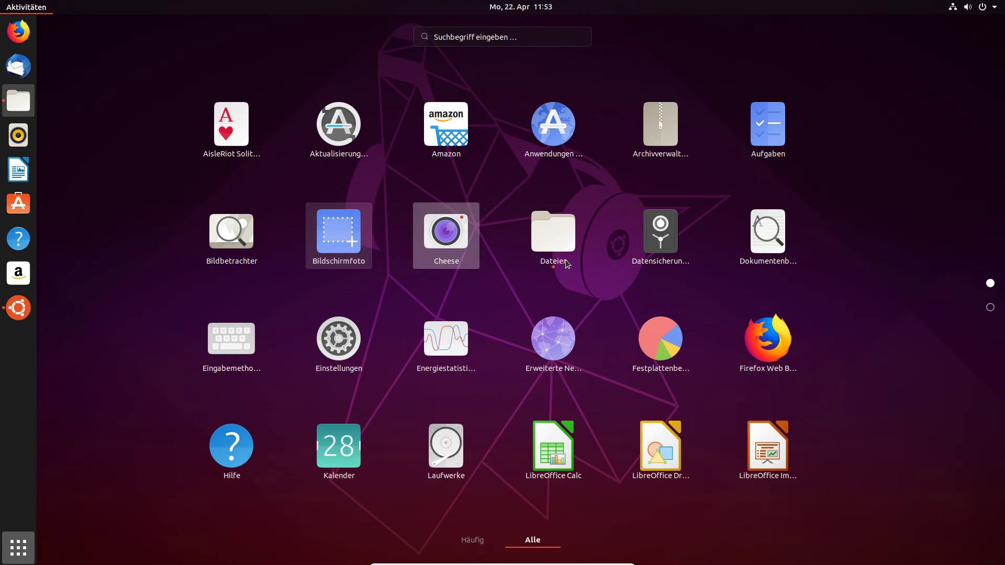
Check both accounts under Informationen > Benutzer, then close Settings and Files.
left_click(338, 337)
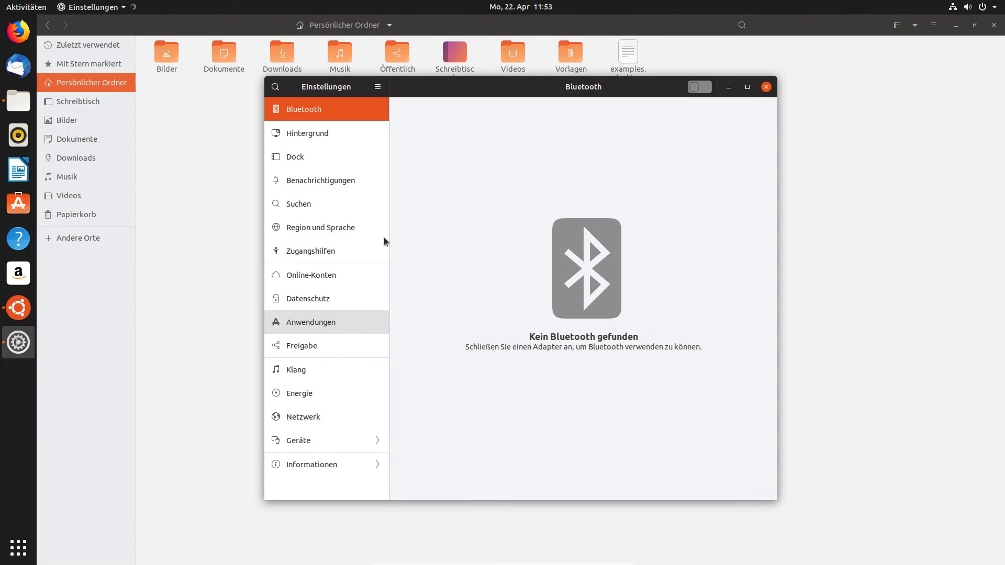
left_click(311, 466)
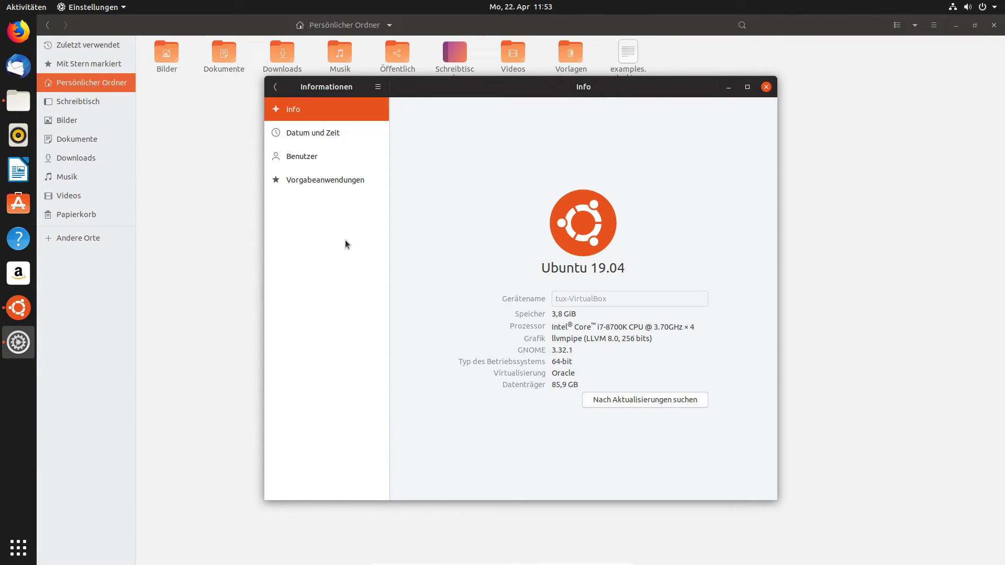
left_click(339, 152)
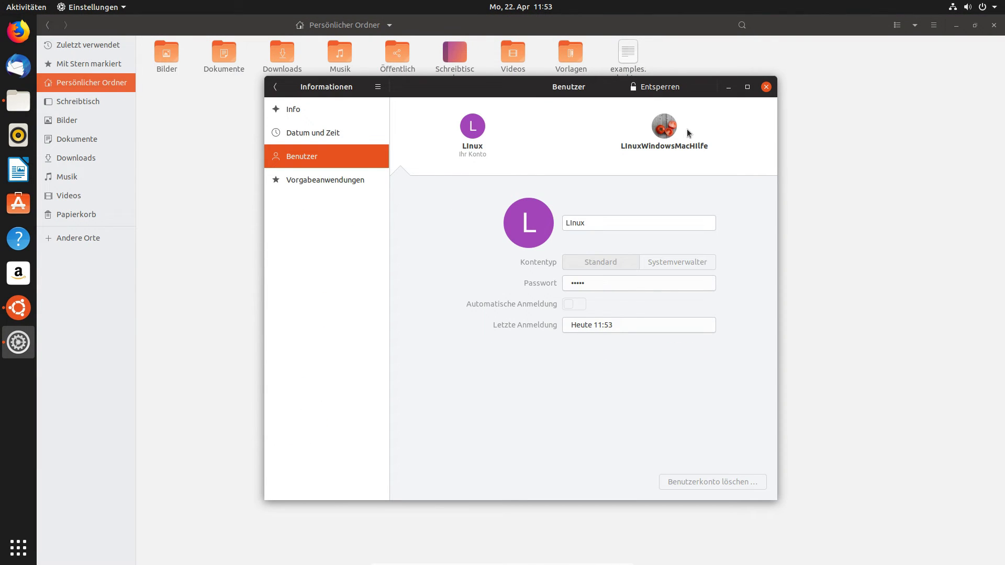
left_click(673, 147)
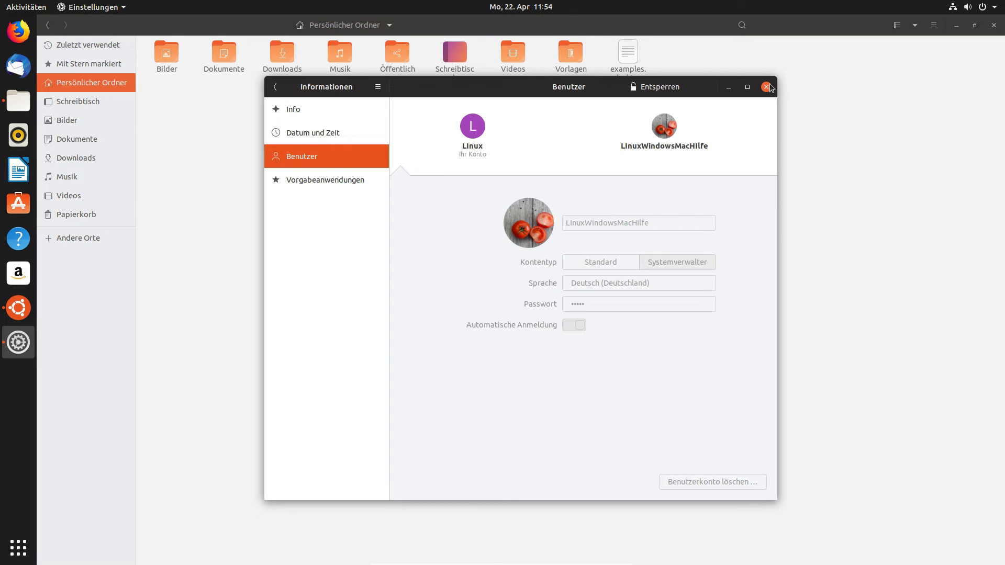
left_click(765, 87)
left_click(994, 25)
left_click(984, 7)
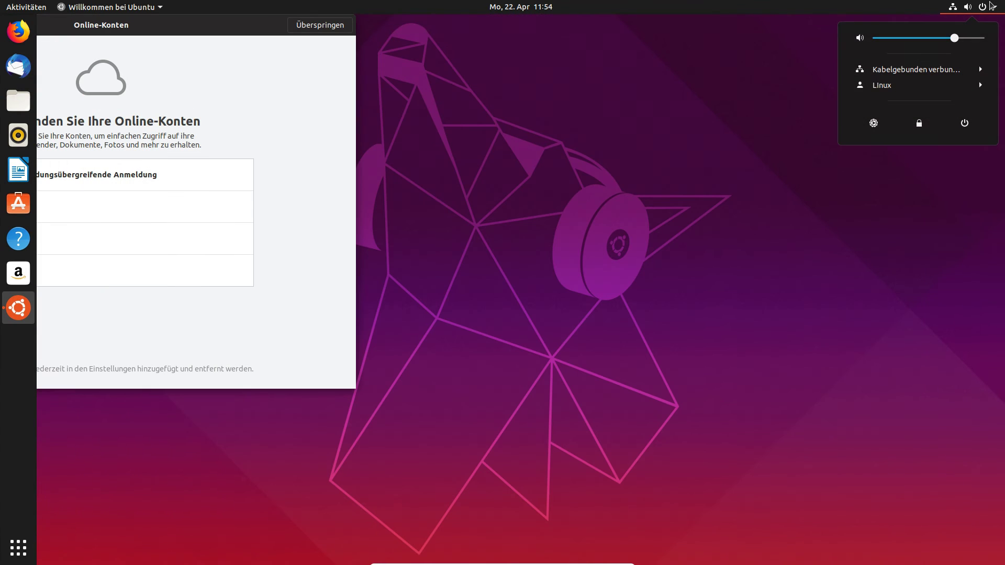
Log out of the new user's session and leave the VM's full-screen view.
left_click(938, 83)
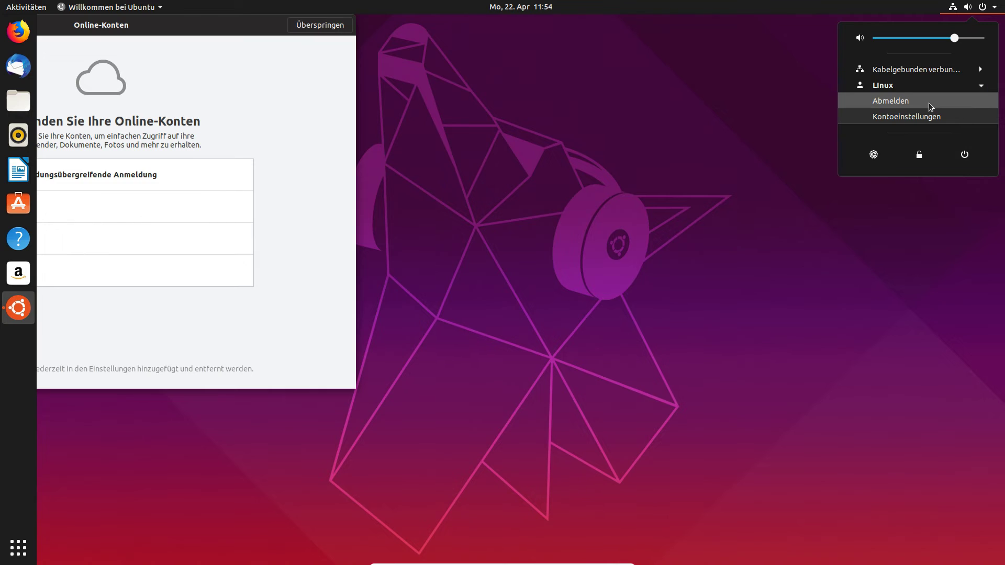
left_click(914, 101)
left_click(599, 321)
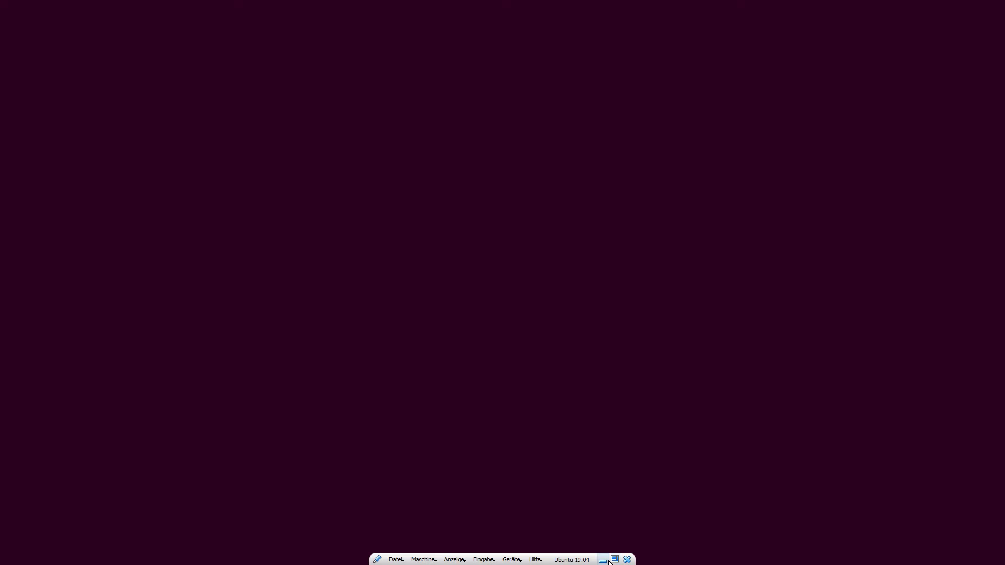
left_click(615, 560)
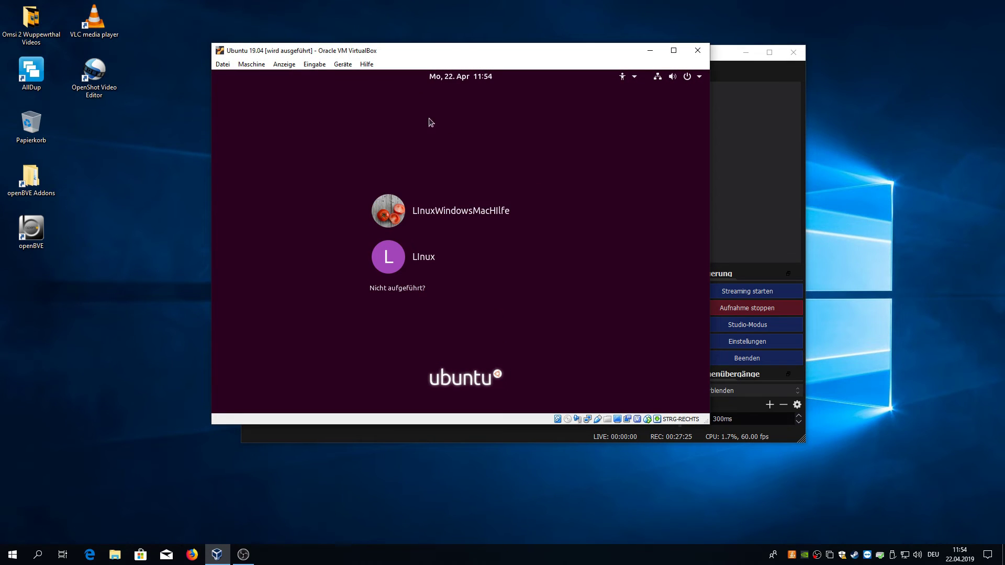
Log back in as the administrator and switch the VM to Vollbildmodus.
left_click(448, 214)
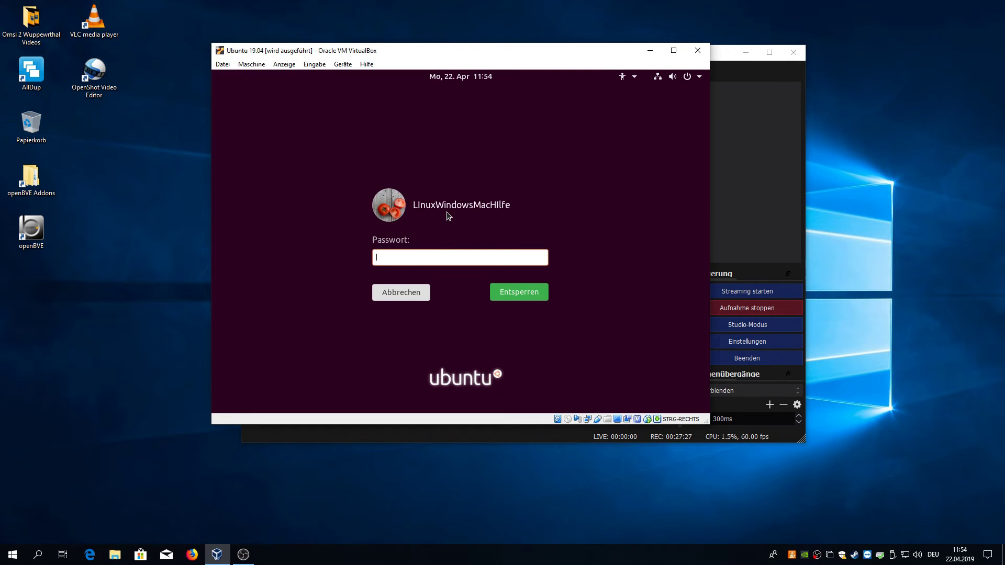
type("********")
key("Return")
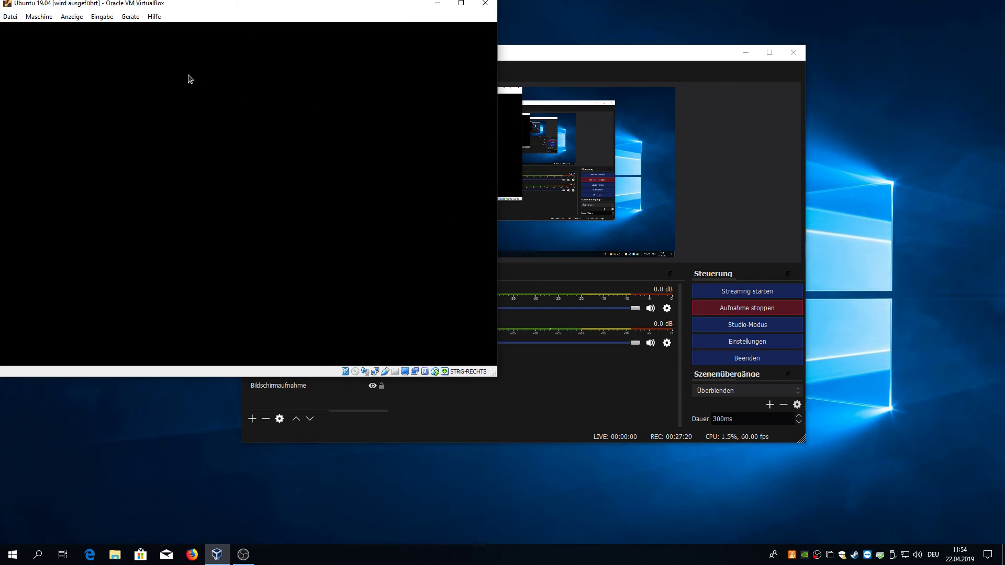
left_click(77, 17)
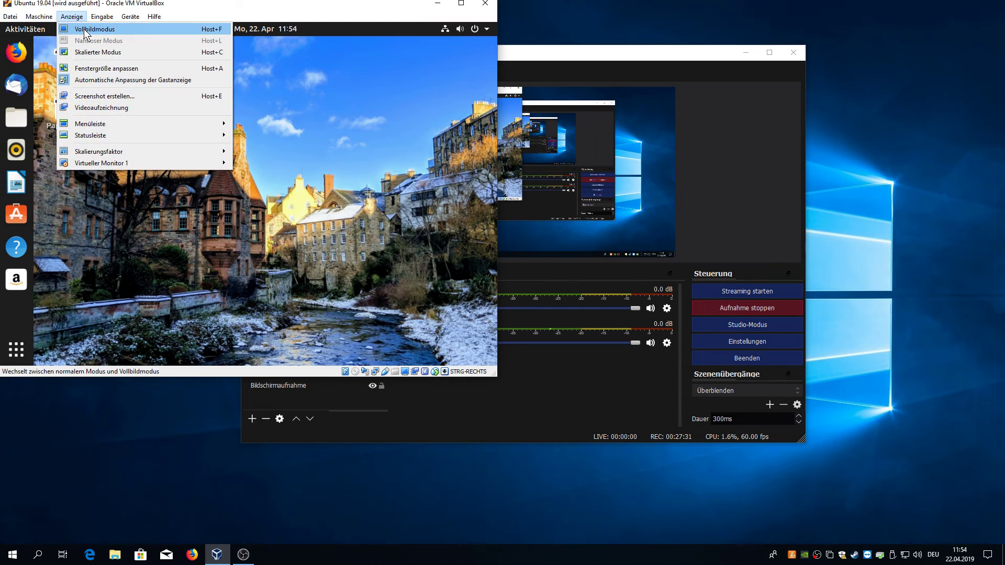
left_click(86, 29)
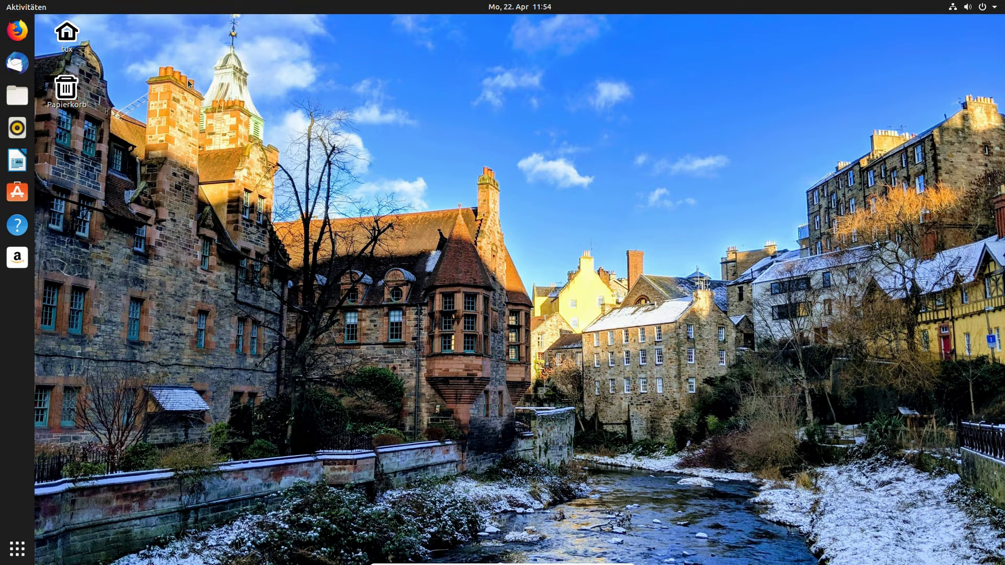
Launch Einstellungen by searching 'ein', maximize it, and select the second user account.
left_click(16, 548)
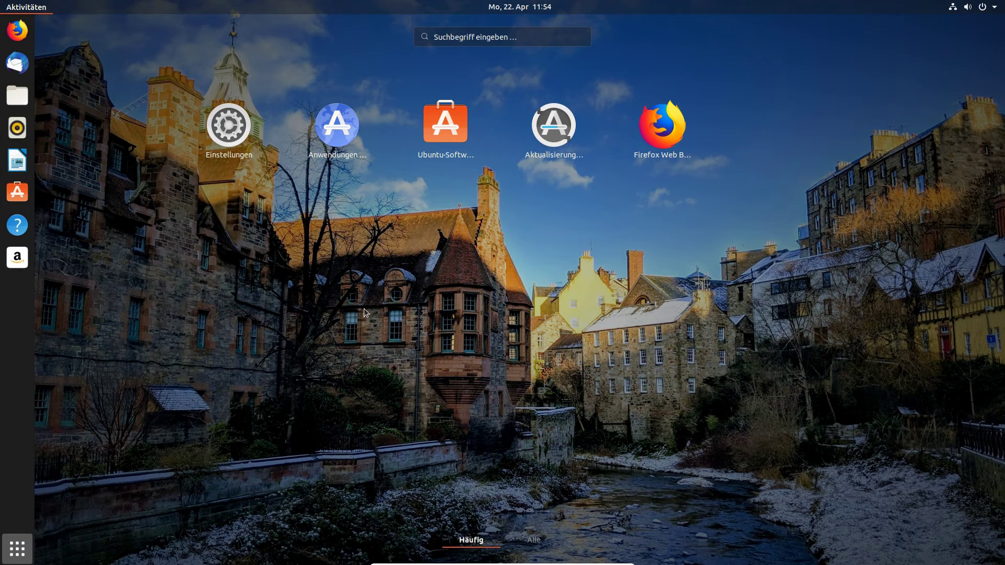
type("ein")
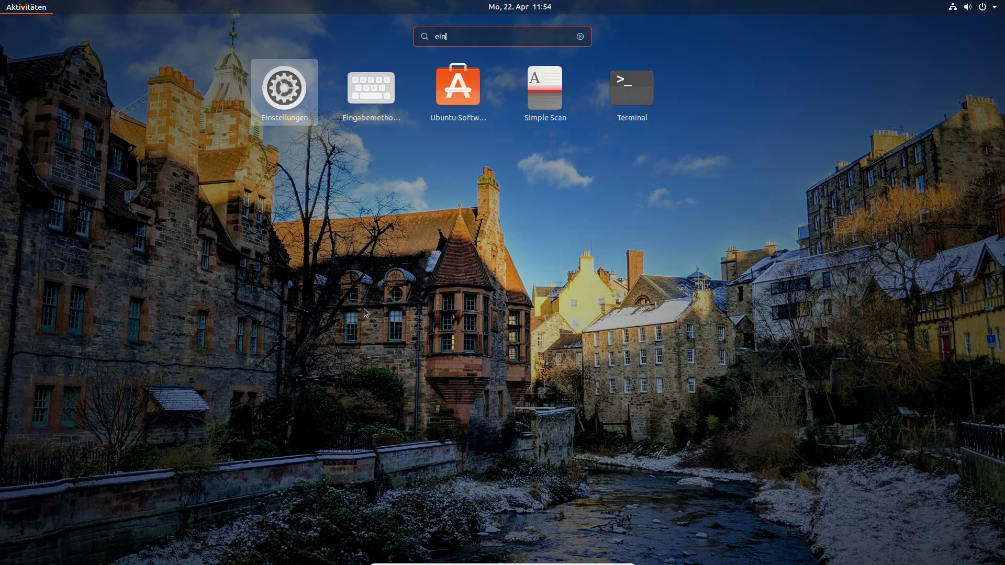
left_click(258, 87)
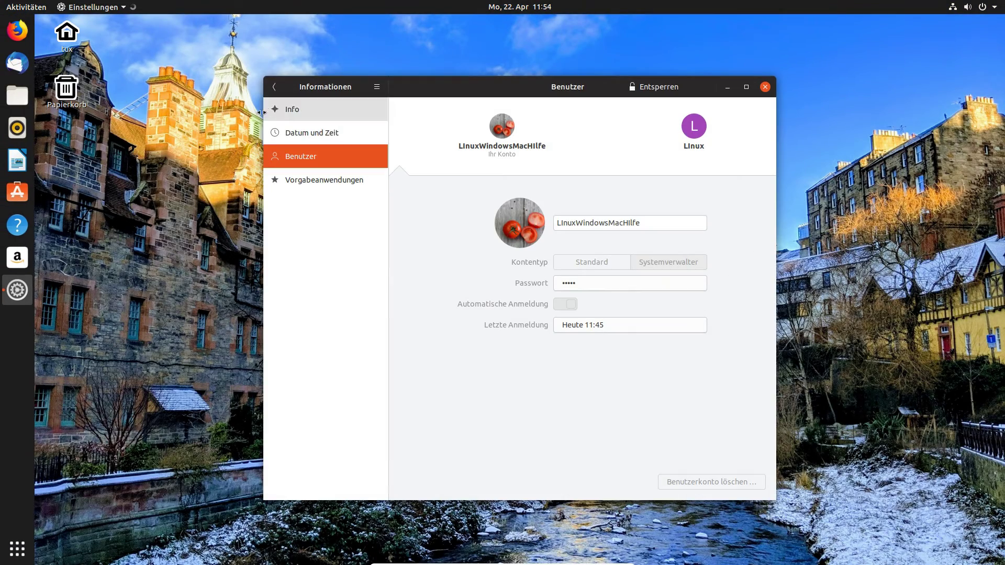
double_click(397, 92)
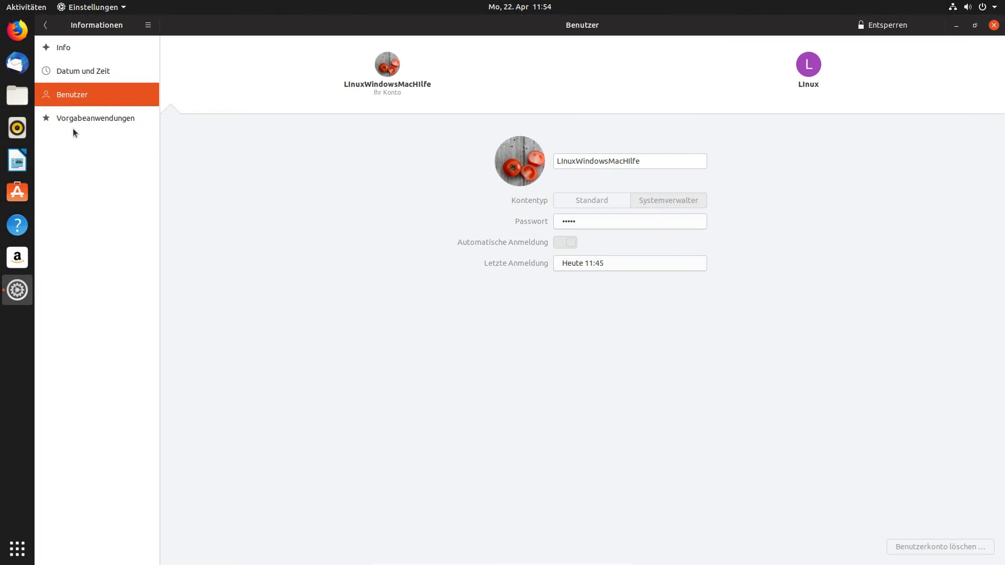
left_click(817, 79)
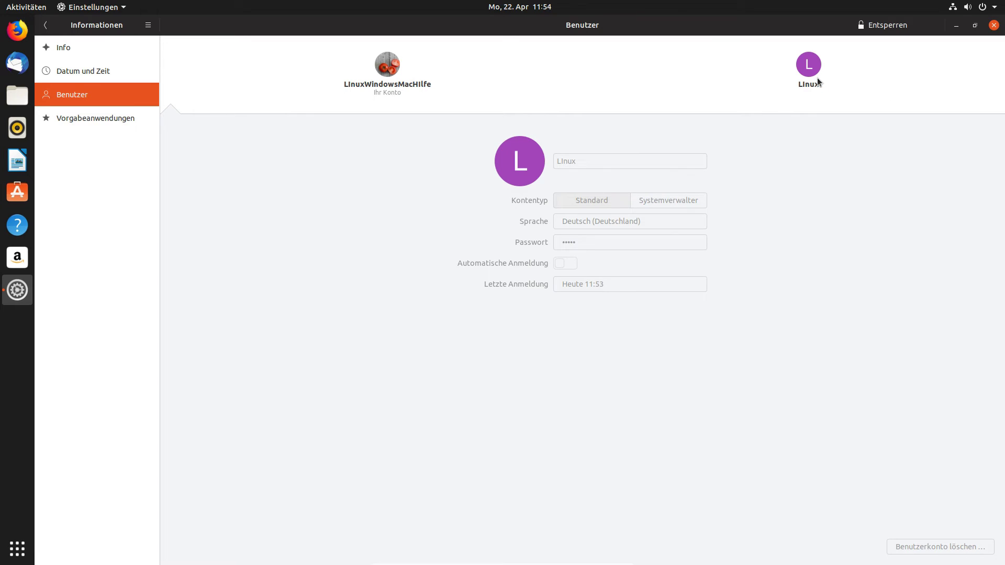
Unlock with the administrator password and delete the account with Dateien löschen.
left_click(856, 29)
type("••••")
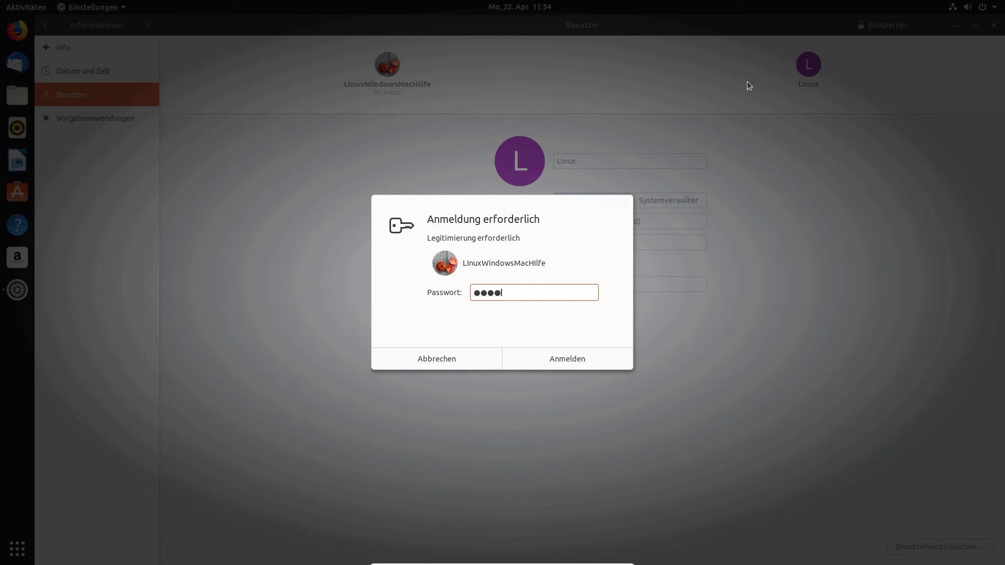
type("•")
key("Return")
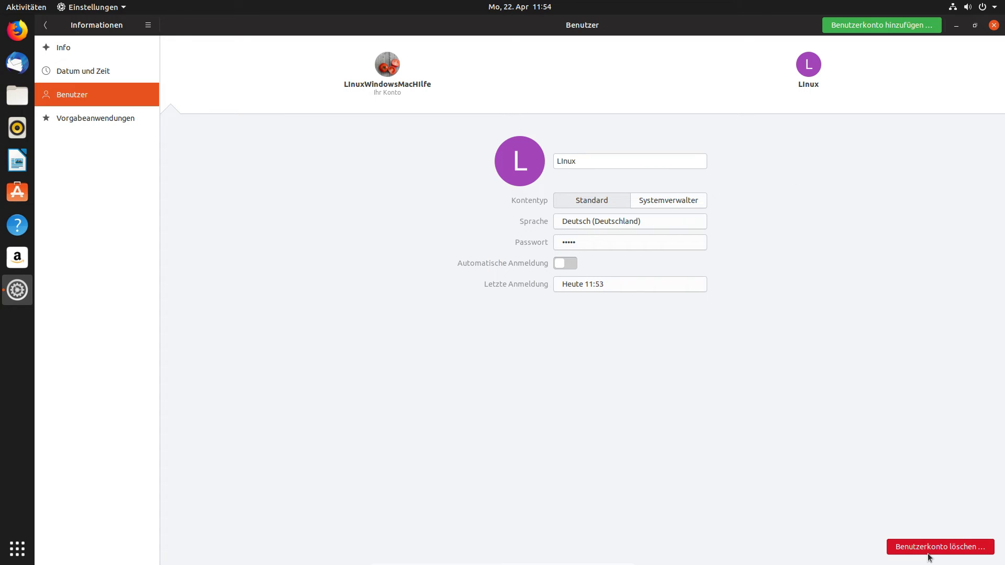
left_click(929, 547)
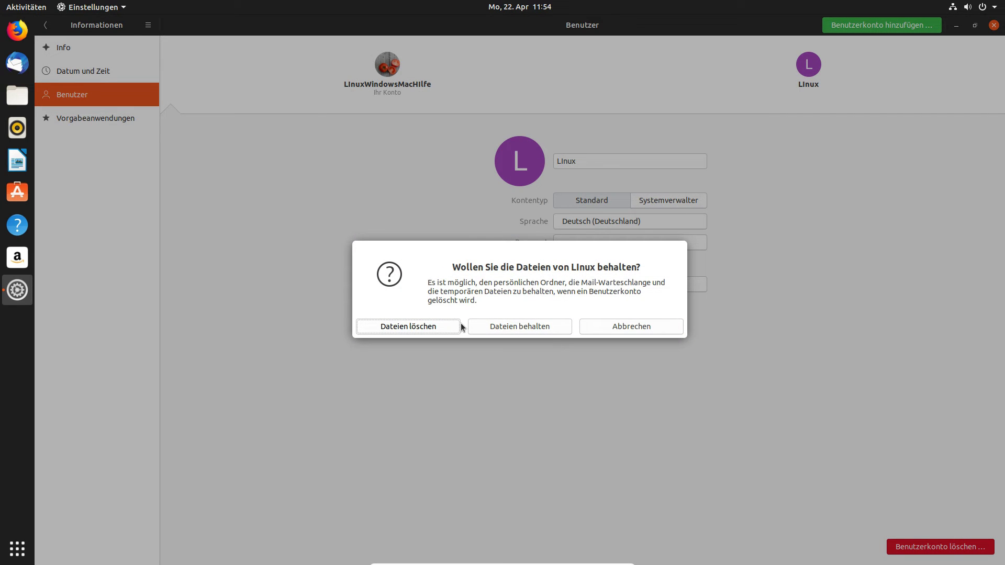
left_click(452, 327)
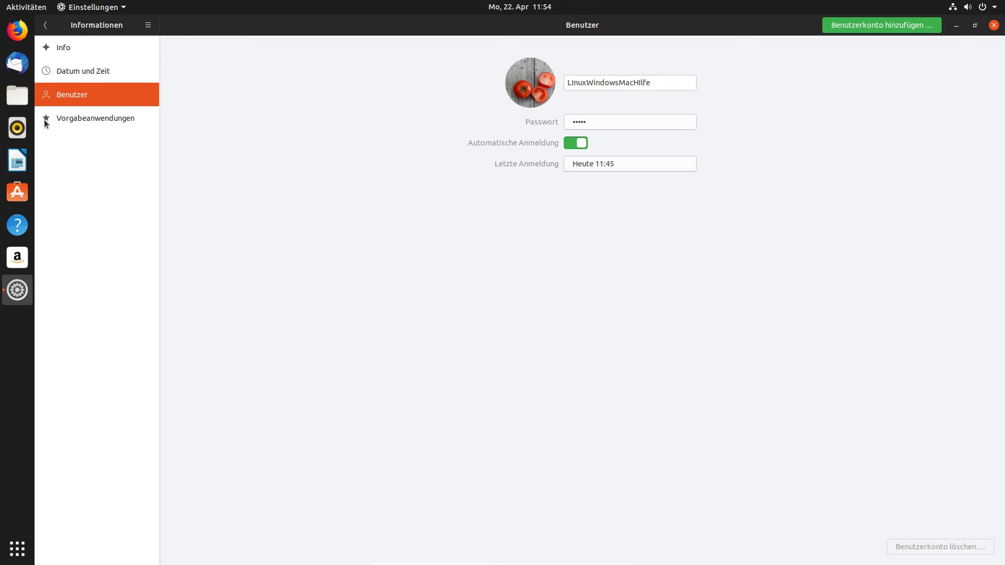
Set Fotos to Shotwell Fotobetrachter in Vorgabeanwendungen.
left_click(117, 124)
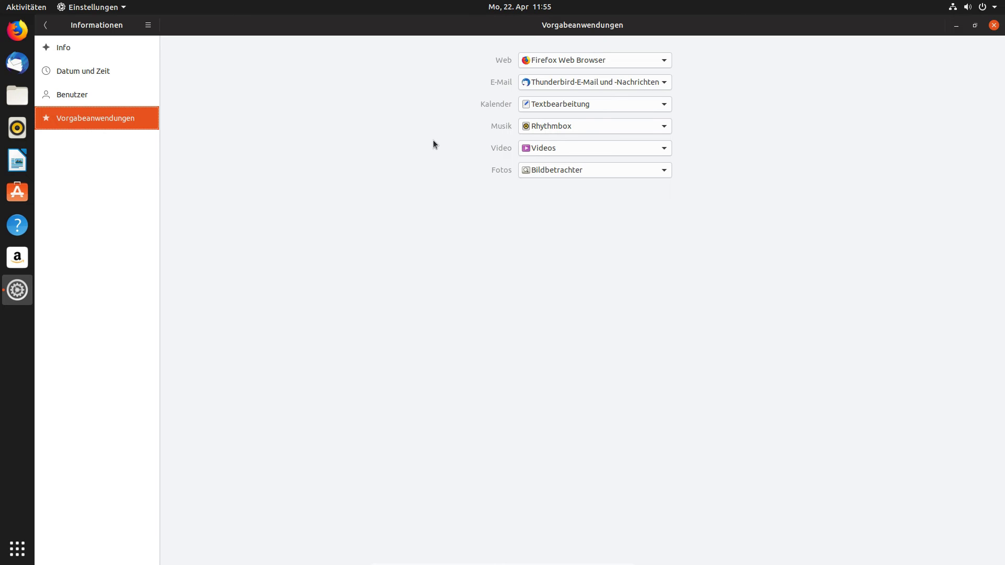
left_click(573, 168)
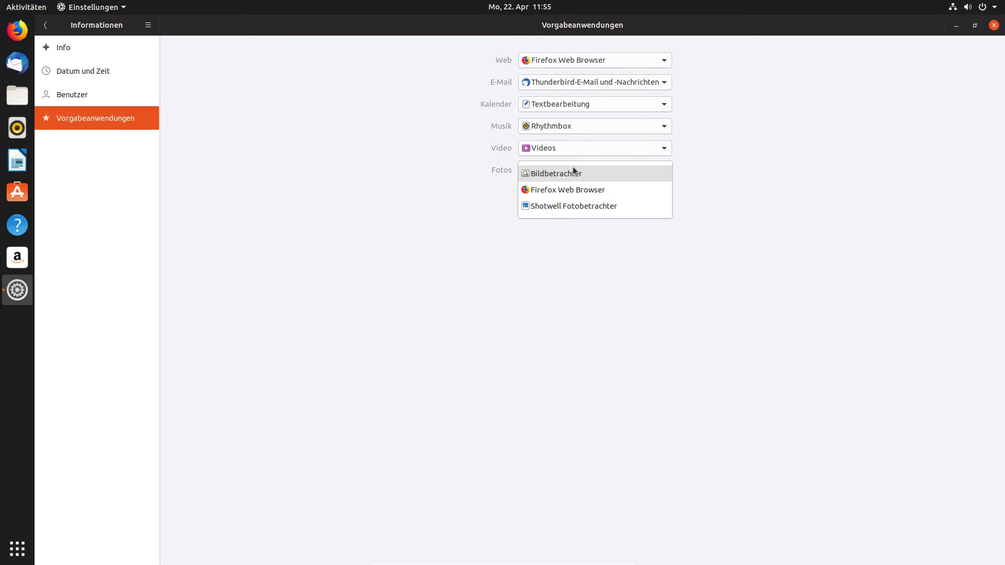
left_click(551, 207)
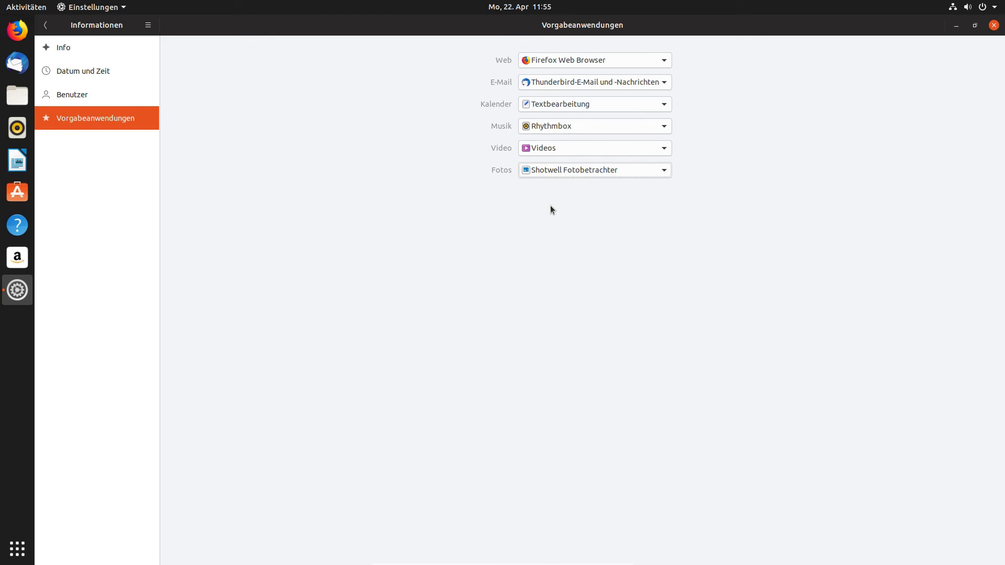
Review the video, music and web defaults, keeping Videos, Rhythmbox and Firefox, then close Settings.
left_click(535, 153)
left_click(535, 153)
left_click(543, 126)
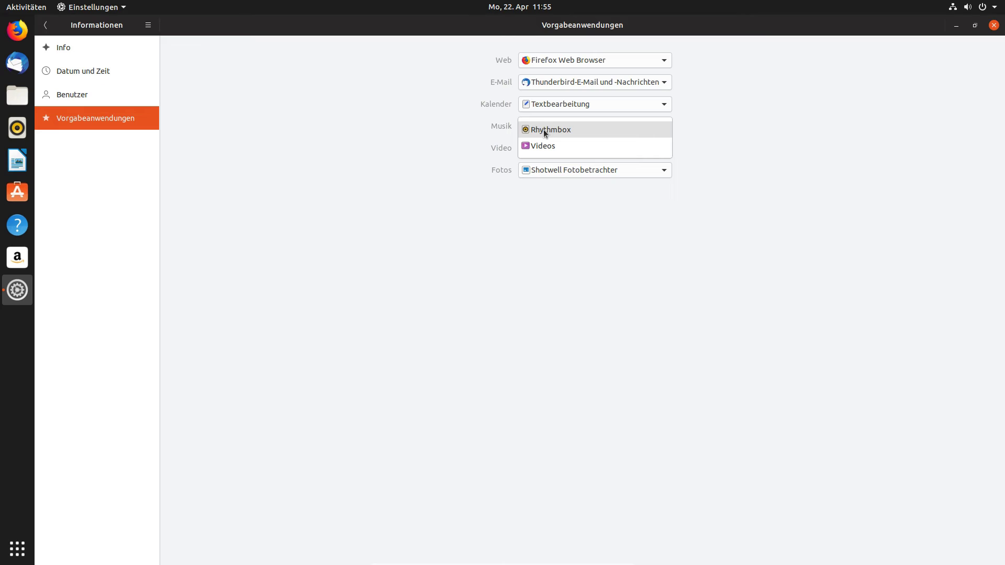
left_click(544, 142)
left_click(554, 126)
left_click(555, 113)
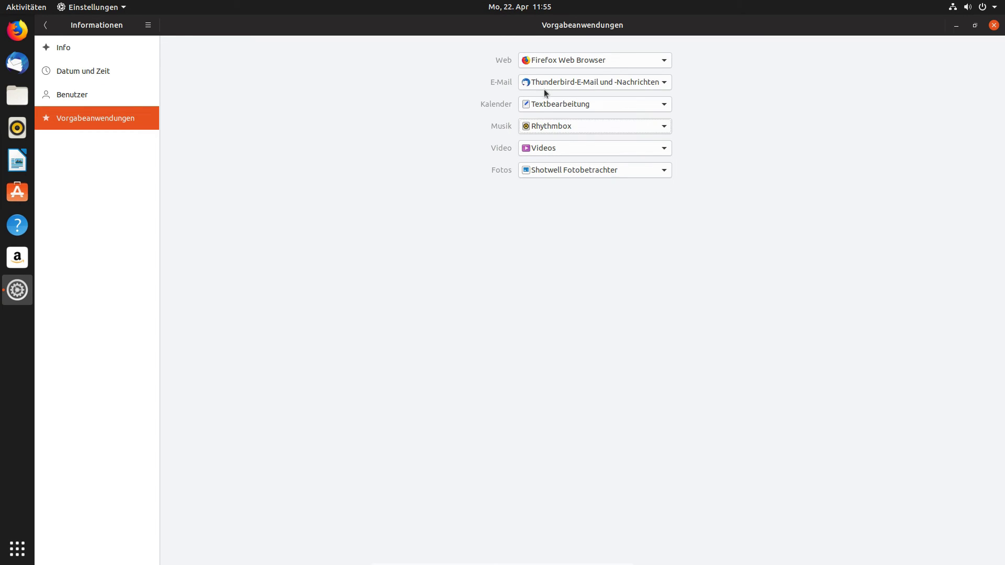
left_click(617, 61)
left_click(994, 25)
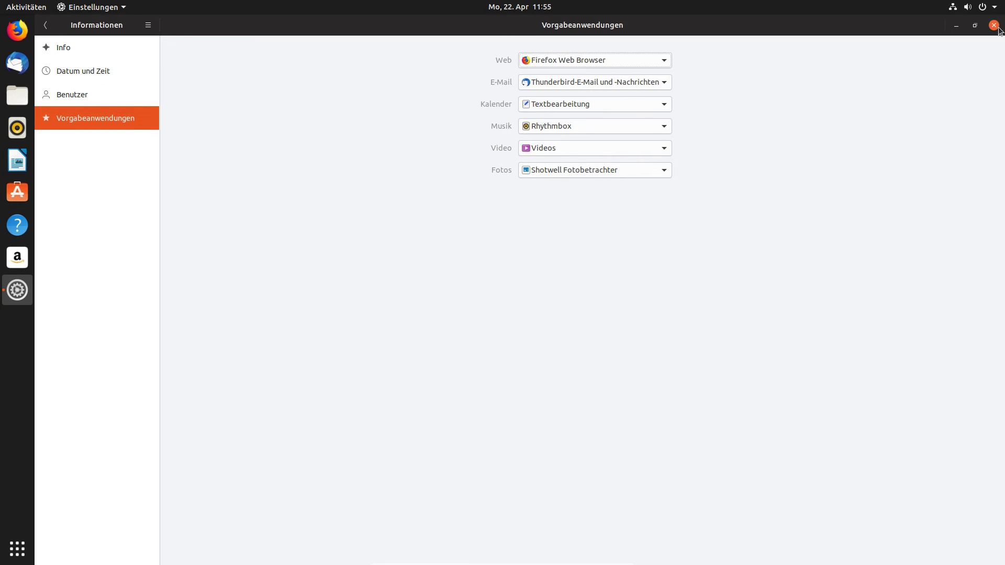
left_click(993, 25)
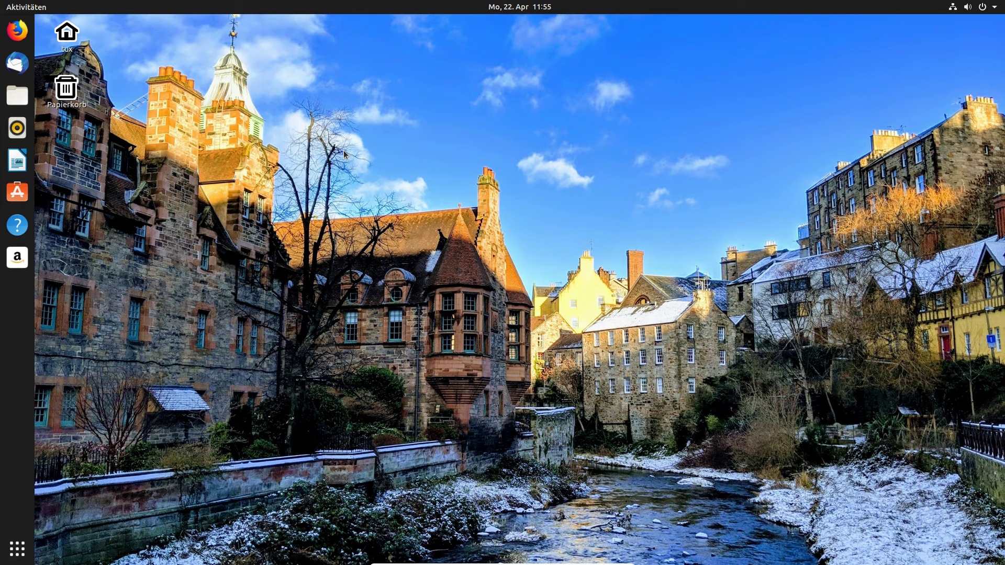
left_click(17, 549)
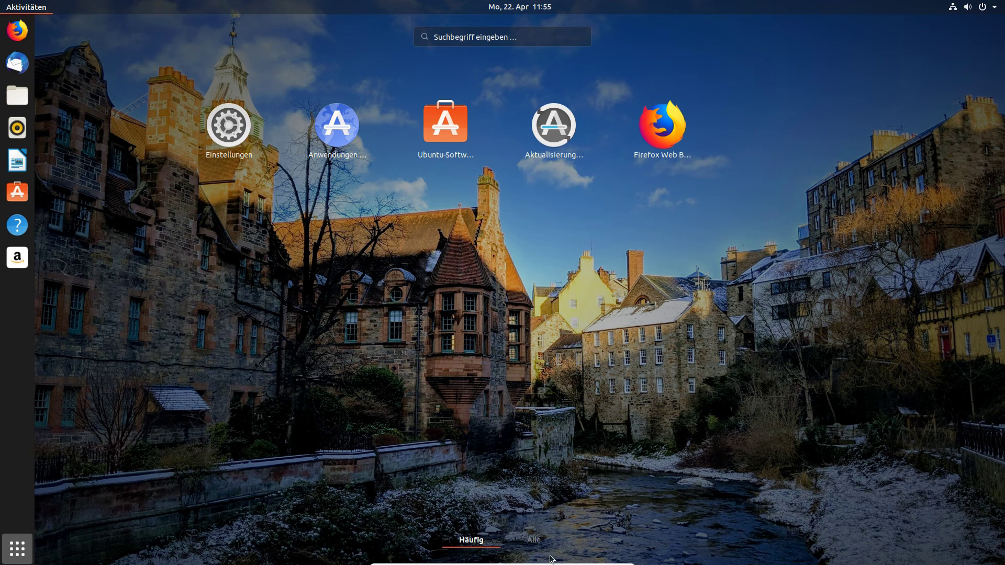
Launch Cheese from the Alle applications list and reposition its window.
left_click(533, 540)
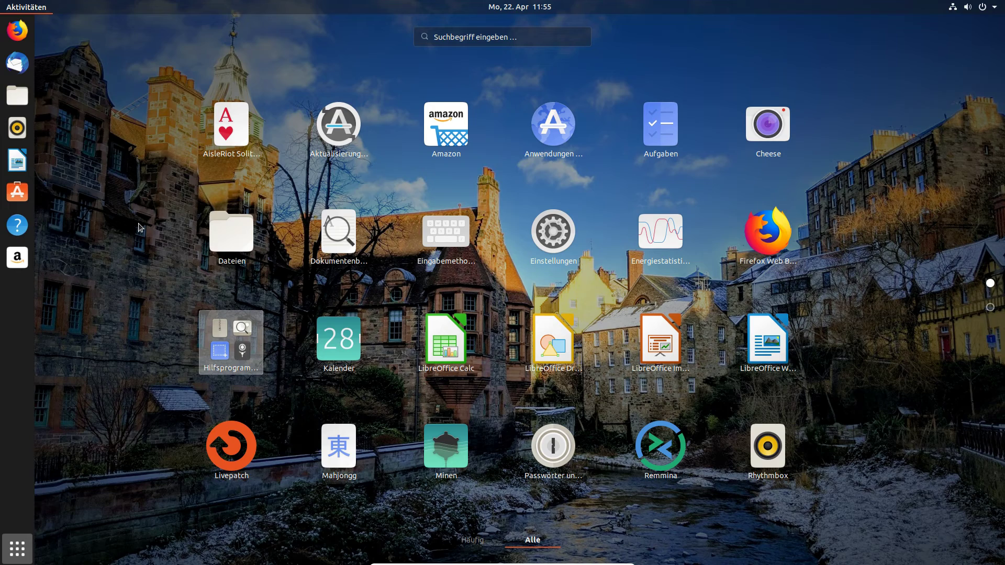
left_click(768, 125)
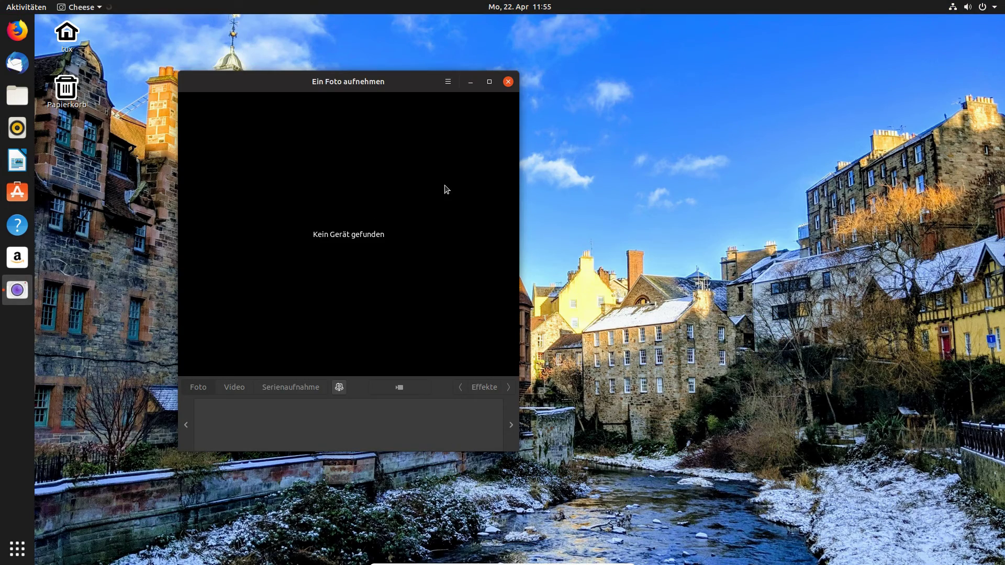
left_click_drag(344, 85, 447, 73)
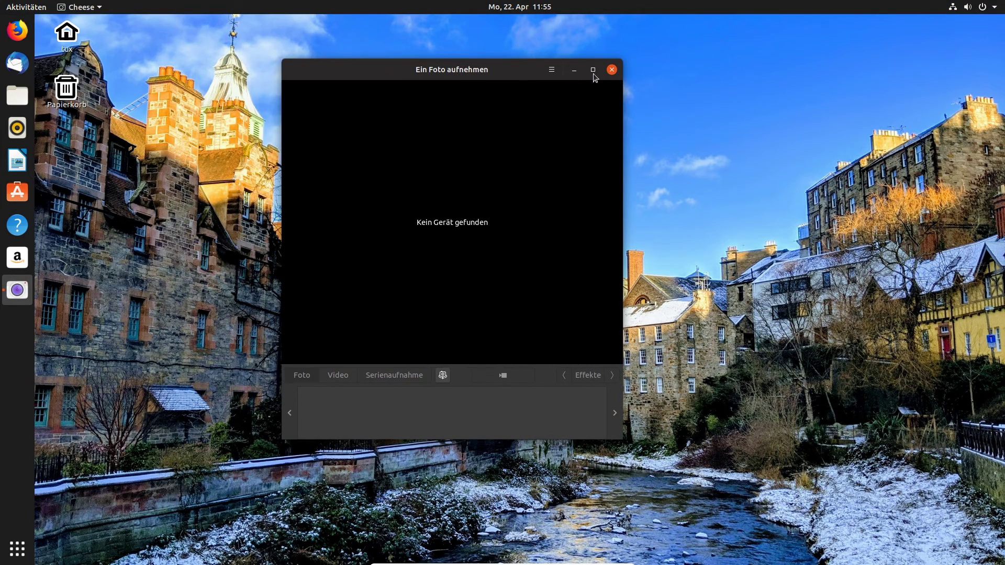
View Info zu Cheese (version 3.32.1), then close the dialog and Cheese.
left_click(552, 70)
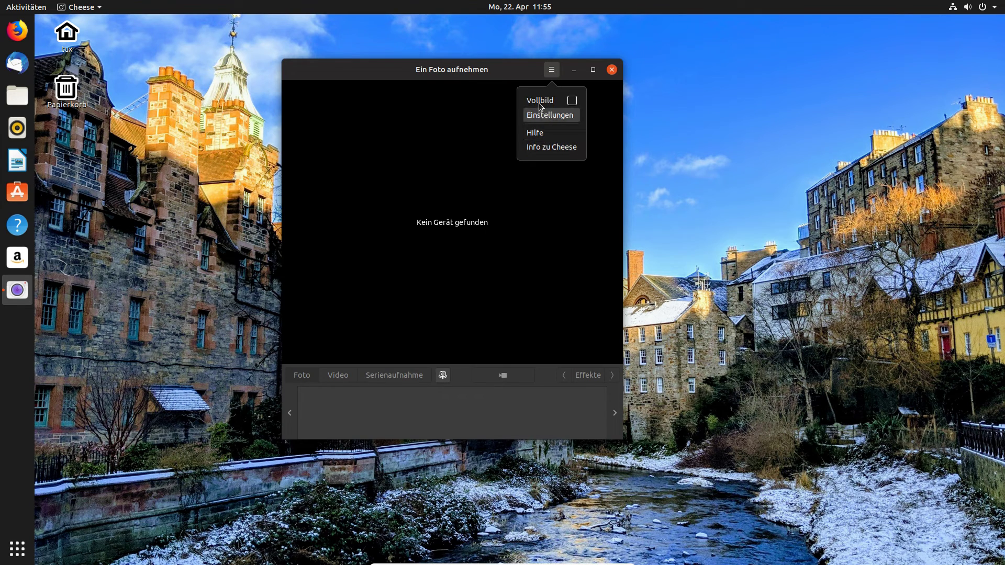
left_click(539, 146)
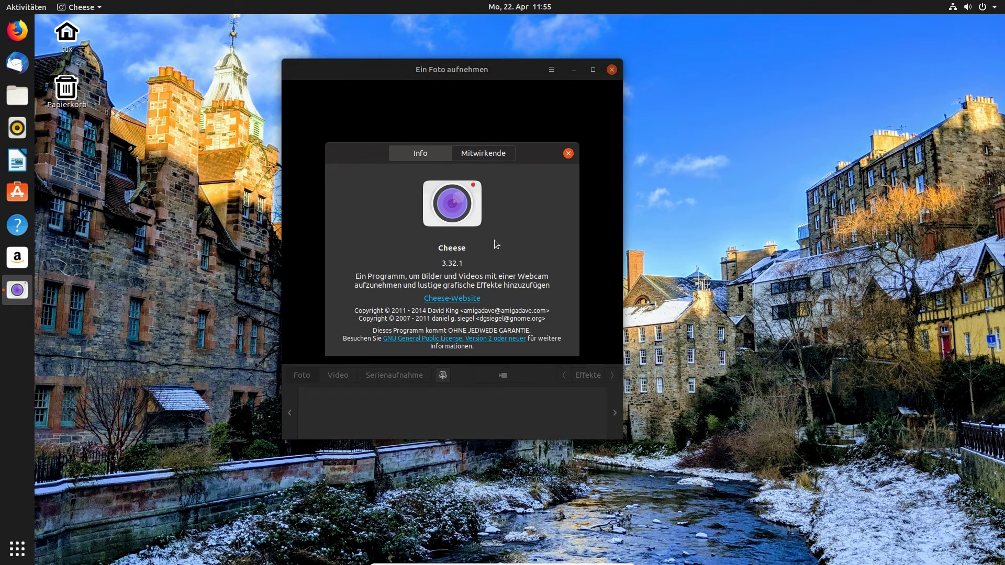
left_click(568, 153)
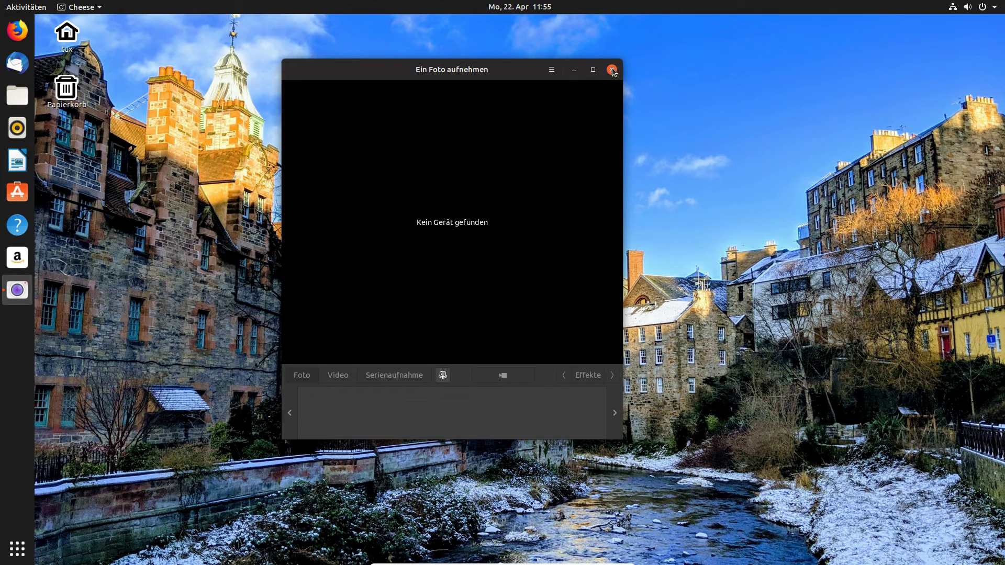
left_click(611, 69)
left_click(17, 550)
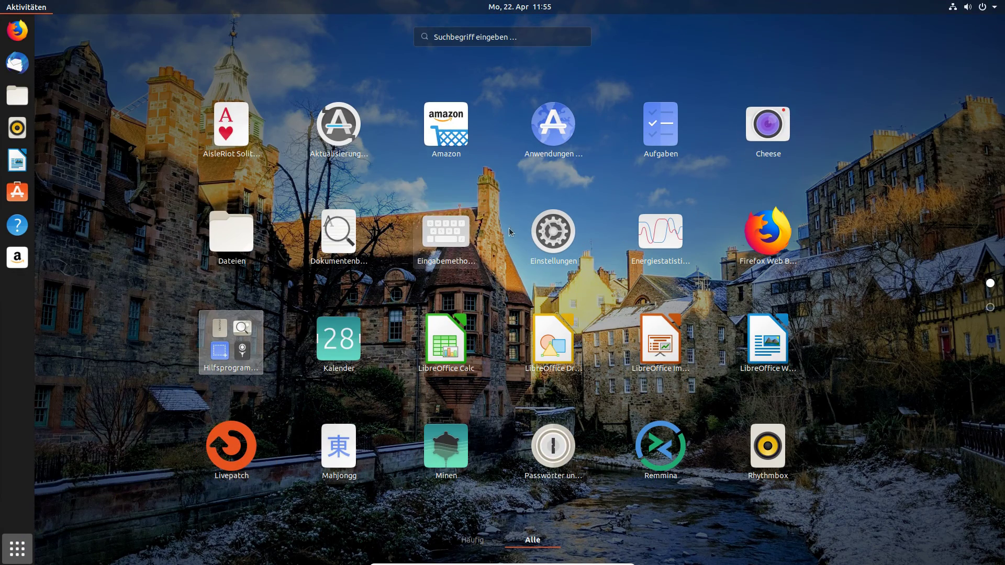
Launch LibreOffice Writer, view version 6.2.2.2 under Hilfe > Über LibreOffice, then close Writer.
left_click(768, 343)
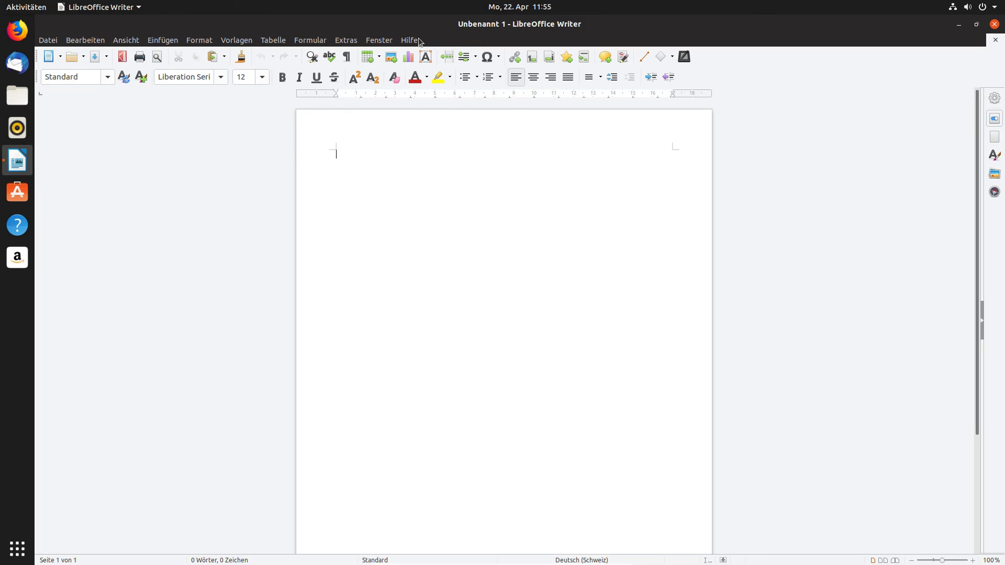
left_click(416, 40)
left_click(427, 187)
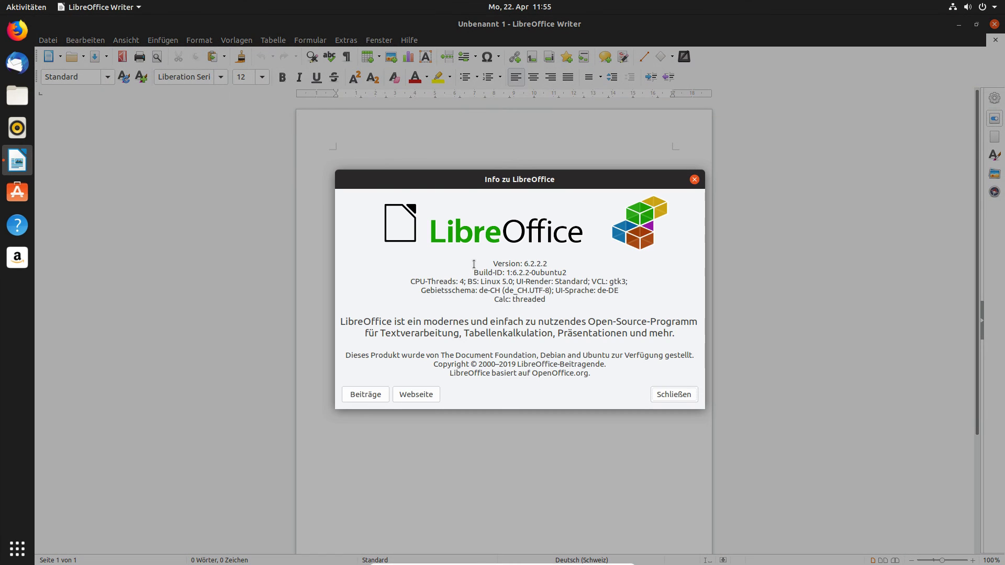
left_click(694, 180)
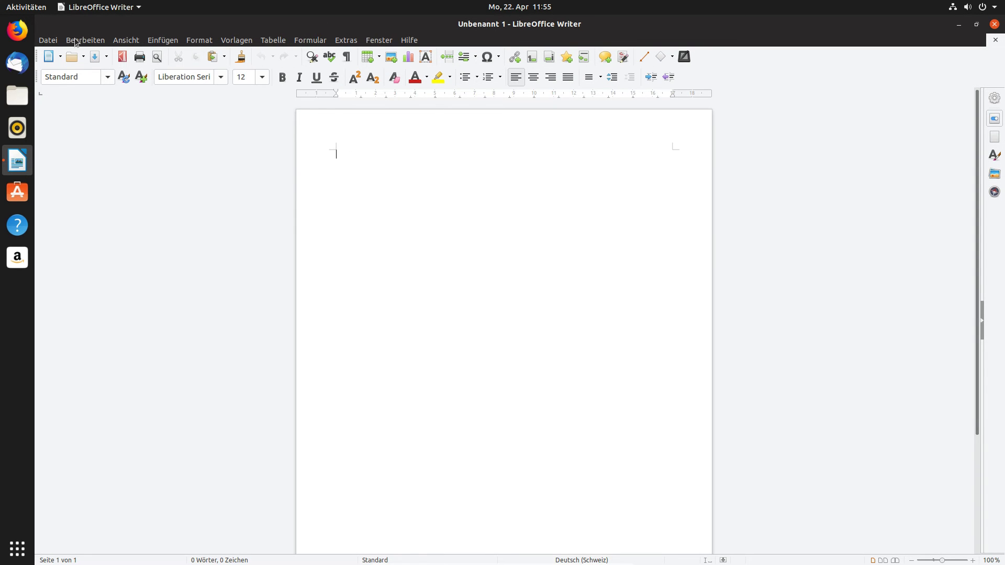
left_click(995, 24)
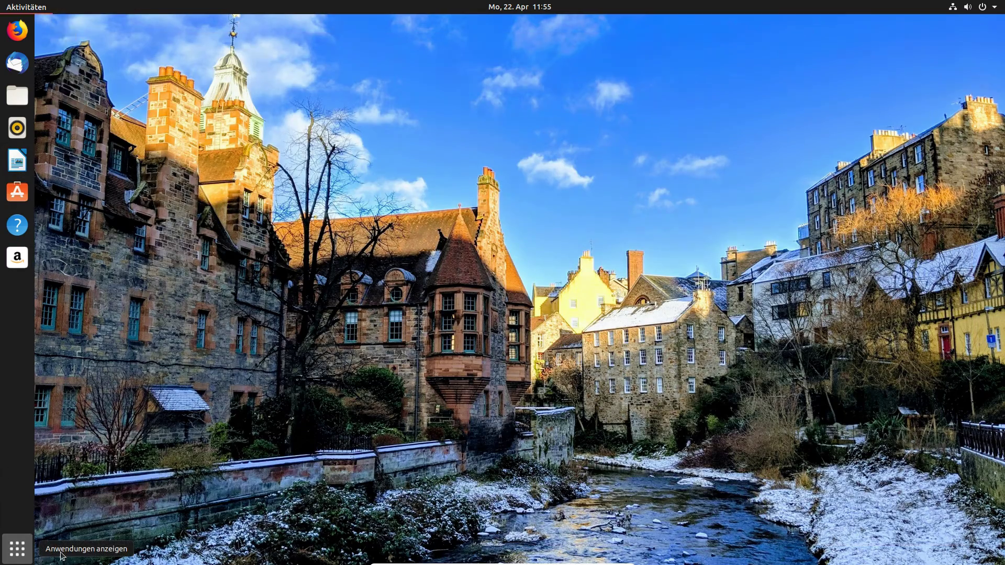
Open Livepatch from the app grid, close Anwendungen & Aktualisierungen, and reopen the application overview.
left_click(17, 548)
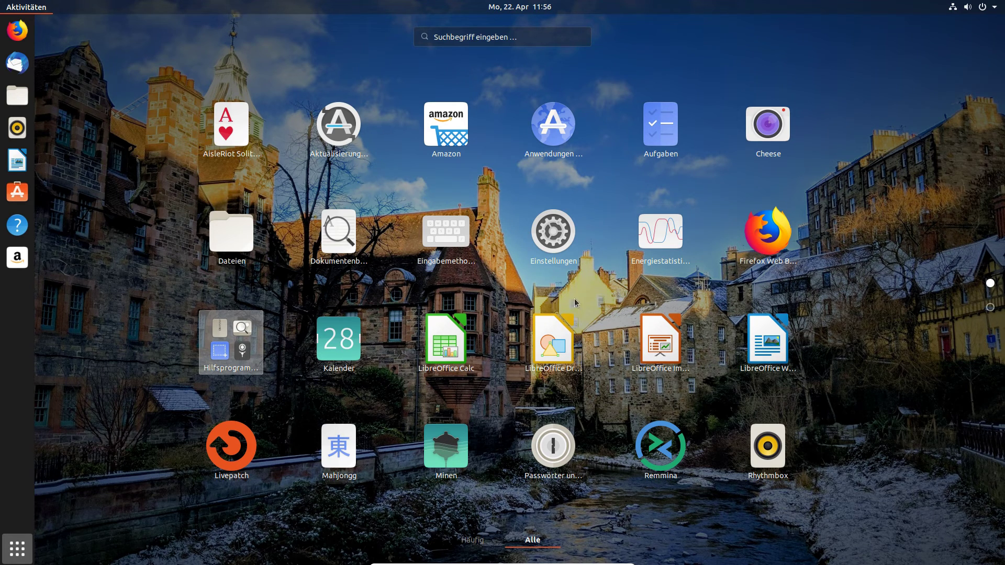
left_click(222, 451)
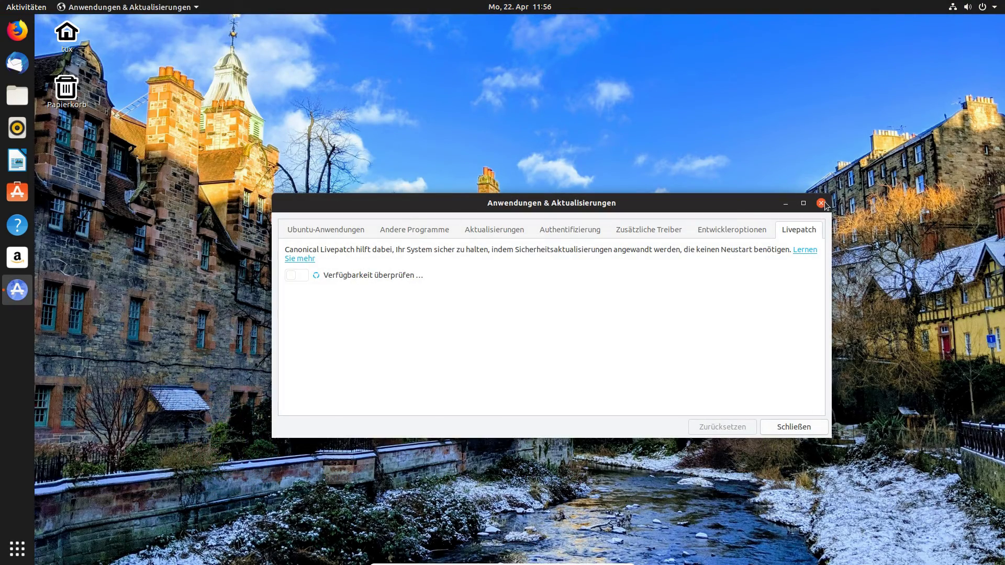
left_click(821, 204)
key("super+a")
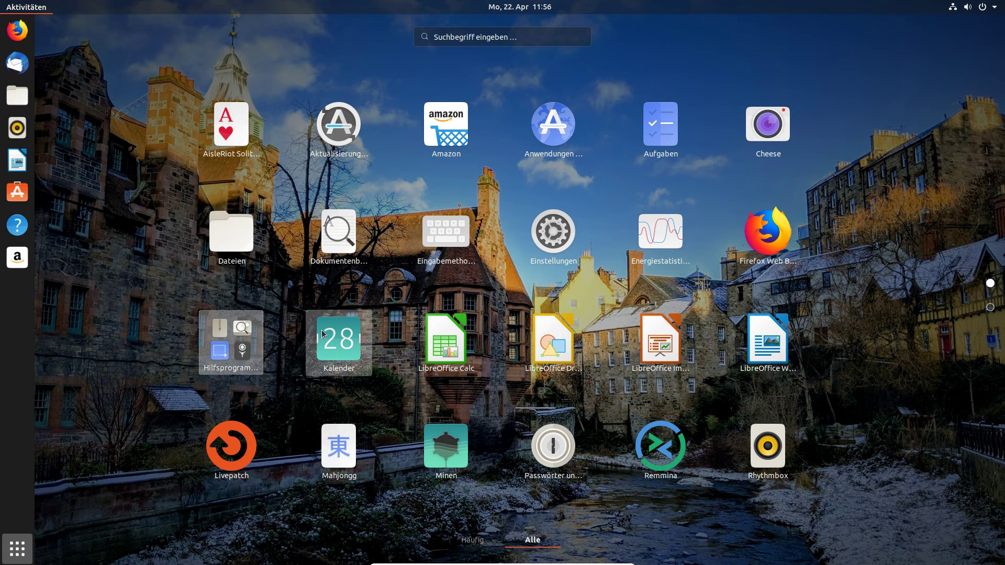
Open Kalender, select 23 April 2019, close the calendar, and return to Show Applications.
left_click(339, 340)
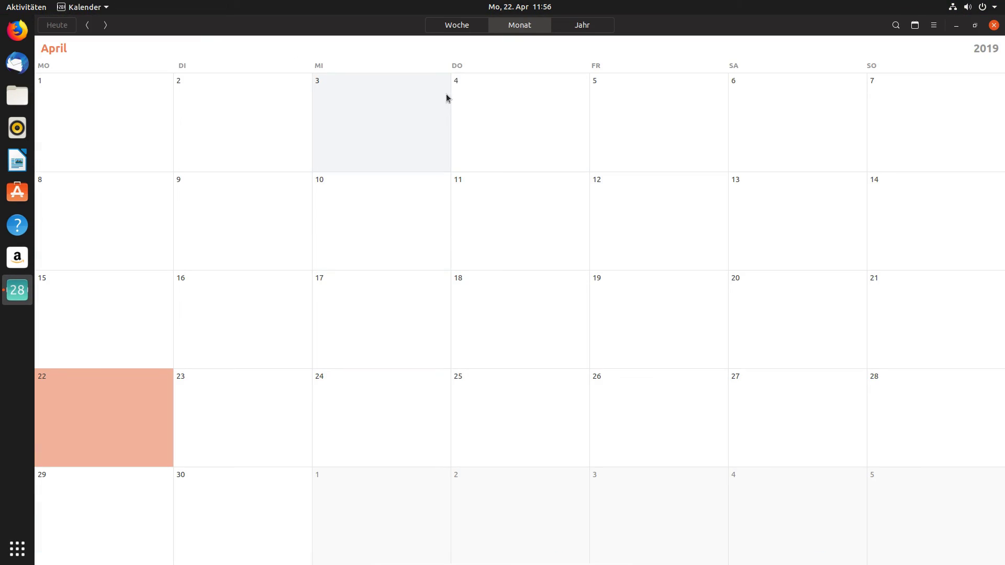
left_click(270, 378)
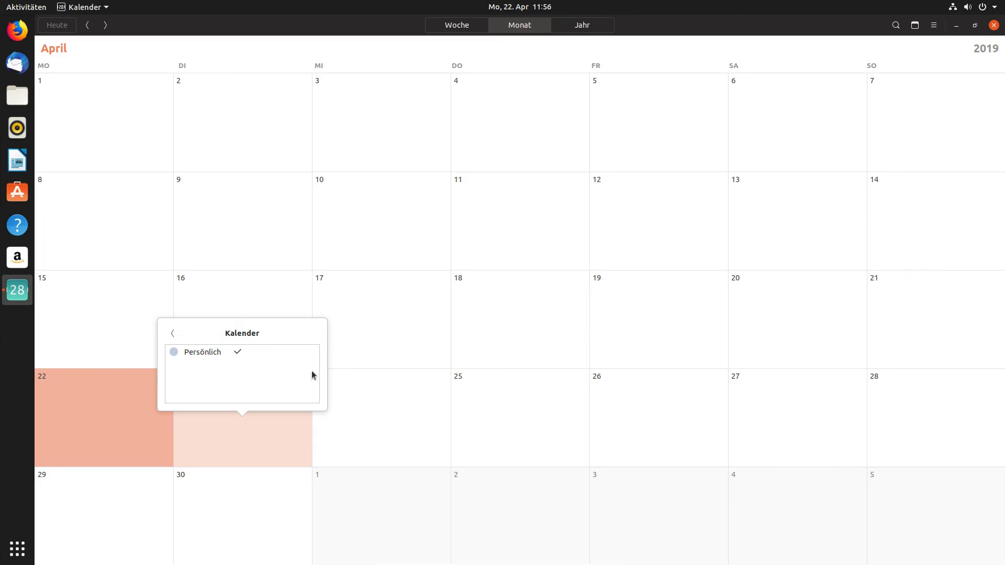
left_click(994, 29)
left_click(995, 30)
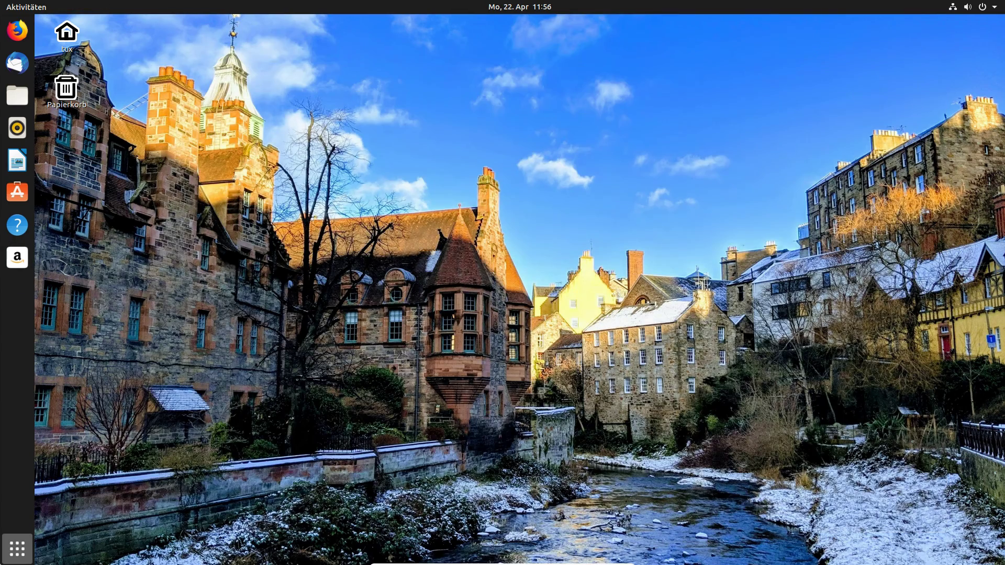
left_click(17, 549)
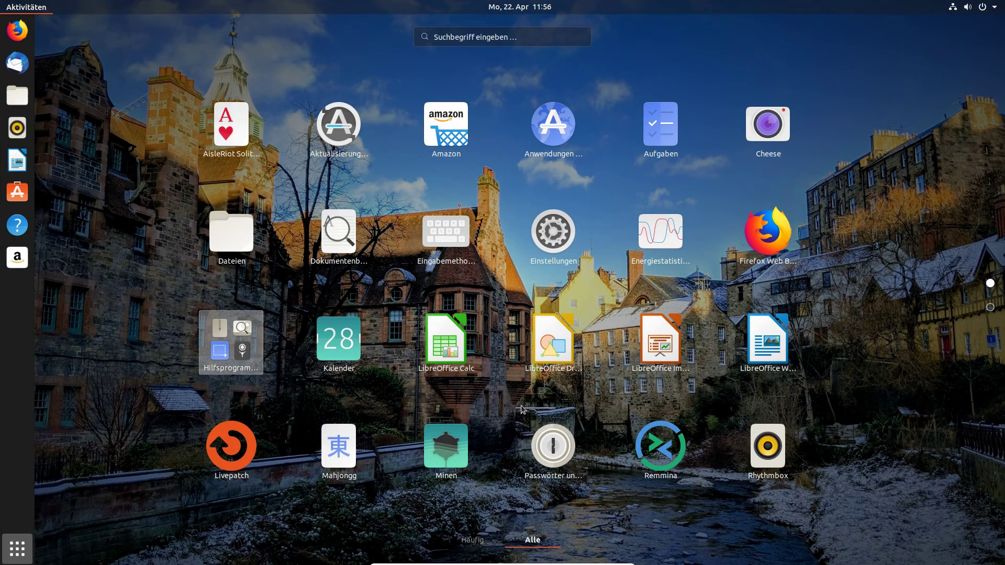
Launch Passwörter und Verschlüsselung, maximize it, and browse the System Trust, OpenSSH-Schlüssel and Anmeldung collections.
left_click(545, 447)
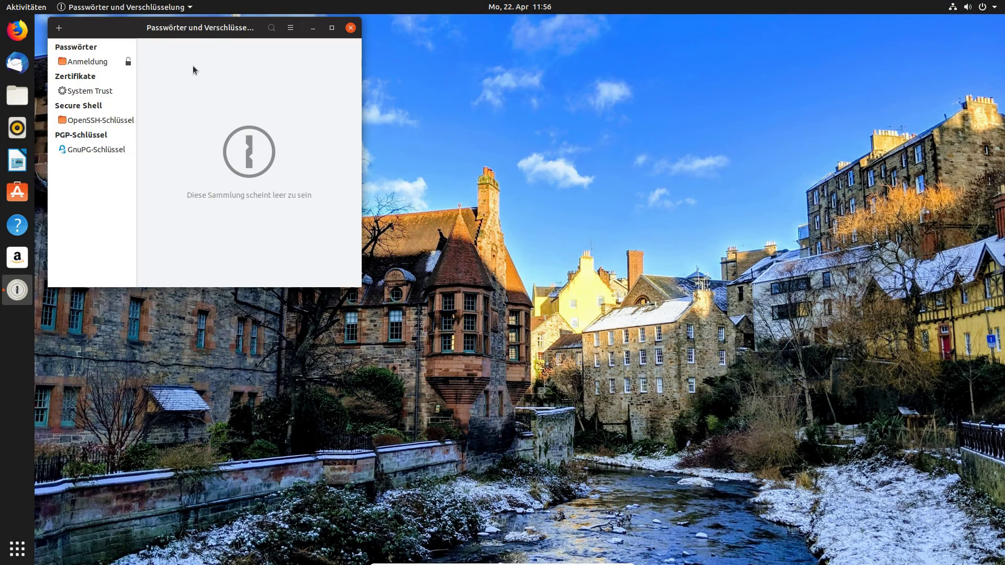
left_click_drag(214, 32, 437, 96)
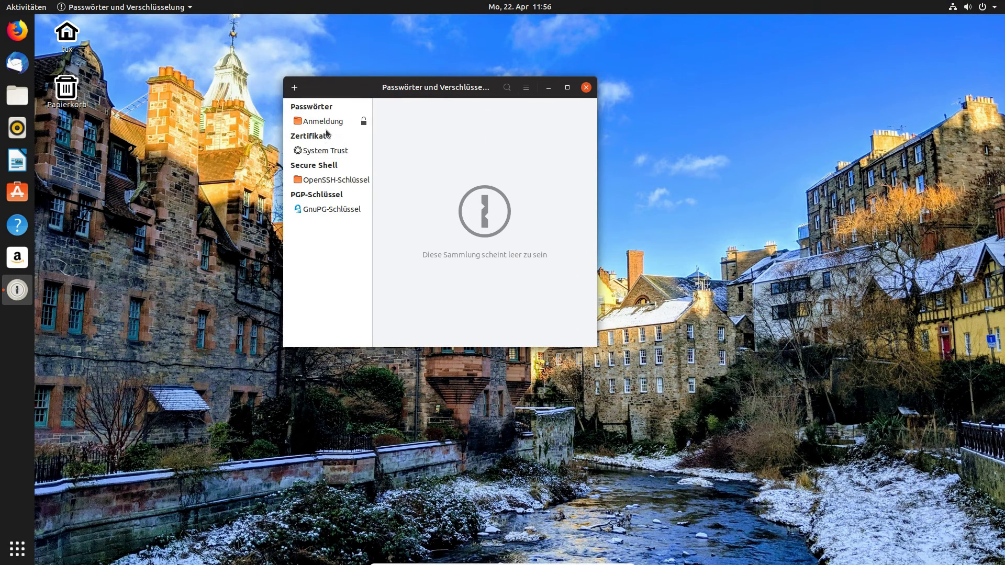
left_click(325, 151)
left_click(326, 122)
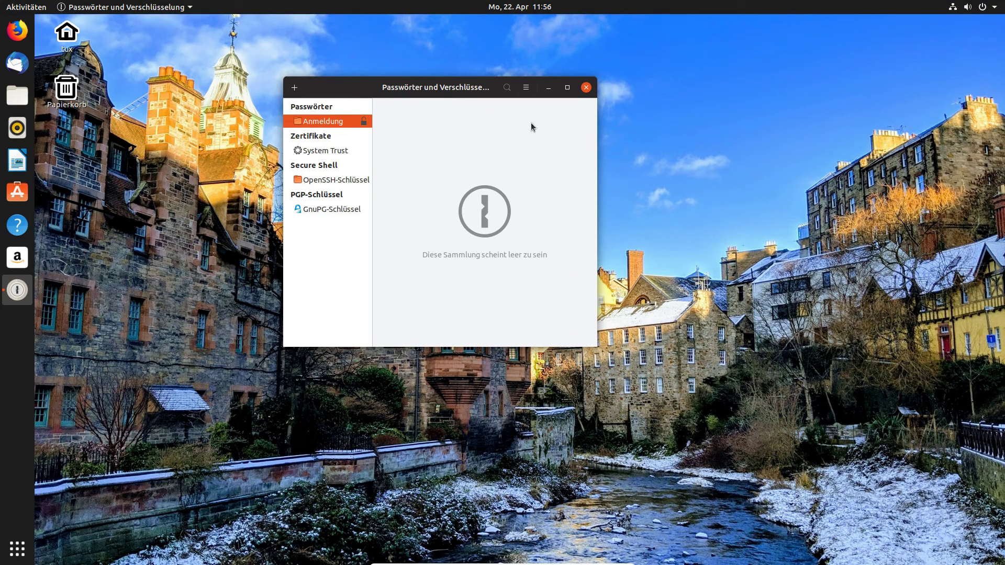
left_click(561, 88)
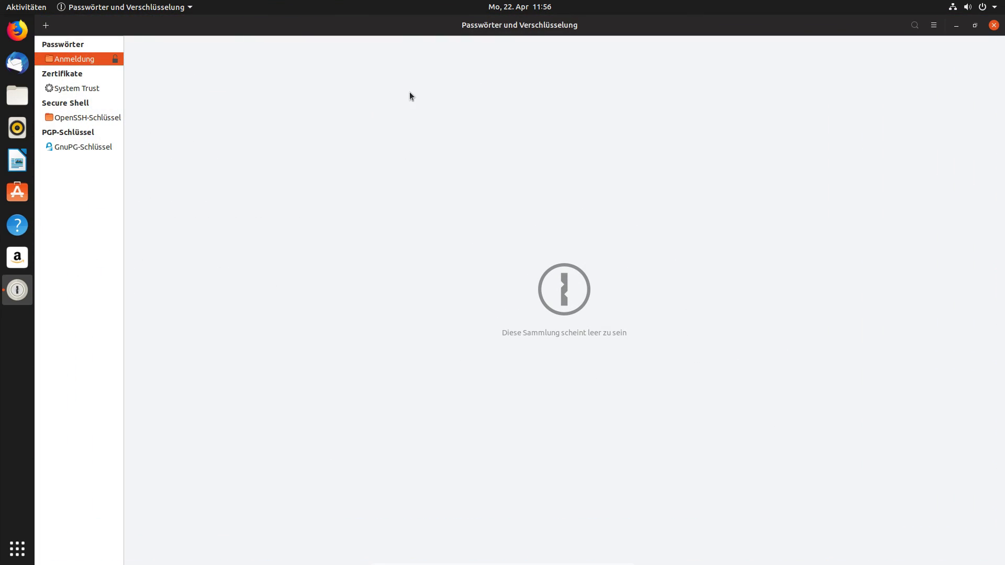
left_click(89, 131)
left_click(101, 62)
Check the options menu, close Passwords and Keys, and return to the app grid.
left_click(934, 25)
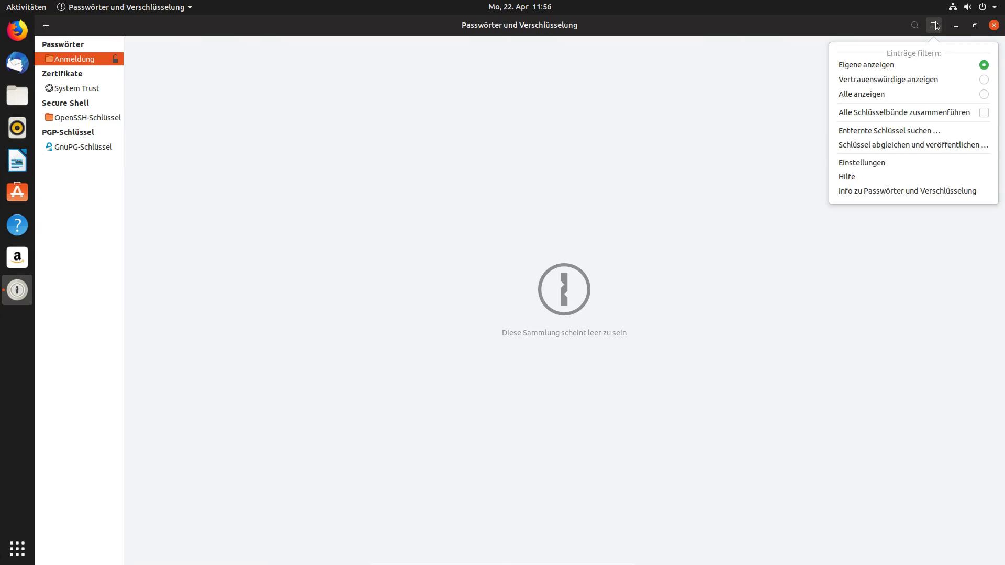
left_click(995, 25)
left_click(994, 25)
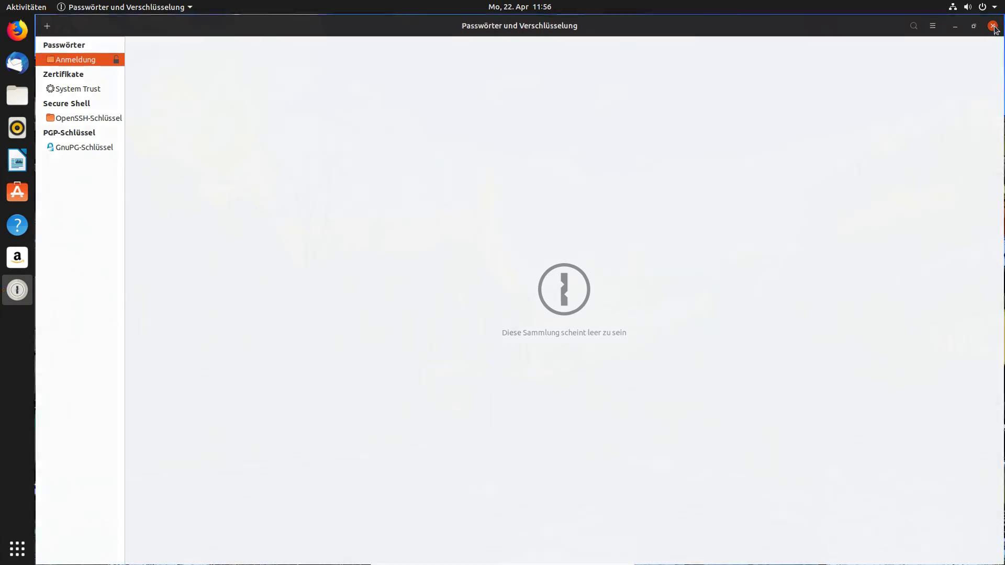
left_click(18, 549)
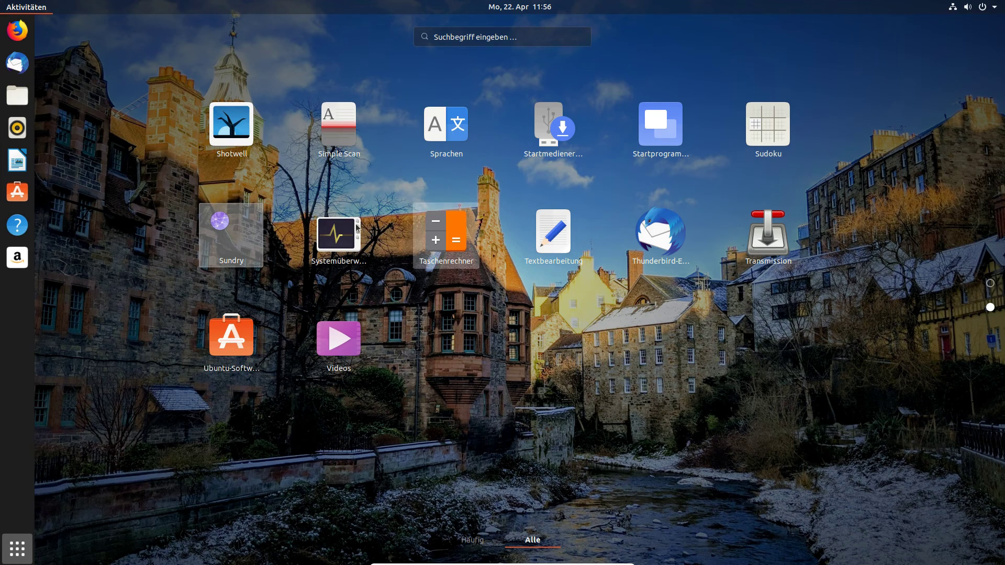
Maximize Systemüberwachung, set the Speicher graph colour to red on Ressourcen, then quit.
left_click(335, 231)
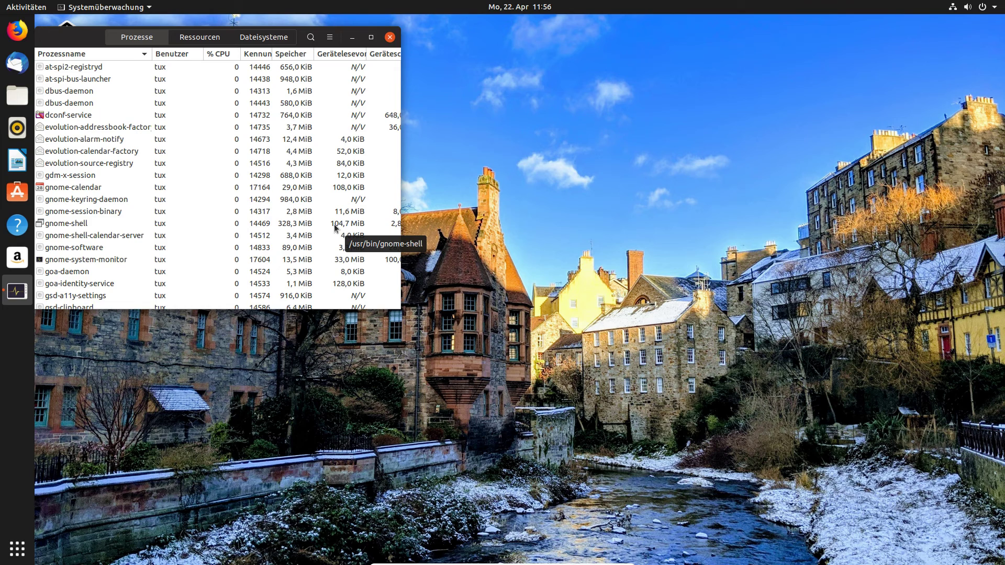
left_click(375, 43)
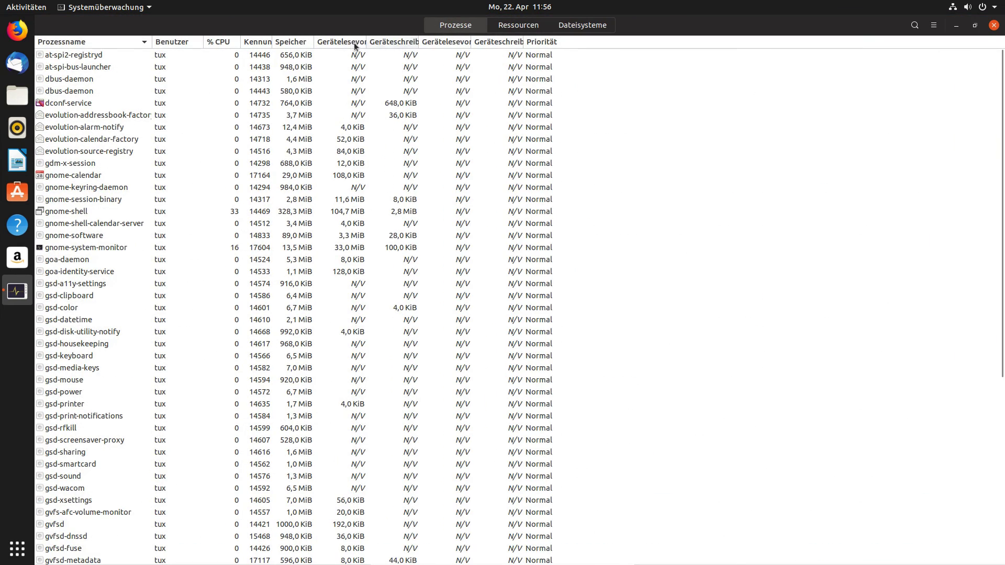
left_click(517, 24)
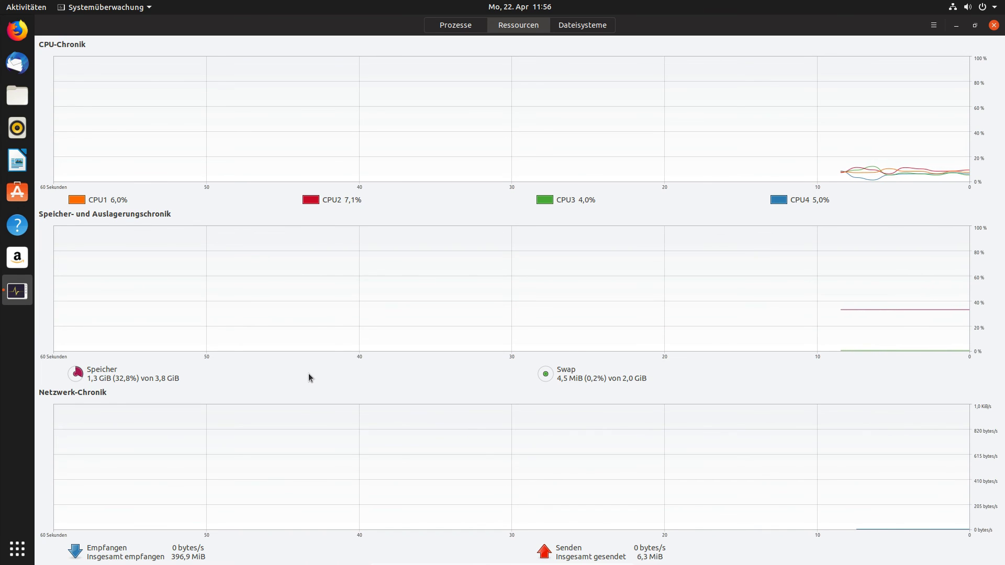
left_click(77, 375)
left_click(411, 269)
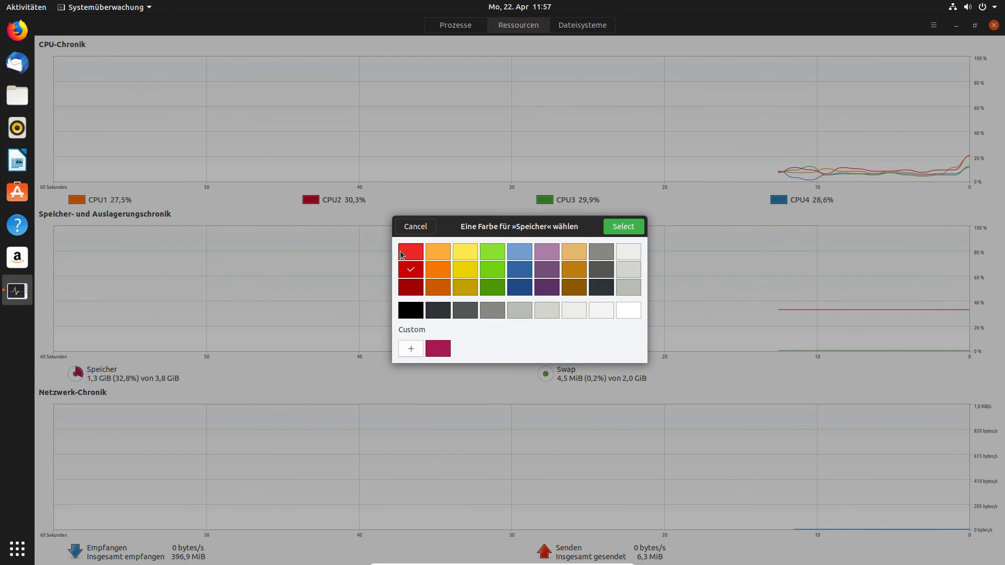
left_click(612, 230)
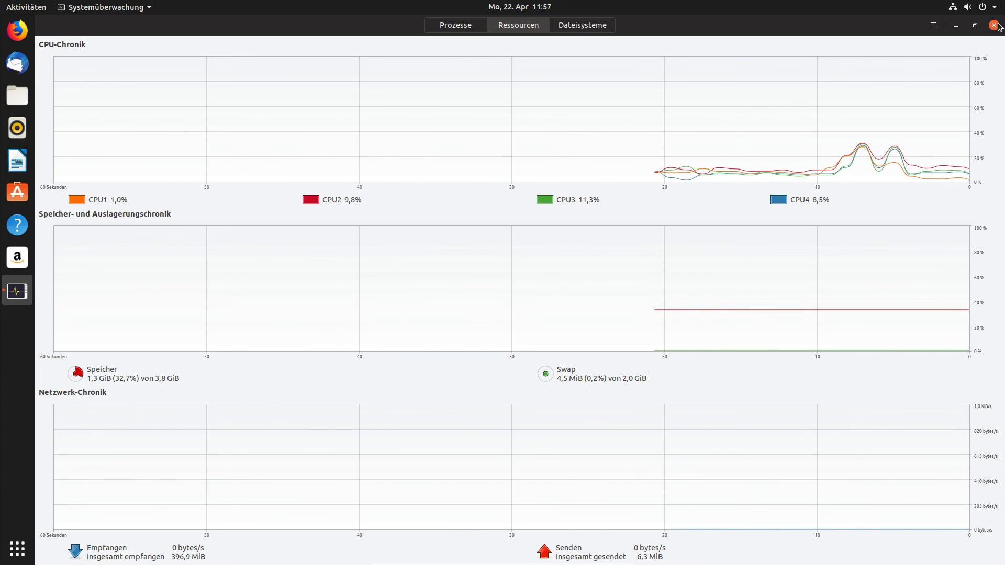
key("ctrl+q")
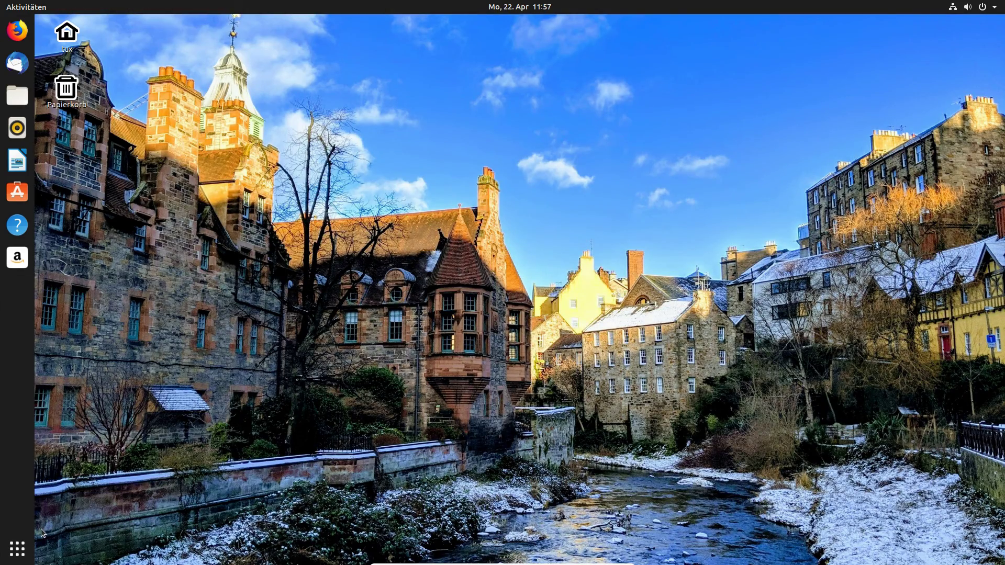
Launch Shotwell from the second app-grid page, dismiss its welcome message, then close it.
left_click(17, 548)
scroll(483, 356, "down", 1)
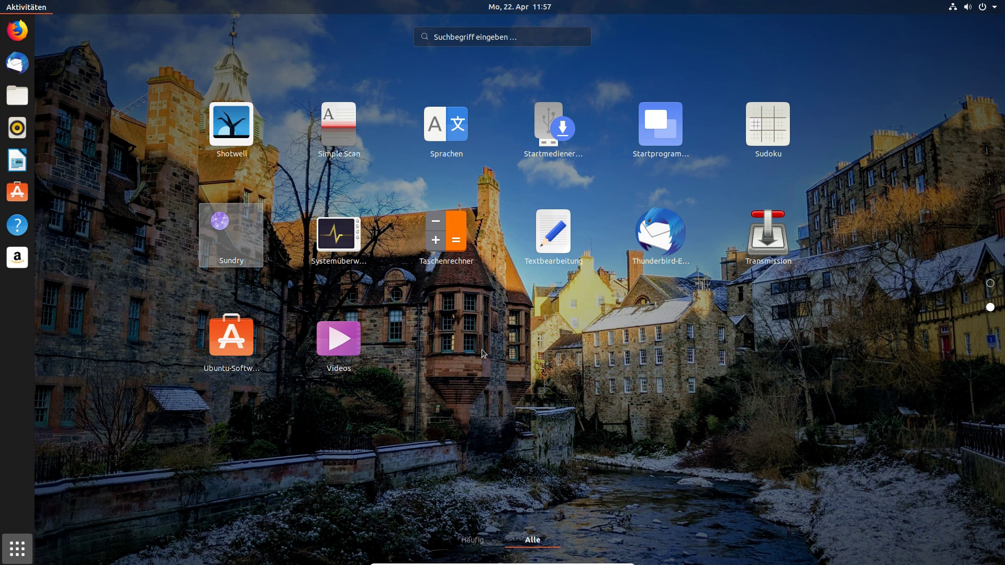
left_click(377, 202)
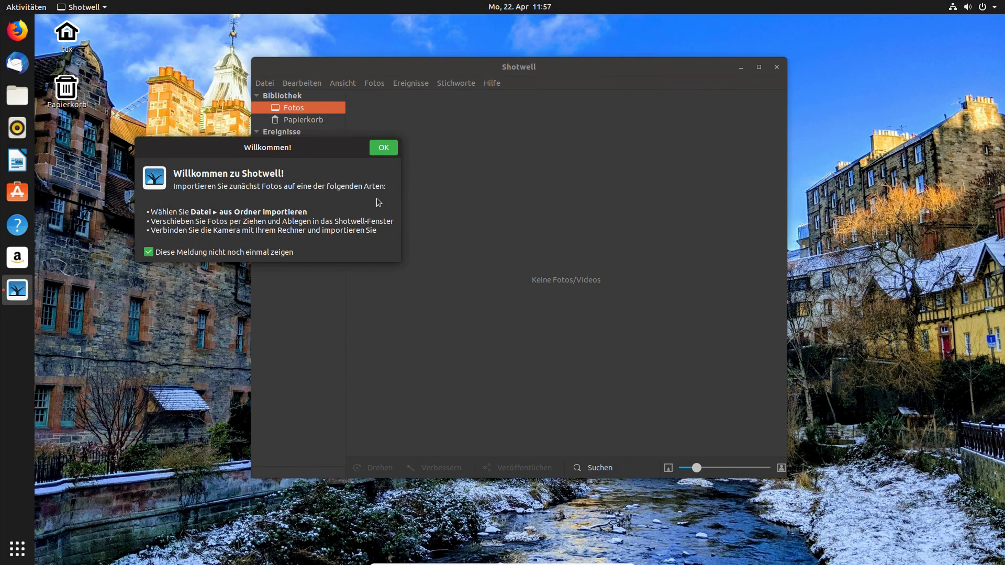
left_click(381, 152)
mouse_move(521, 69)
left_mouse_down()
mouse_move(534, 72)
mouse_move(515, 60)
left_mouse_up()
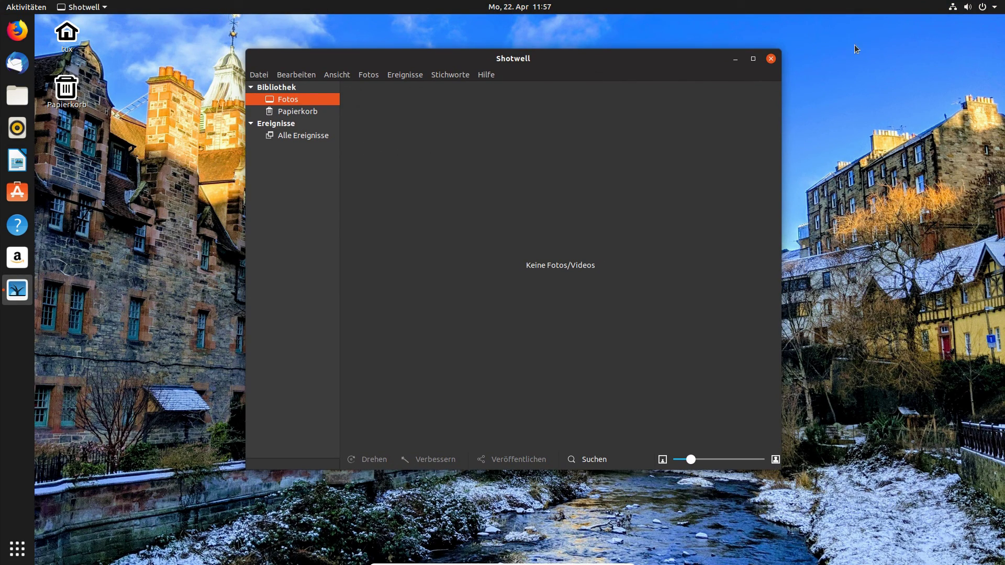
left_click(770, 61)
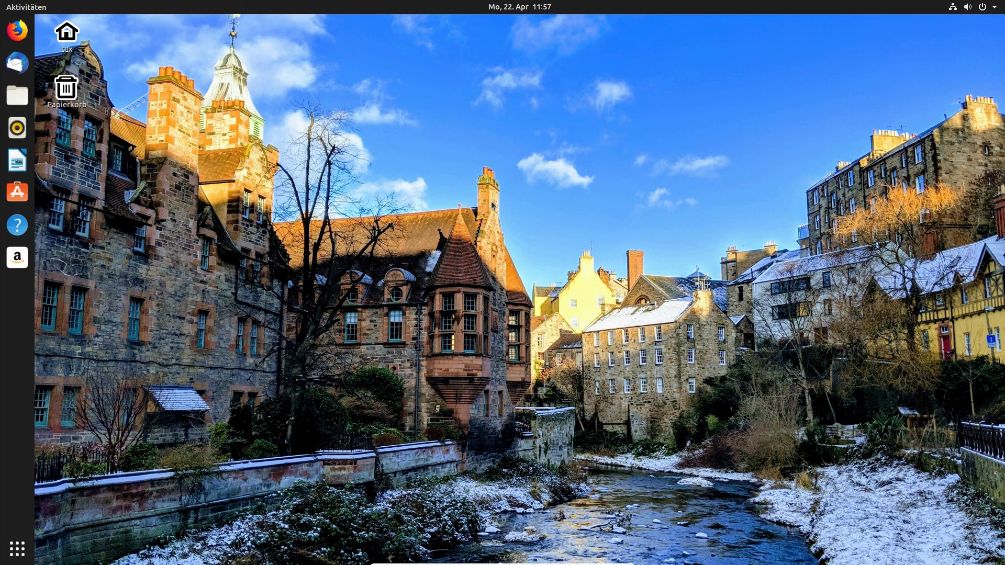
mouse_move(502, 564)
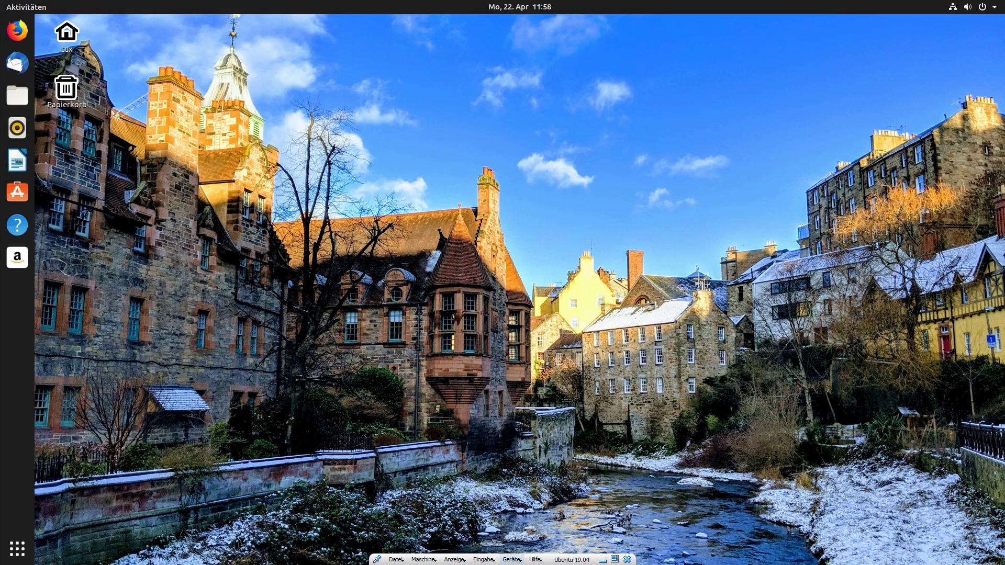